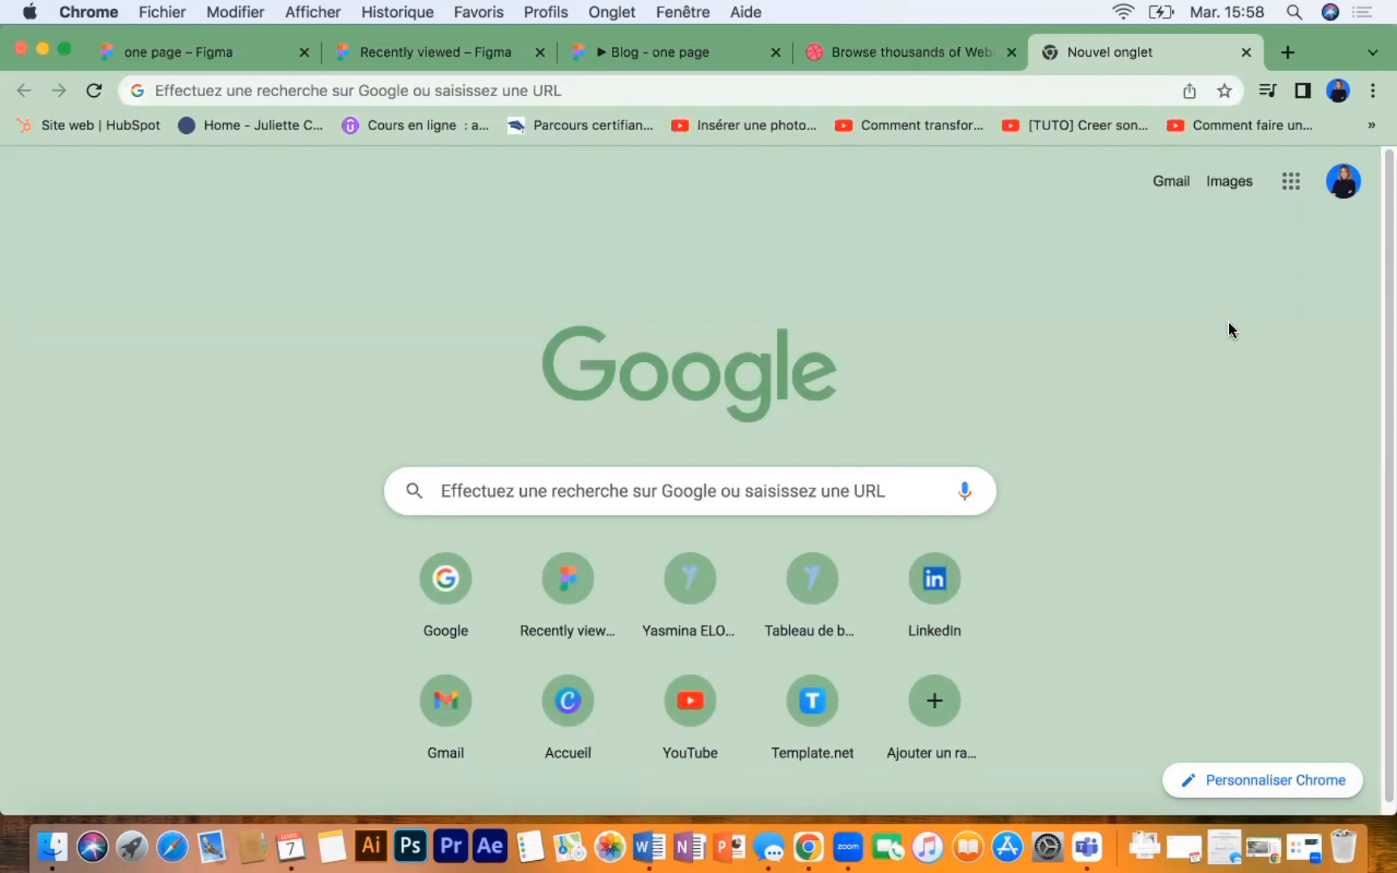
Step: Open the designer's personal portfolio website in the empty browser tab
{"action": "left_click", "coordinate": [793, 86]}
{"action": "type", "text": "w"}
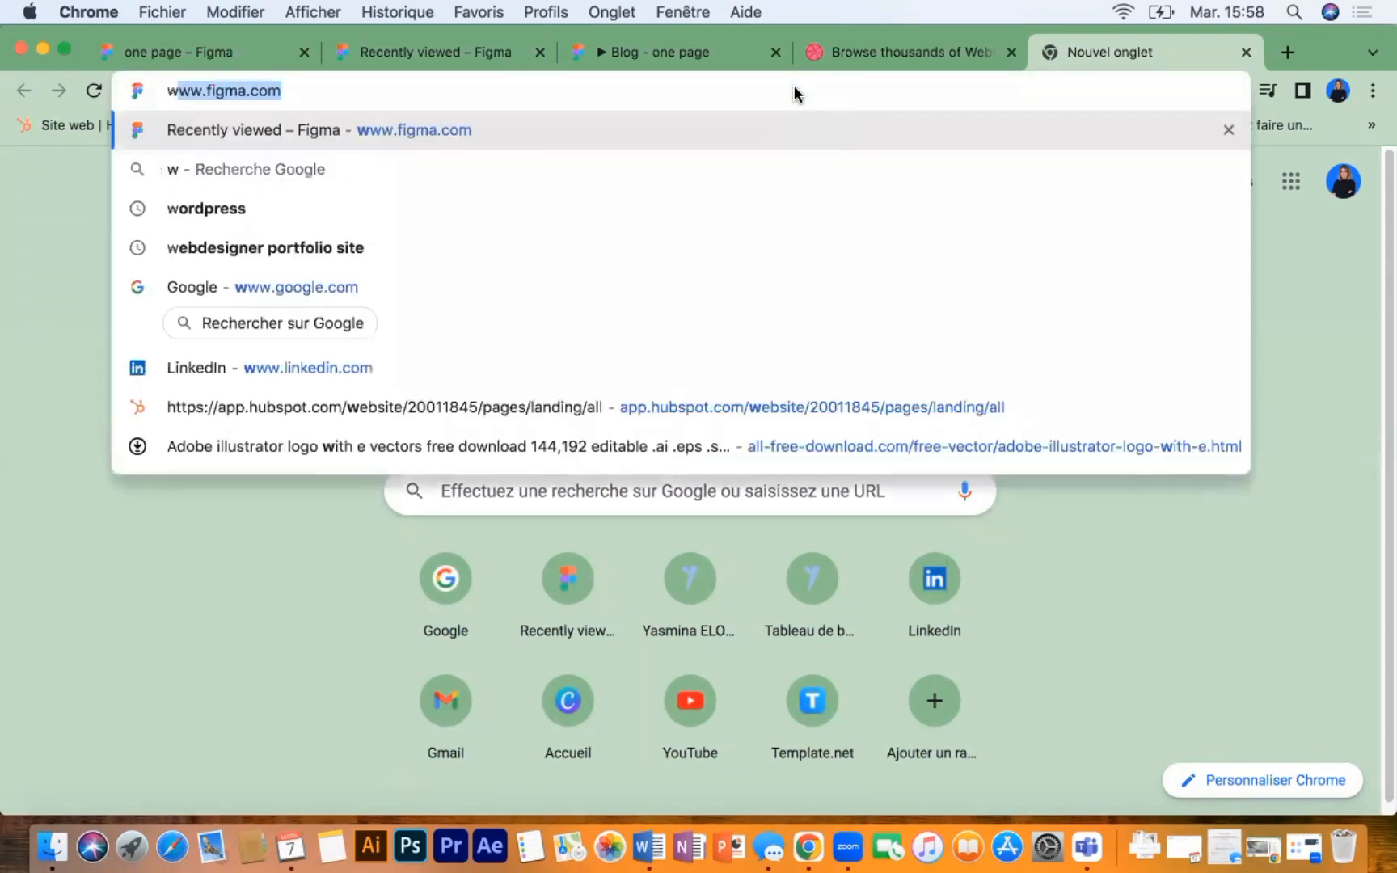
{"action": "type", "text": "ww.yas"}
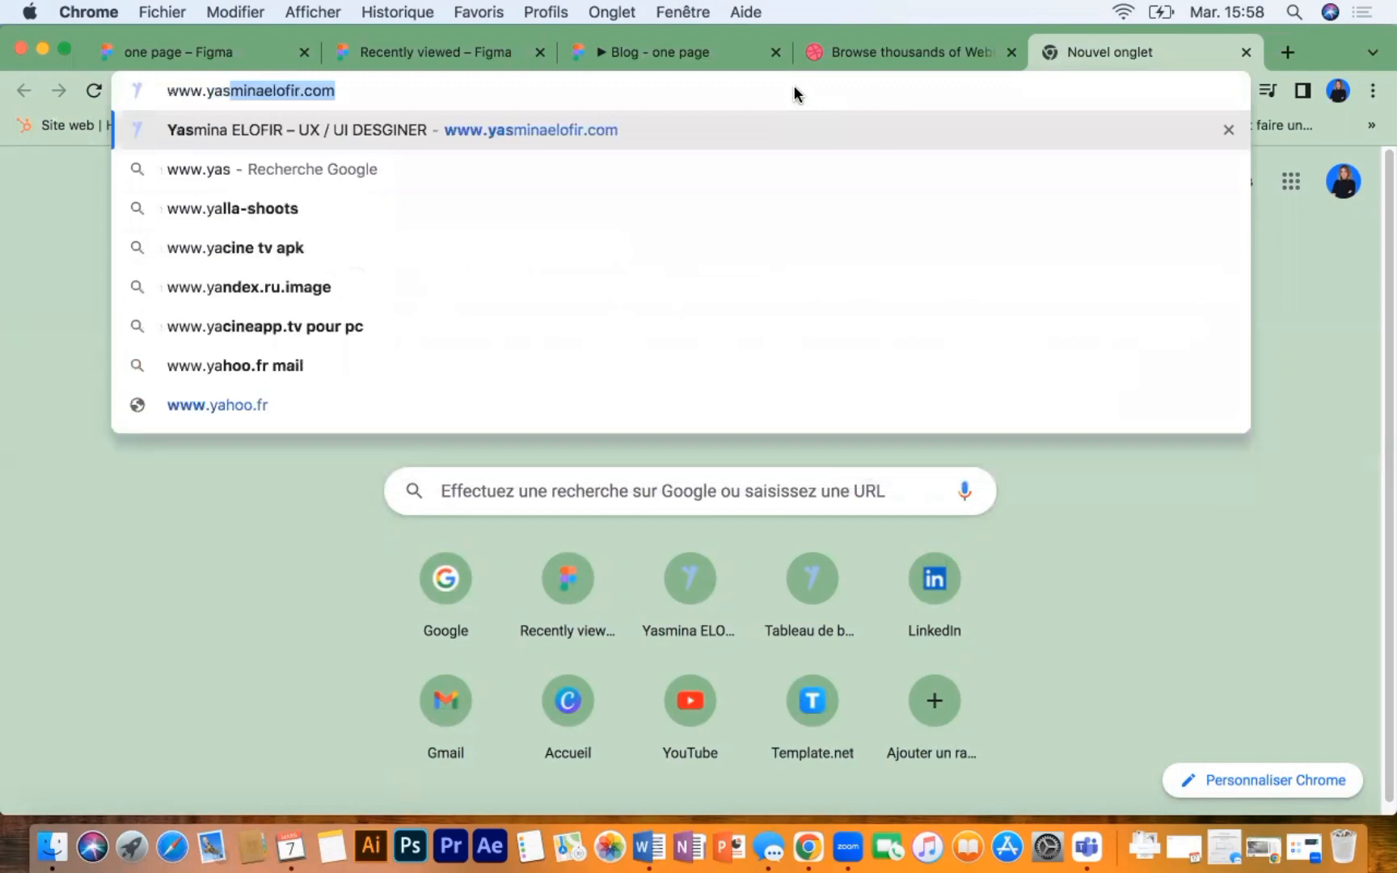
{"action": "type", "text": "mina"}
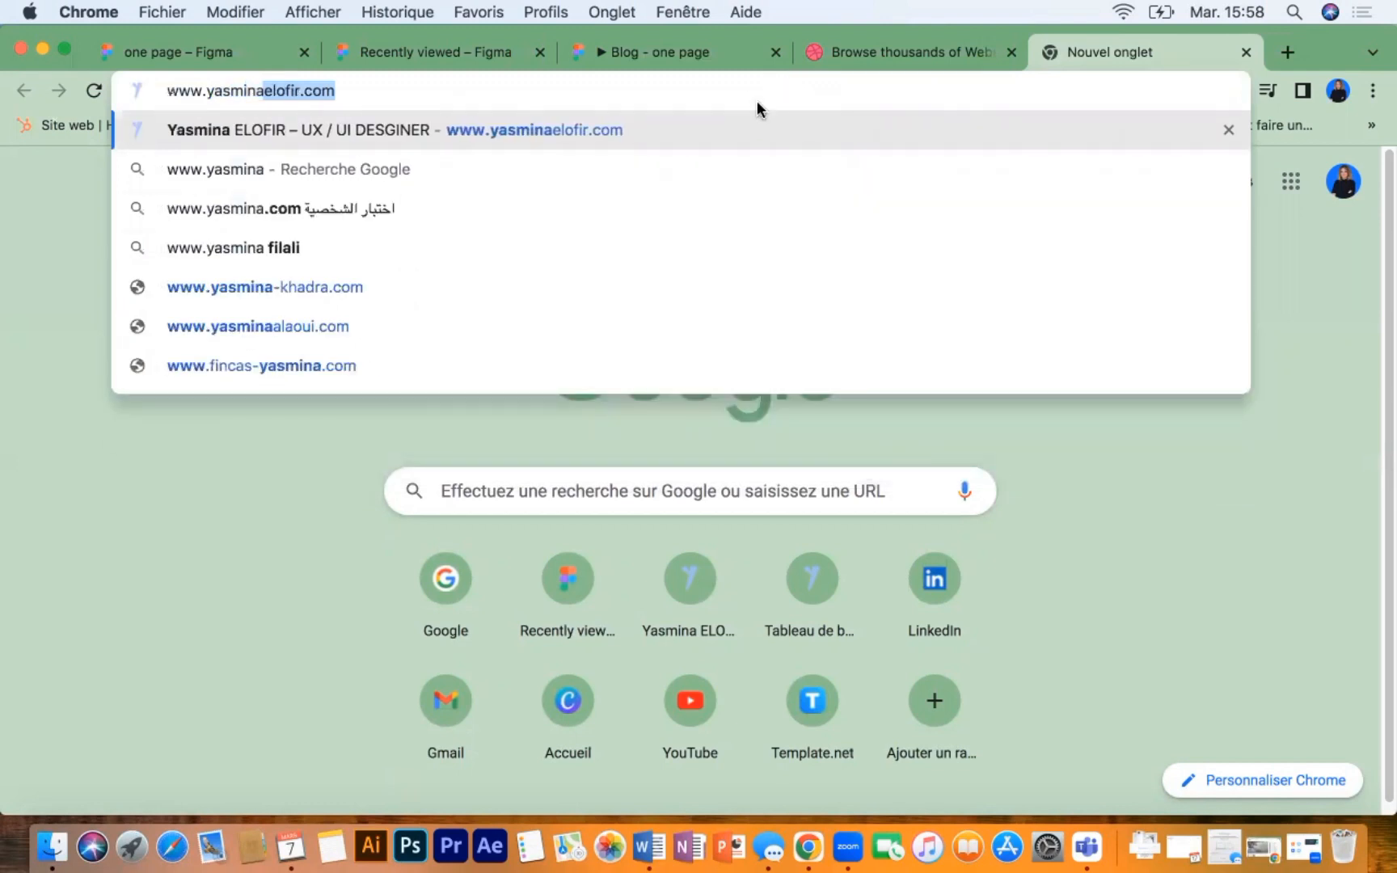
{"action": "key", "text": "Return"}
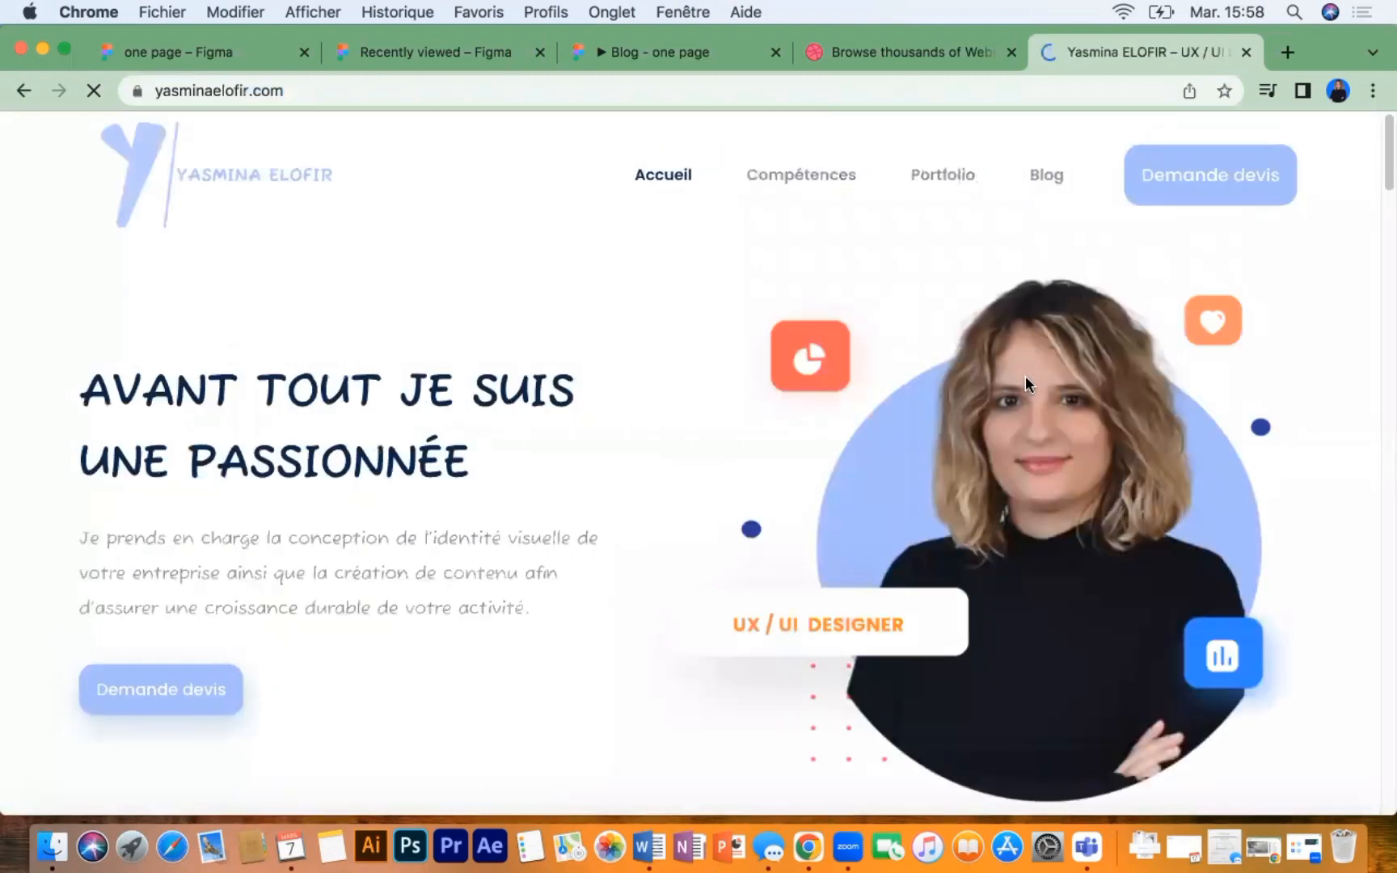
Step: Look through the portfolio homepage, from the introduction and skills to the projects, podcasts and client logos
{"action": "scroll", "coordinate": [1025, 375], "scroll_direction": "down", "scroll_amount": 2}
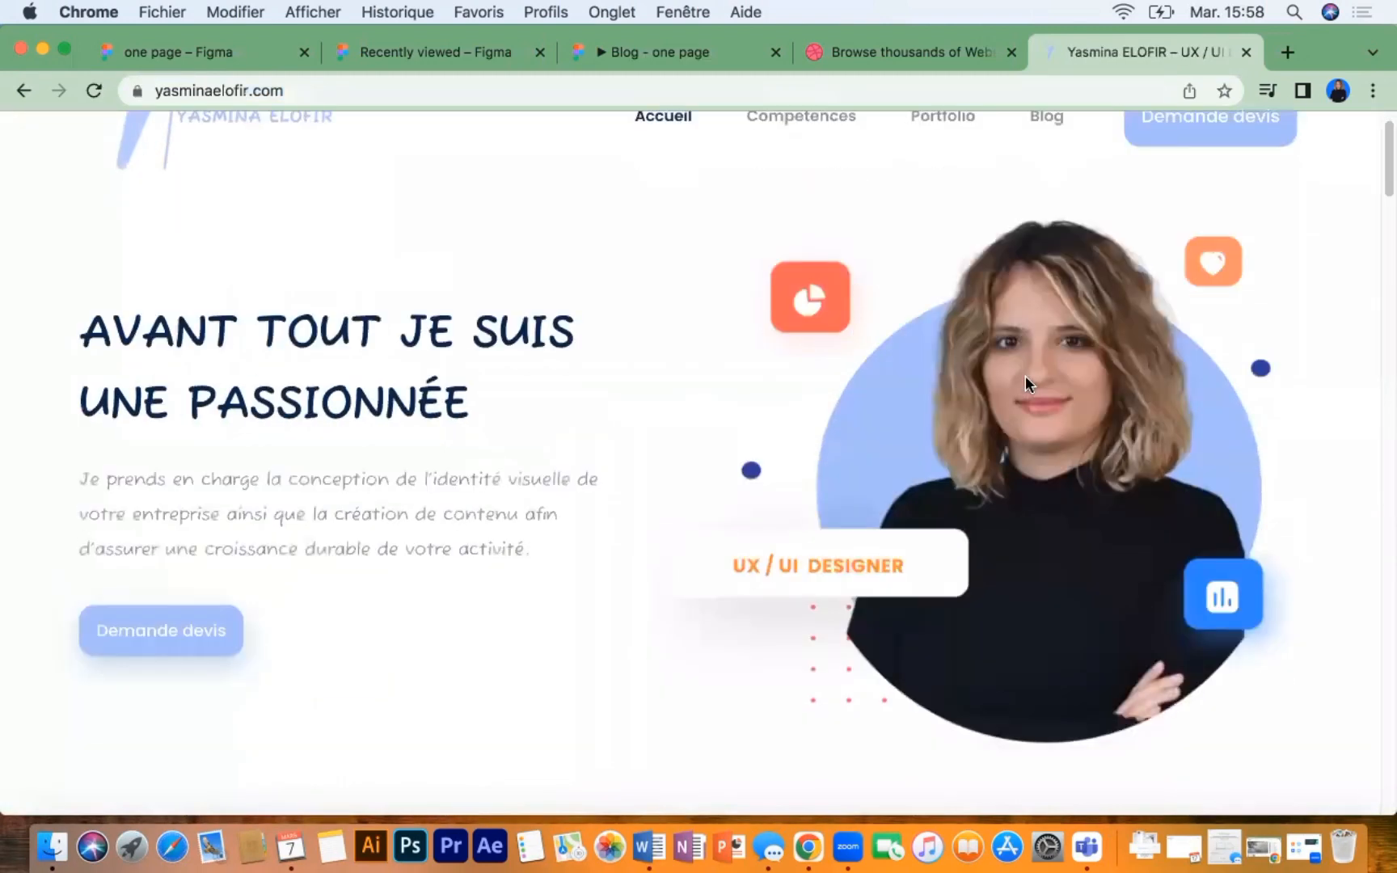
{"action": "scroll", "coordinate": [730, 372], "scroll_direction": "up", "scroll_amount": 2}
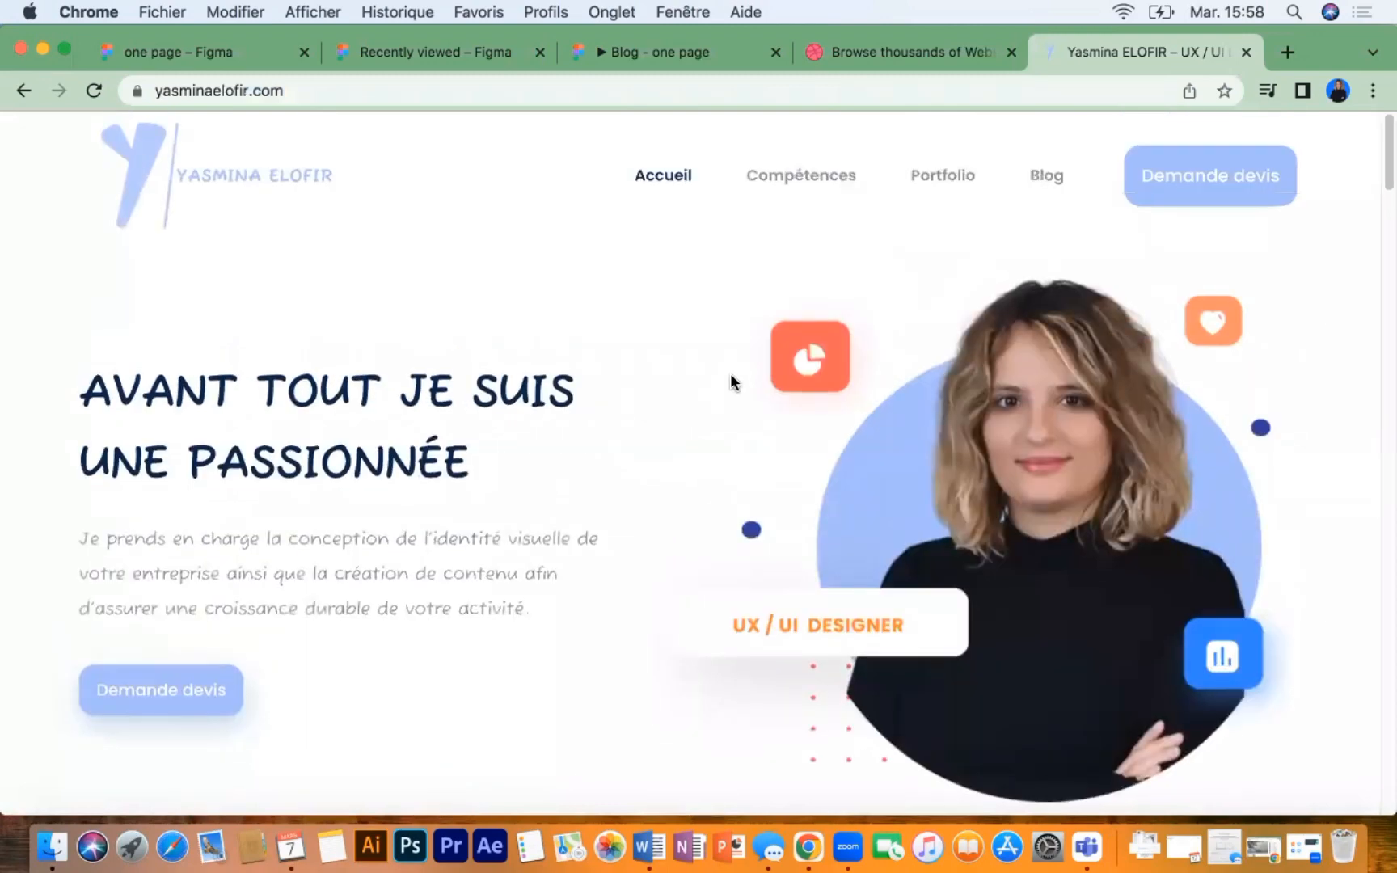
{"action": "scroll", "coordinate": [731, 376], "scroll_direction": "down", "scroll_amount": 5}
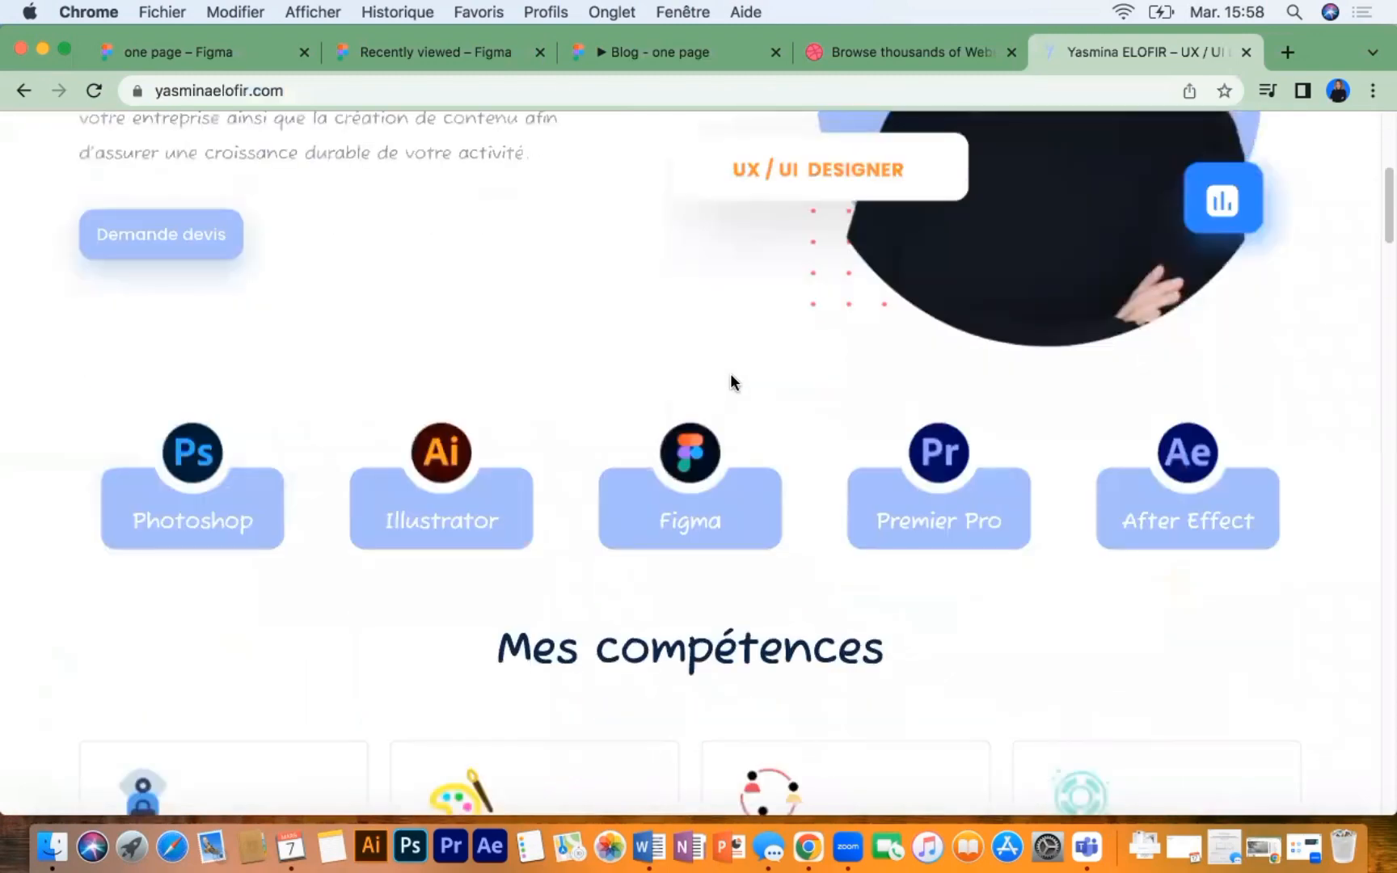
{"action": "scroll", "coordinate": [731, 378], "scroll_direction": "up", "scroll_amount": 6}
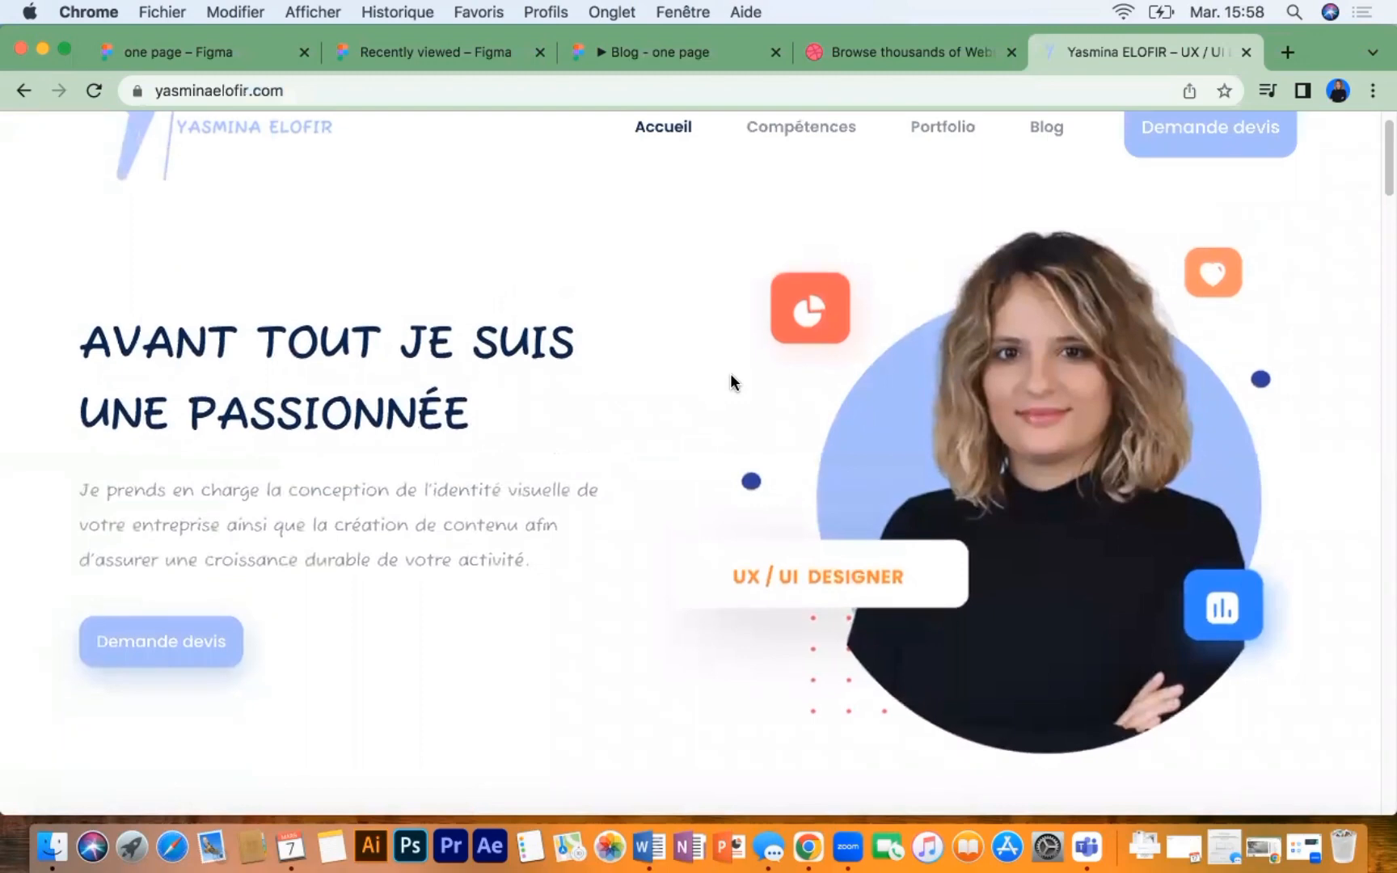
{"action": "scroll", "coordinate": [732, 382], "scroll_direction": "up", "scroll_amount": 1}
{"action": "scroll", "coordinate": [732, 382], "scroll_direction": "down", "scroll_amount": 3}
{"action": "scroll", "coordinate": [730, 376], "scroll_direction": "down", "scroll_amount": 15}
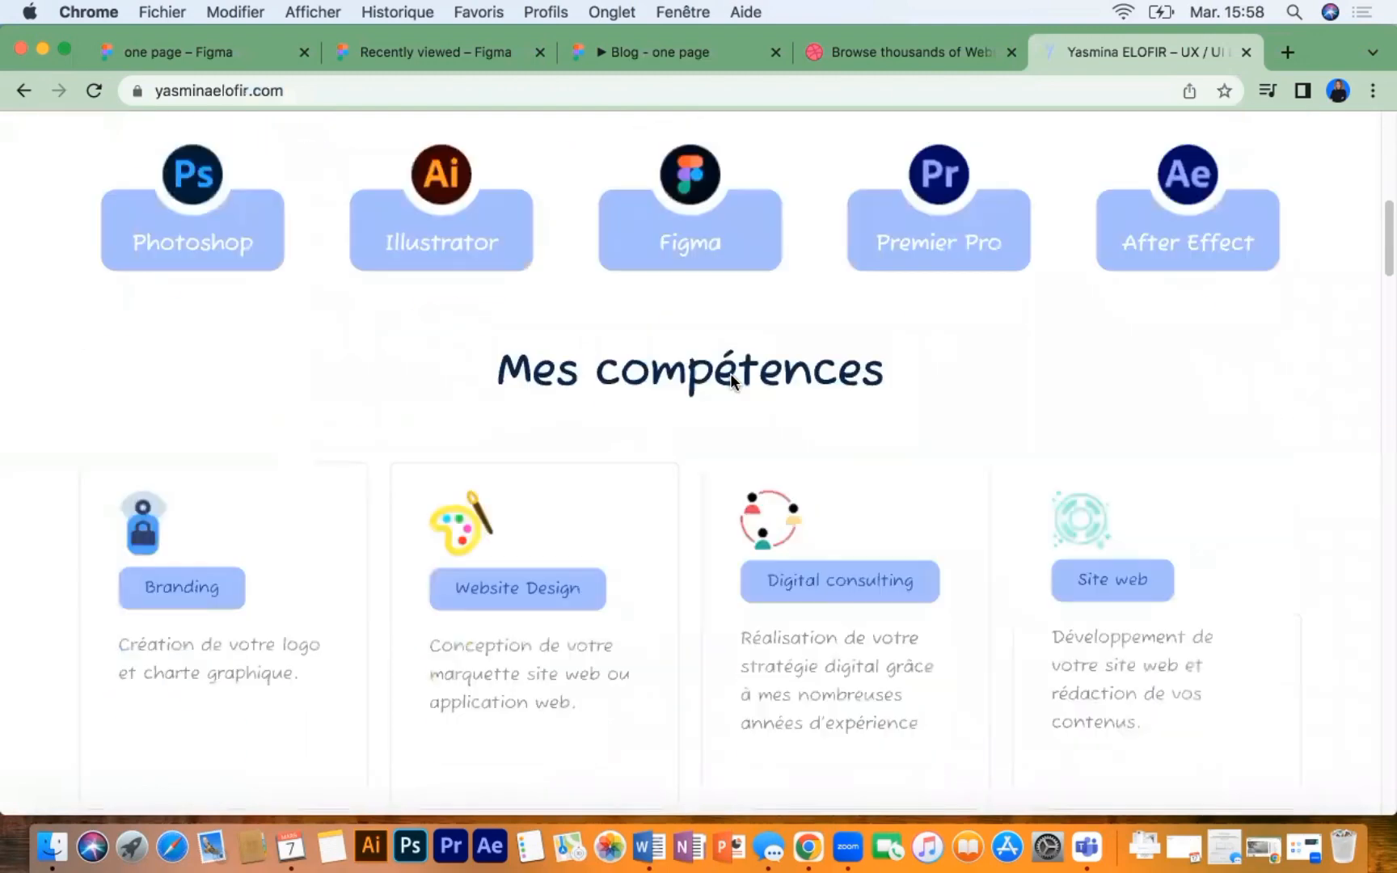
{"action": "scroll", "coordinate": [734, 383], "scroll_direction": "down", "scroll_amount": 15}
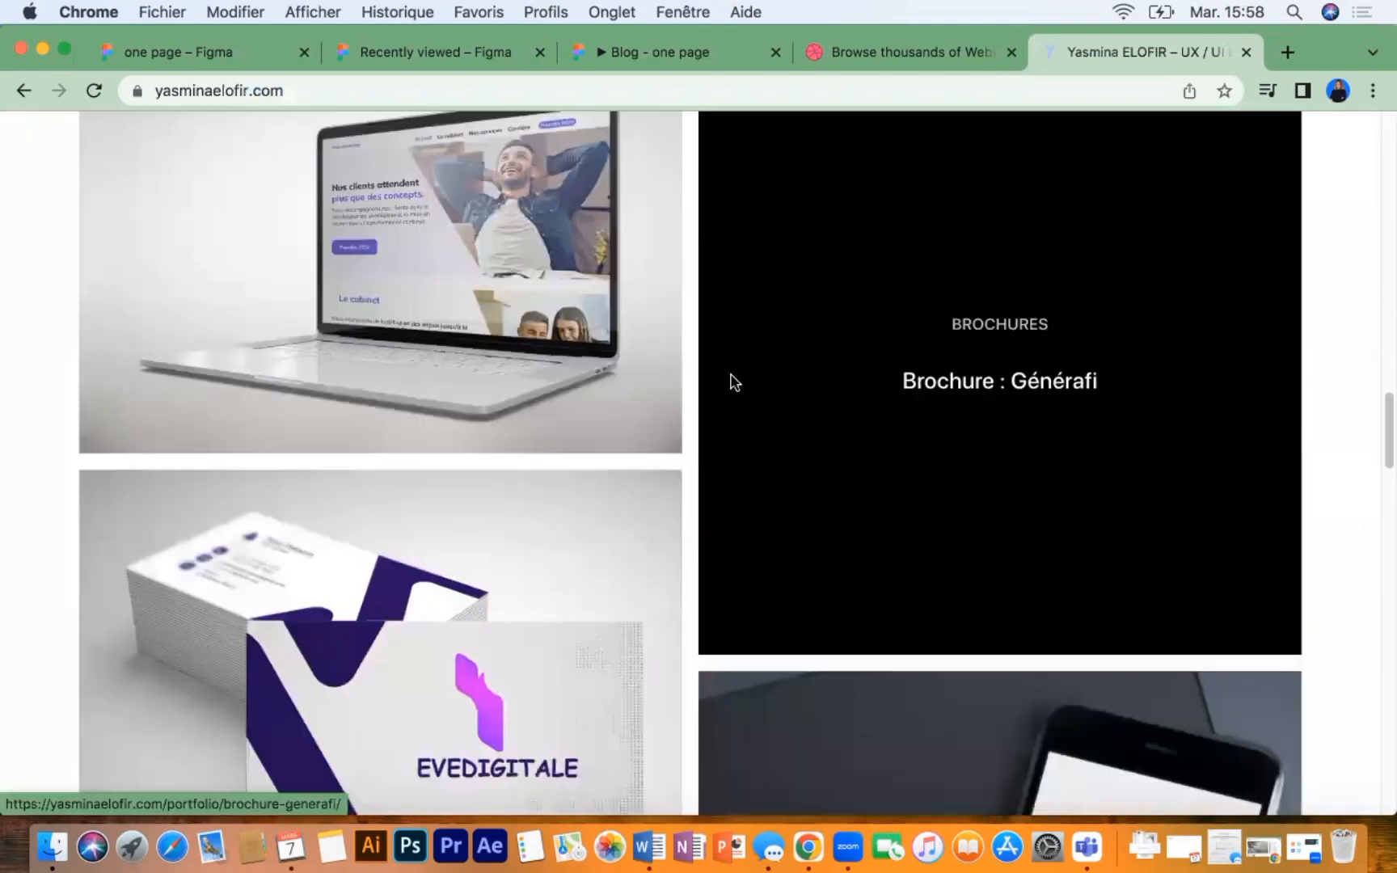
{"action": "scroll", "coordinate": [731, 373], "scroll_direction": "down", "scroll_amount": 5}
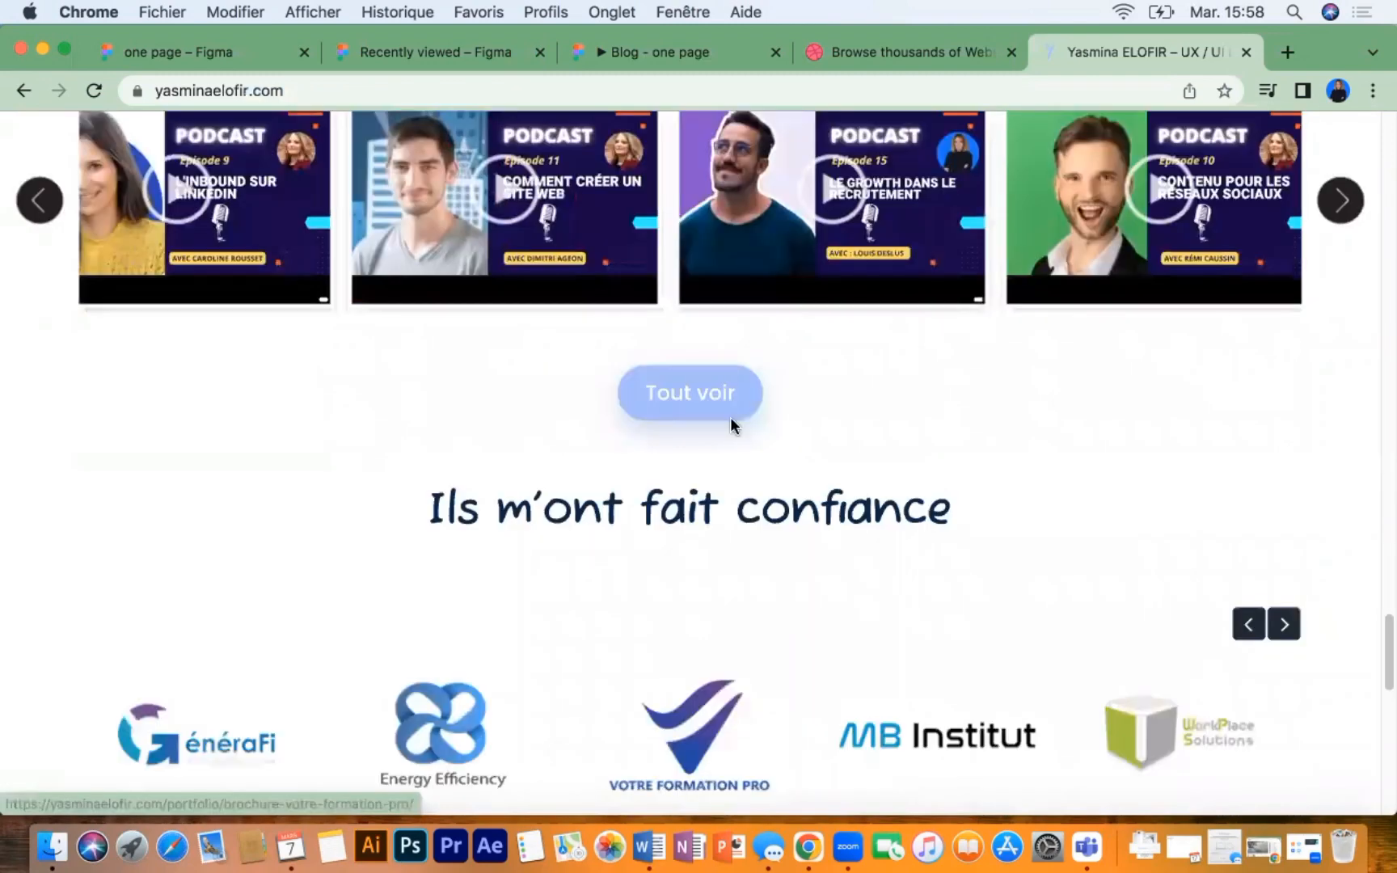
{"action": "scroll", "coordinate": [730, 424], "scroll_direction": "up", "scroll_amount": 15}
{"action": "scroll", "coordinate": [730, 424], "scroll_direction": "up", "scroll_amount": 10}
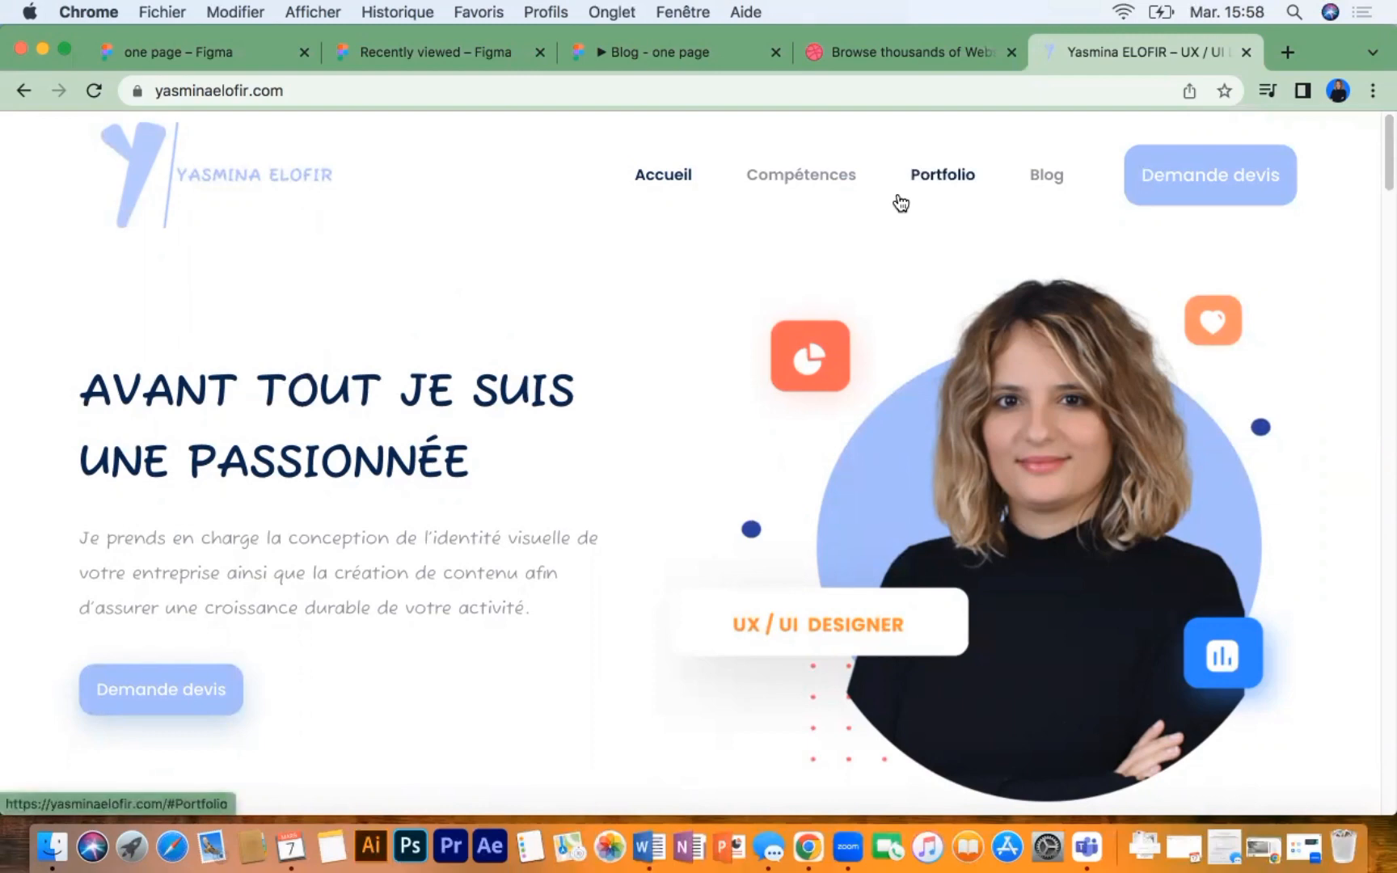
{"action": "scroll", "coordinate": [602, 353], "scroll_direction": "down", "scroll_amount": 10}
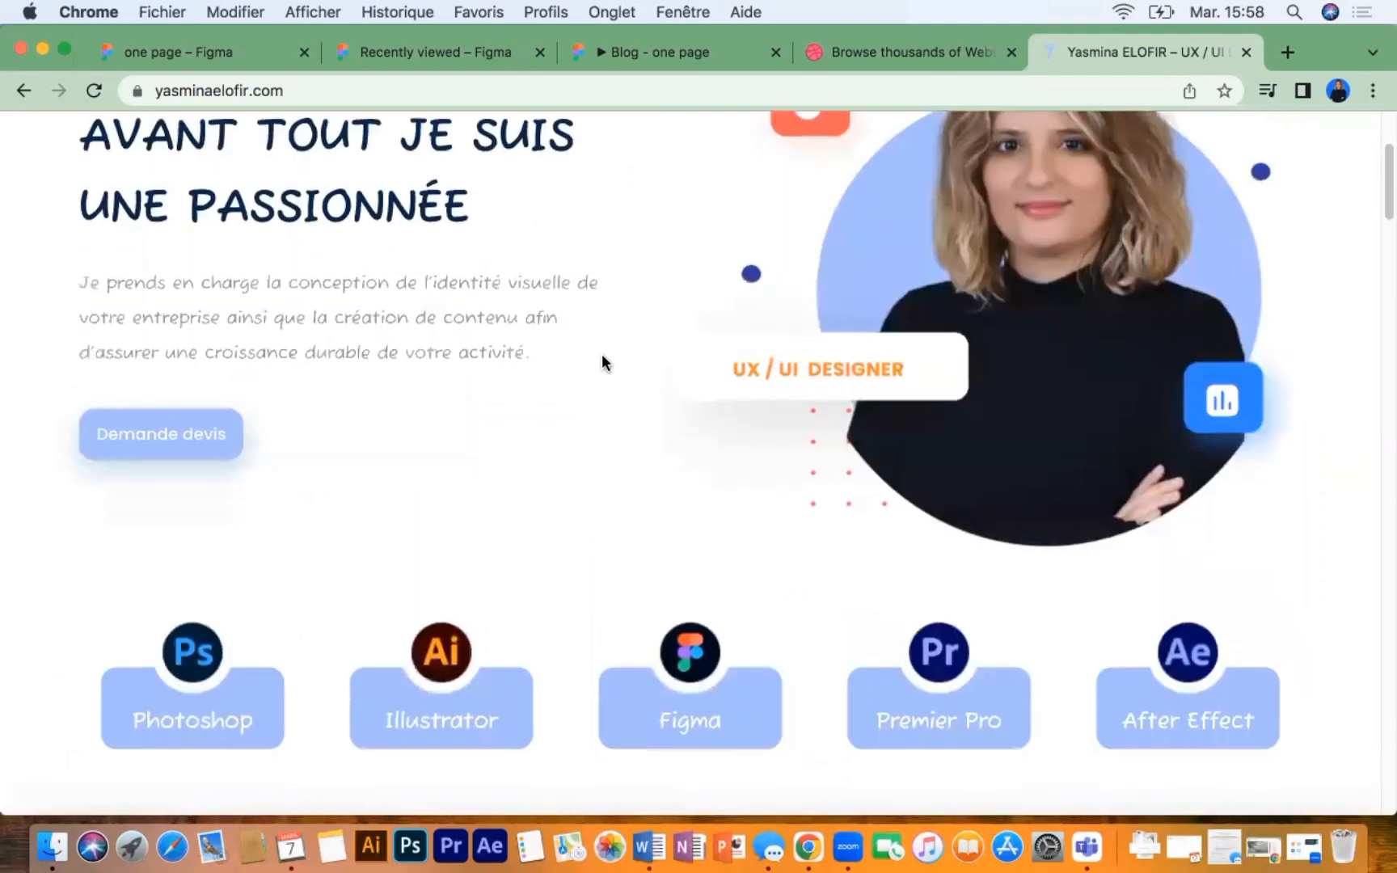
{"action": "scroll", "coordinate": [601, 356], "scroll_direction": "up", "scroll_amount": 10}
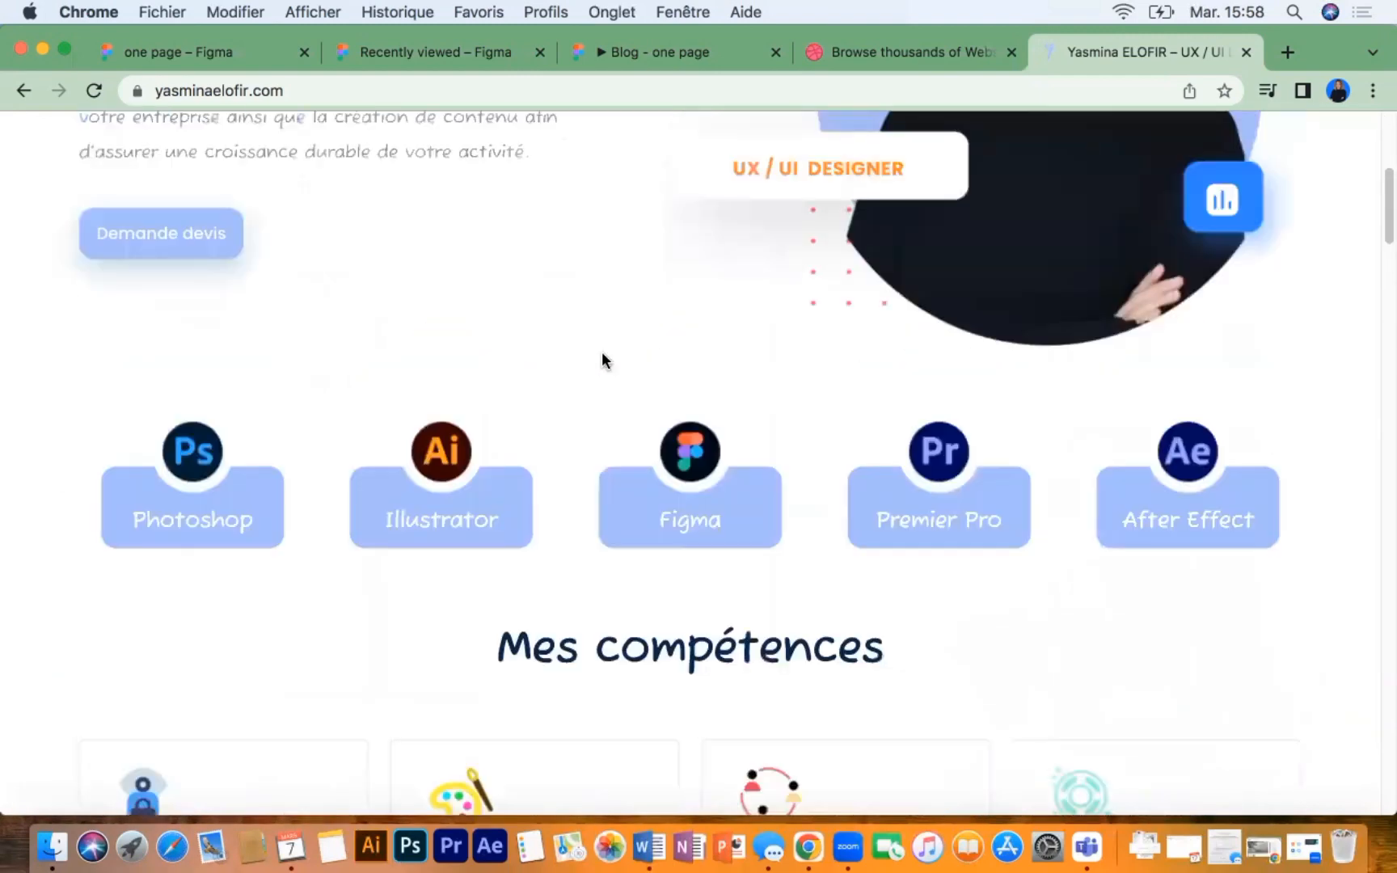
{"action": "scroll", "coordinate": [628, 389], "scroll_direction": "up", "scroll_amount": 2}
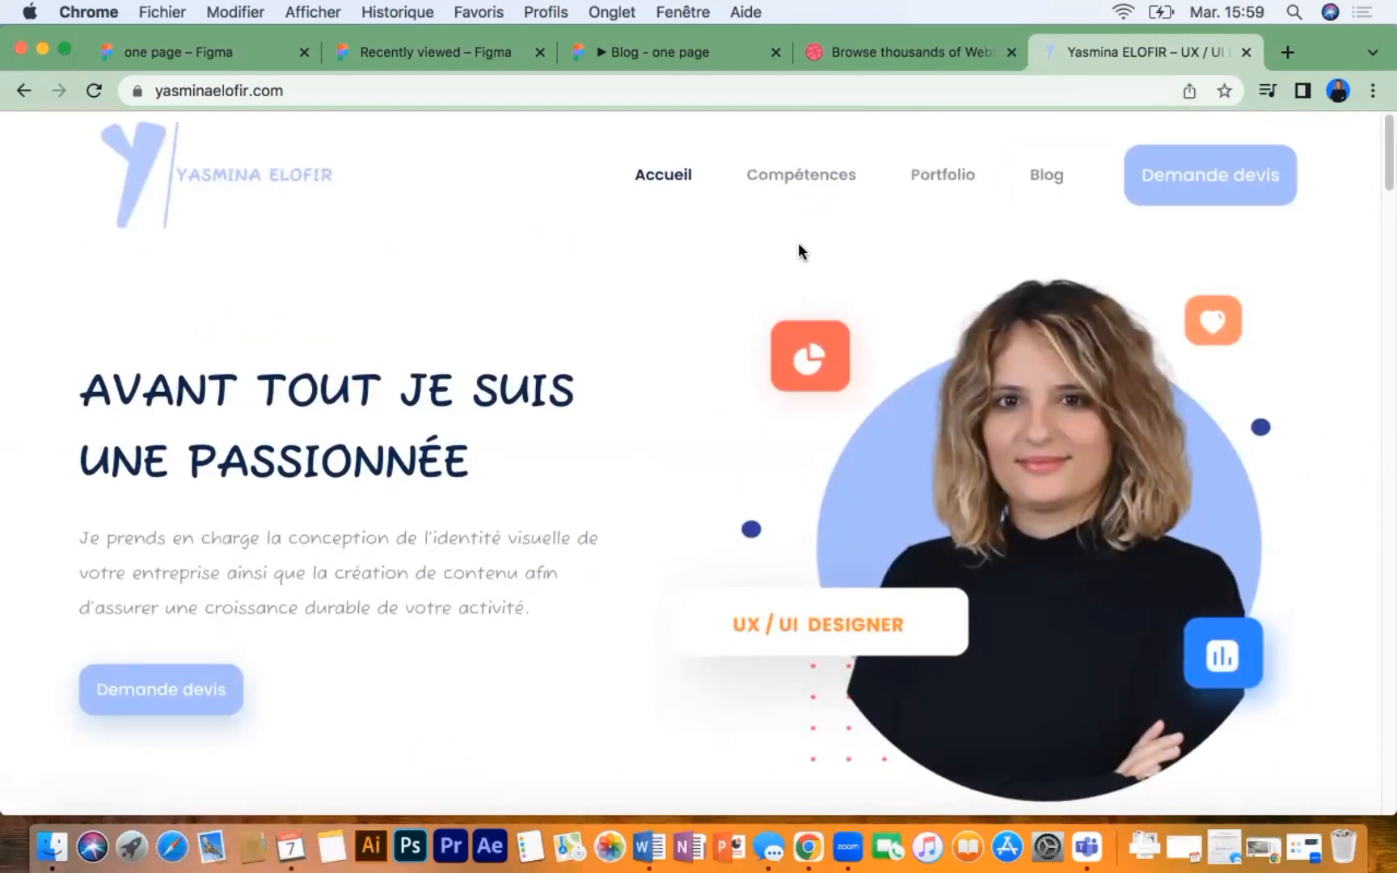
Step: Switch to the Dribbble results for "website" and browse the popular website design shots for inspiration
{"action": "left_click", "coordinate": [890, 56]}
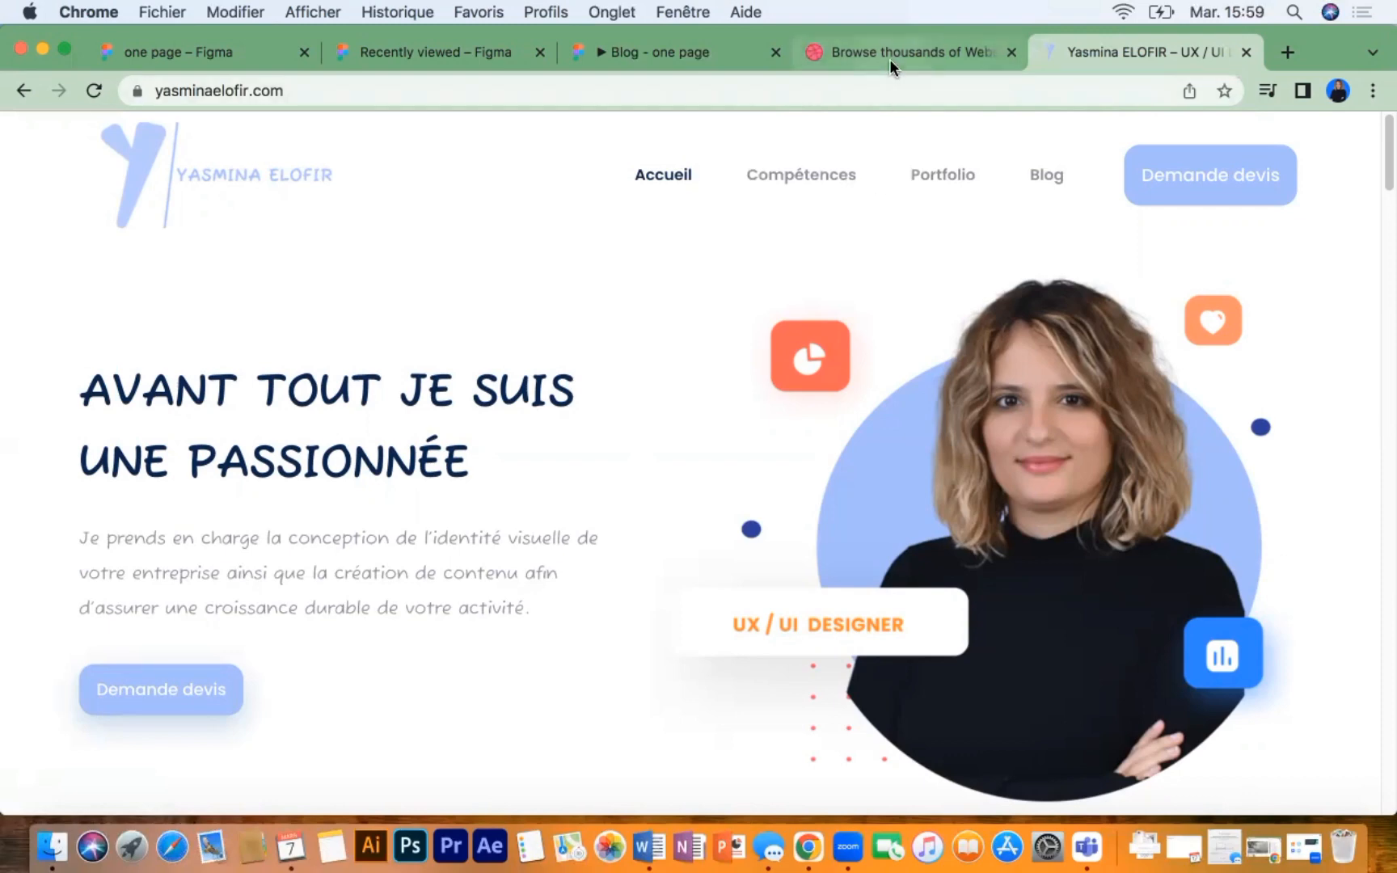
{"action": "scroll", "coordinate": [722, 376], "scroll_direction": "up", "scroll_amount": 3}
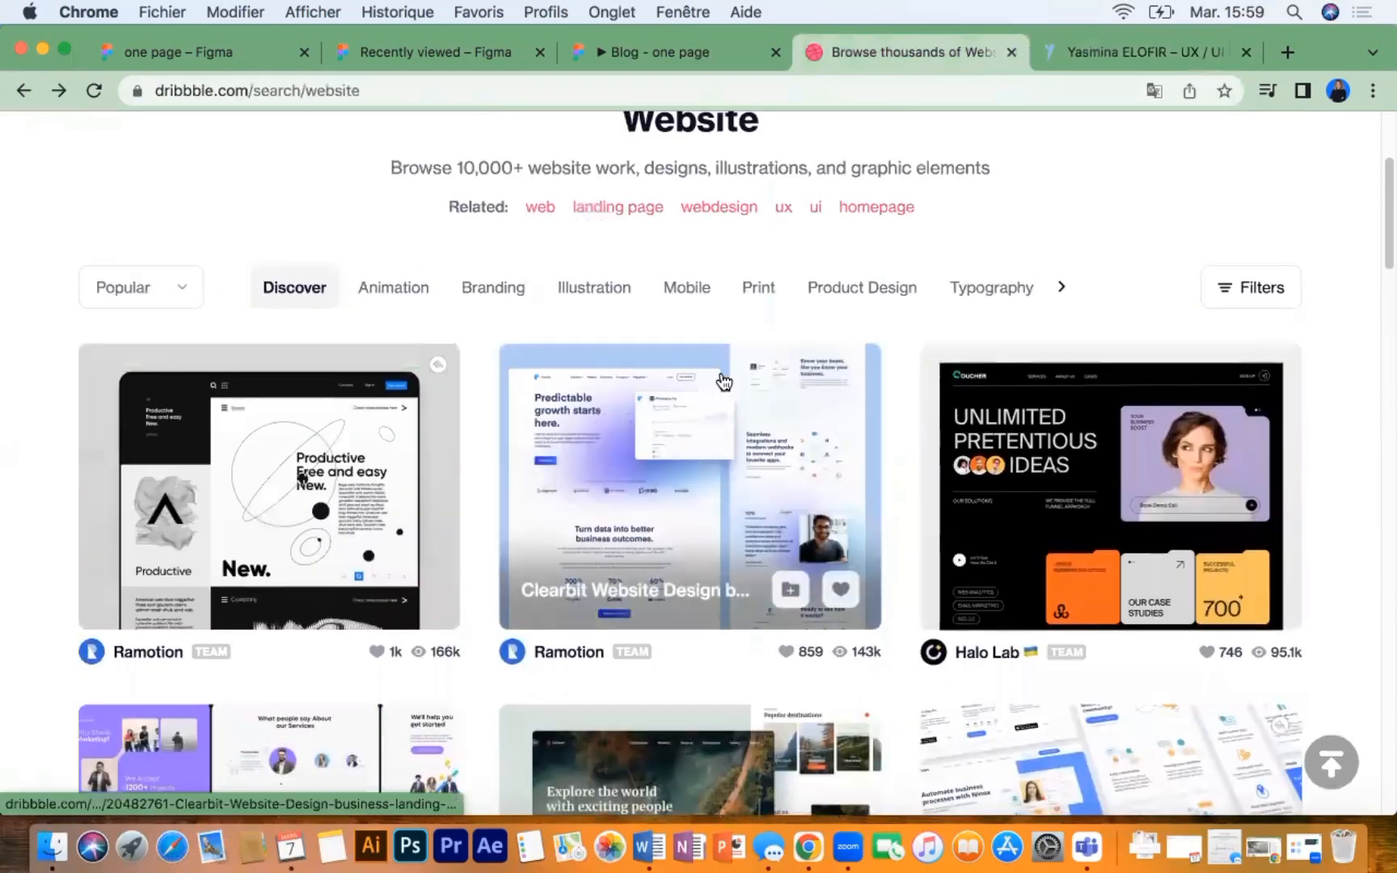
{"action": "scroll", "coordinate": [722, 380], "scroll_direction": "up", "scroll_amount": 4}
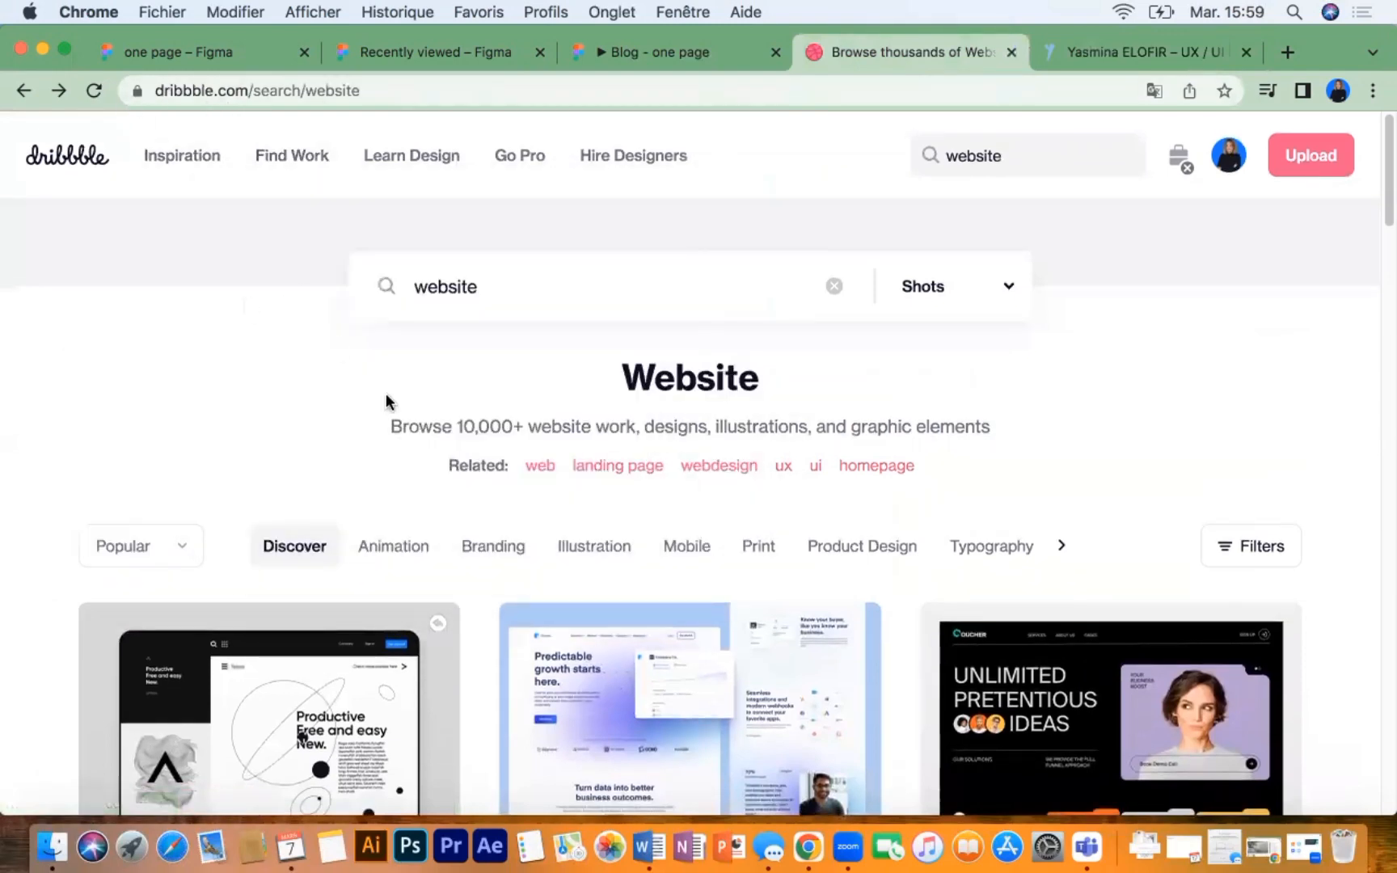
{"action": "scroll", "coordinate": [385, 402], "scroll_direction": "down", "scroll_amount": 10}
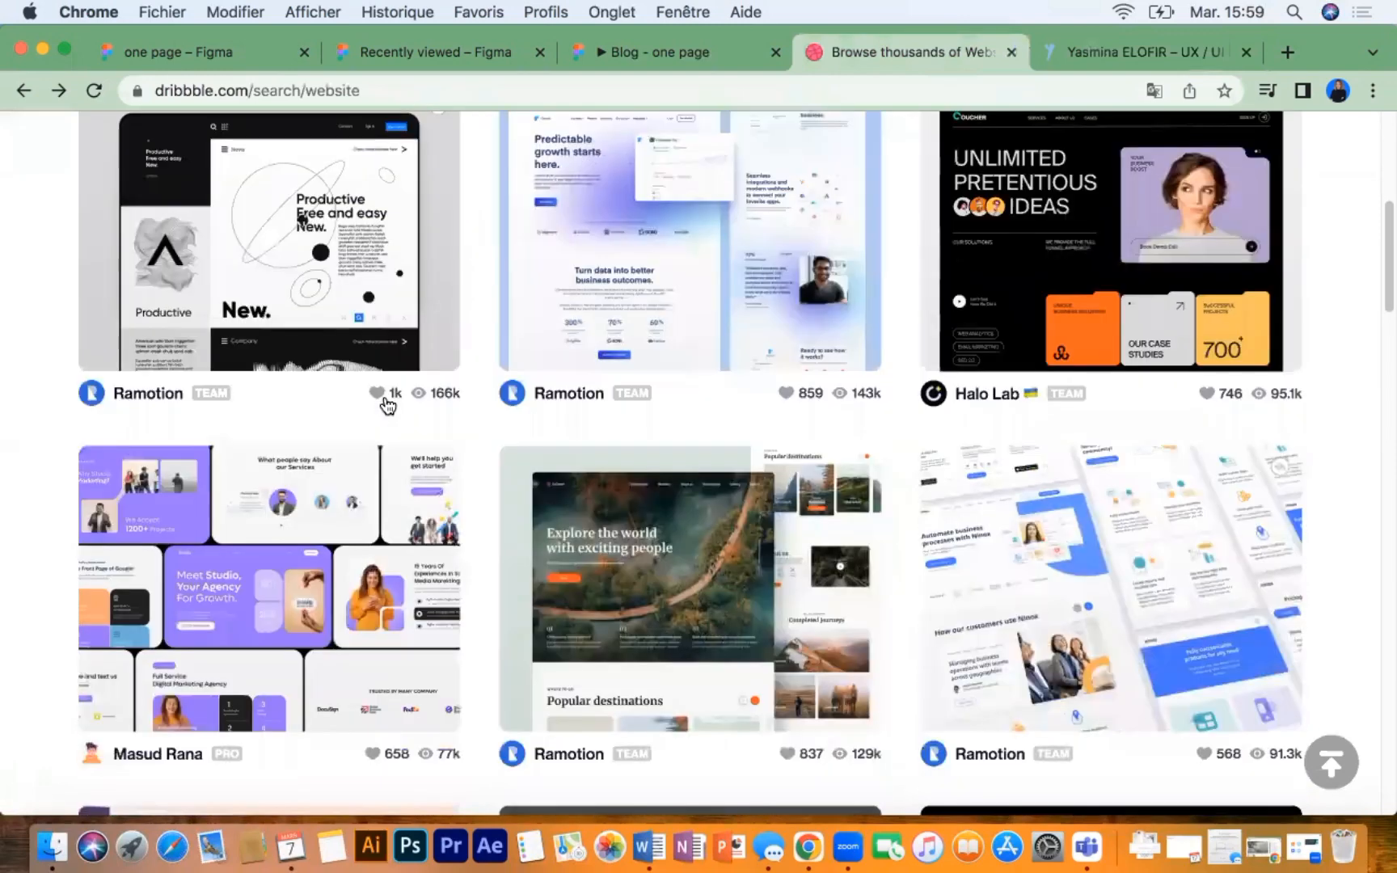
{"action": "scroll", "coordinate": [386, 402], "scroll_direction": "down", "scroll_amount": 4}
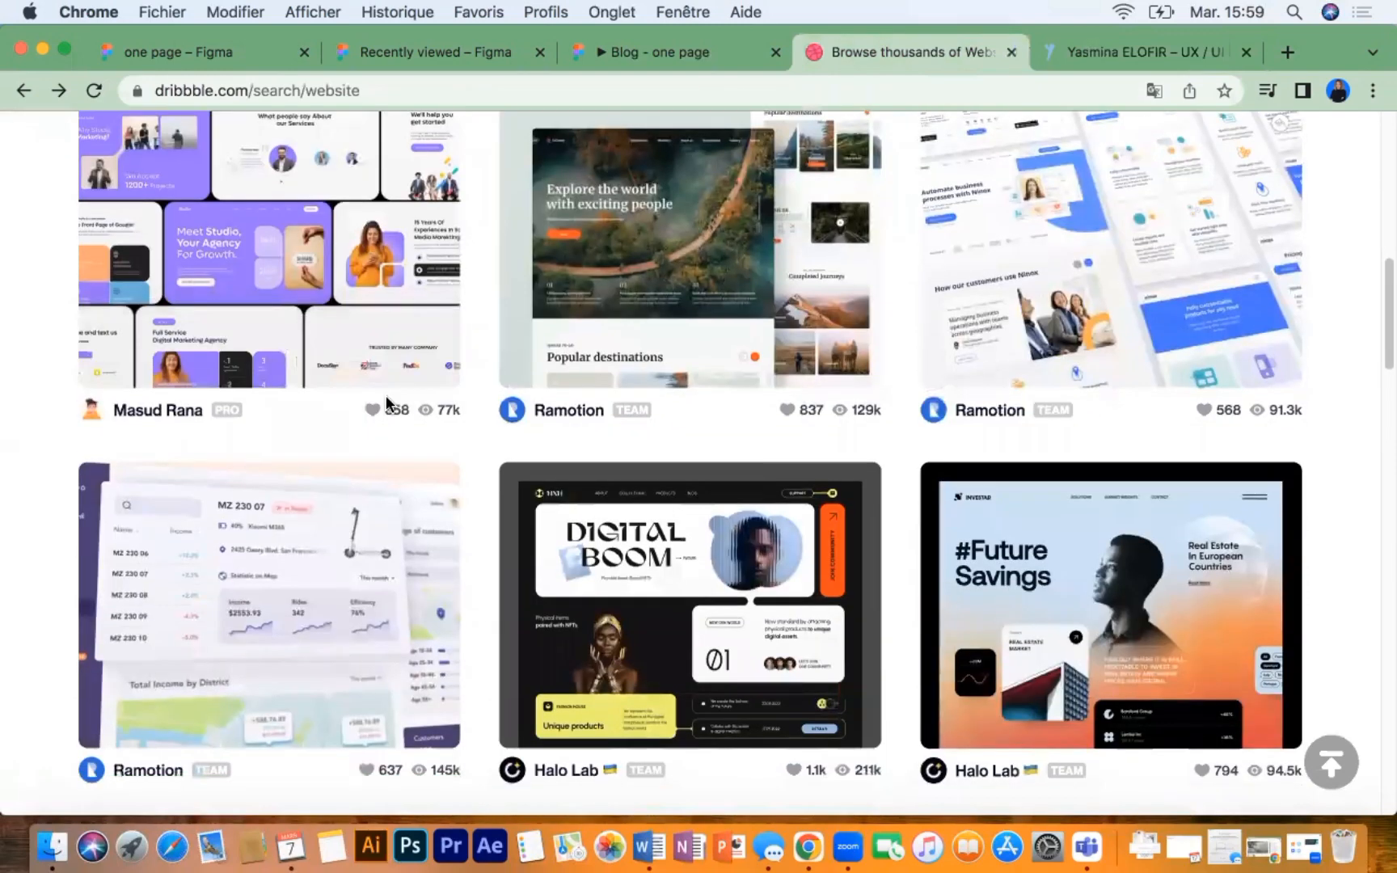
{"action": "scroll", "coordinate": [1157, 340], "scroll_direction": "up", "scroll_amount": 2}
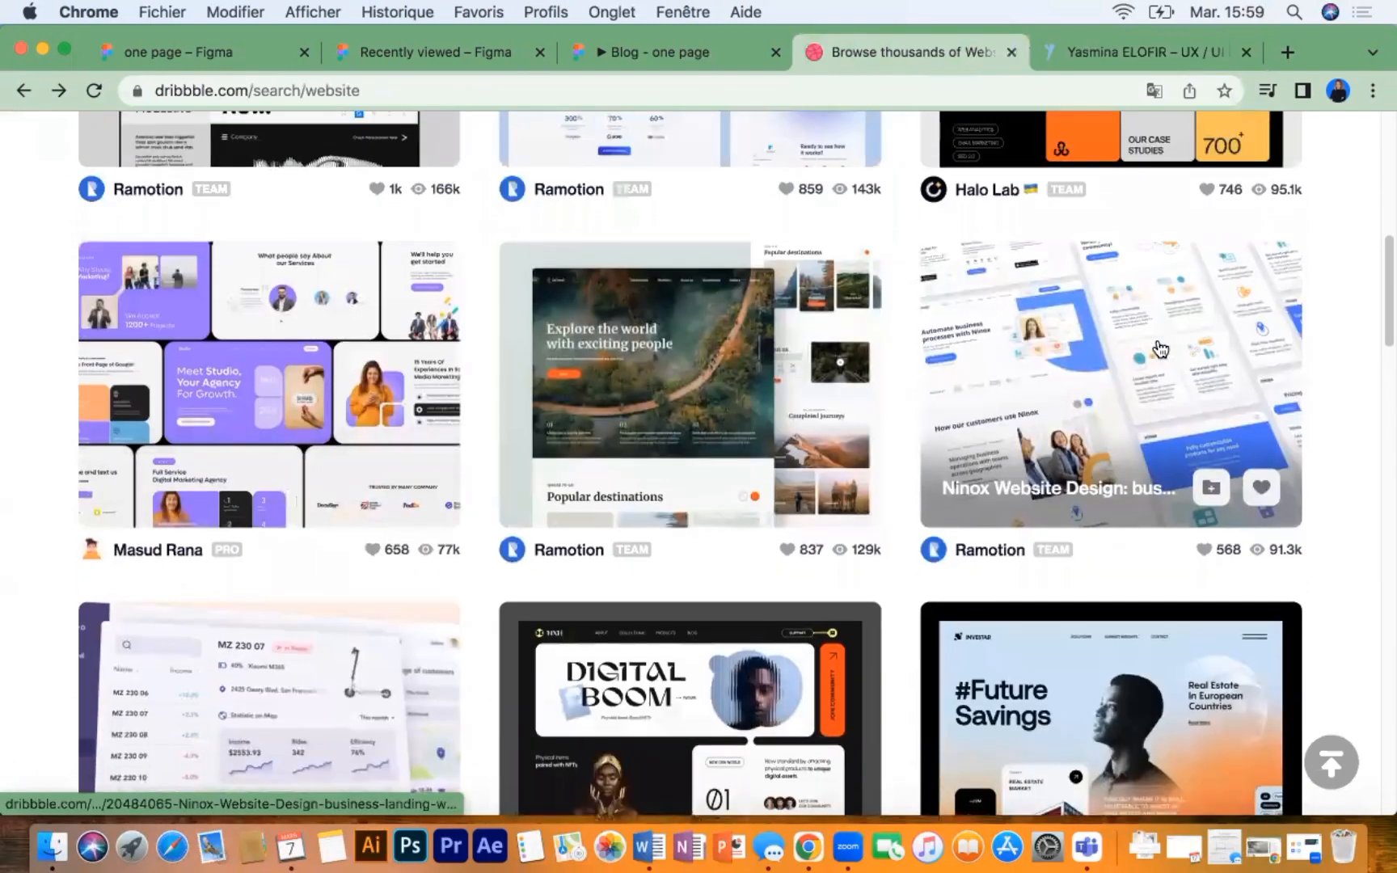
Step: View the Ninox Website Design shot in detail and return to the Dribbble results
{"action": "left_click", "coordinate": [1157, 340]}
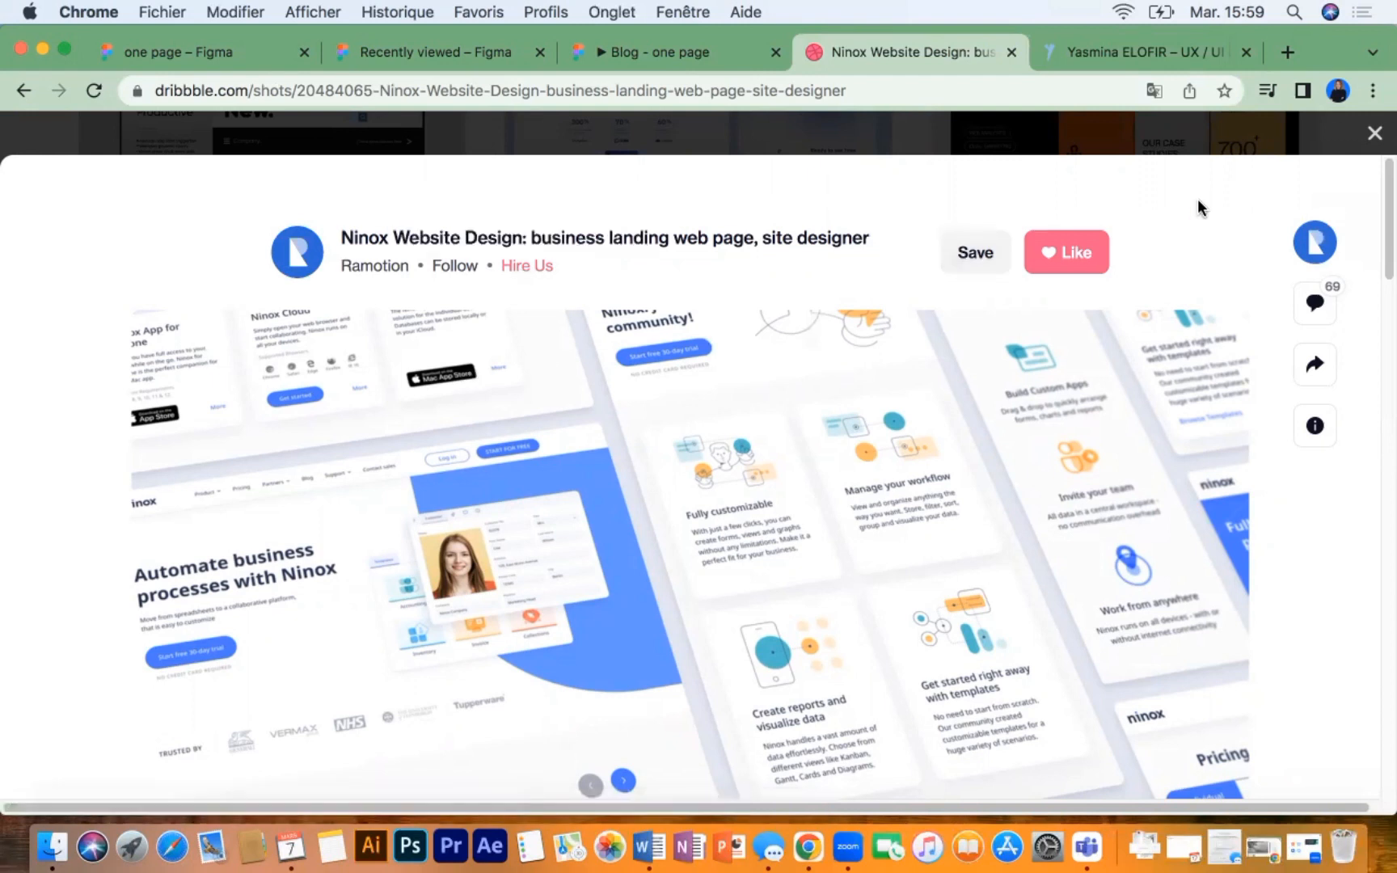
{"action": "left_click", "coordinate": [1374, 132]}
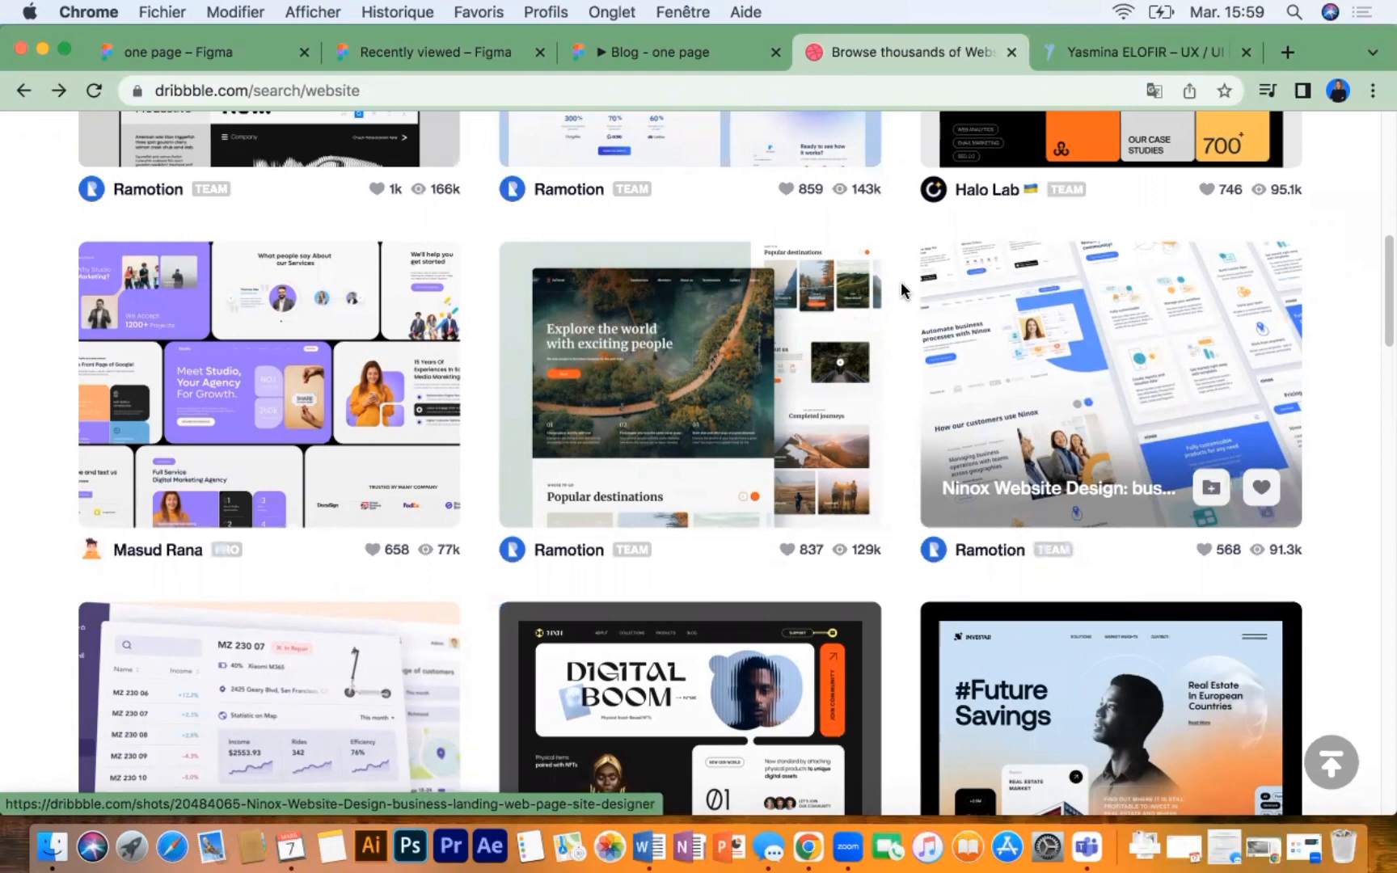
{"action": "scroll", "coordinate": [1041, 275], "scroll_direction": "up", "scroll_amount": 2}
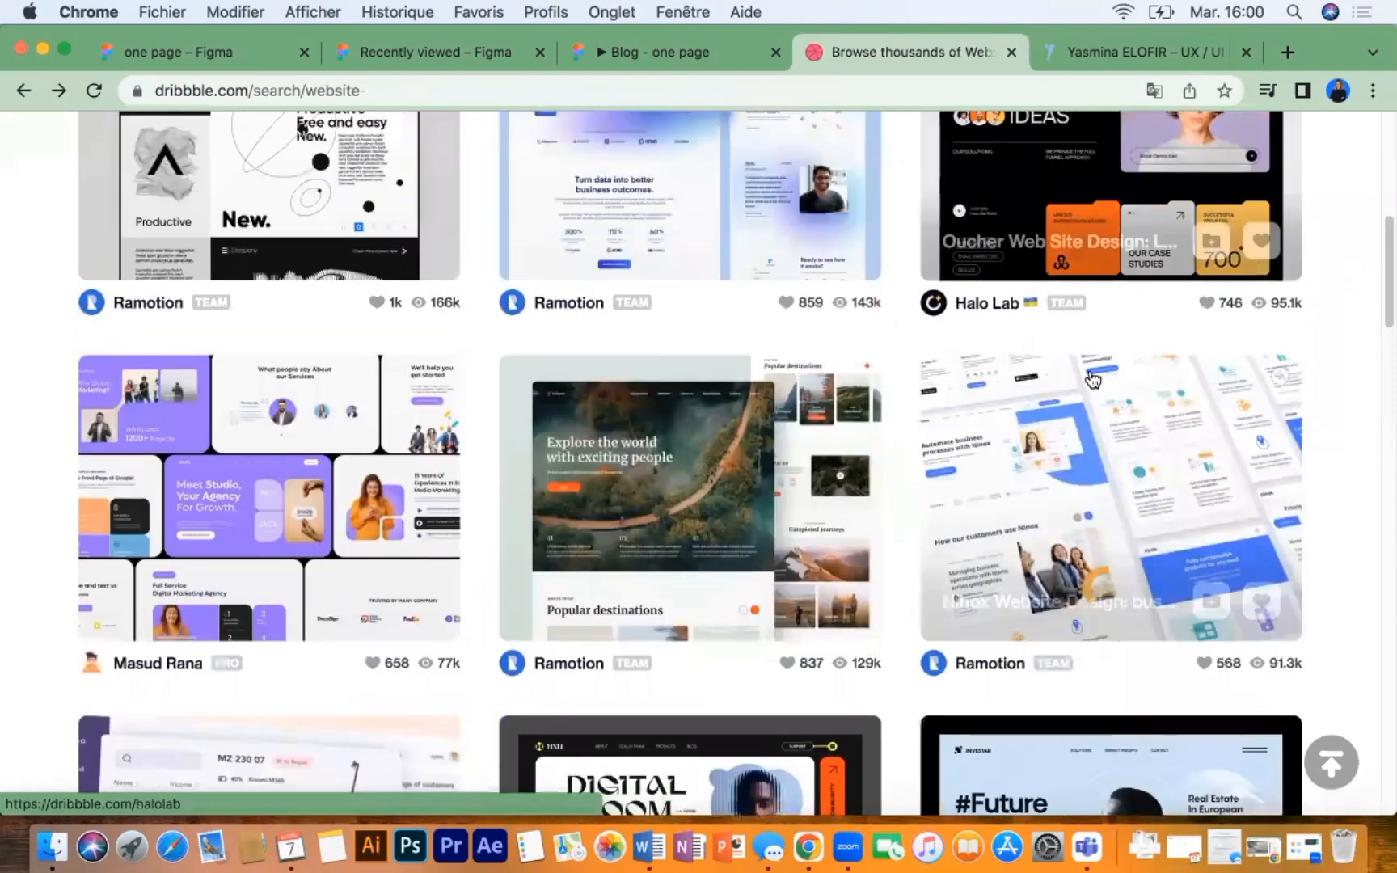
{"action": "left_click", "coordinate": [1088, 368]}
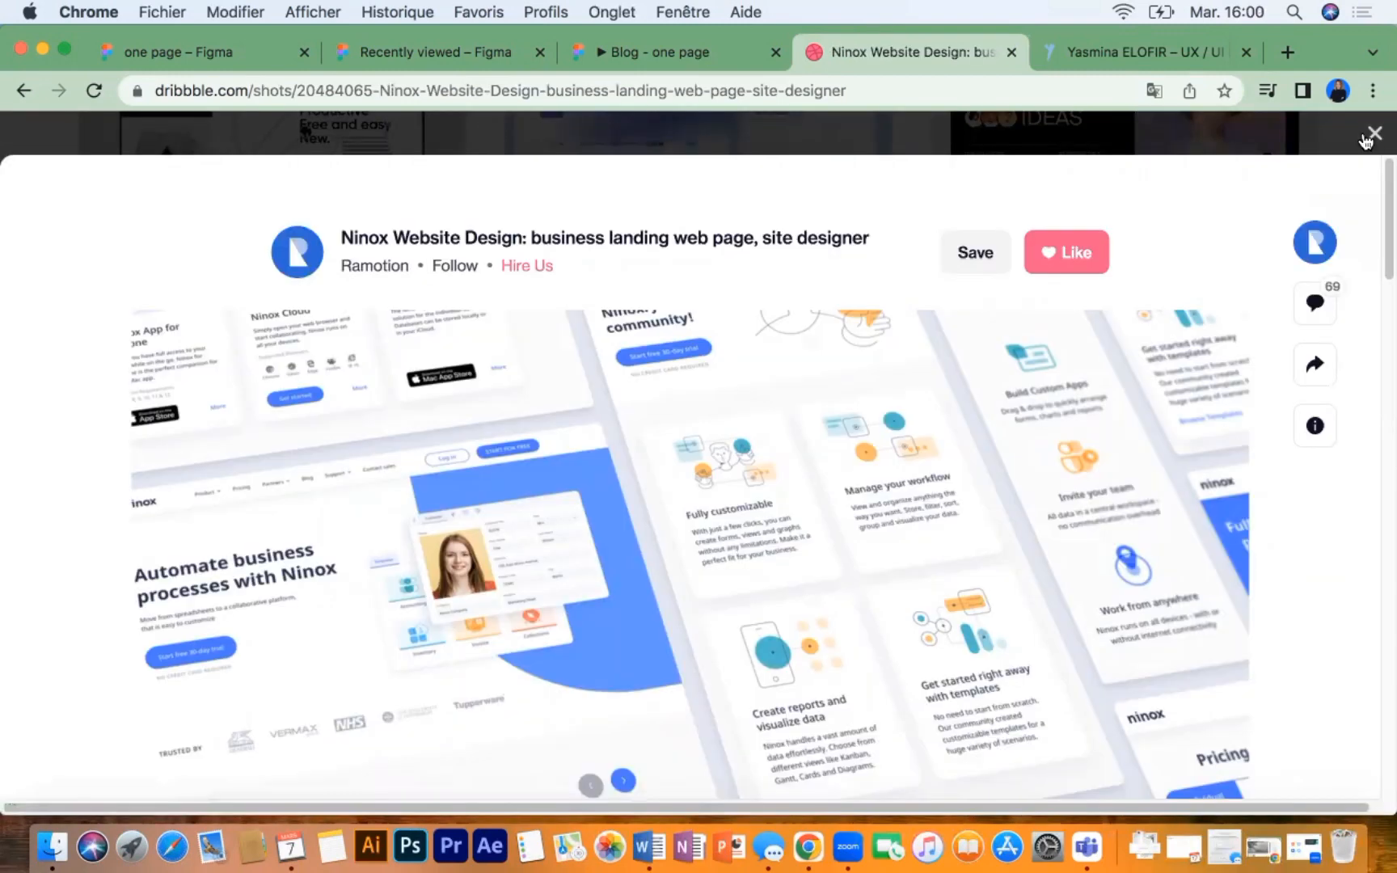
{"action": "left_click", "coordinate": [1374, 133]}
Step: Return to the portfolio site and examine its software tools and "Mes compétences" sections
{"action": "left_click", "coordinate": [1101, 51]}
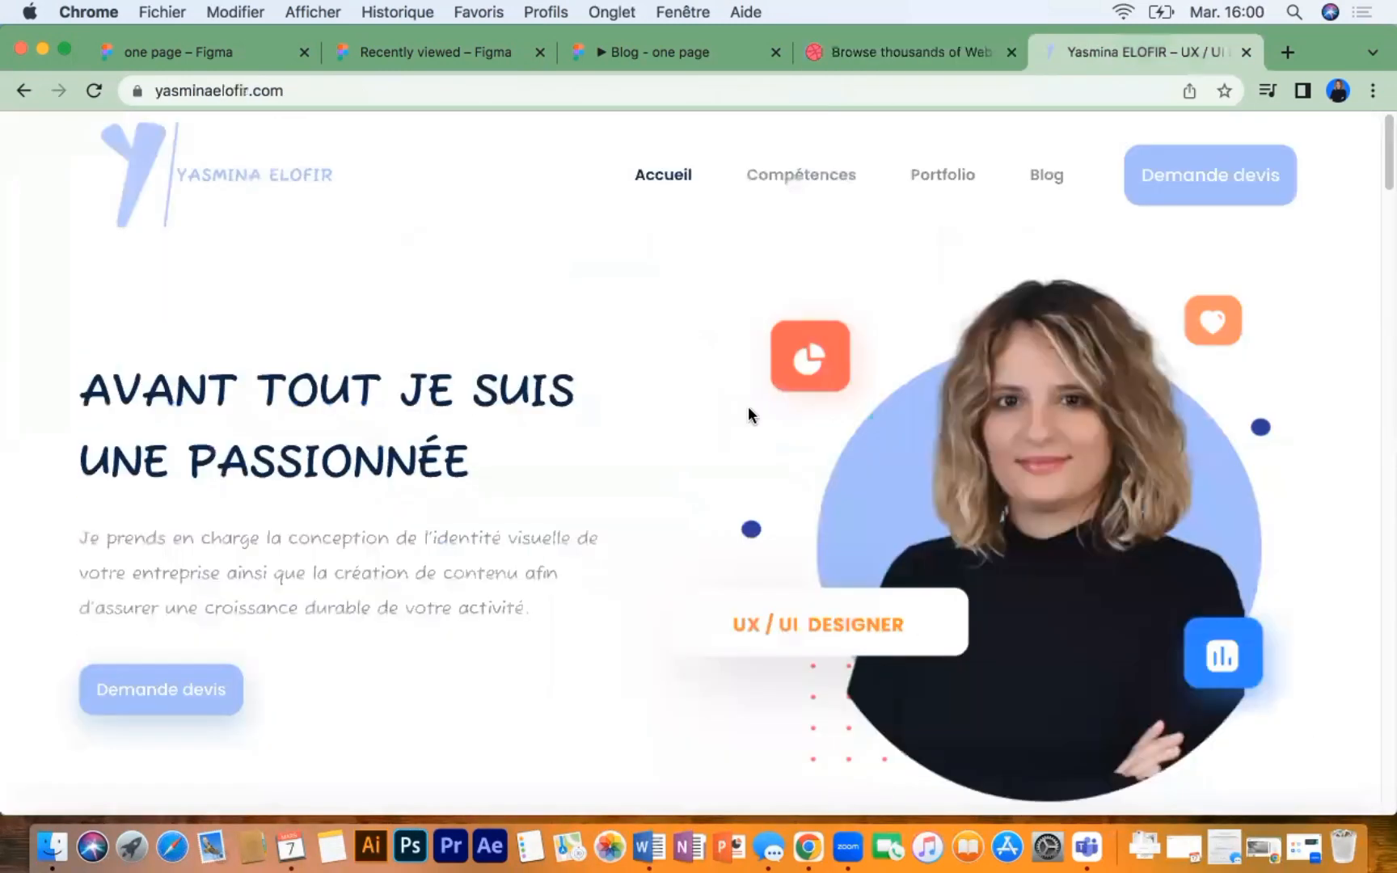
{"action": "scroll", "coordinate": [663, 591], "scroll_direction": "down", "scroll_amount": 6}
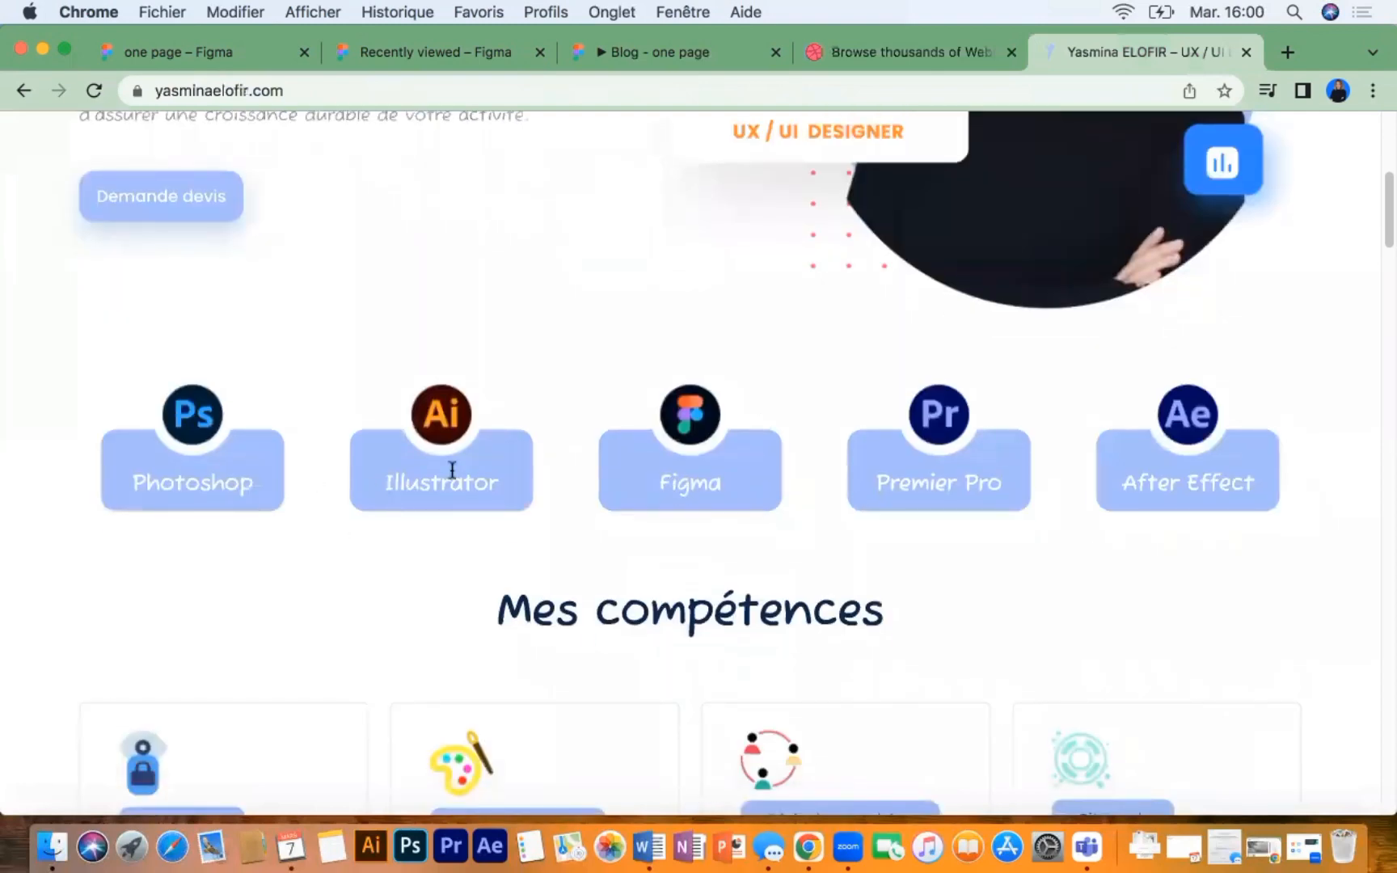
{"action": "scroll", "coordinate": [663, 614], "scroll_direction": "down", "scroll_amount": 6}
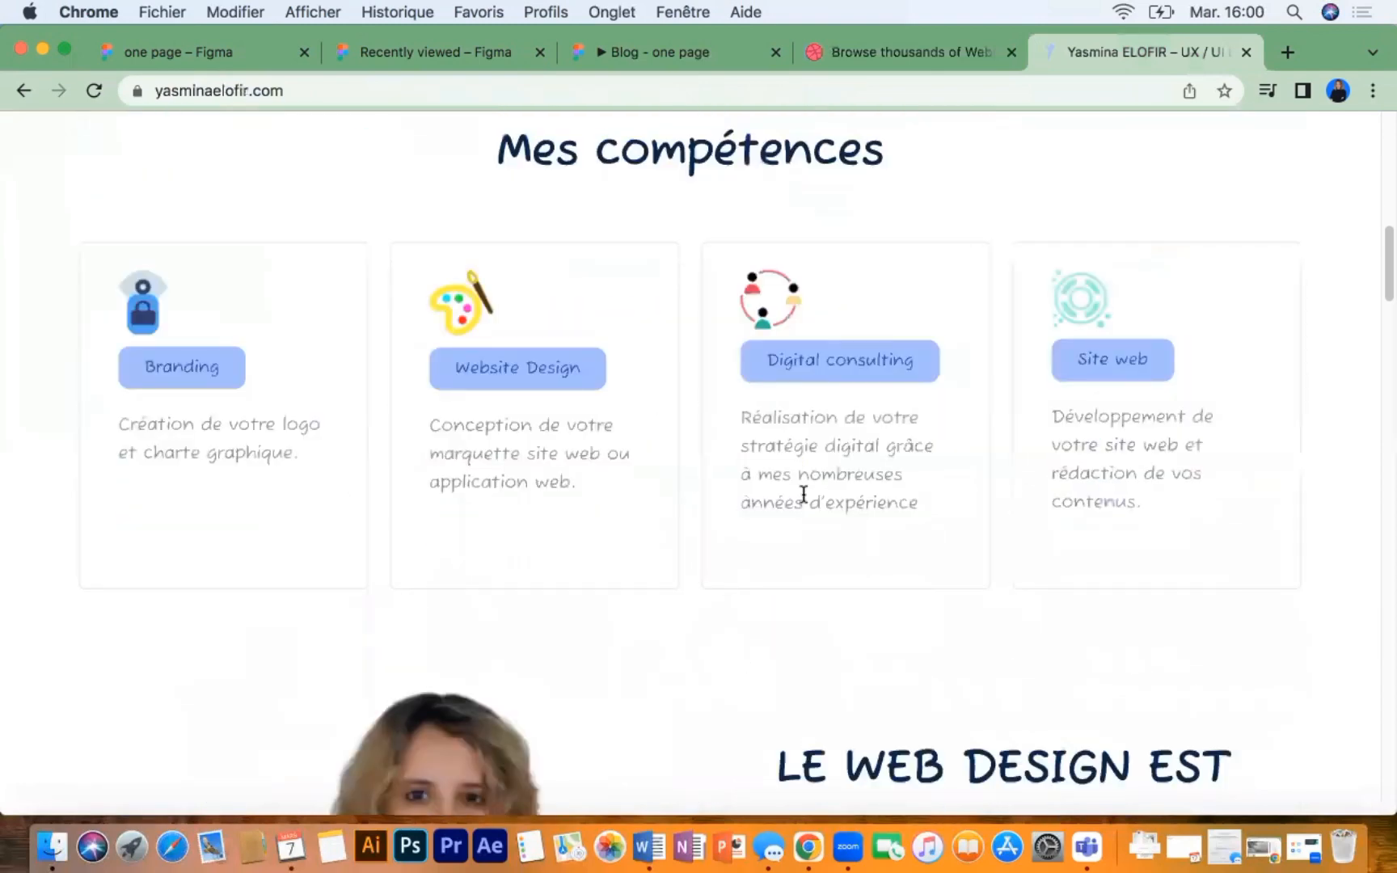
Step: Open the "website Wireframe" file from Figma's recent files and examine its layout from banner to footer
{"action": "left_click", "coordinate": [922, 52]}
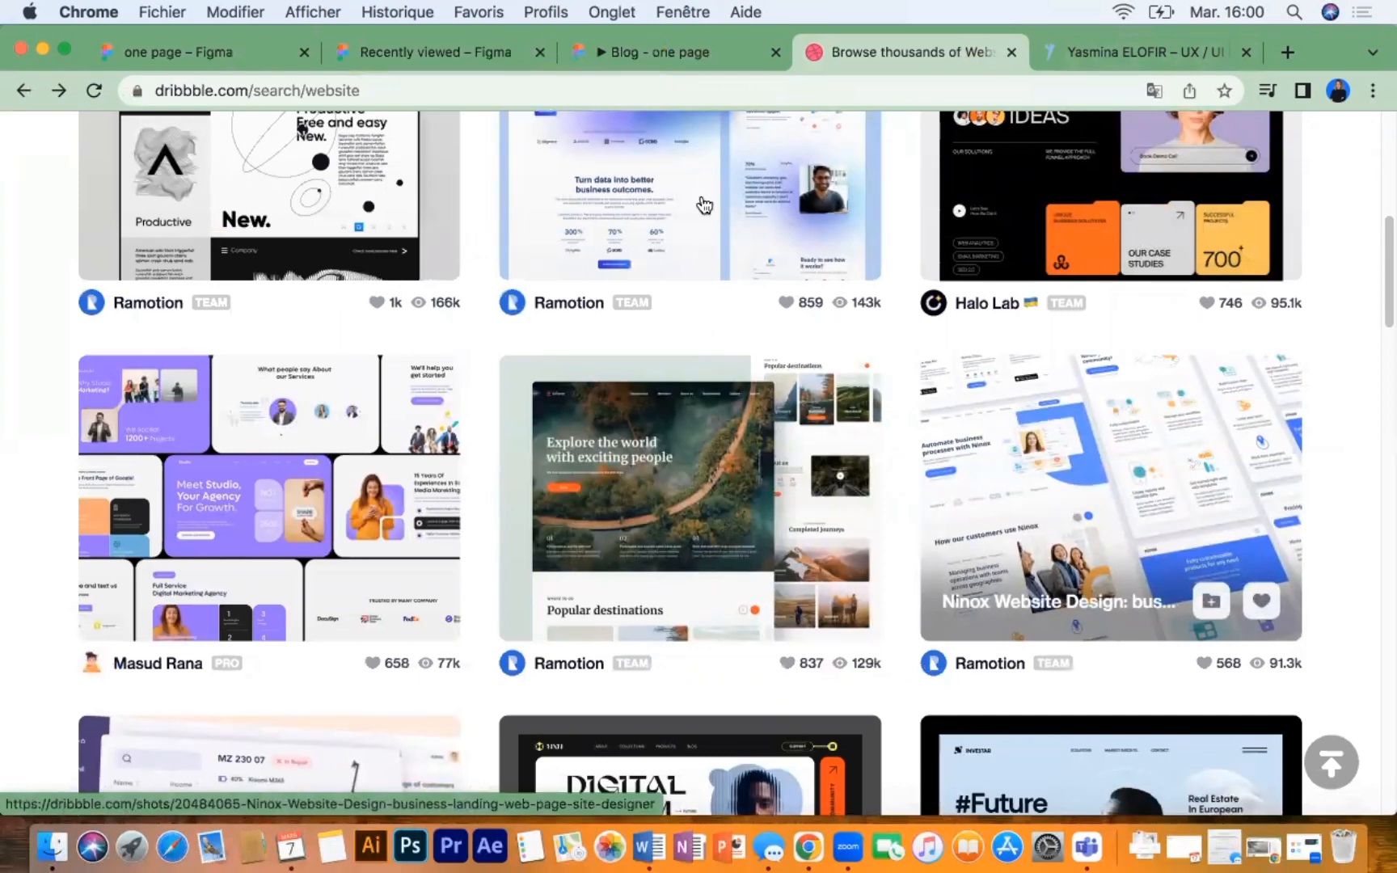
{"action": "left_click", "coordinate": [471, 47]}
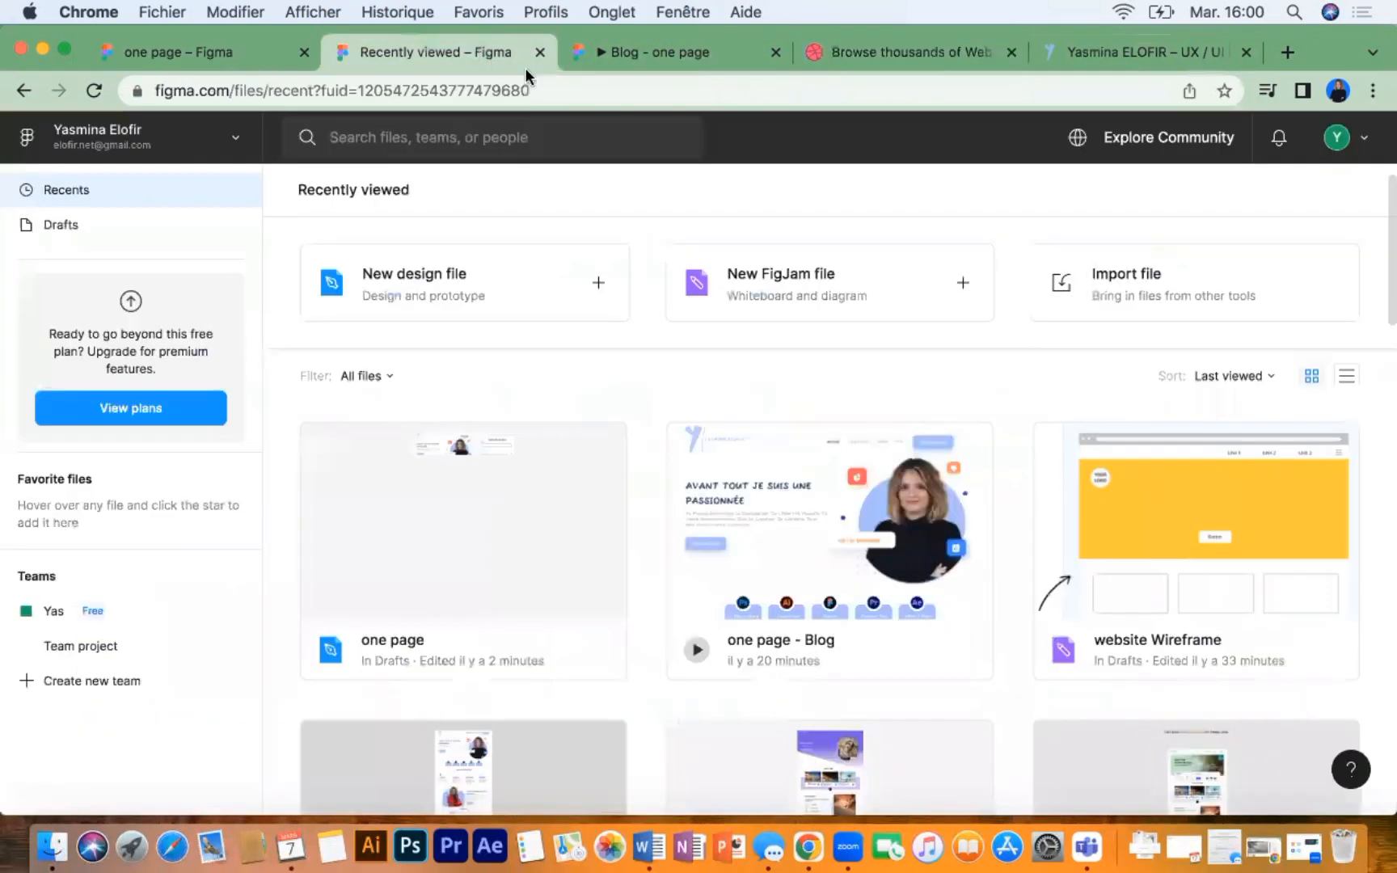
{"action": "double_click", "coordinate": [1172, 492]}
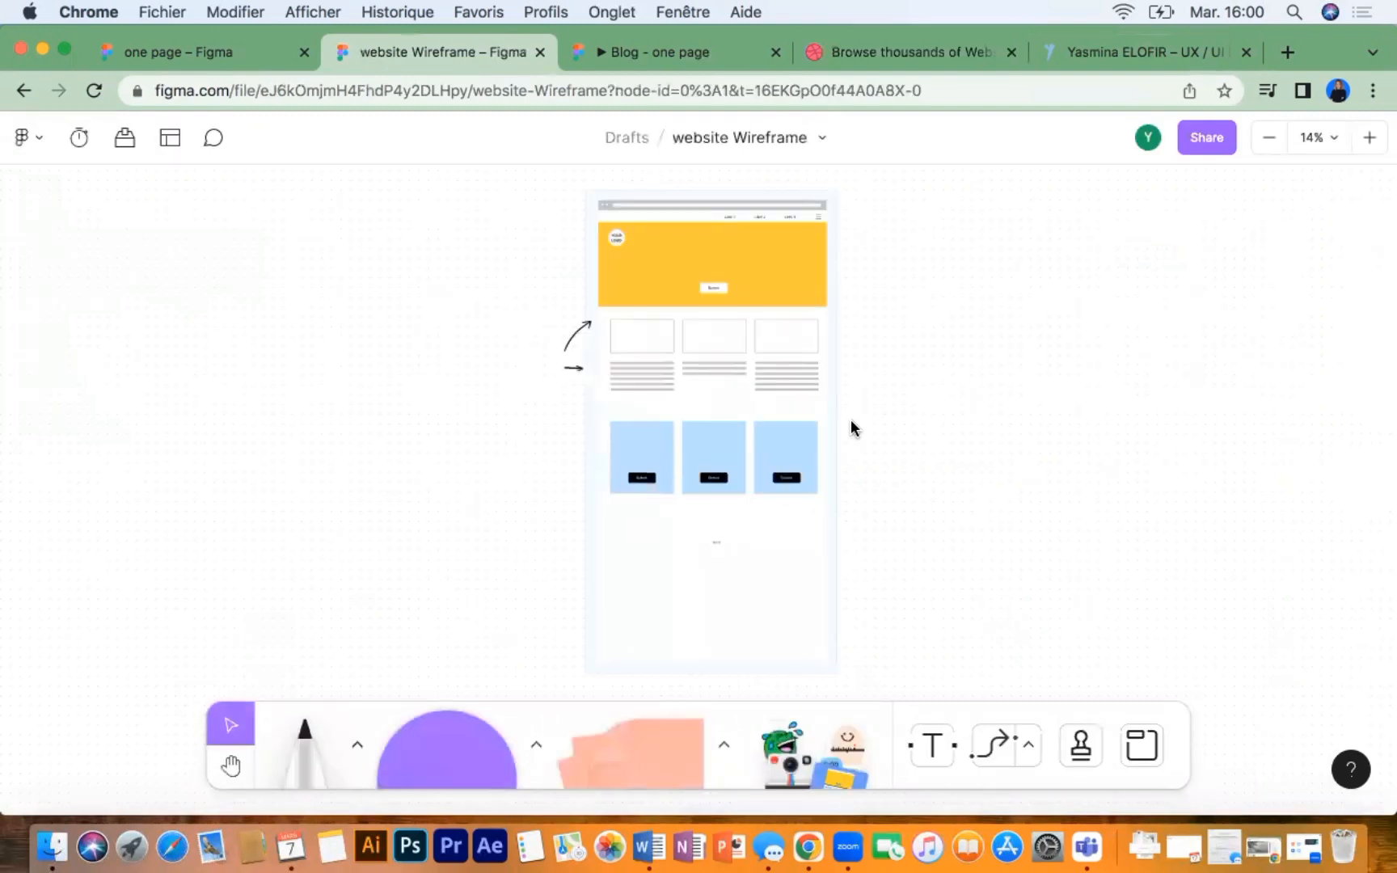
{"action": "scroll", "coordinate": [635, 422], "scroll_direction": "down", "scroll_amount": 3}
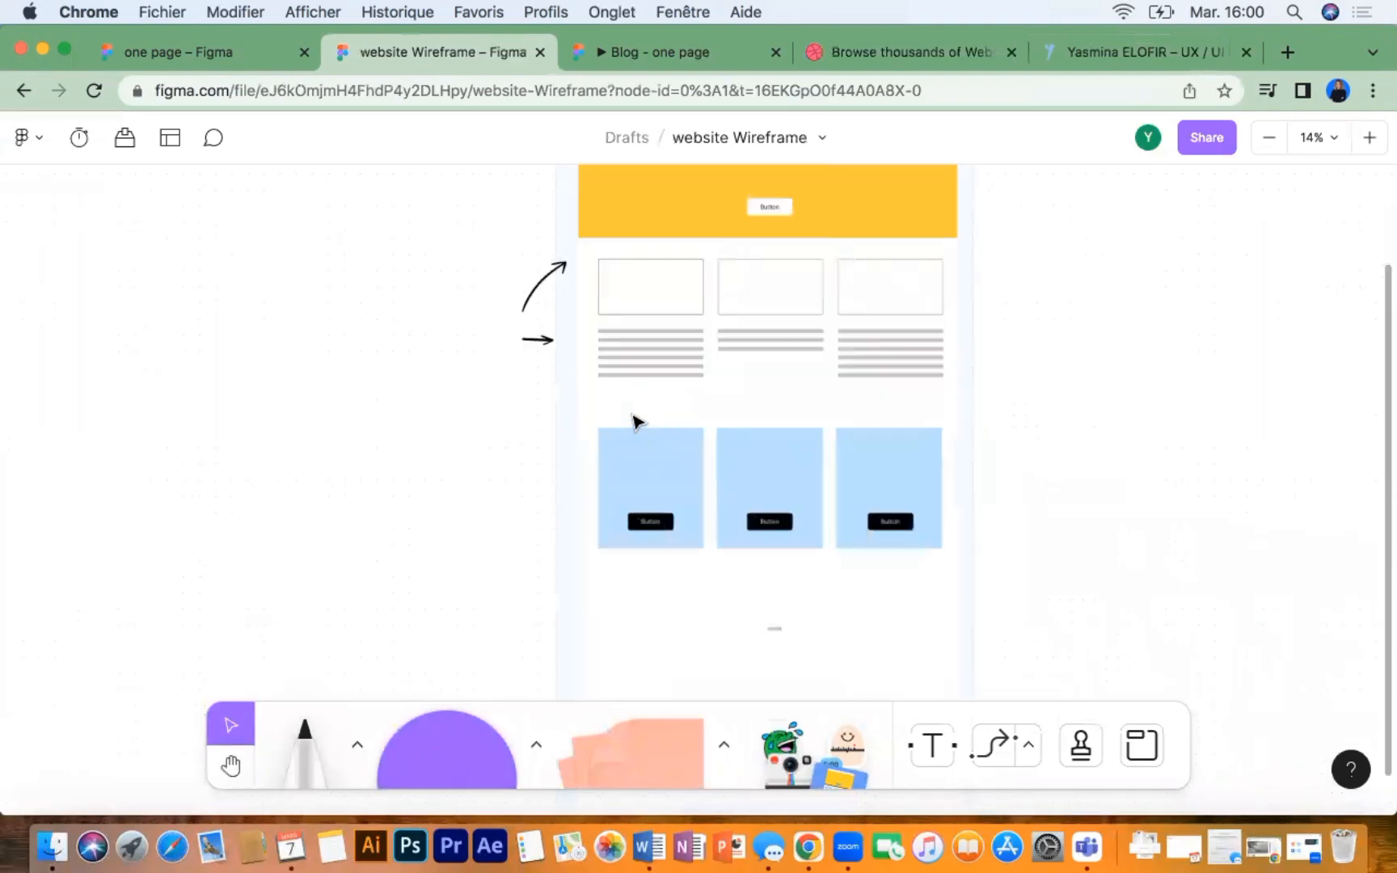
{"action": "scroll", "coordinate": [851, 309], "scroll_direction": "up", "scroll_amount": 5}
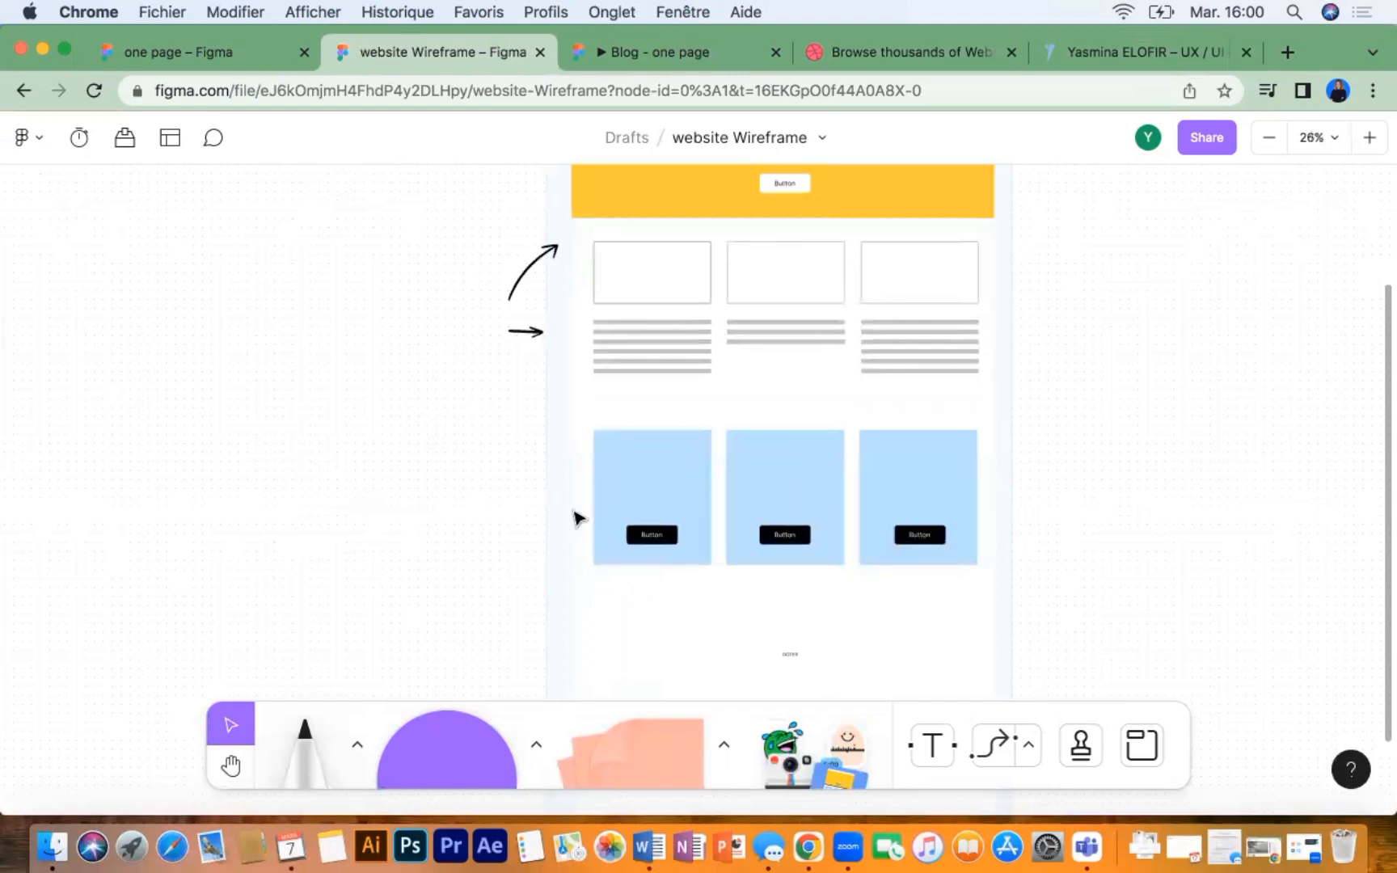
{"action": "scroll", "coordinate": [683, 550], "scroll_direction": "down", "scroll_amount": 3}
{"action": "scroll", "coordinate": [683, 549], "scroll_direction": "down", "scroll_amount": 1}
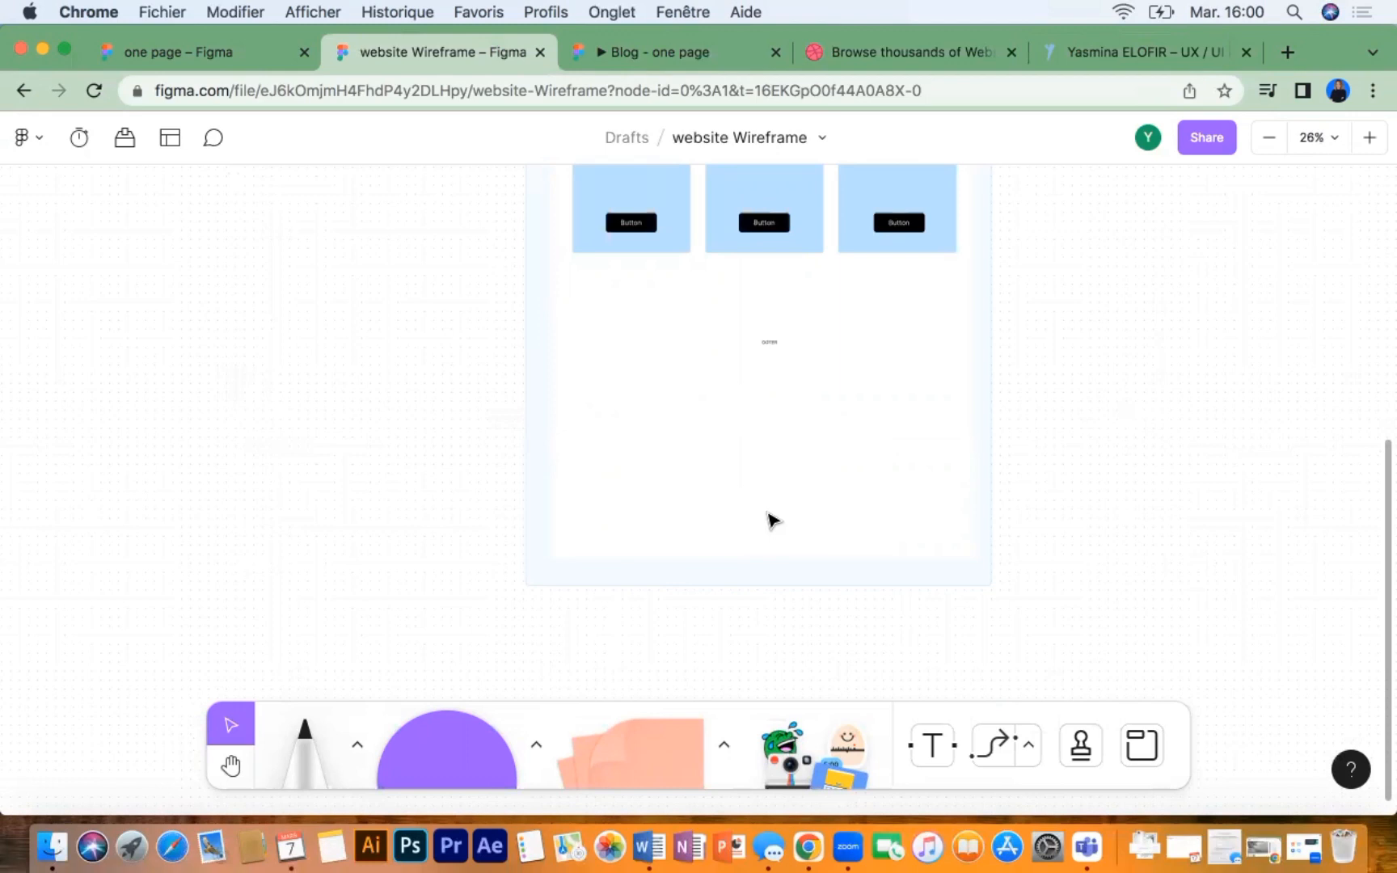
Step: Close the wireframe file and the duplicate prototype page, and return to the "one page" design file
{"action": "left_click", "coordinate": [540, 52]}
{"action": "left_click", "coordinate": [702, 198]}
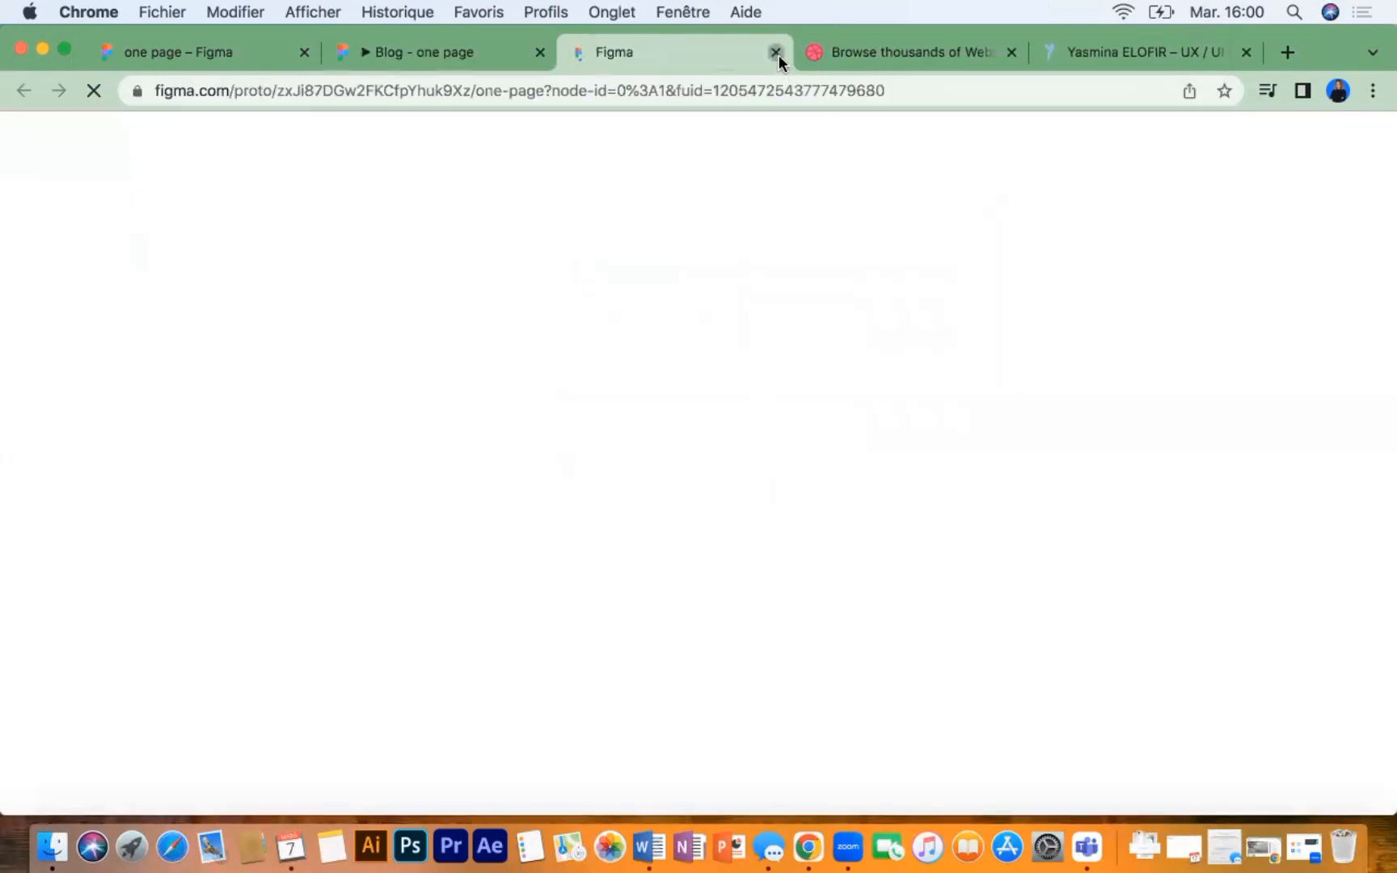
{"action": "left_click", "coordinate": [777, 52]}
{"action": "left_click", "coordinate": [225, 46]}
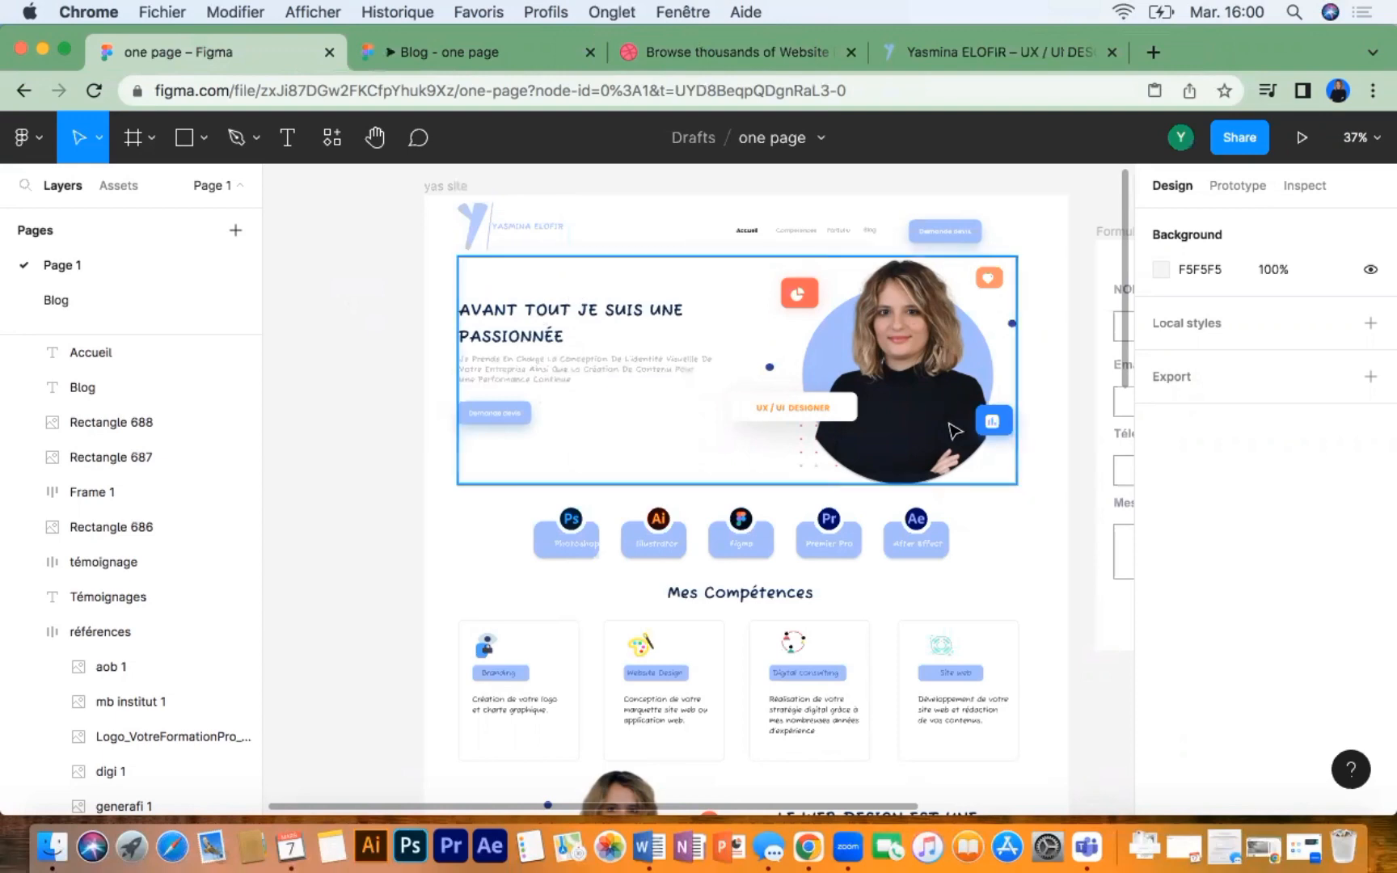
Step: Examine the "yas site" design from the header to the client references and testimonials, and the available shape tools
{"action": "scroll", "coordinate": [954, 430], "scroll_direction": "down", "scroll_amount": 5}
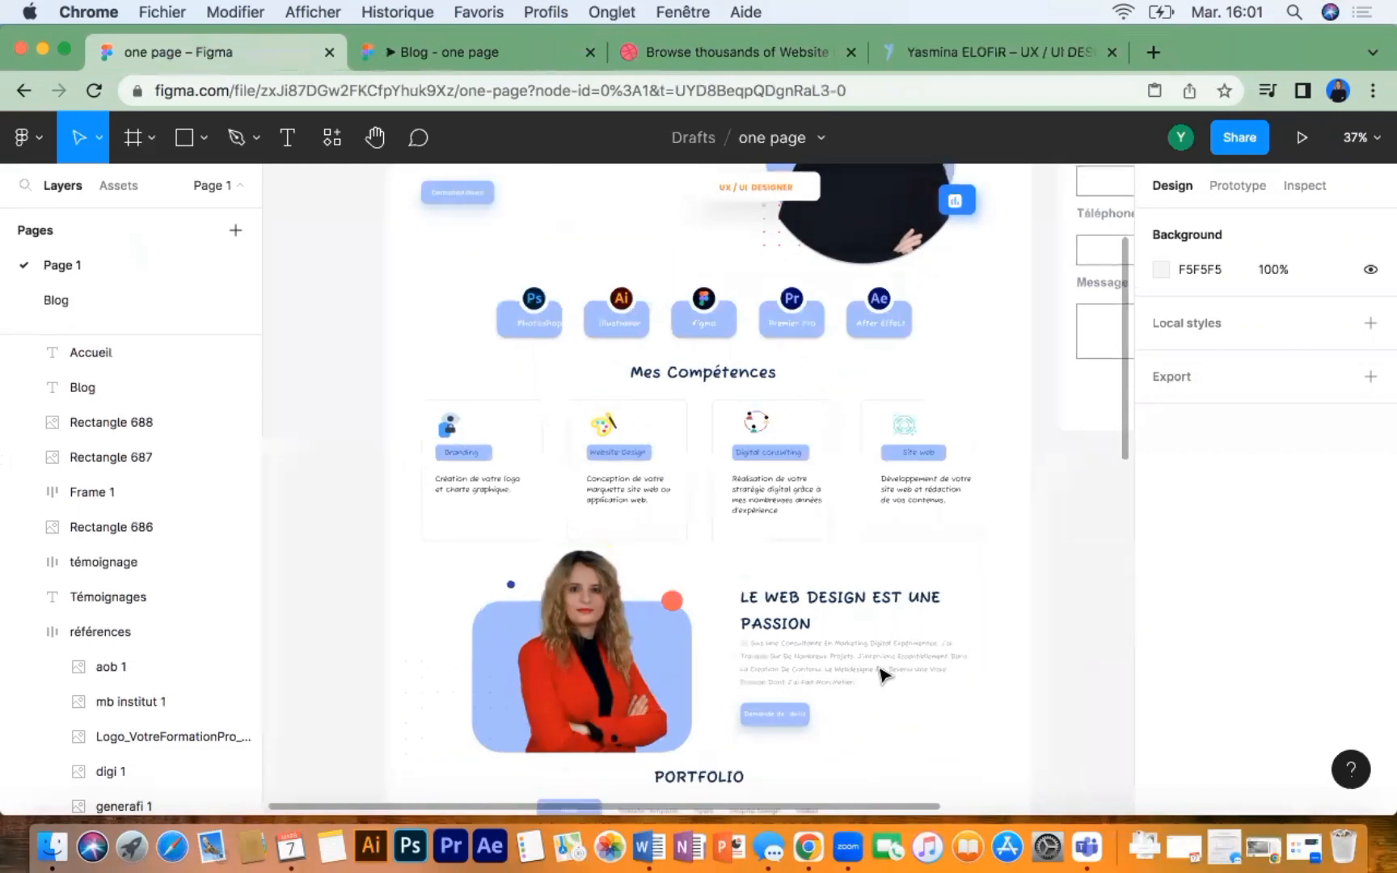
{"action": "scroll", "coordinate": [883, 683], "scroll_direction": "down", "scroll_amount": 10}
{"action": "scroll", "coordinate": [883, 675], "scroll_direction": "down", "scroll_amount": 5}
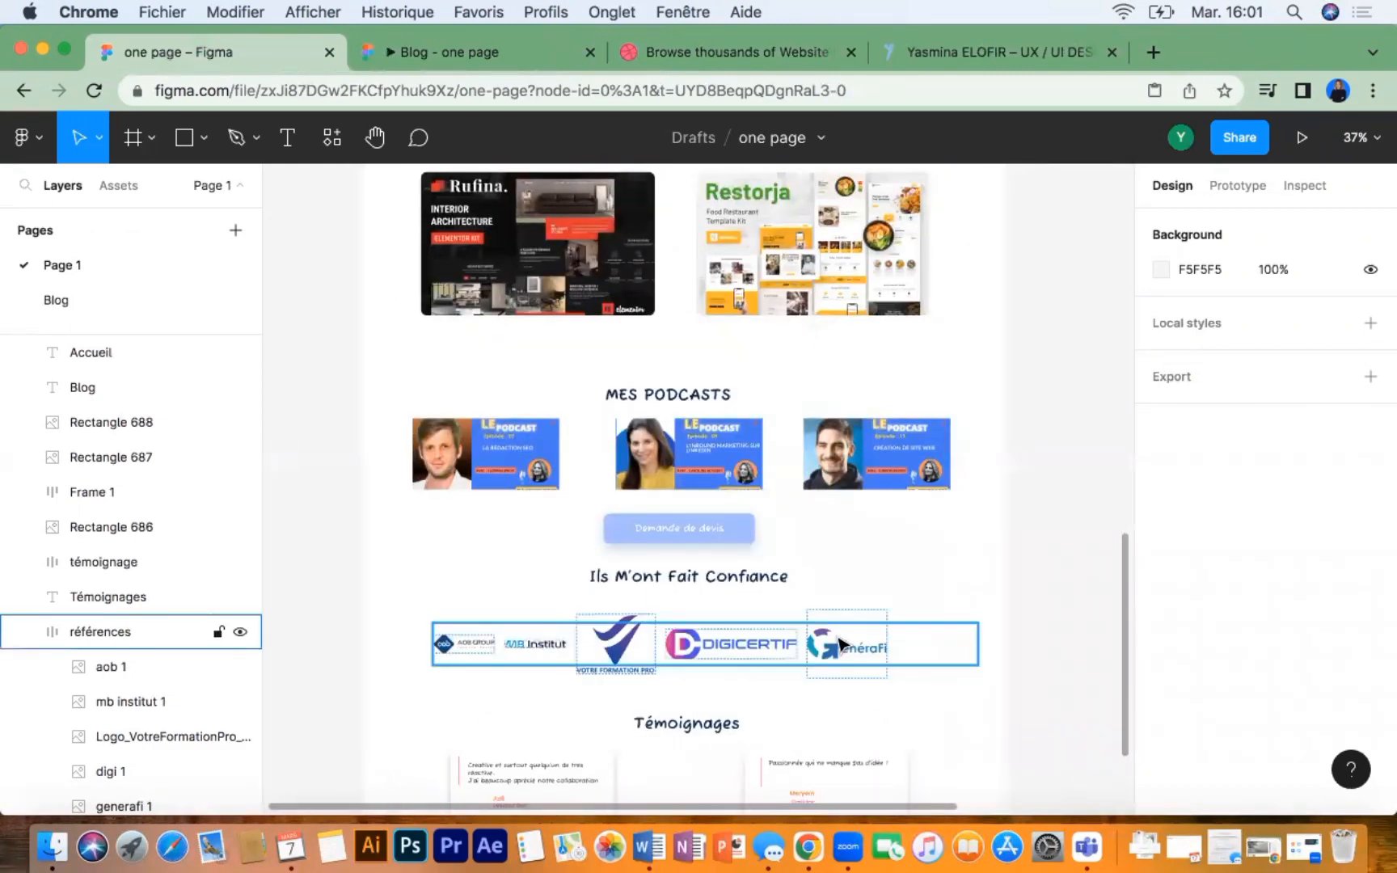
{"action": "scroll", "coordinate": [841, 644], "scroll_direction": "up", "scroll_amount": 12}
{"action": "scroll", "coordinate": [841, 645], "scroll_direction": "up", "scroll_amount": 3}
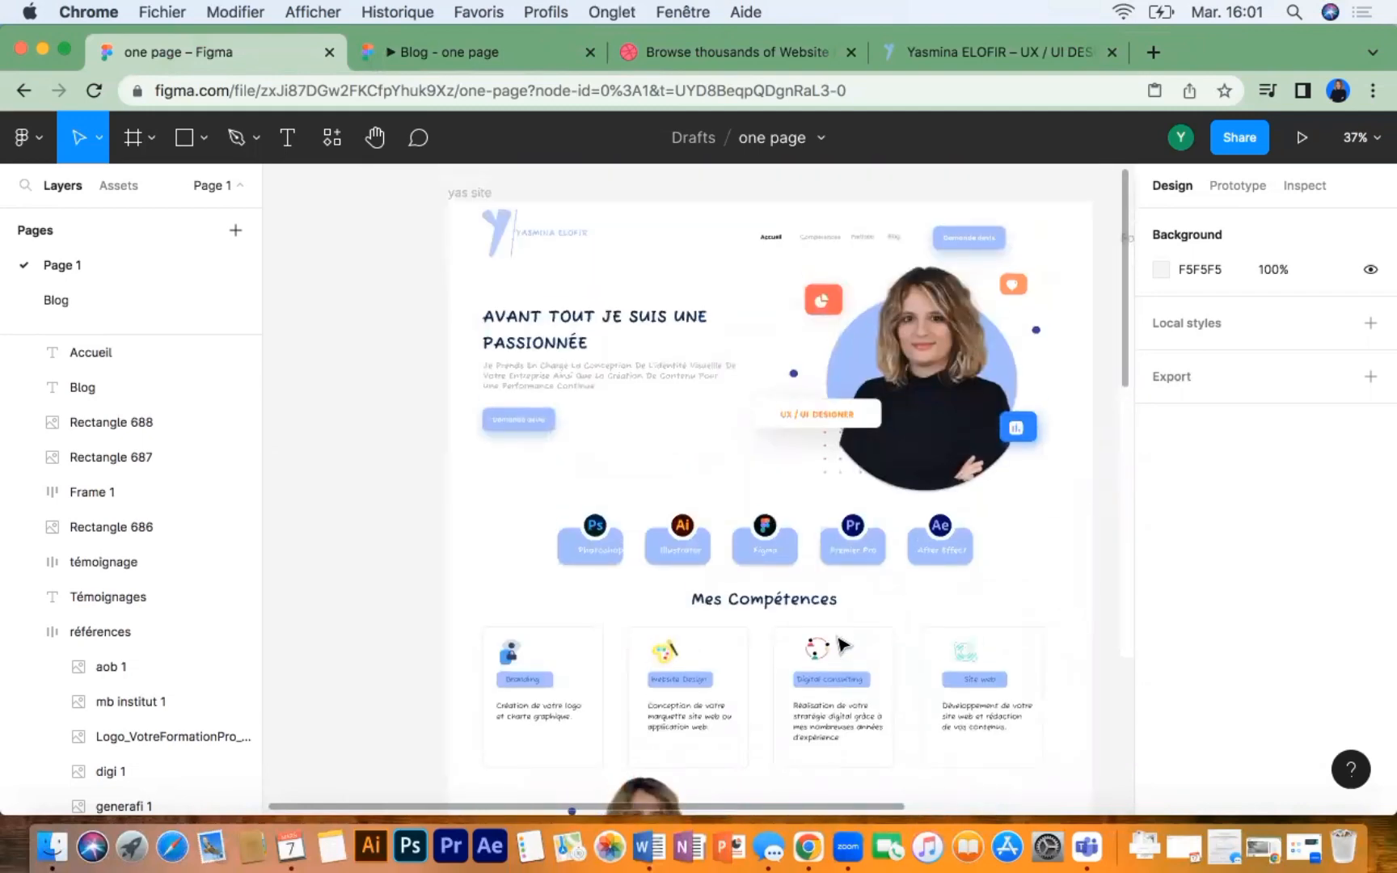
{"action": "left_click", "coordinate": [204, 139]}
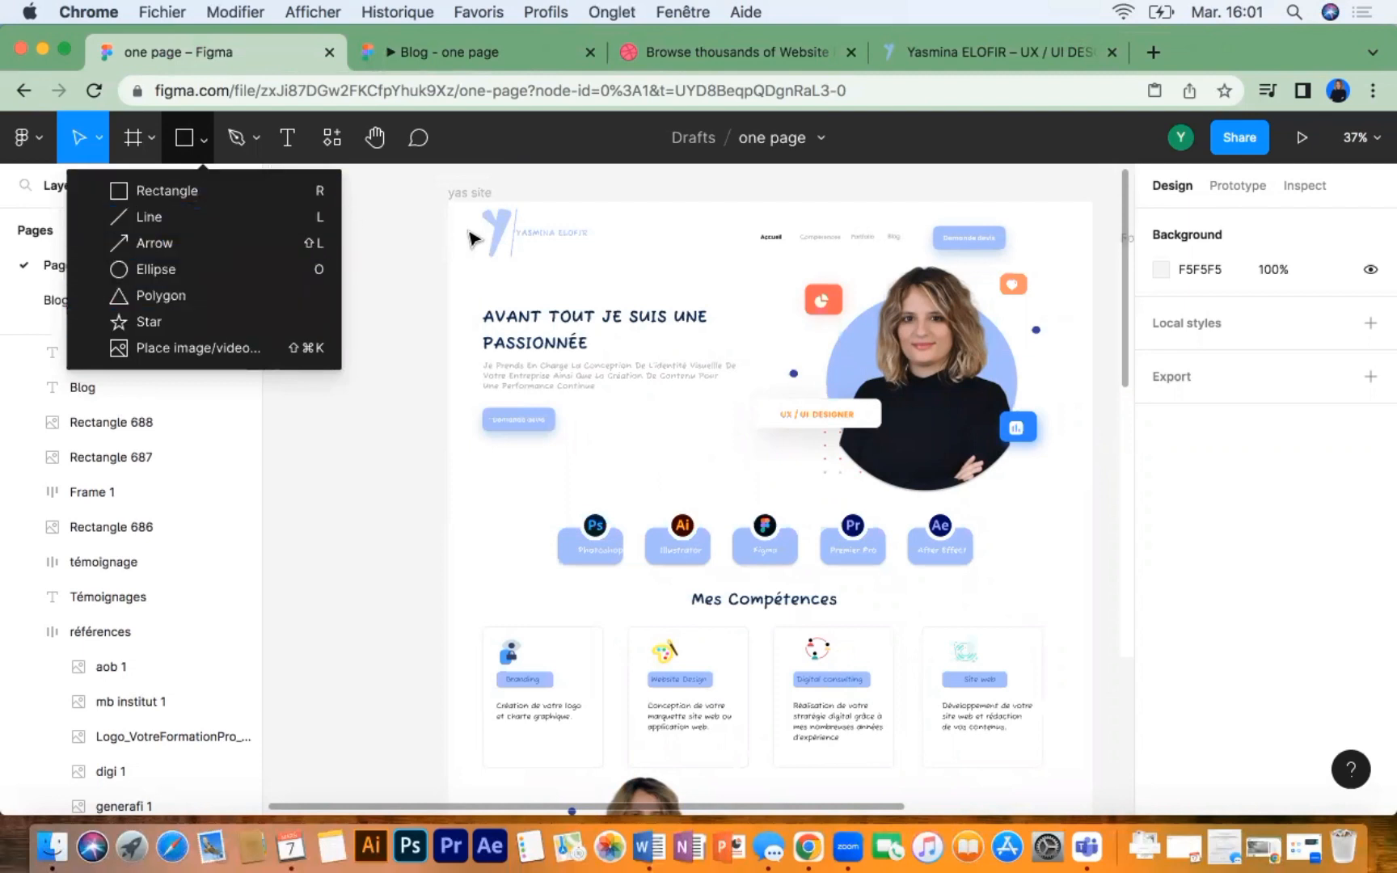
Step: Move the "Photoshop" label to X 301, Y 840 so it sits centred in its blue badge
{"action": "left_click", "coordinate": [600, 559]}
{"action": "double_click", "coordinate": [601, 558]}
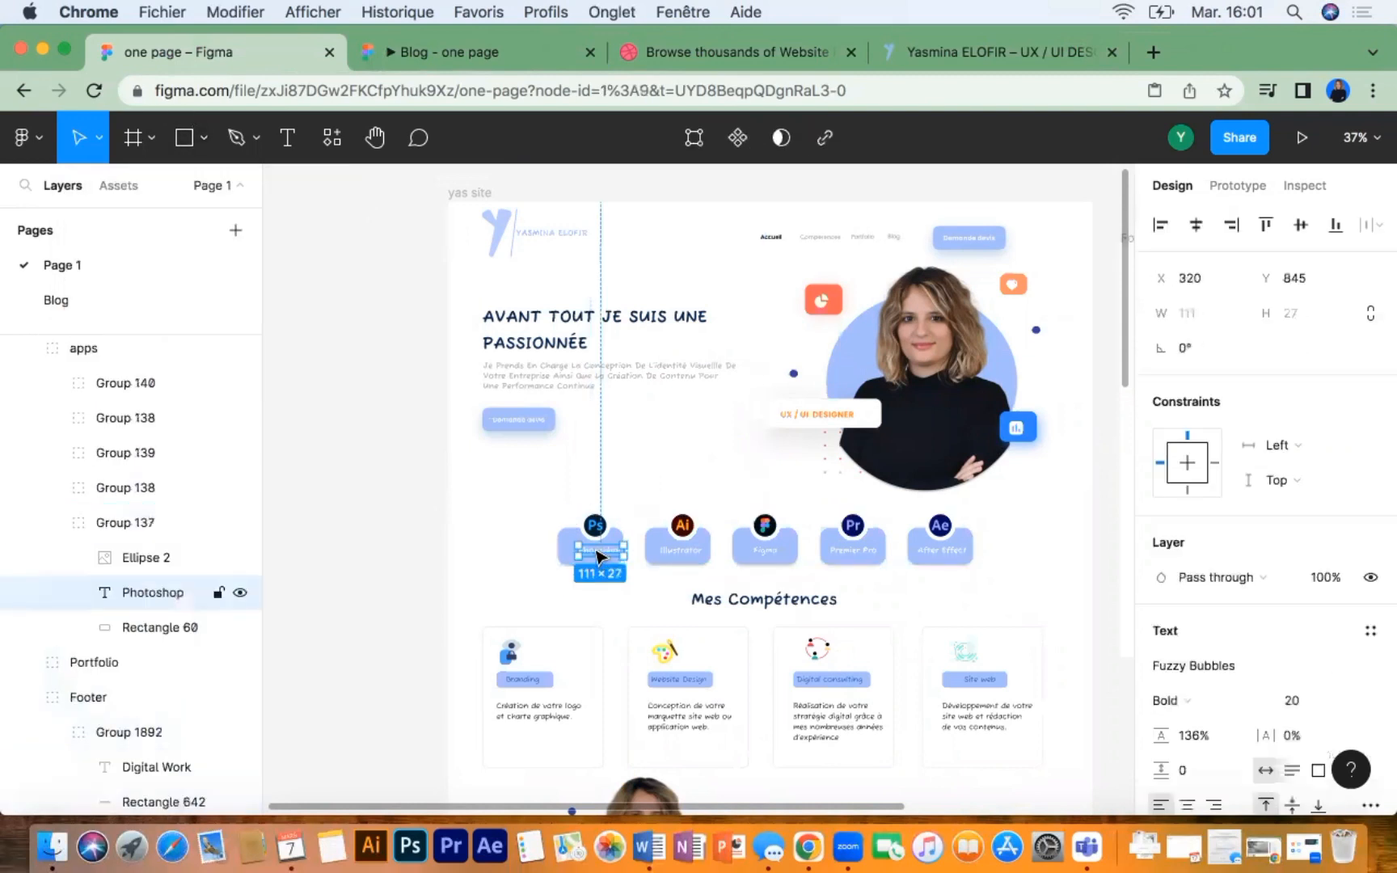
{"action": "left_click_drag", "start_coordinate": [597, 551], "coordinate": [588, 549]}
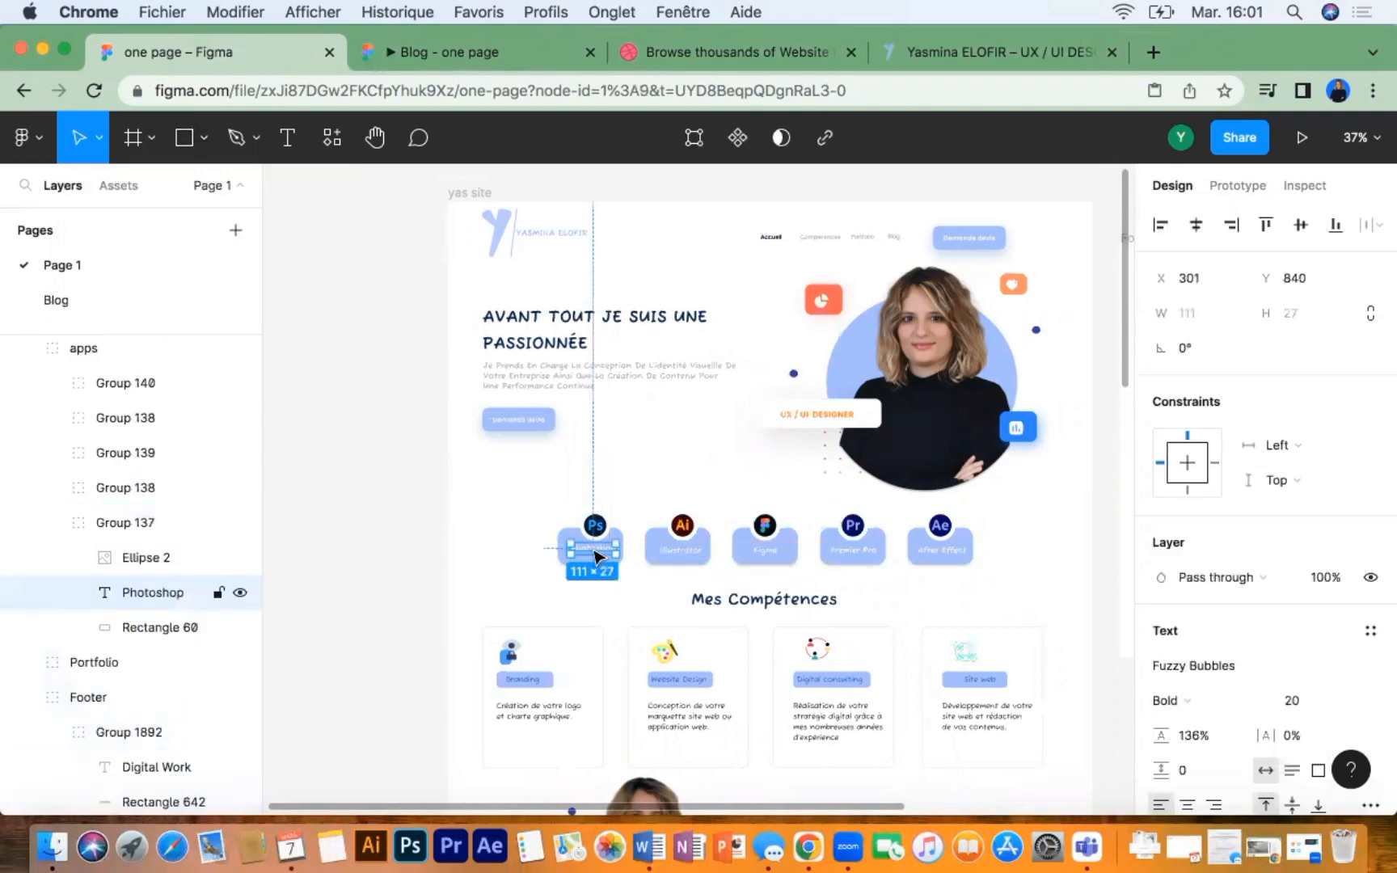
{"action": "left_click", "coordinate": [493, 554]}
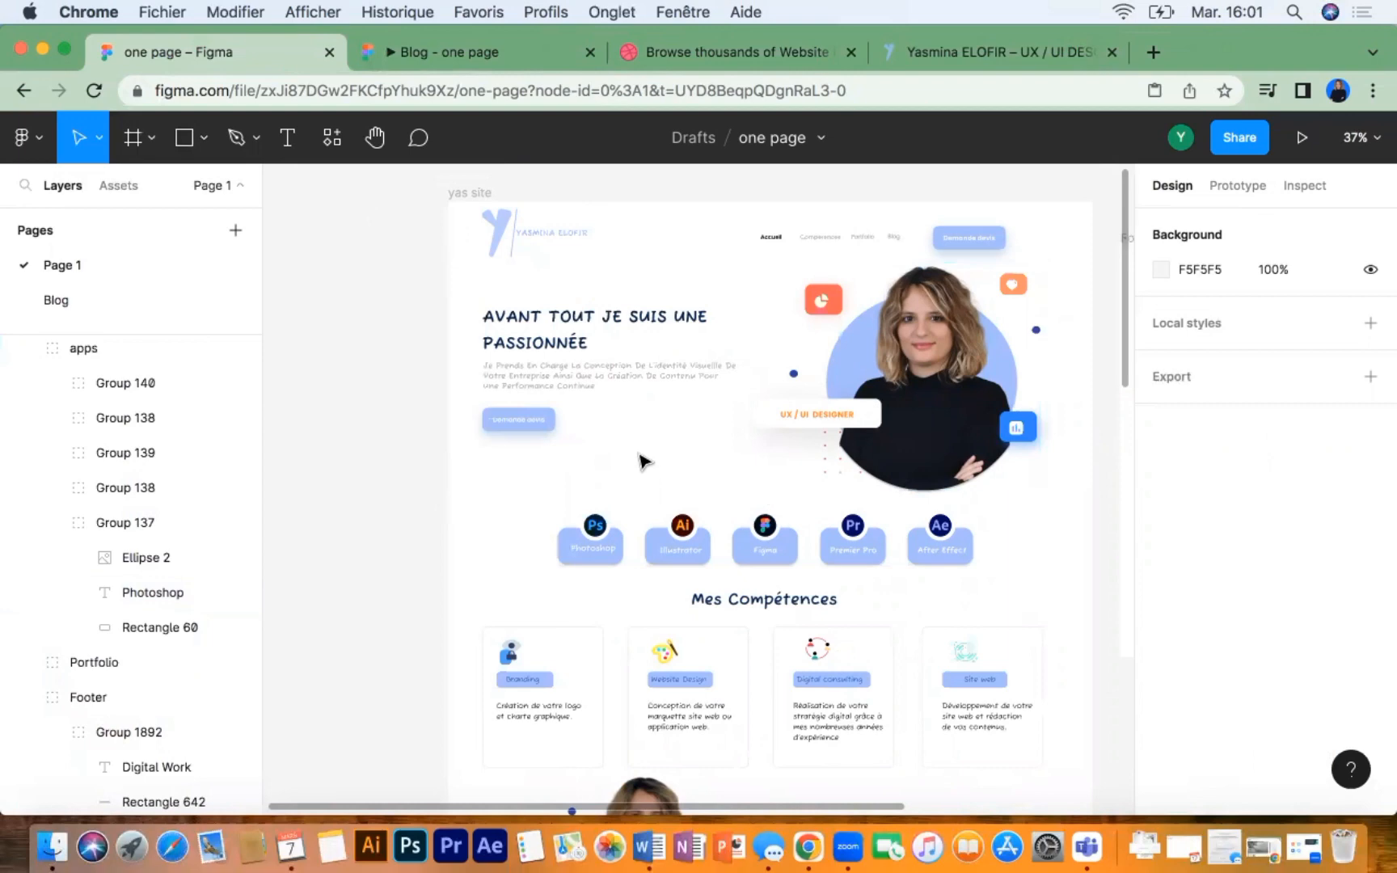
Step: Examine the grouping of the hero portrait and the parts of the Photoshop badge in the software row
{"action": "left_click", "coordinate": [873, 343]}
{"action": "left_click", "coordinate": [873, 344]}
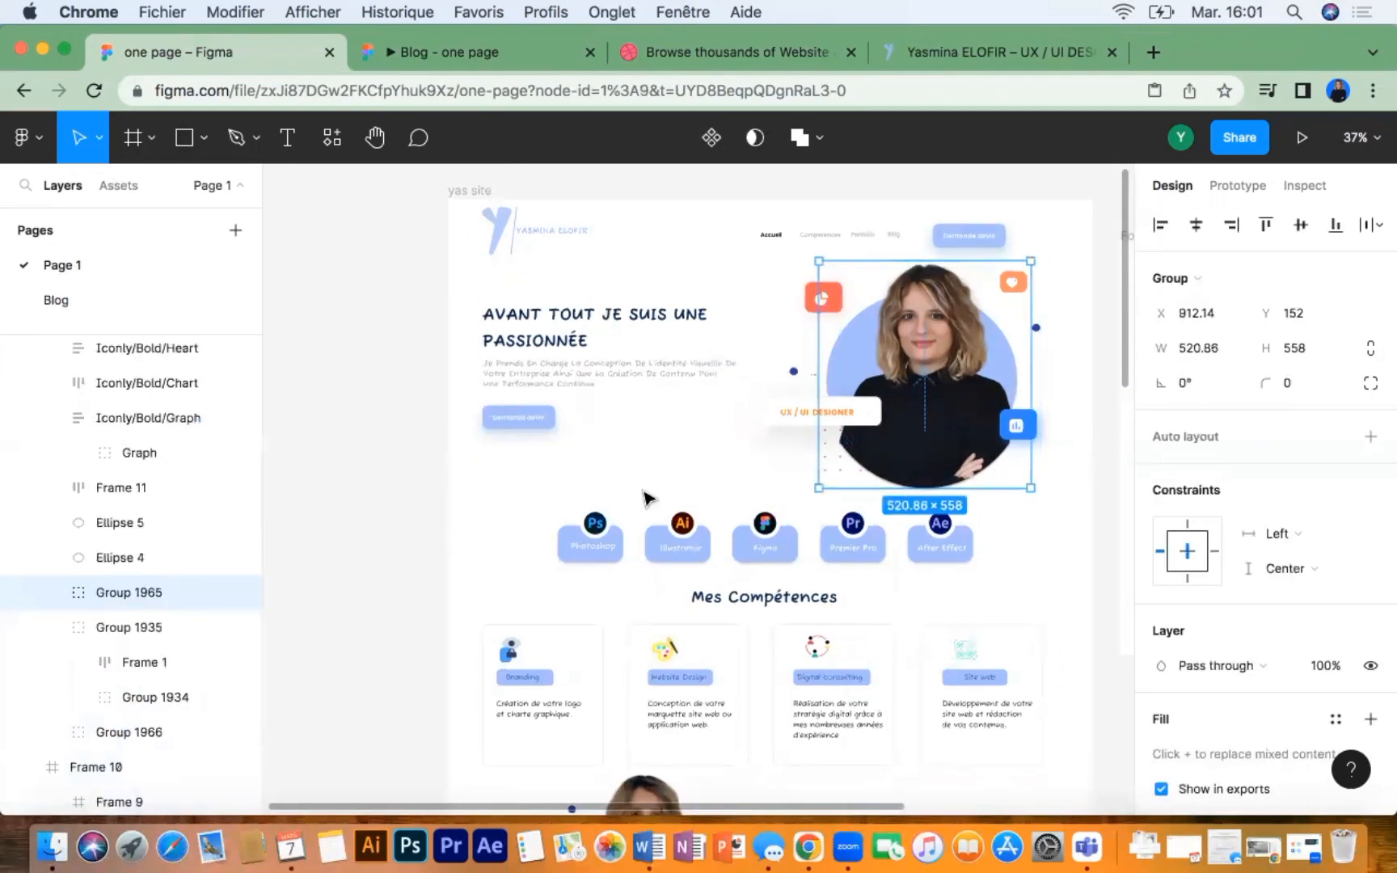
{"action": "scroll", "coordinate": [646, 497], "scroll_direction": "down", "scroll_amount": 5}
{"action": "scroll", "coordinate": [646, 497], "scroll_direction": "up", "scroll_amount": 2}
{"action": "scroll", "coordinate": [566, 461], "scroll_direction": "right", "scroll_amount": 2}
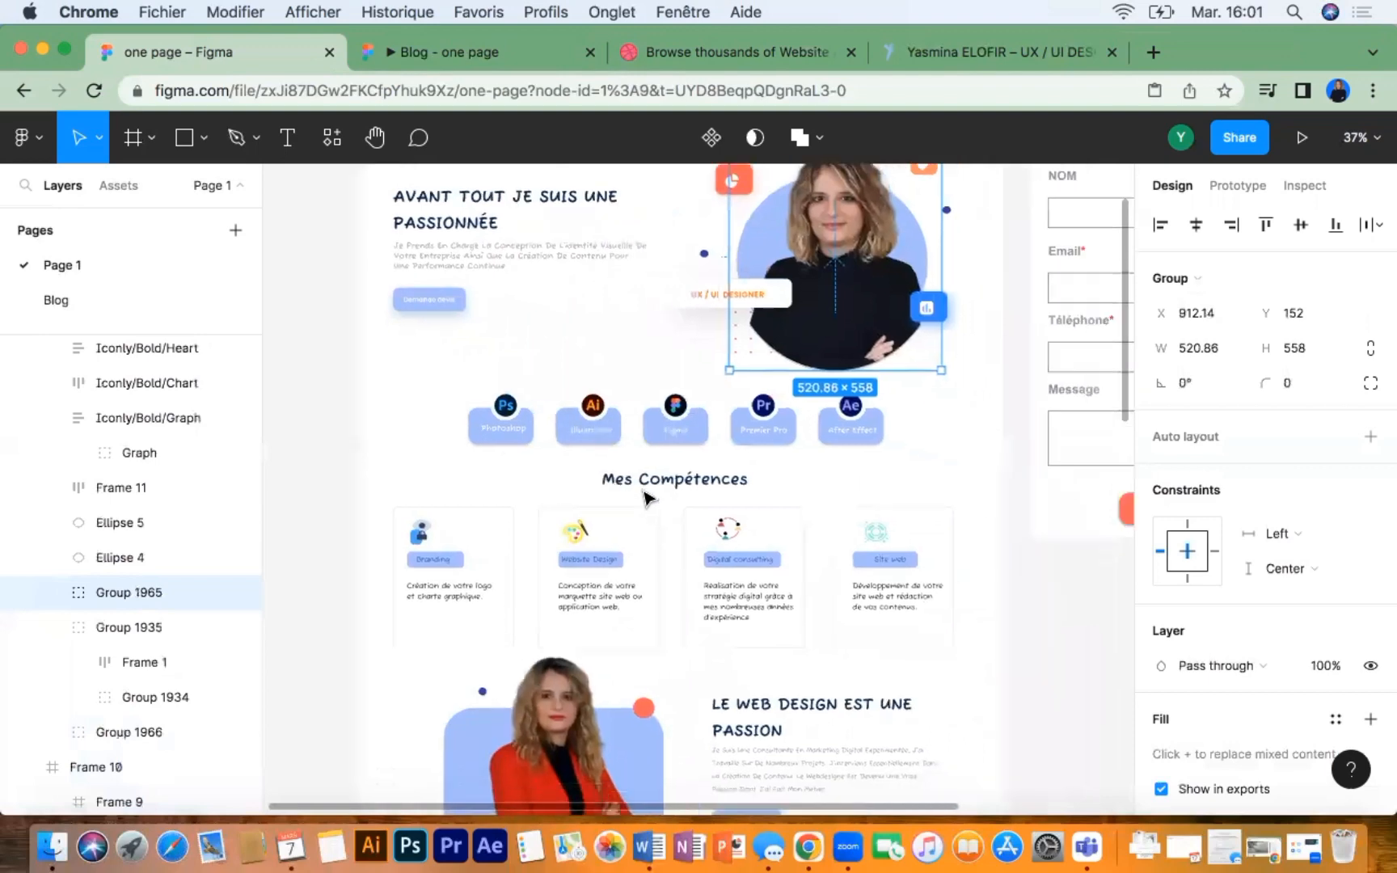
{"action": "left_click", "coordinate": [522, 437], "text": "super"}
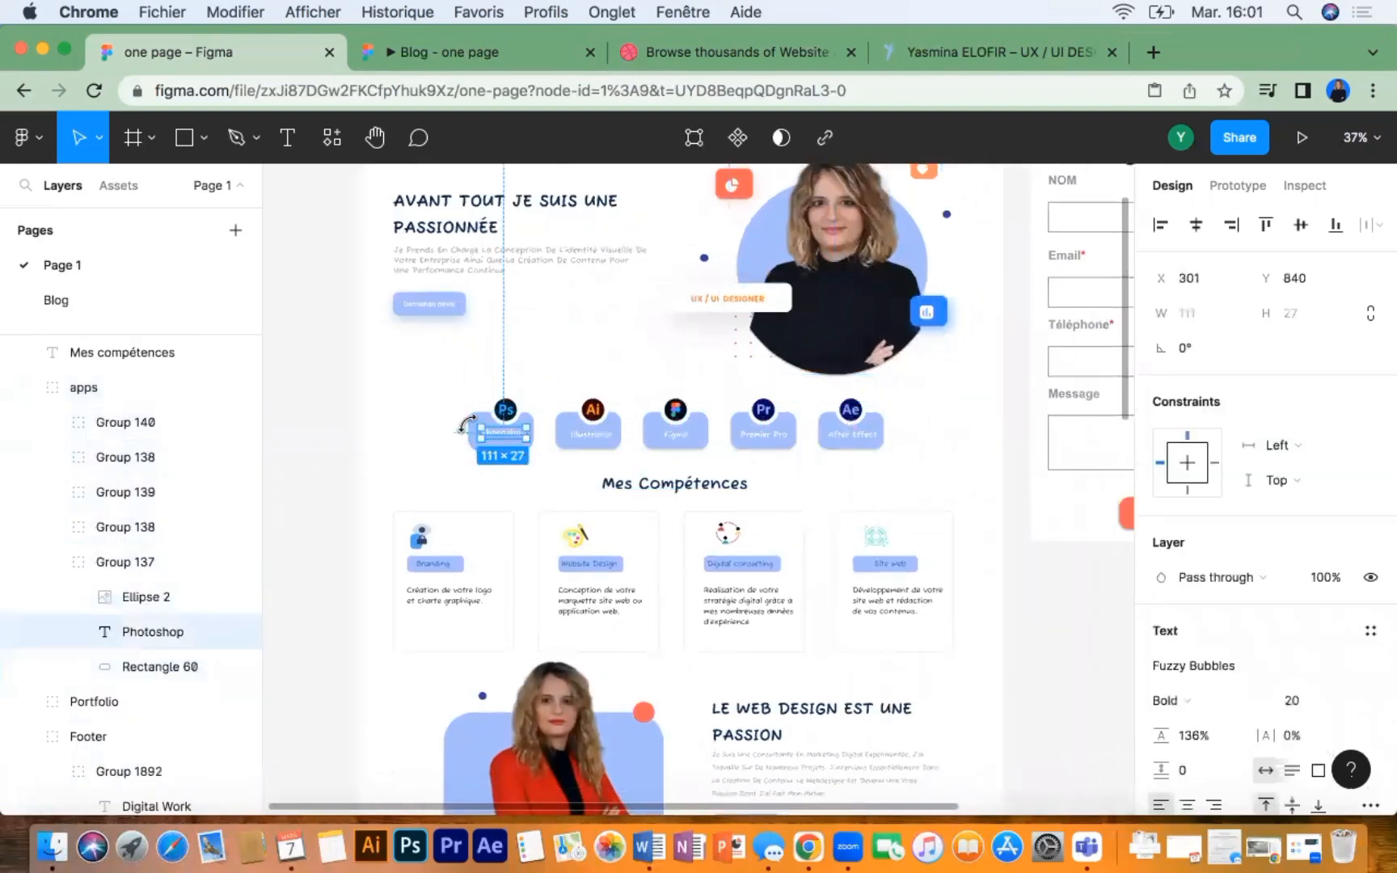
{"action": "left_click", "coordinate": [1017, 646]}
{"action": "scroll", "coordinate": [1016, 646], "scroll_direction": "down", "scroll_amount": 3}
{"action": "scroll", "coordinate": [1016, 646], "scroll_direction": "right", "scroll_amount": 4}
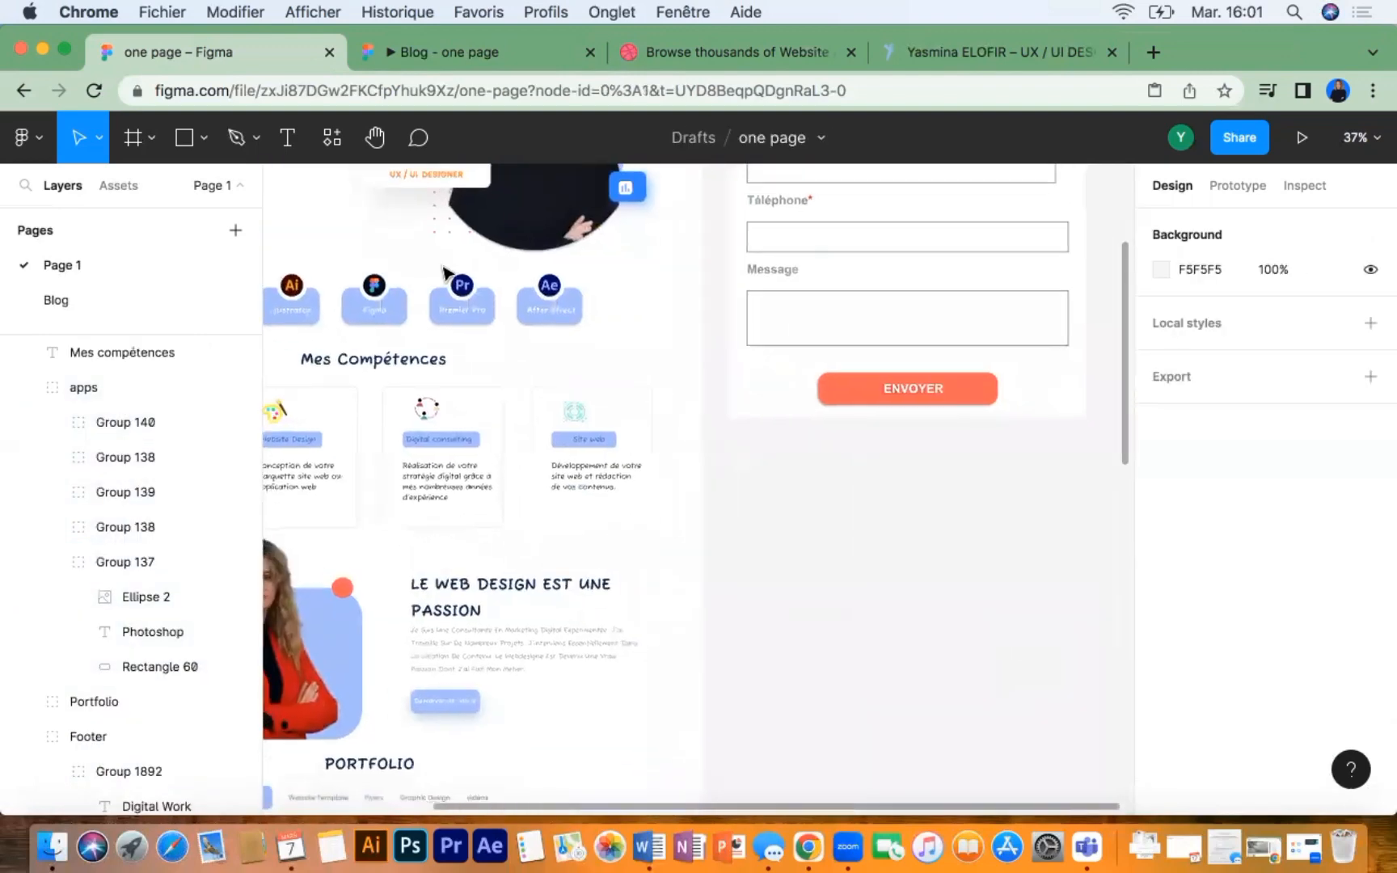
{"action": "scroll", "coordinate": [469, 399], "scroll_direction": "up", "scroll_amount": 2}
{"action": "scroll", "coordinate": [468, 400], "scroll_direction": "left", "scroll_amount": 4}
{"action": "left_click", "coordinate": [509, 369]}
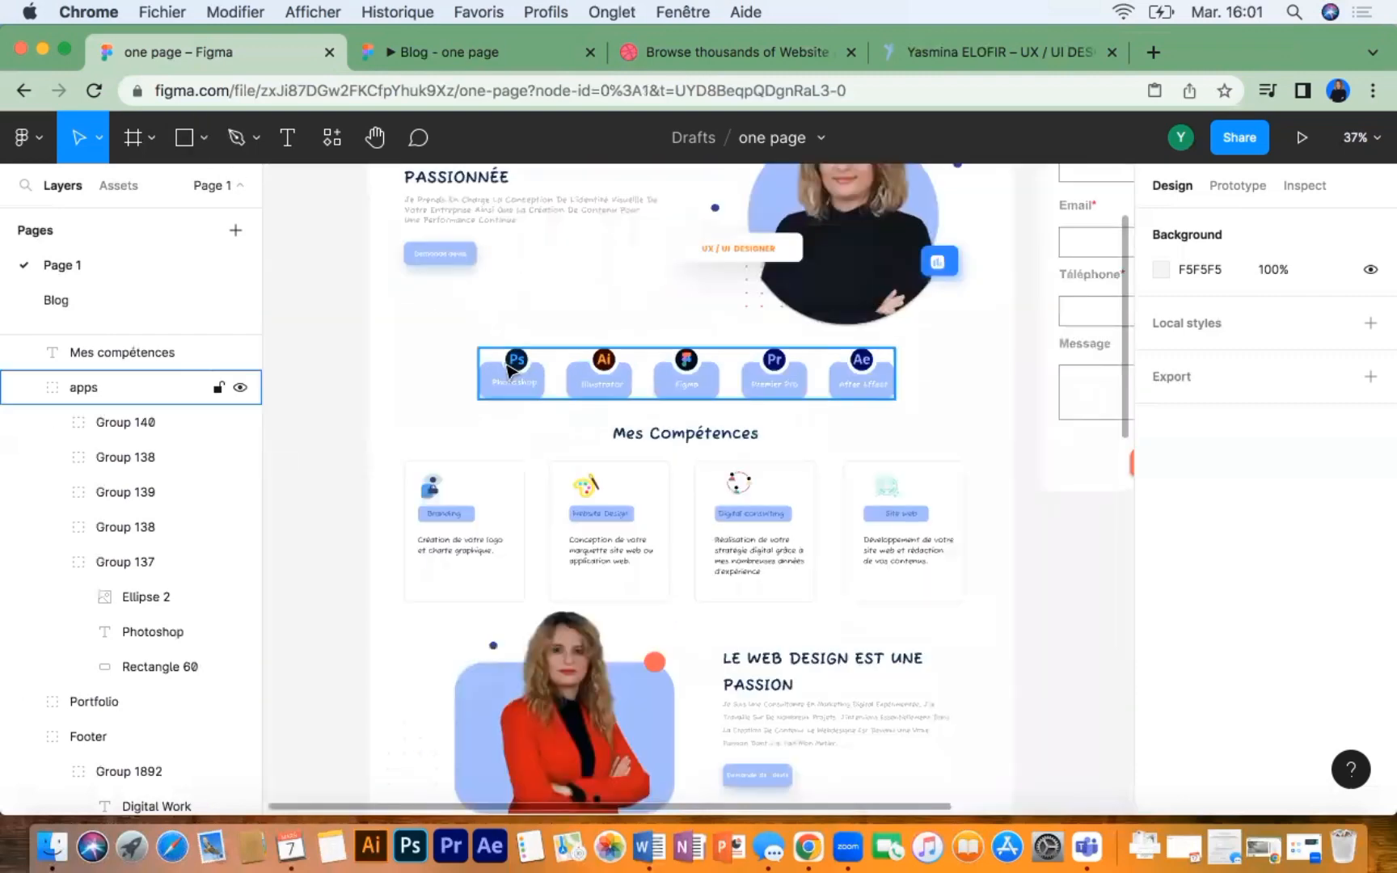
Step: Draw a rectangle of about 821 × 478 on the empty canvas below the contact form
{"action": "left_click", "coordinate": [1026, 571]}
{"action": "scroll", "coordinate": [1026, 570], "scroll_direction": "right", "scroll_amount": 4}
{"action": "scroll", "coordinate": [1026, 571], "scroll_direction": "down", "scroll_amount": 1}
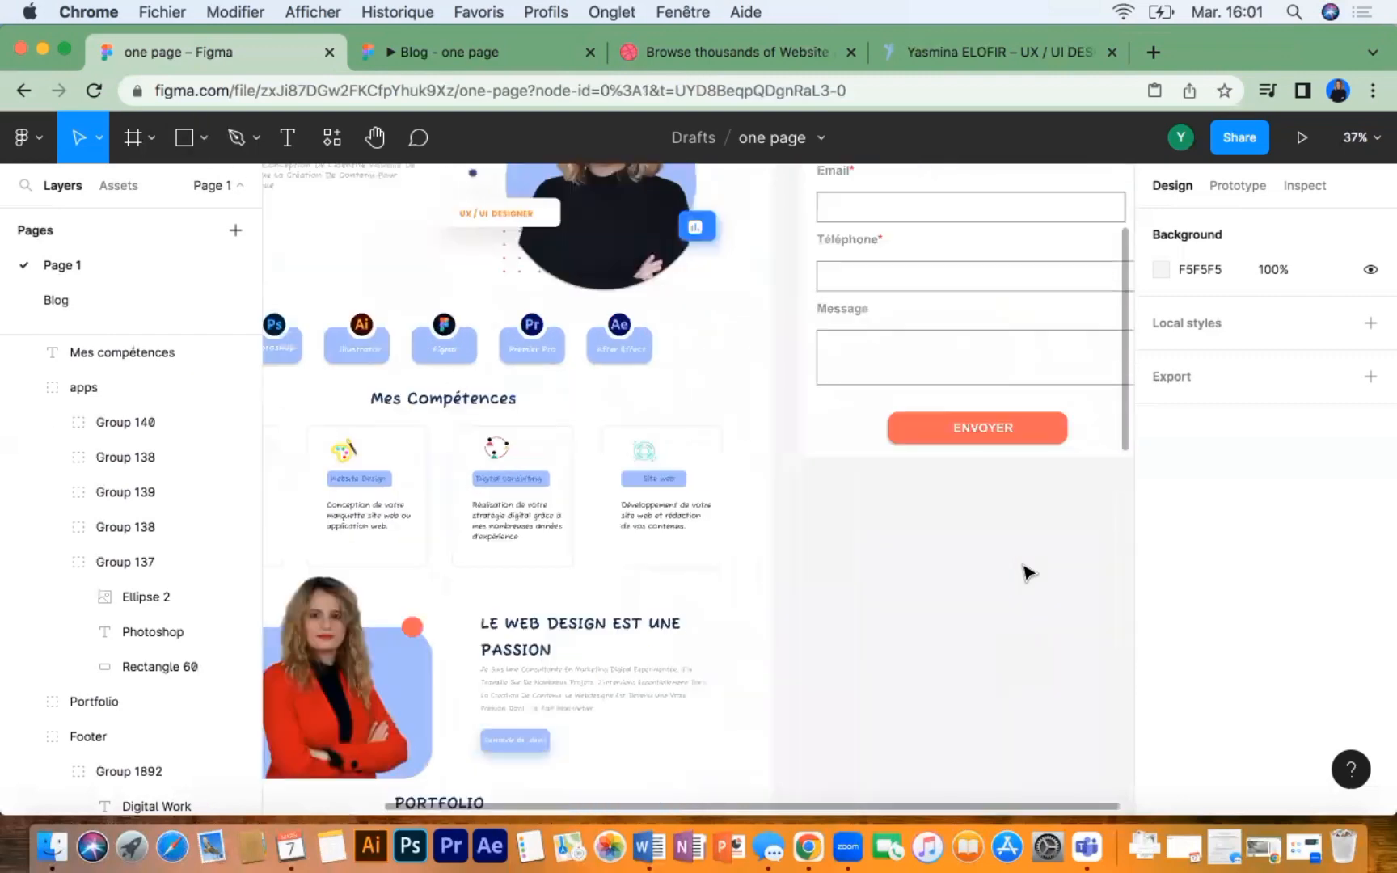
{"action": "left_click", "coordinate": [184, 141]}
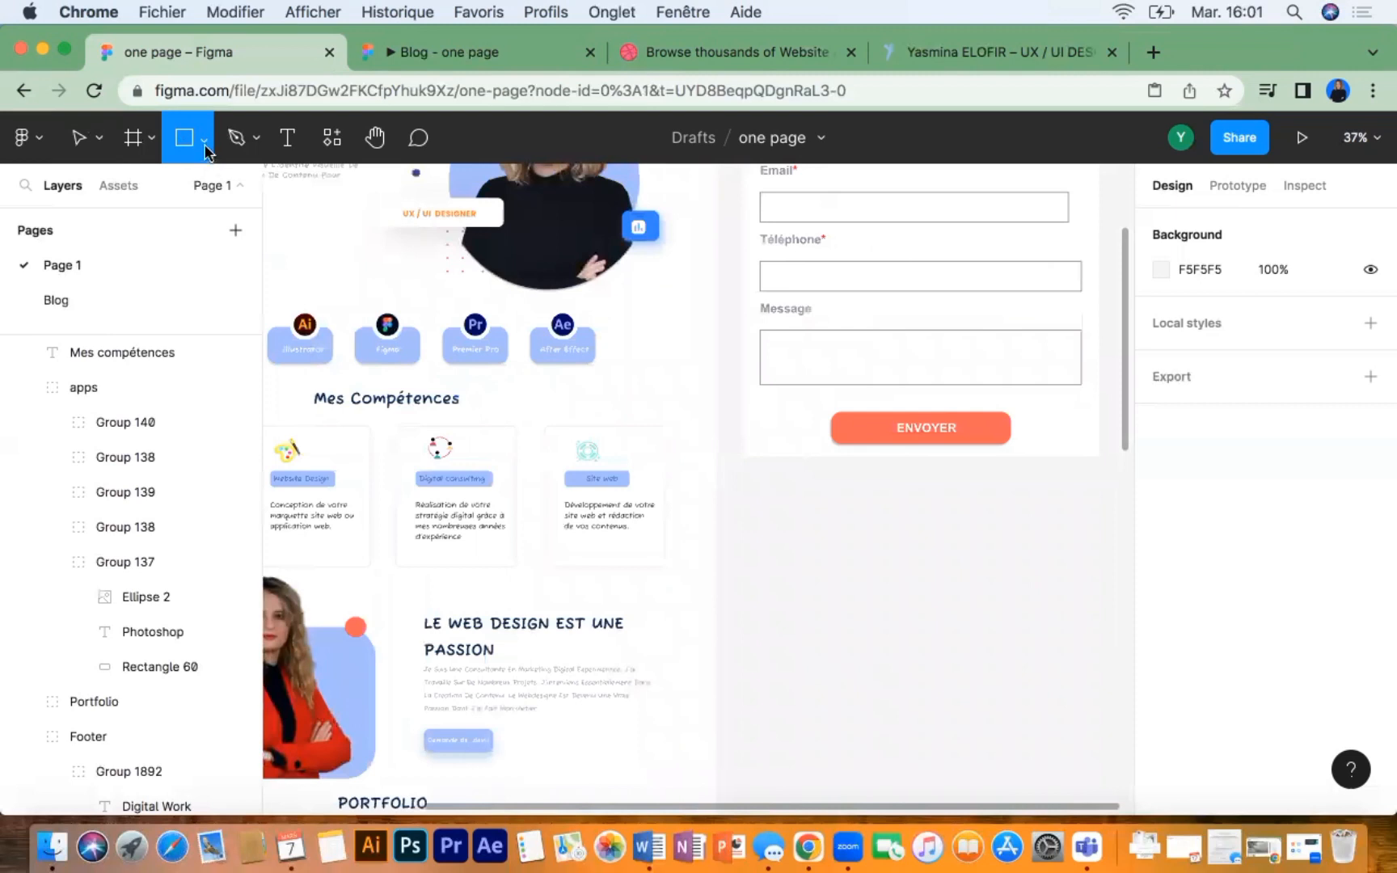
{"action": "left_click", "coordinate": [206, 150]}
{"action": "left_click", "coordinate": [197, 194]}
{"action": "left_click_drag", "start_coordinate": [764, 510], "coordinate": [1096, 704]}
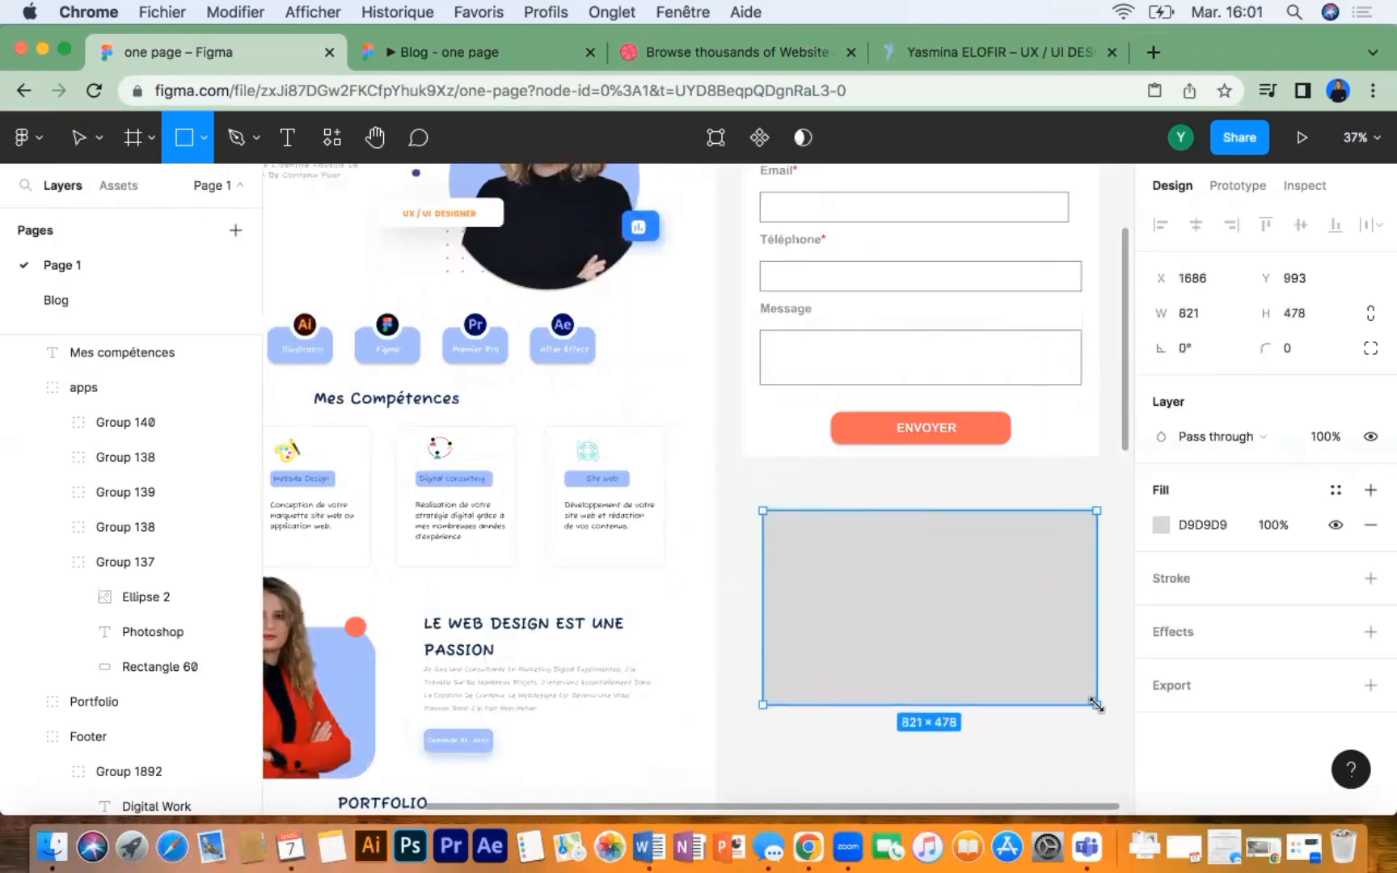
Step: Set the new rectangle's fill to white, FFFFFF
{"action": "left_click", "coordinate": [1161, 525]}
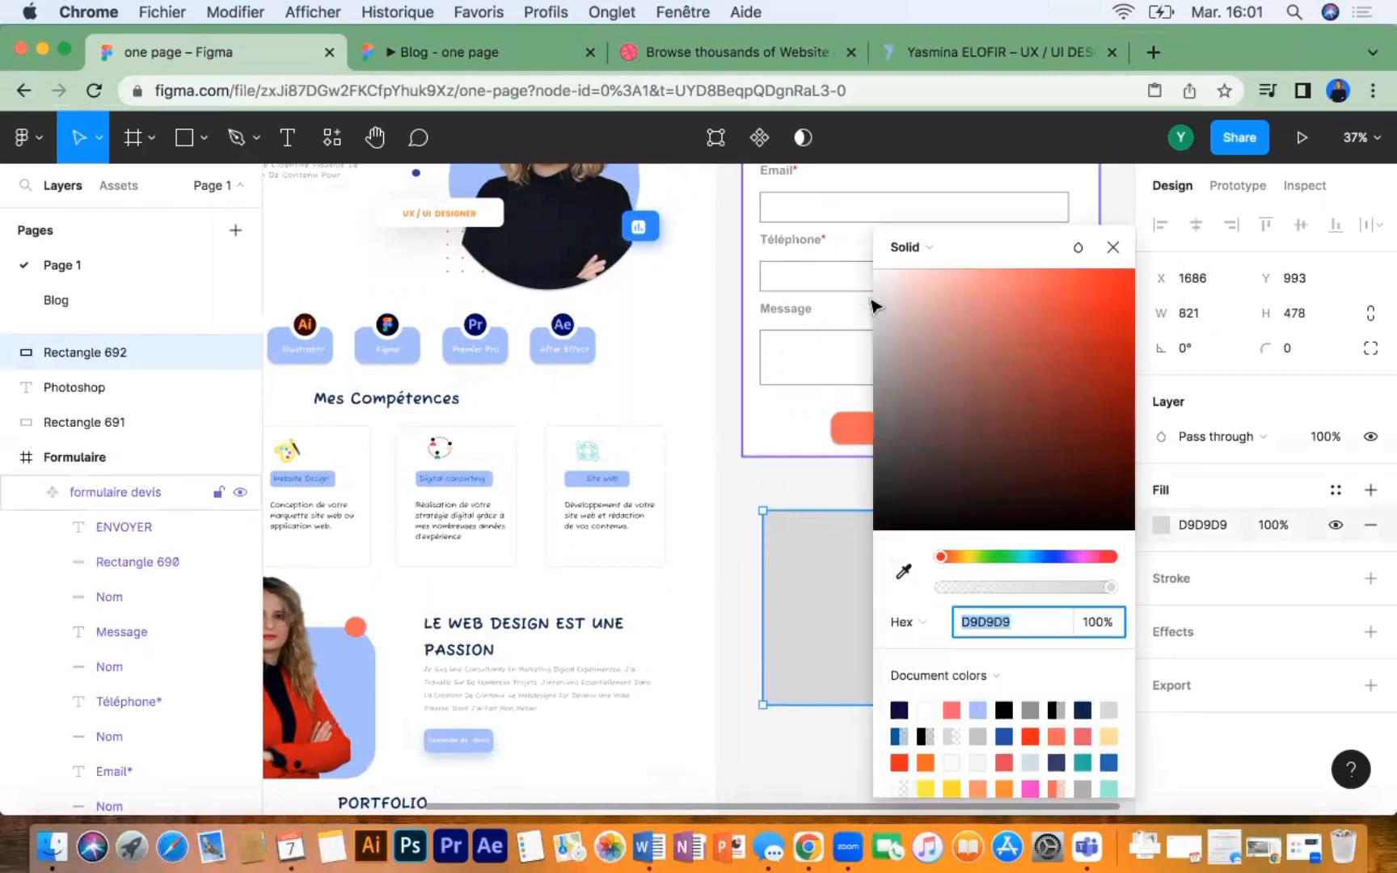
{"action": "left_click_drag", "start_coordinate": [871, 302], "coordinate": [871, 278]}
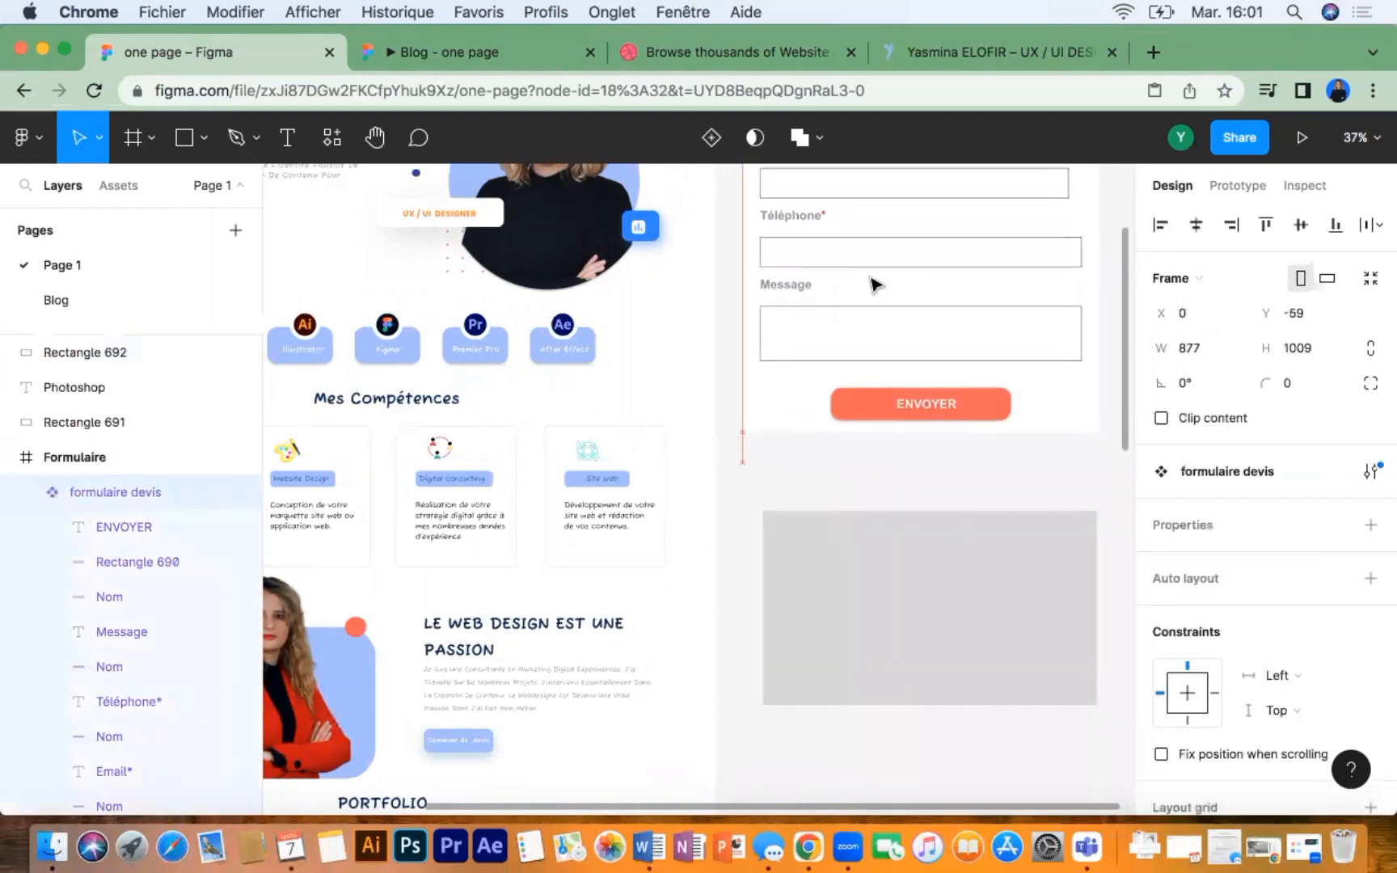
{"action": "left_click", "coordinate": [898, 561]}
{"action": "left_click", "coordinate": [1161, 525]}
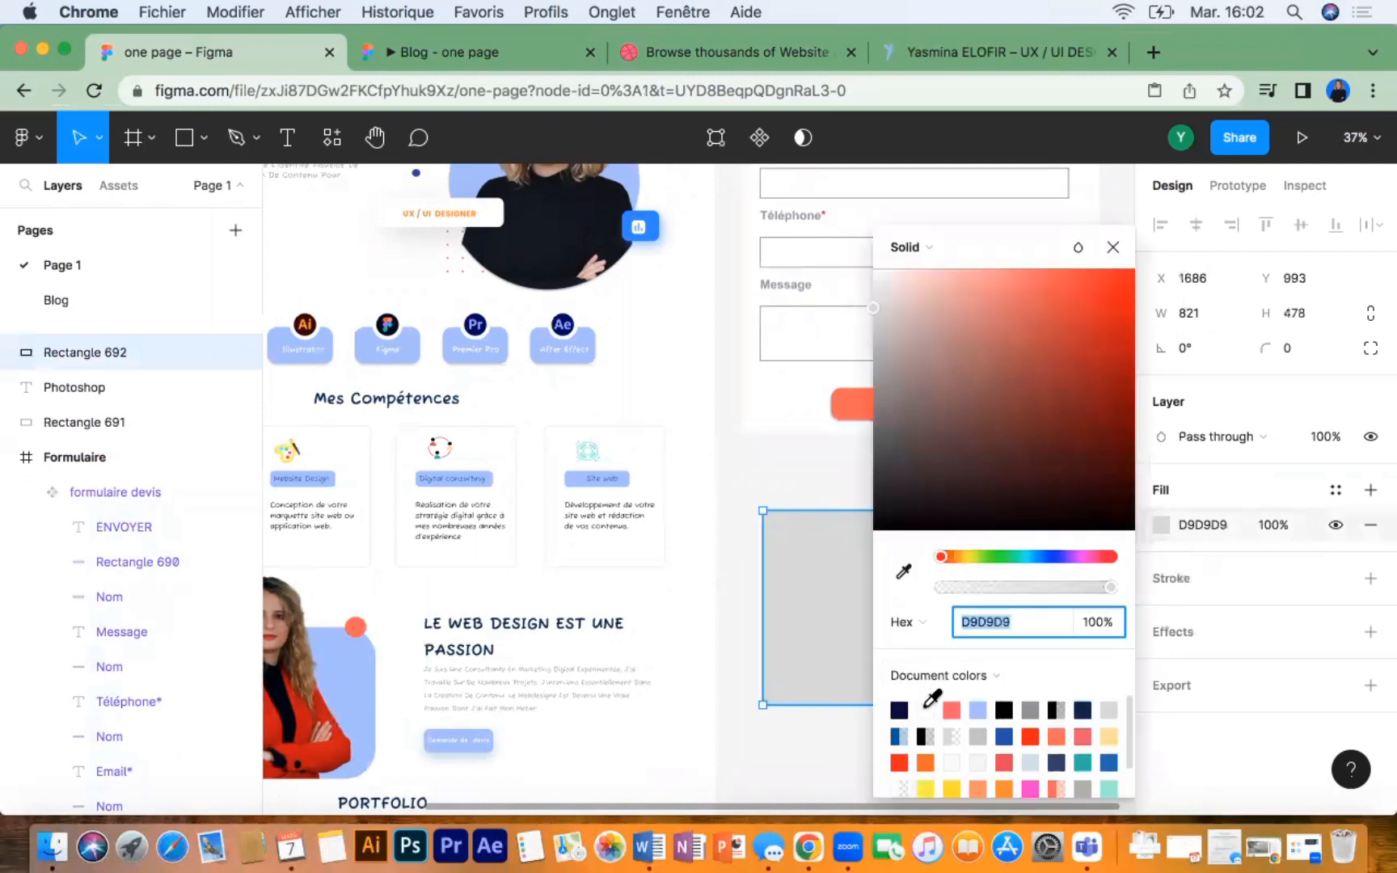
{"action": "type", "text": "ffffff"}
{"action": "key", "text": "Return"}
{"action": "scroll", "coordinate": [820, 650], "scroll_direction": "down", "scroll_amount": 2}
{"action": "scroll", "coordinate": [821, 650], "scroll_direction": "right", "scroll_amount": 1}
{"action": "left_click", "coordinate": [791, 698]}
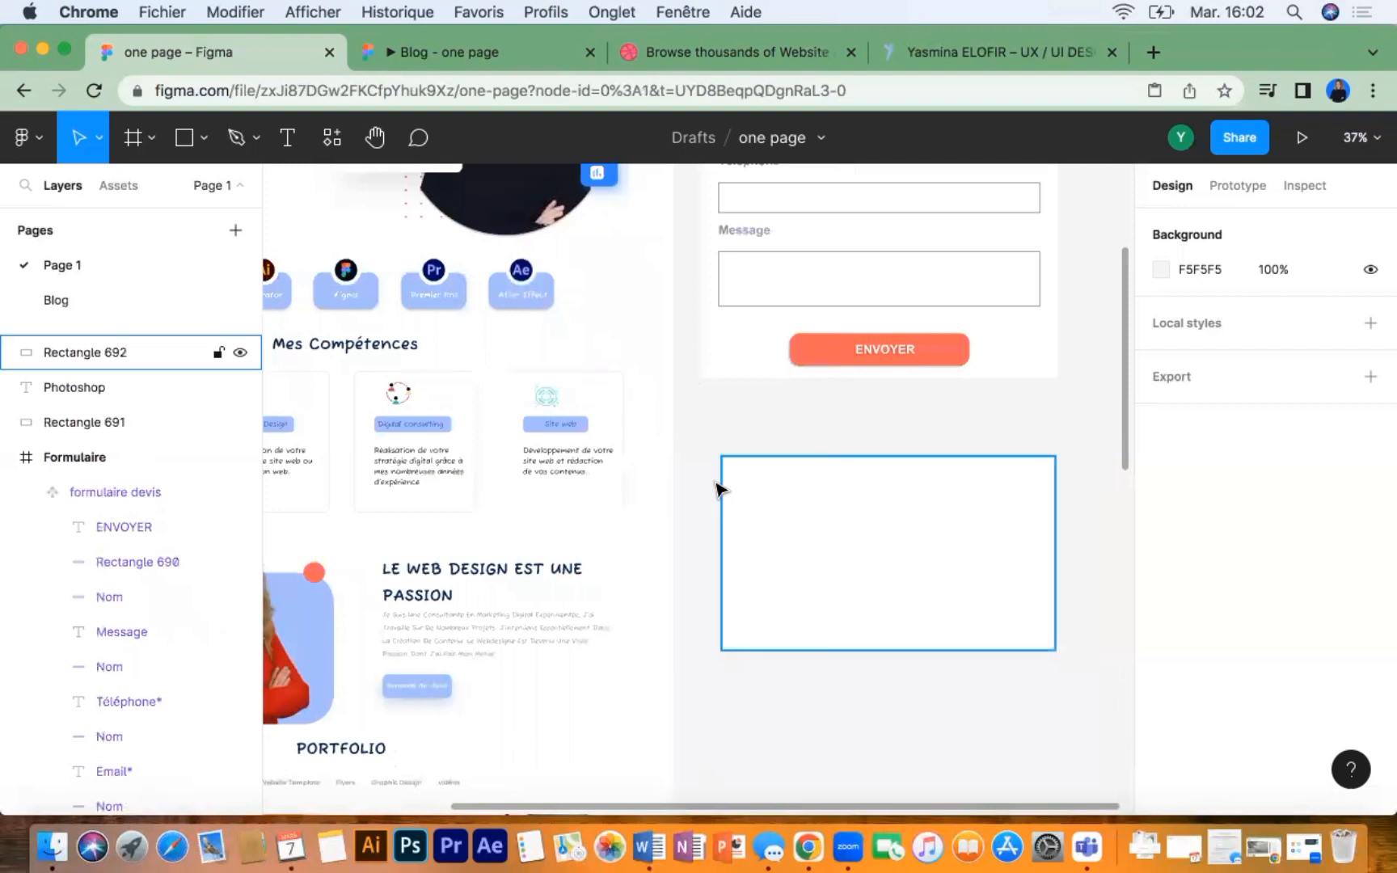
Step: Draw a smaller rectangle of about 481 × 248 inside the white rectangle
{"action": "scroll", "coordinate": [371, 348], "scroll_direction": "left", "scroll_amount": 4}
{"action": "scroll", "coordinate": [371, 348], "scroll_direction": "up", "scroll_amount": 1}
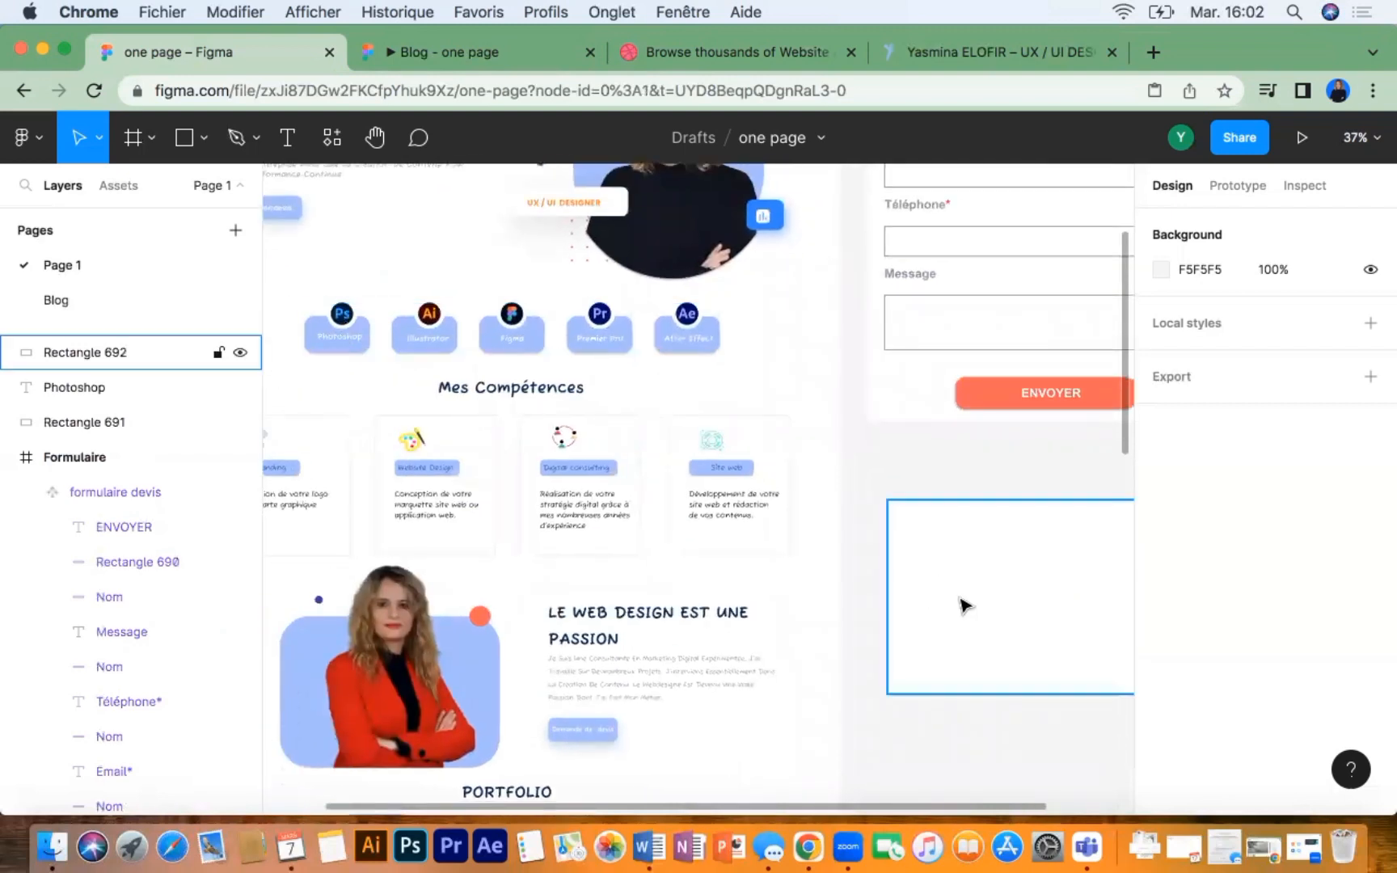
{"action": "scroll", "coordinate": [967, 602], "scroll_direction": "right", "scroll_amount": 5}
{"action": "scroll", "coordinate": [967, 601], "scroll_direction": "down", "scroll_amount": 2}
{"action": "left_click", "coordinate": [203, 138]}
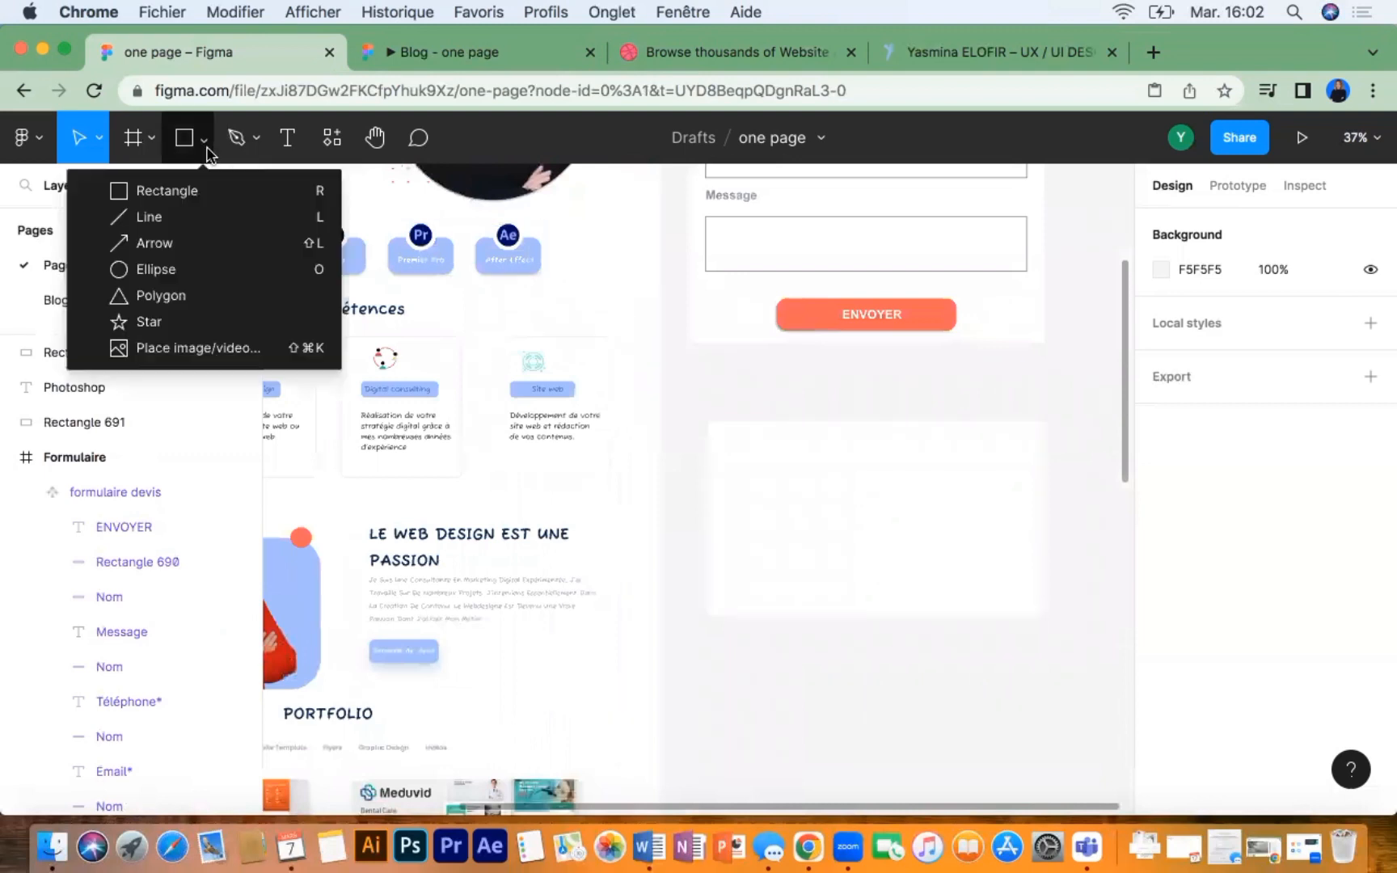
{"action": "left_click", "coordinate": [198, 185]}
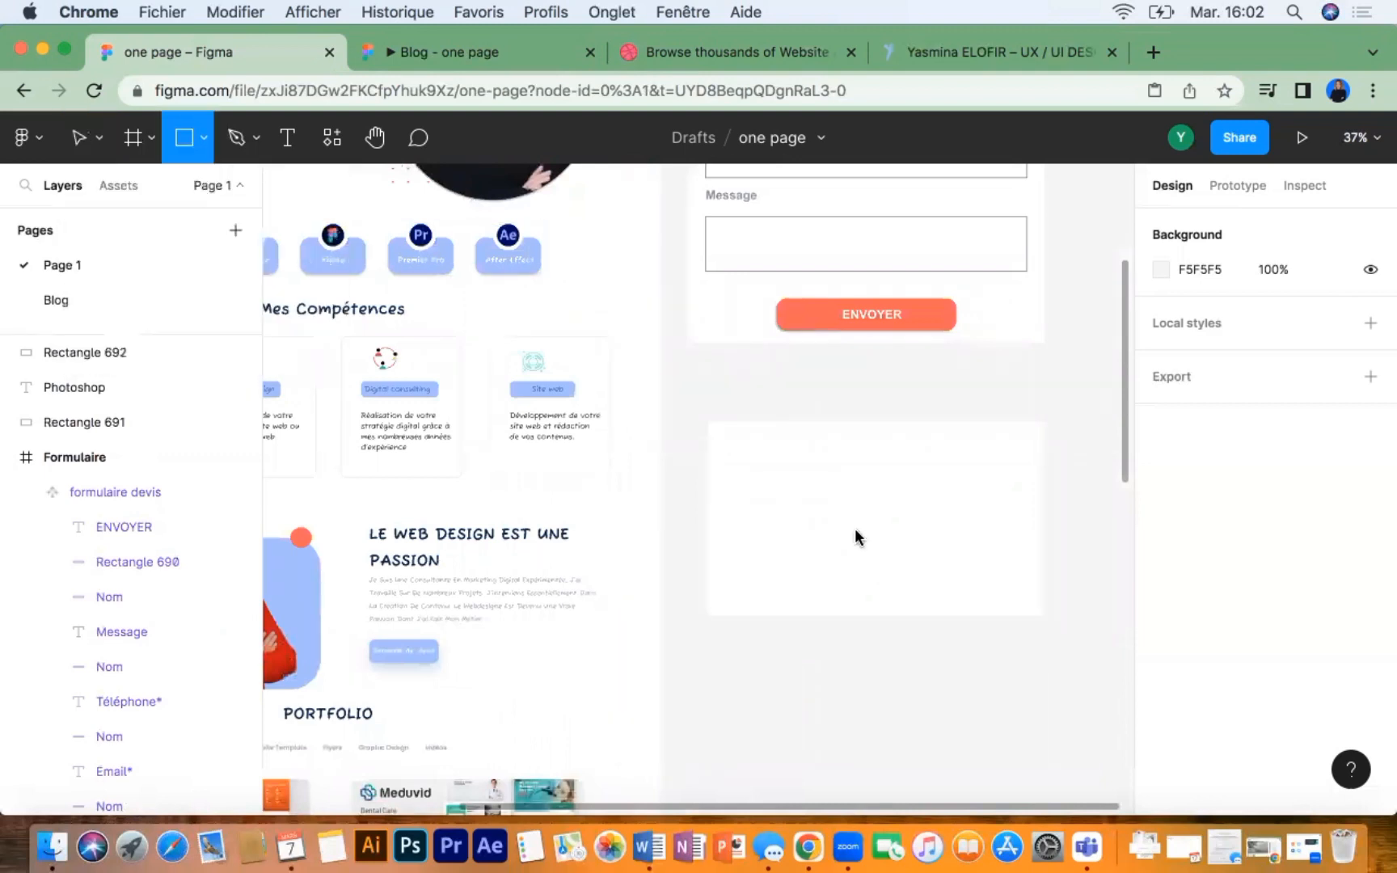
{"action": "left_click_drag", "start_coordinate": [781, 480], "coordinate": [977, 580]}
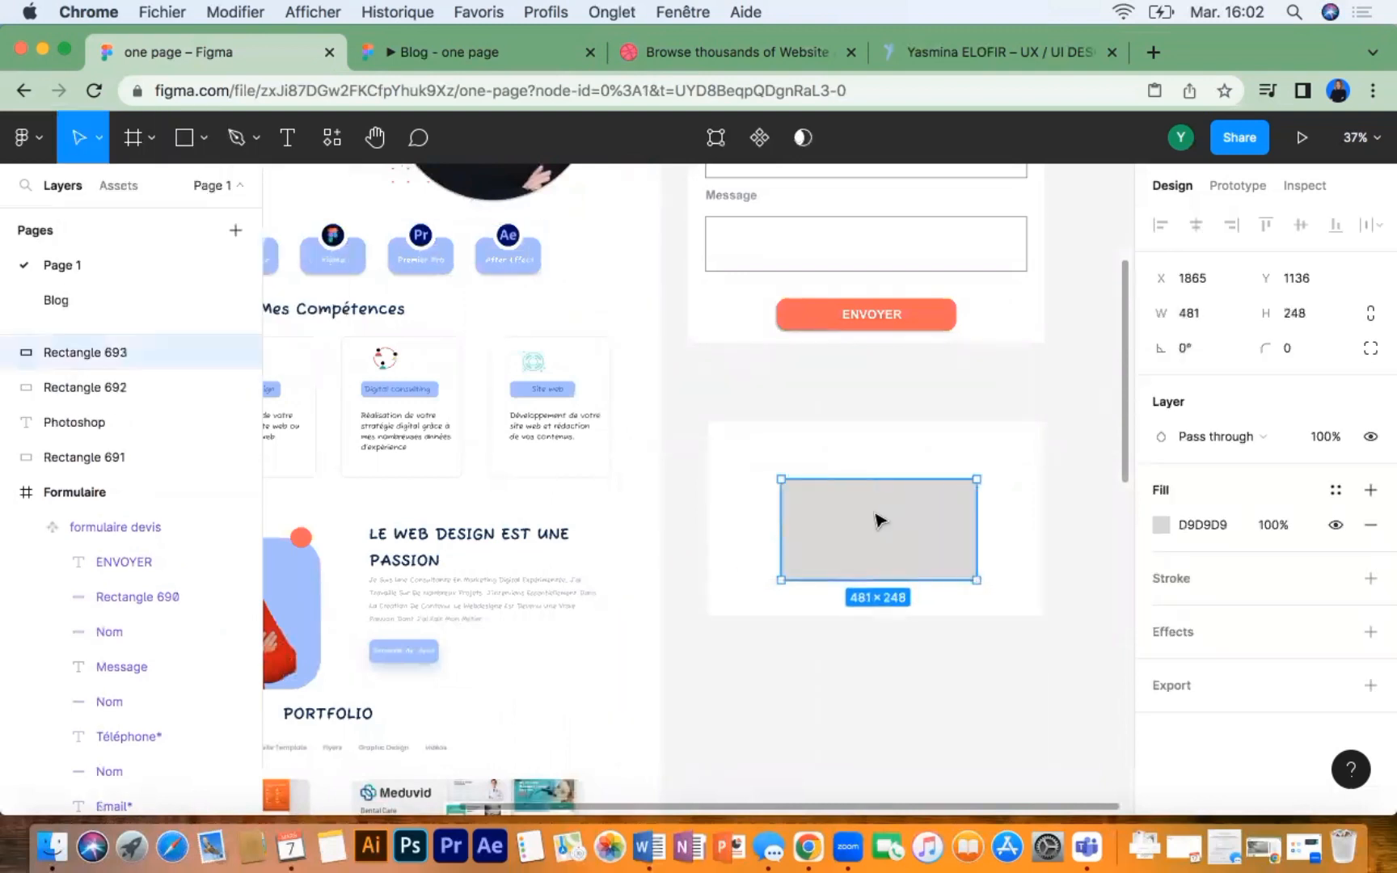
Step: Set the grey rectangle's corner radius to 35
{"action": "left_click", "coordinate": [1288, 349]}
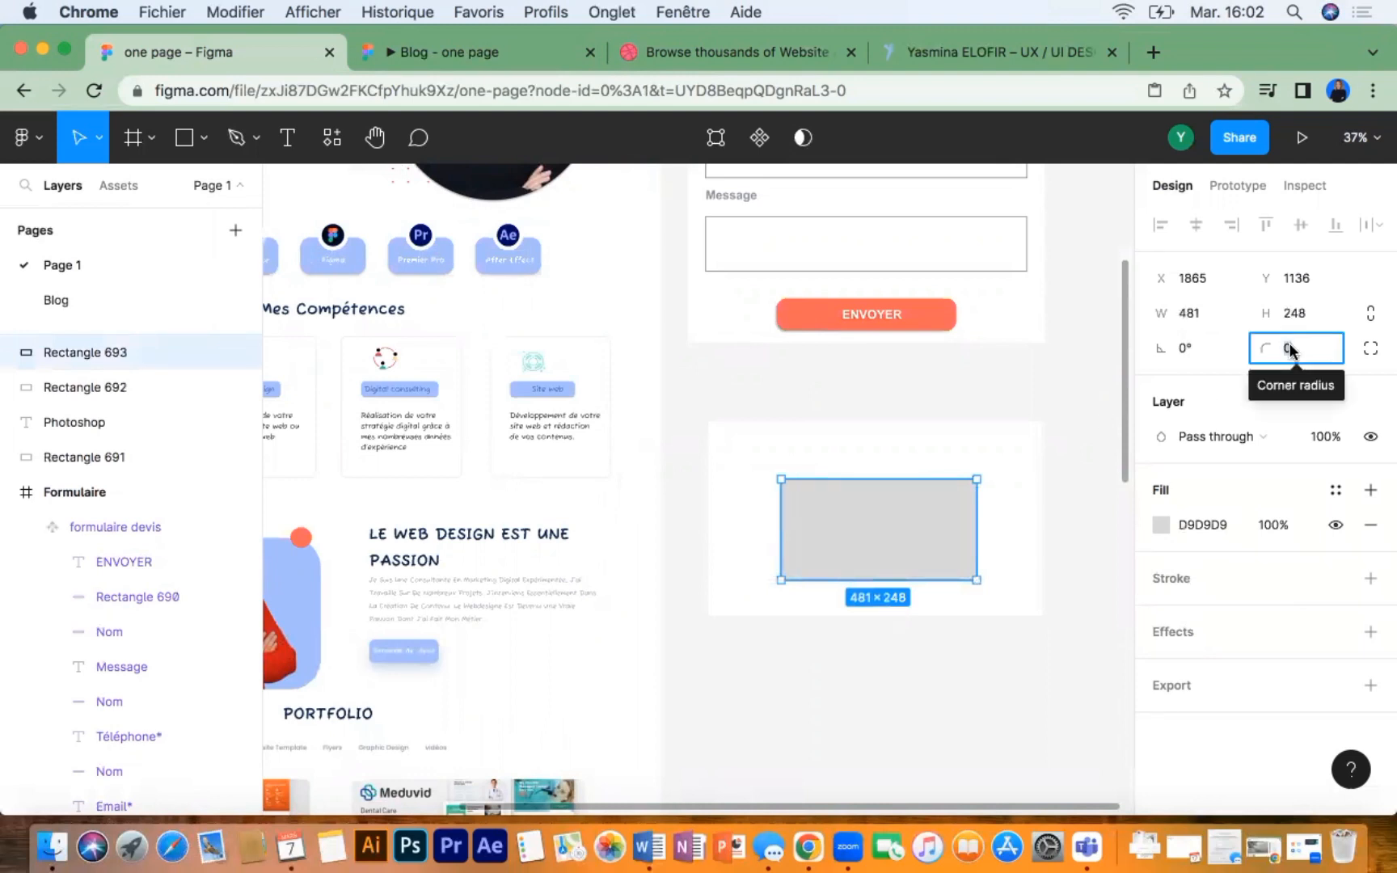
{"action": "type", "text": "35"}
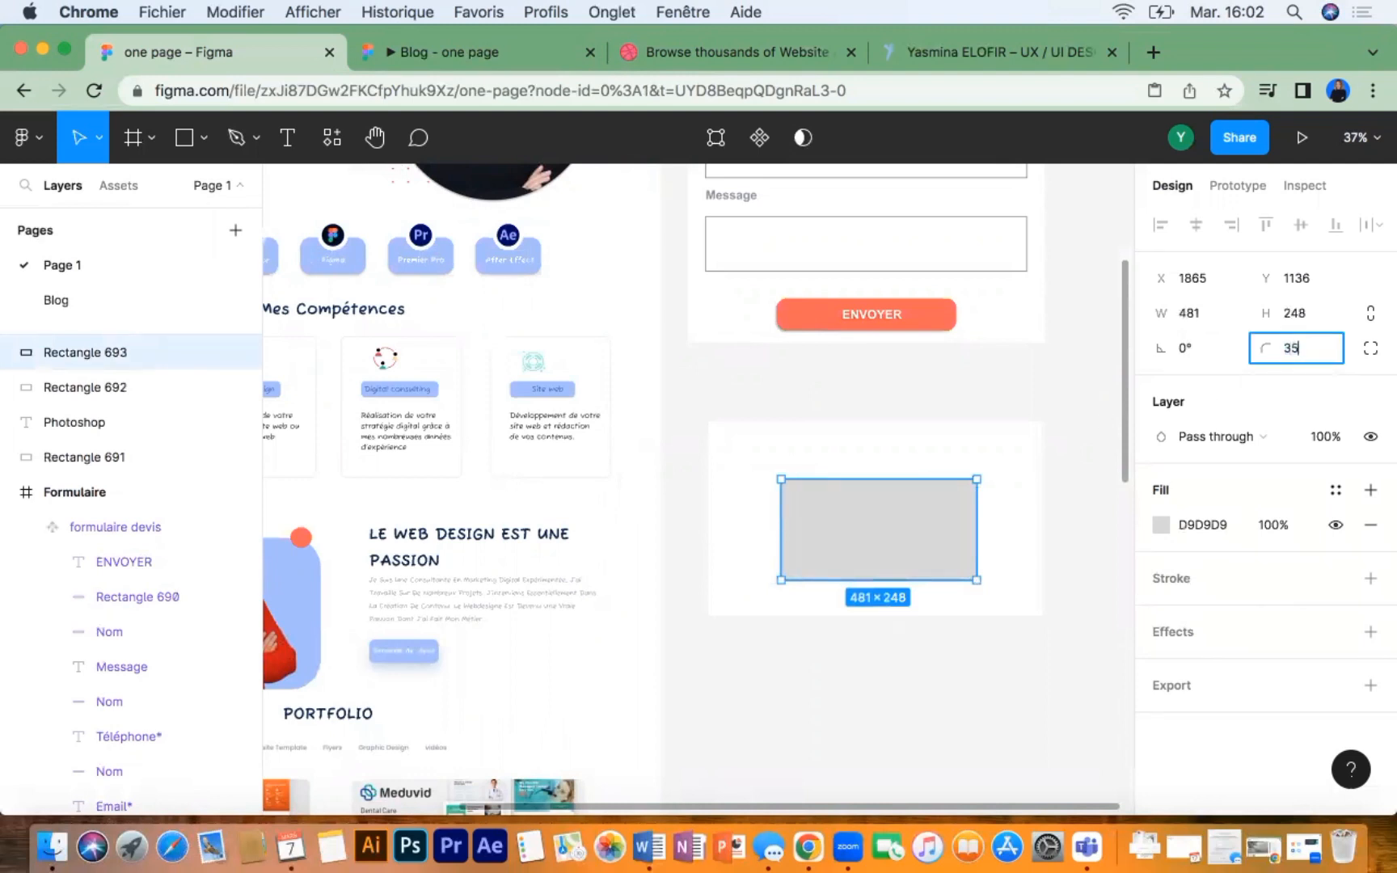
{"action": "left_click", "coordinate": [976, 677]}
Step: Set the grey rectangle's corner radius to 45 and shrink it to about 473 × 243
{"action": "left_click", "coordinate": [889, 508]}
{"action": "left_click", "coordinate": [1293, 349]}
{"action": "type", "text": "45"}
{"action": "left_click", "coordinate": [950, 632]}
{"action": "left_click", "coordinate": [893, 530]}
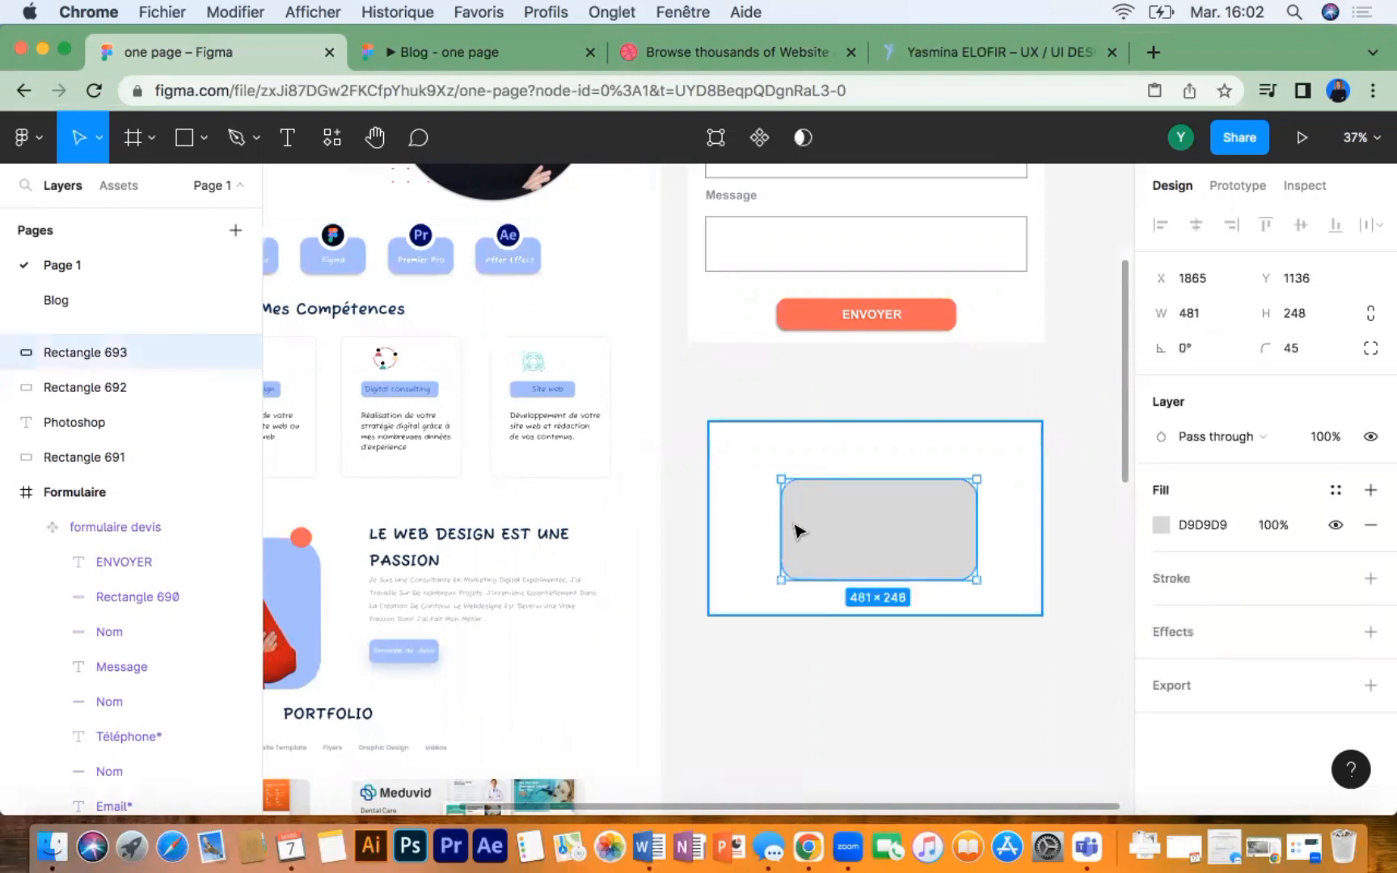
{"action": "left_click_drag", "start_coordinate": [978, 579], "coordinate": [972, 577]}
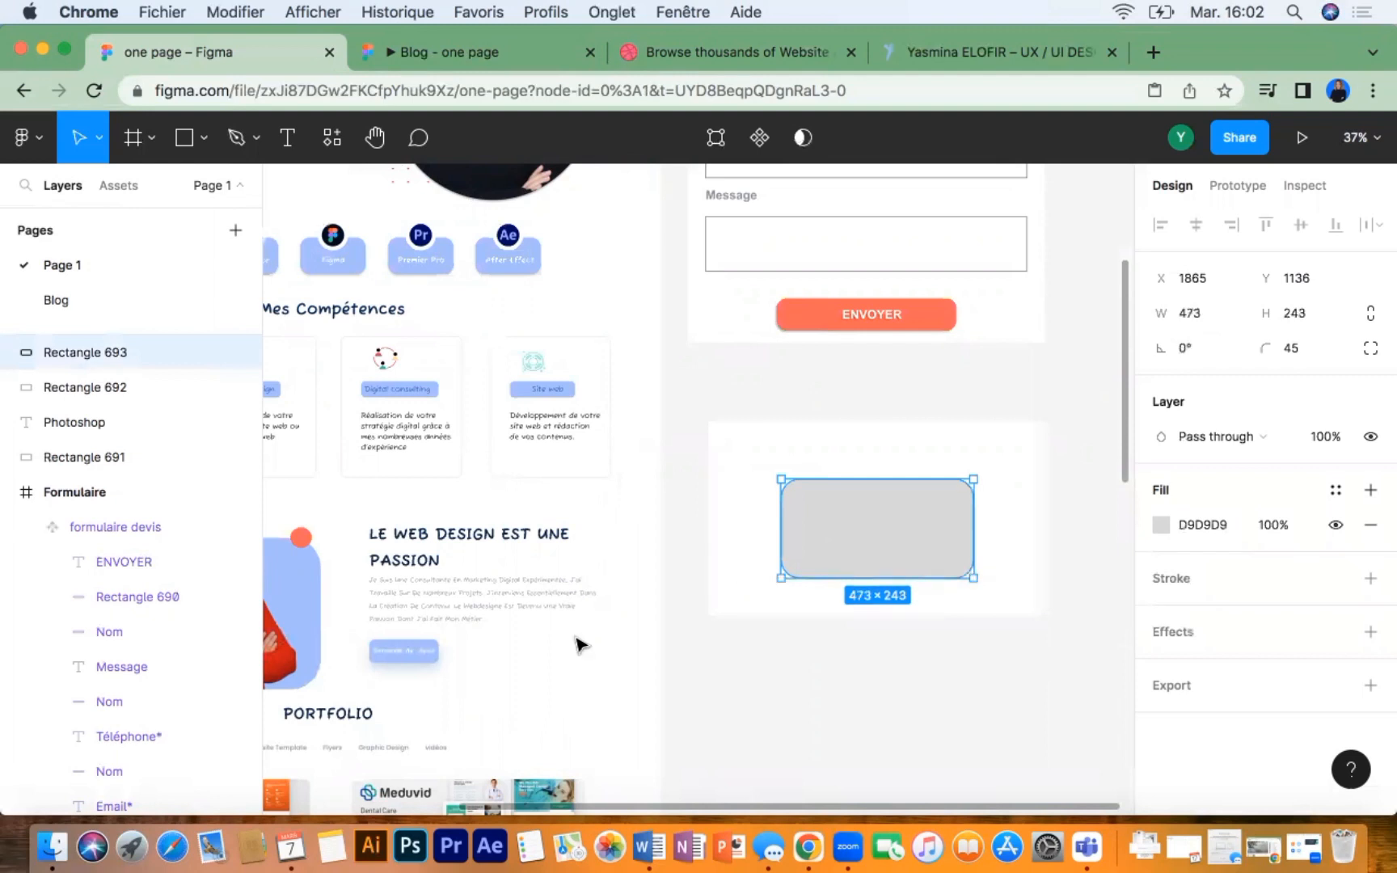
Step: Copy the blue colour code A6BCFA from the Figma badge in the software row
{"action": "double_click", "coordinate": [428, 271]}
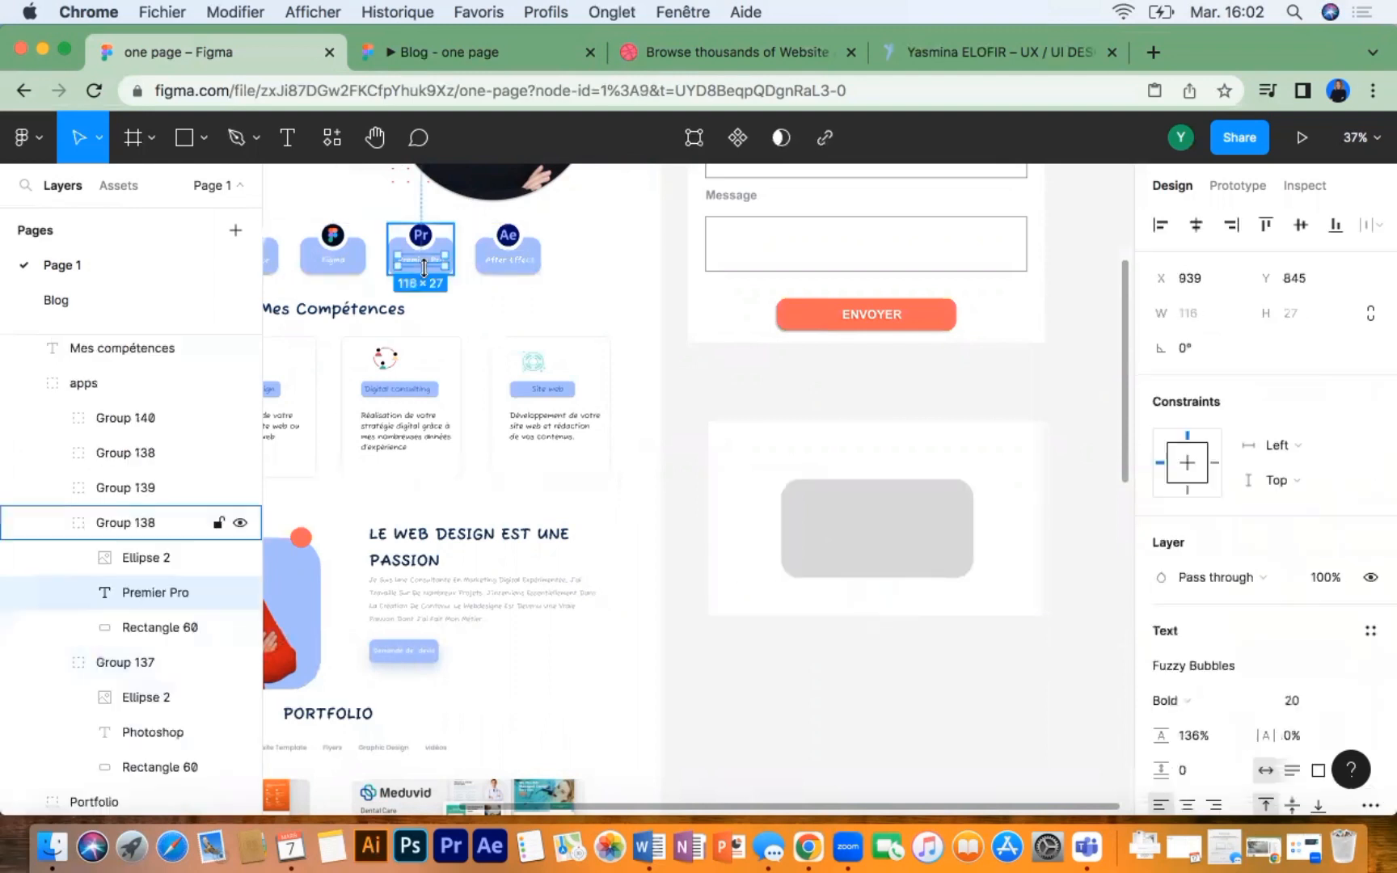
{"action": "left_click", "coordinate": [352, 263]}
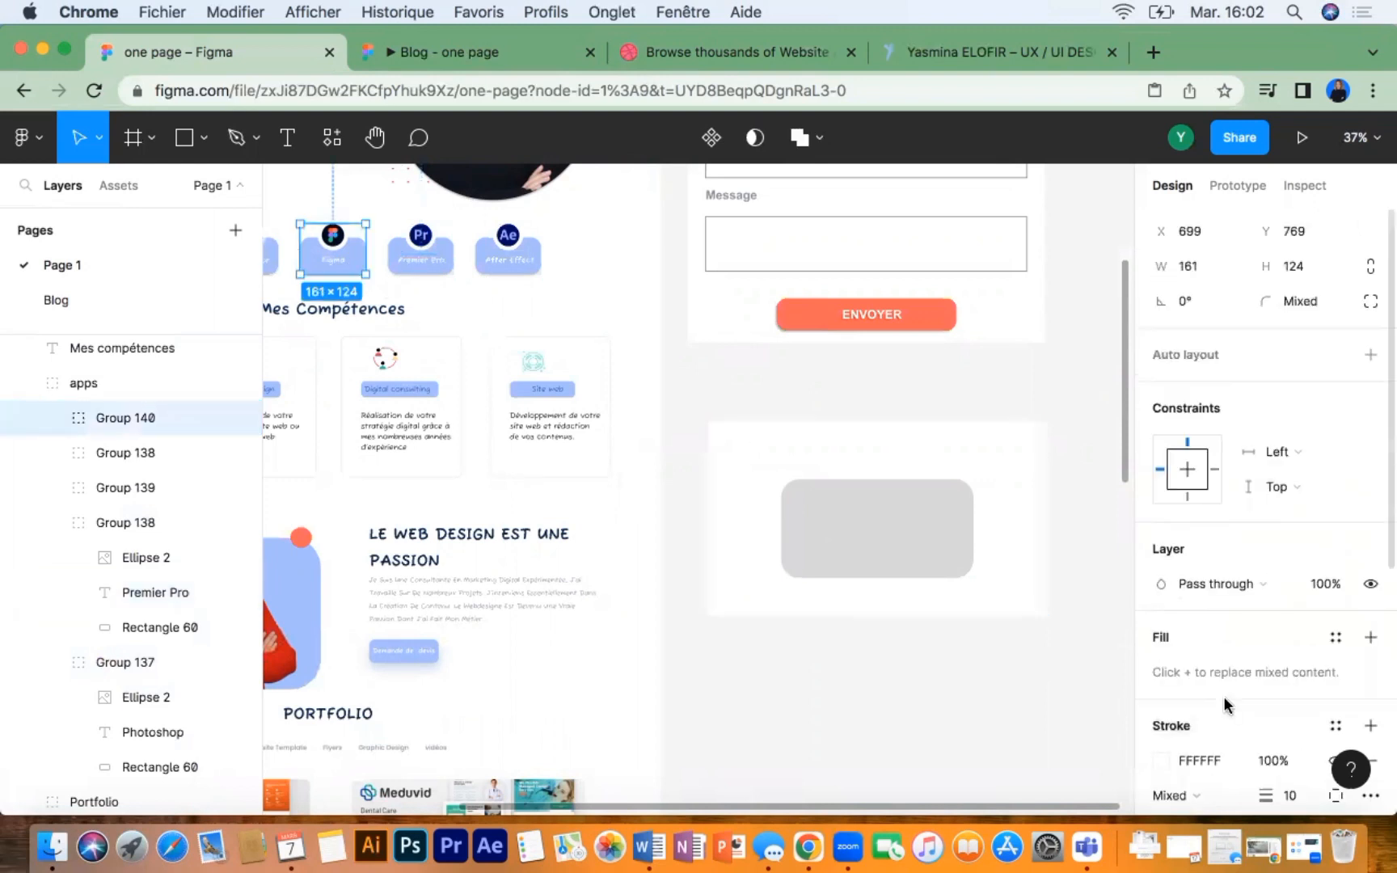
{"action": "scroll", "coordinate": [1223, 705], "scroll_direction": "down", "scroll_amount": 5}
{"action": "left_click", "coordinate": [1204, 739]}
{"action": "key", "text": "super+c"}
{"action": "right_click", "coordinate": [1208, 739]}
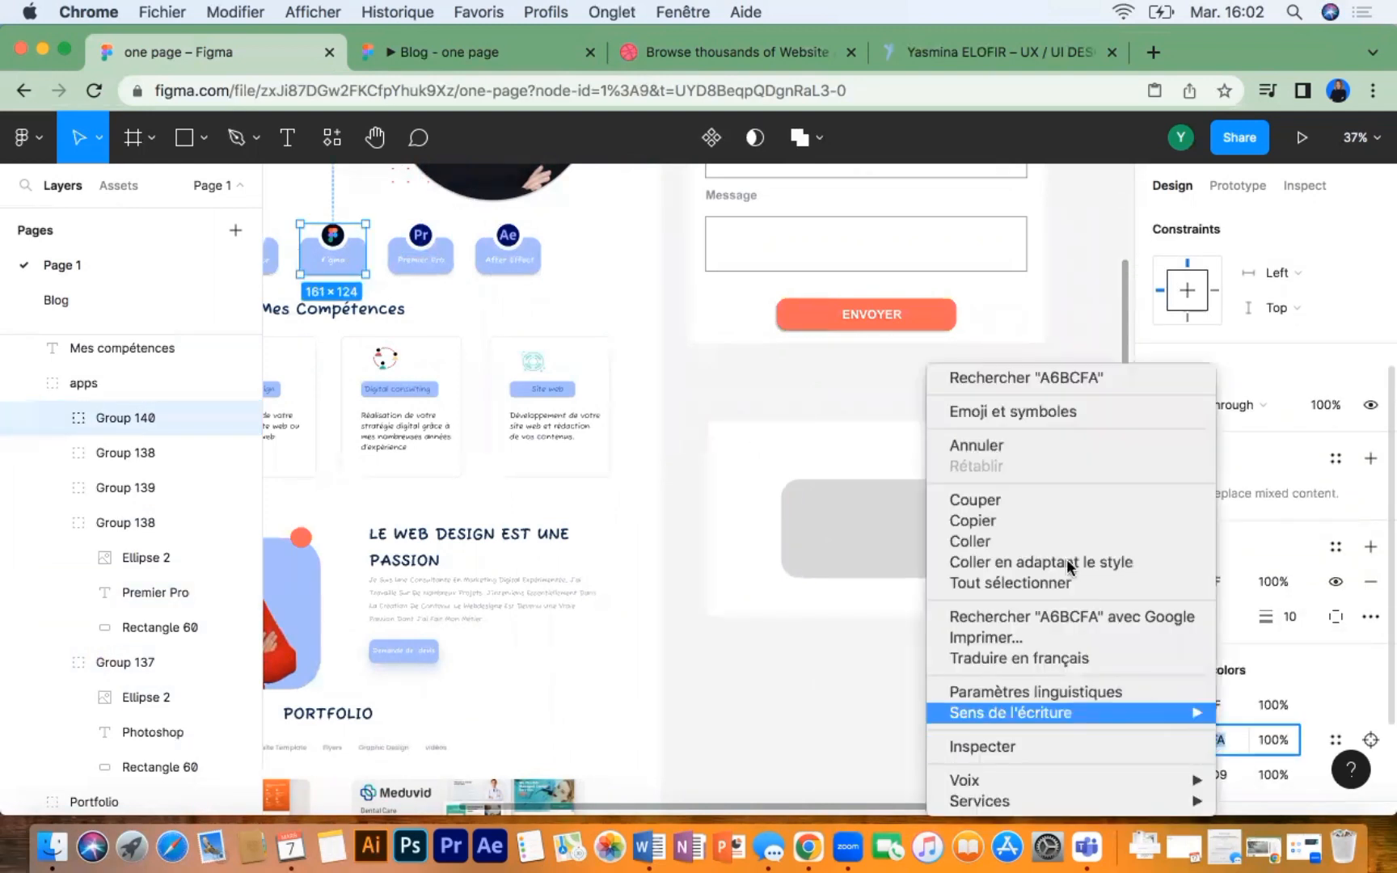
{"action": "left_click", "coordinate": [1043, 520]}
Step: Apply the copied blue A6BCFA as the fill of the rounded grey rectangle
{"action": "double_click", "coordinate": [929, 539]}
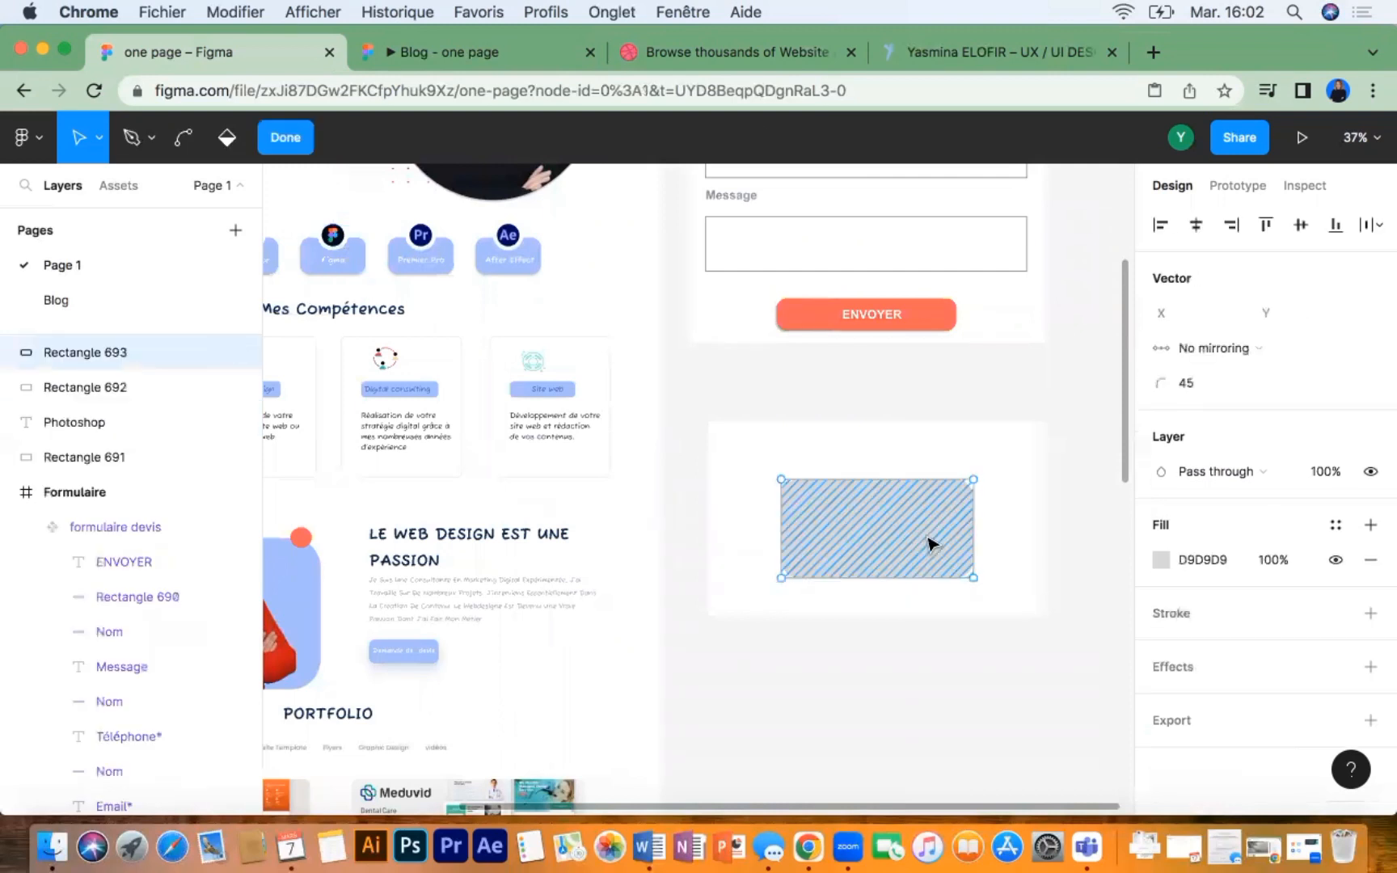
{"action": "left_click", "coordinate": [1195, 561]}
{"action": "right_click", "coordinate": [1195, 561]}
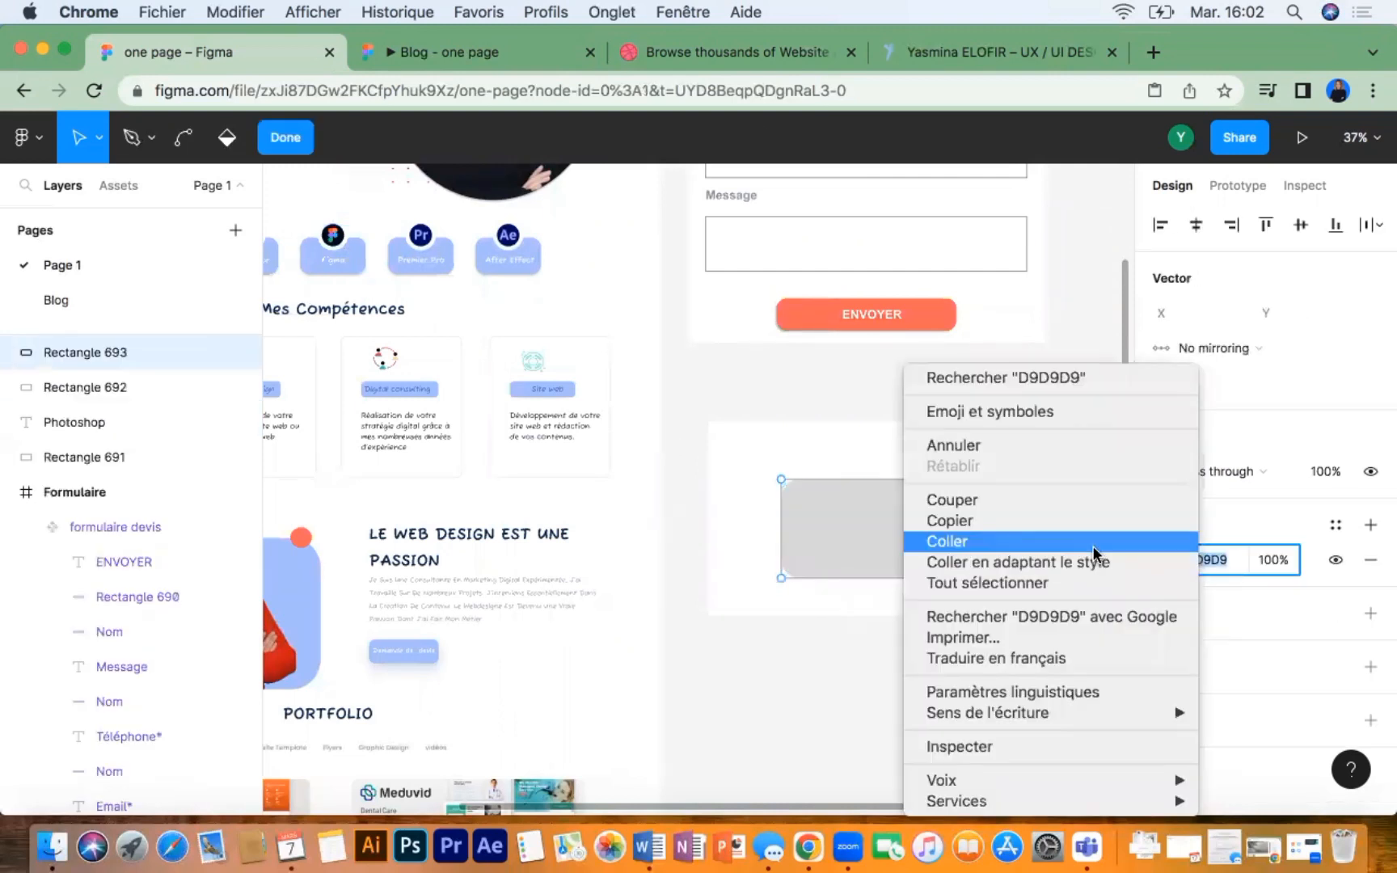
{"action": "left_click", "coordinate": [1093, 544]}
{"action": "key", "text": "Return"}
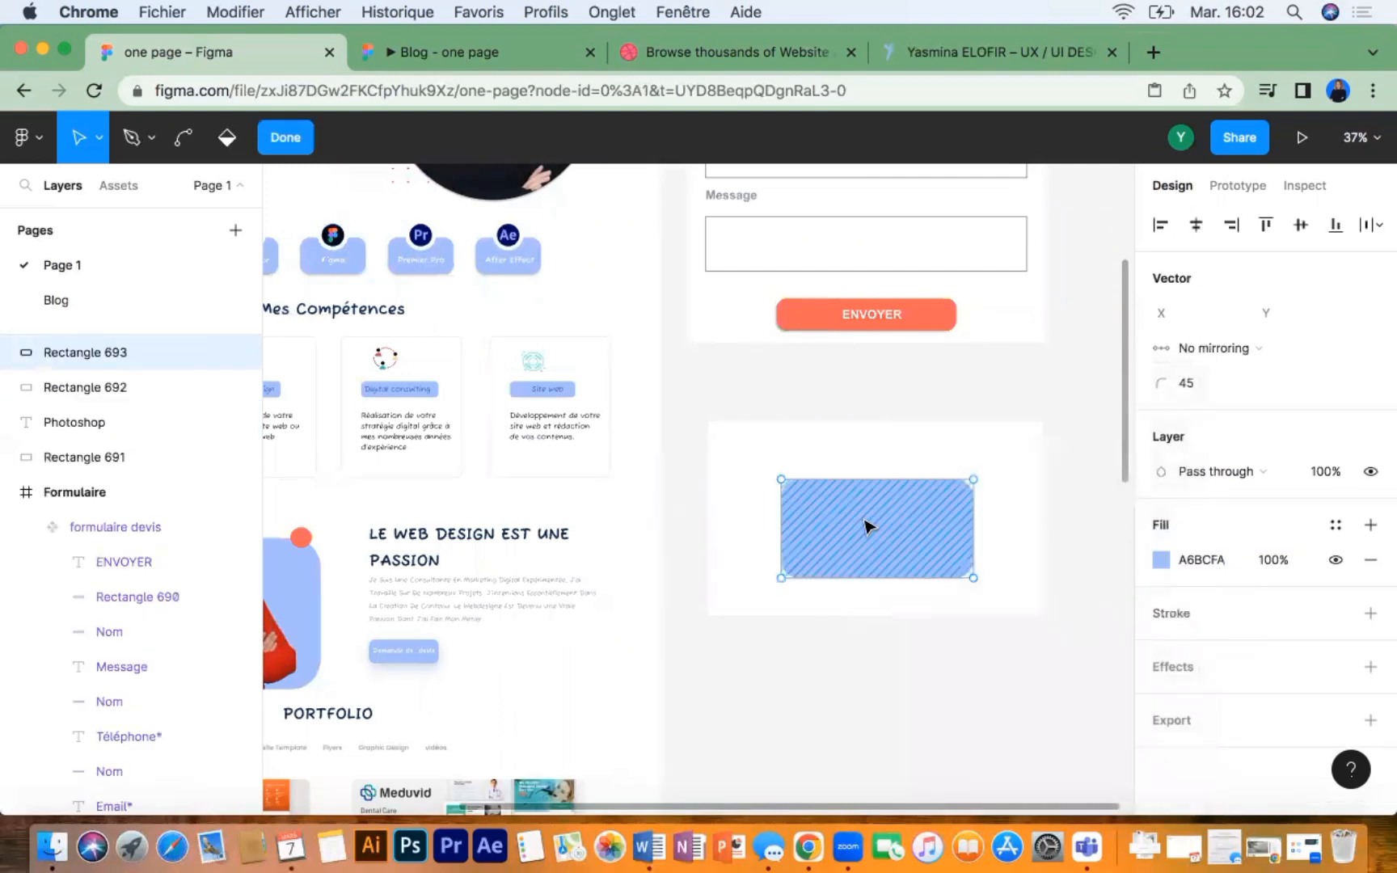
Step: Try to reshape the blue rounded rectangle by moving its upper-left corner point slightly downward
{"action": "left_click", "coordinate": [780, 481]}
{"action": "left_click_drag", "start_coordinate": [783, 482], "coordinate": [782, 489]}
{"action": "left_click", "coordinate": [805, 518]}
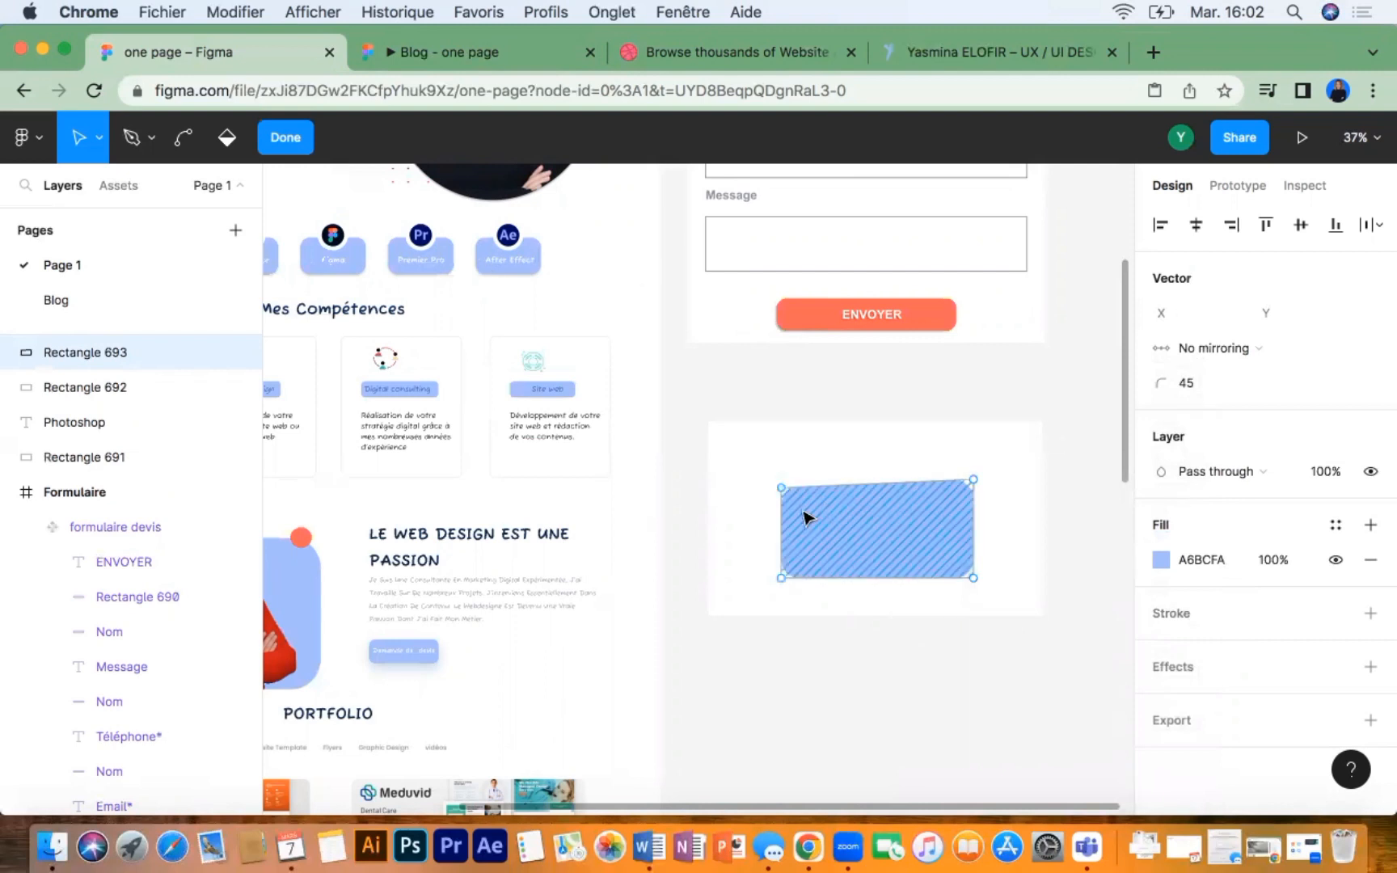
Step: Leave vector editing and delete the distorted blue rectangle from the white card
{"action": "key", "text": "BackSpace"}
{"action": "scroll", "coordinate": [509, 346], "scroll_direction": "left", "scroll_amount": 4}
{"action": "scroll", "coordinate": [509, 346], "scroll_direction": "up", "scroll_amount": 2}
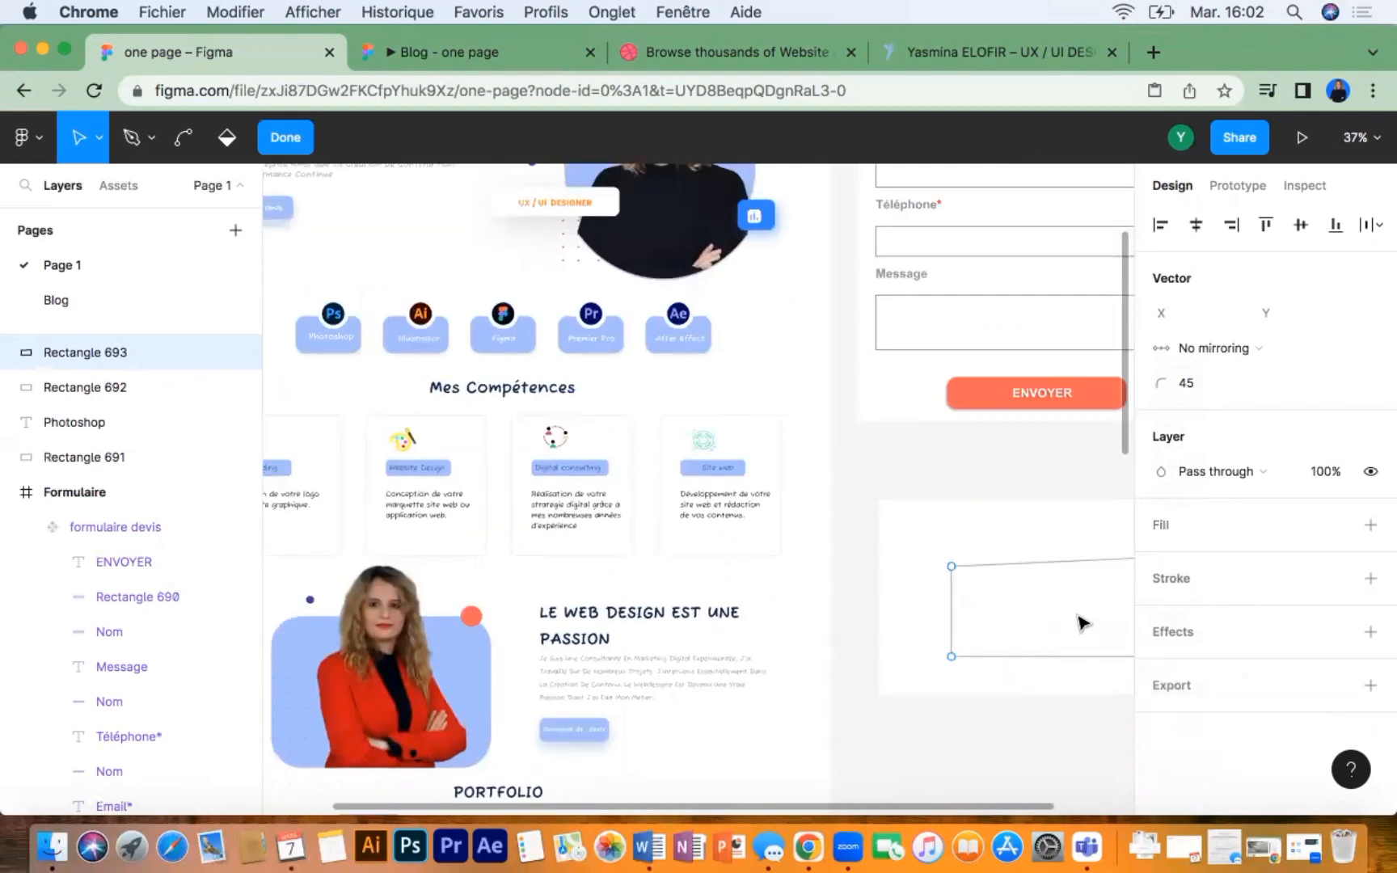
{"action": "key", "text": "Escape"}
{"action": "key", "text": "BackSpace"}
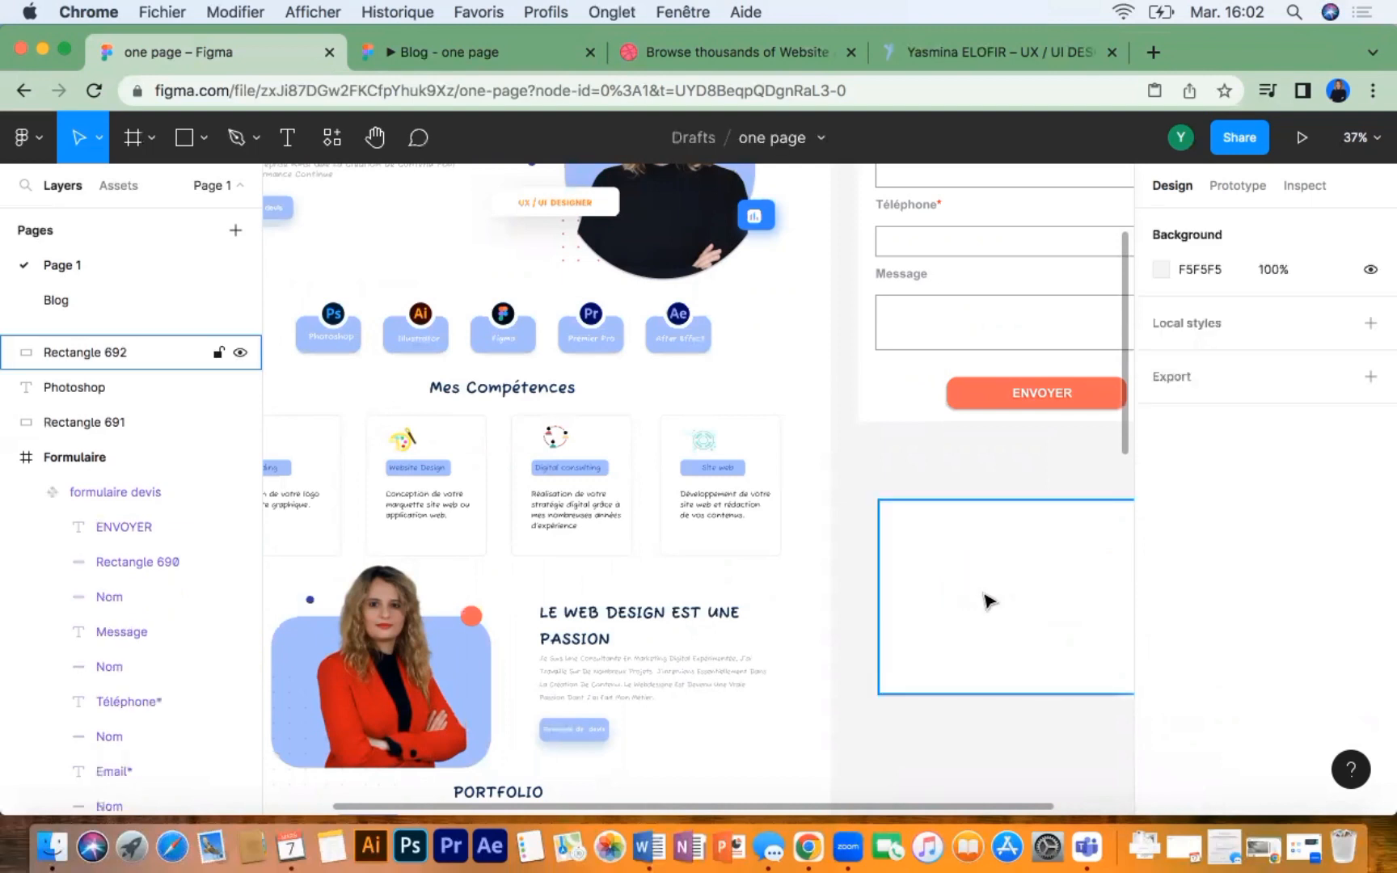
Step: Draw a new rectangle of about 631 × 300 in the middle of the white card
{"action": "scroll", "coordinate": [986, 596], "scroll_direction": "right", "scroll_amount": 2}
{"action": "scroll", "coordinate": [985, 596], "scroll_direction": "down", "scroll_amount": 1}
{"action": "scroll", "coordinate": [950, 585], "scroll_direction": "right", "scroll_amount": 3}
{"action": "scroll", "coordinate": [950, 586], "scroll_direction": "down", "scroll_amount": 1}
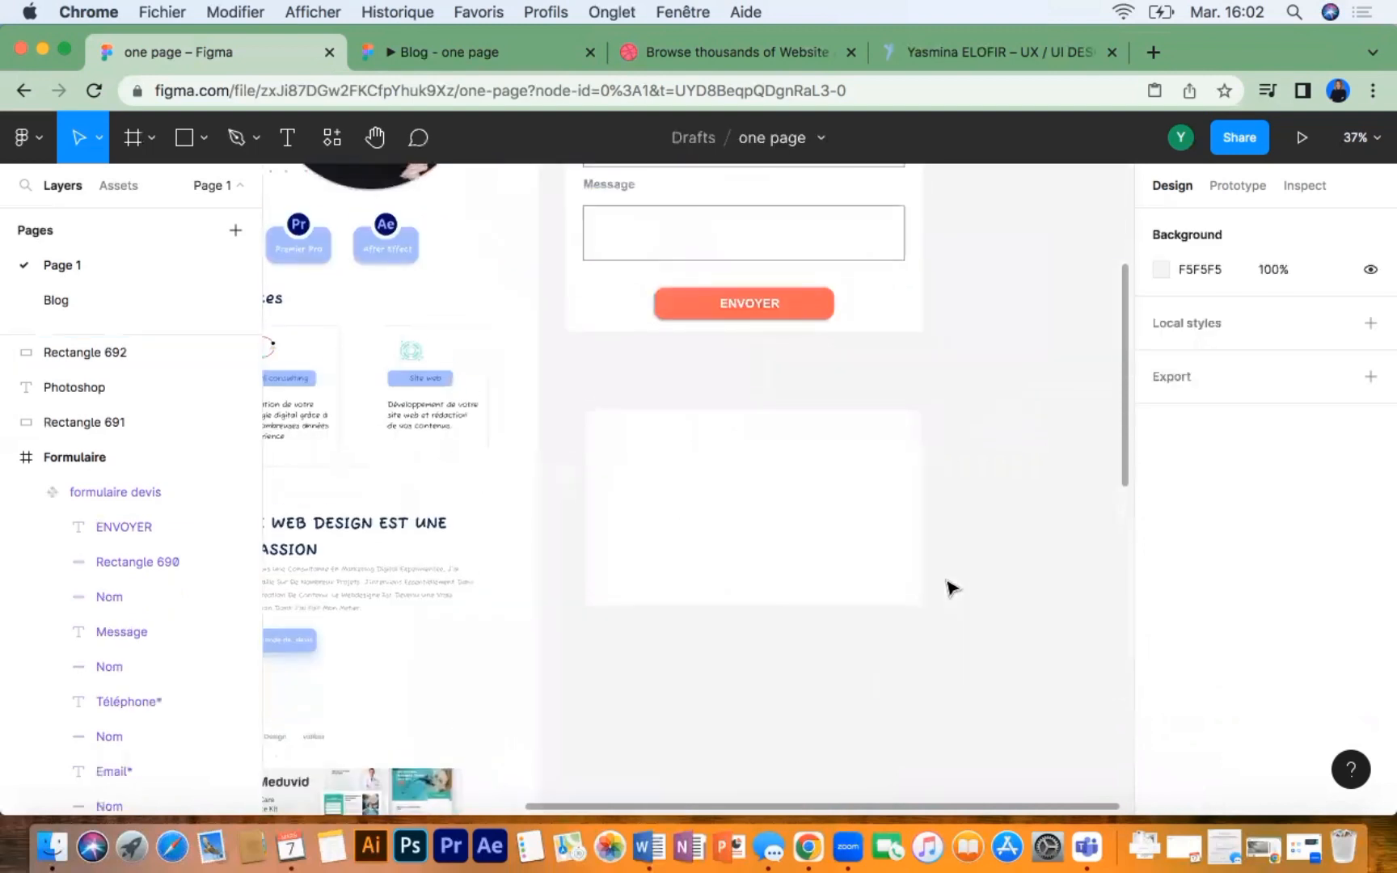
{"action": "left_click", "coordinate": [203, 138]}
{"action": "left_click", "coordinate": [189, 190]}
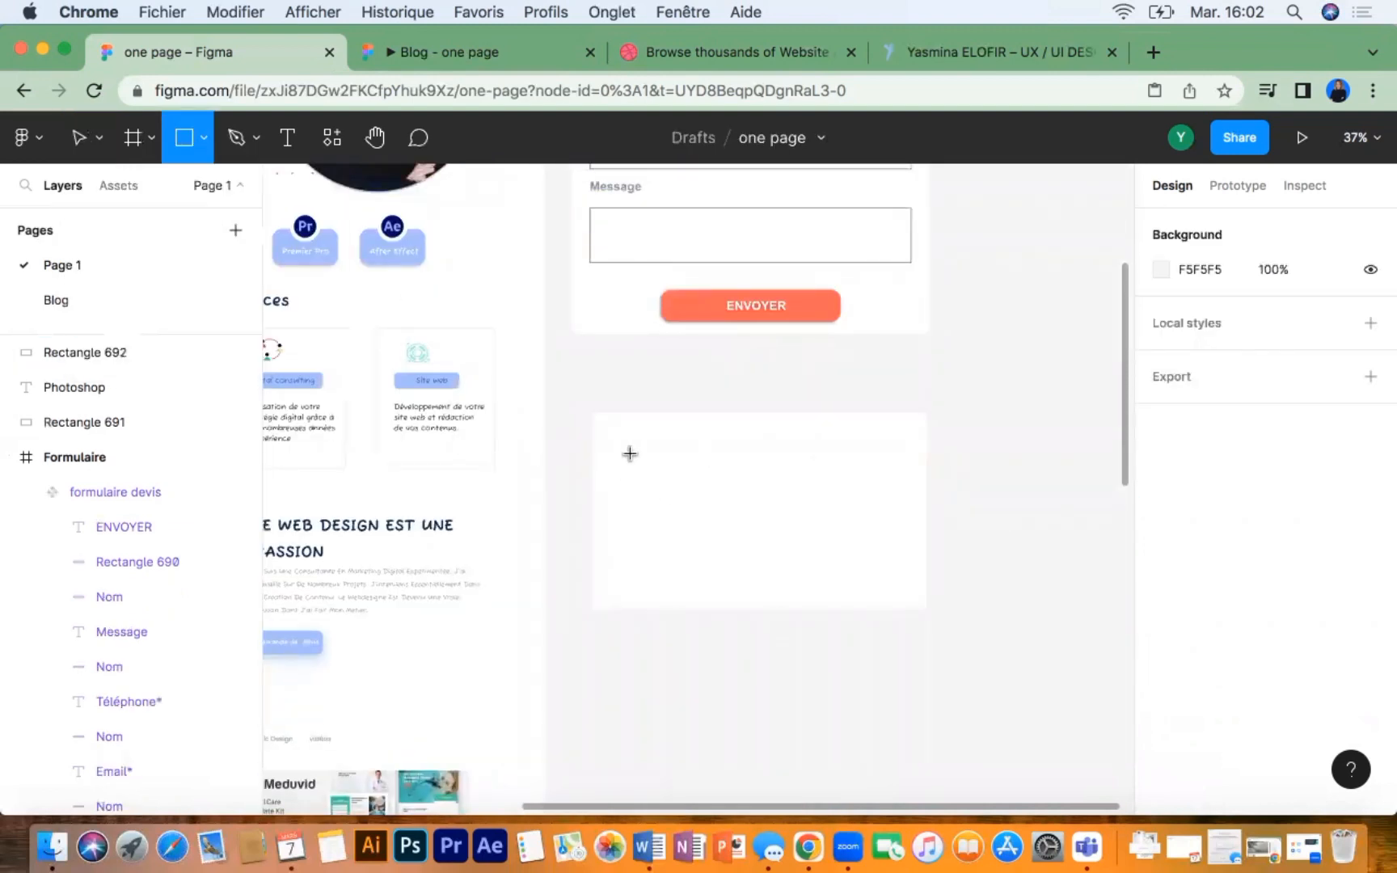
{"action": "mouse_move", "coordinate": [630, 453]}
{"action": "left_mouse_down"}
{"action": "mouse_move", "coordinate": [823, 550]}
{"action": "mouse_move", "coordinate": [867, 544]}
{"action": "mouse_move", "coordinate": [889, 584]}
{"action": "left_mouse_up"}
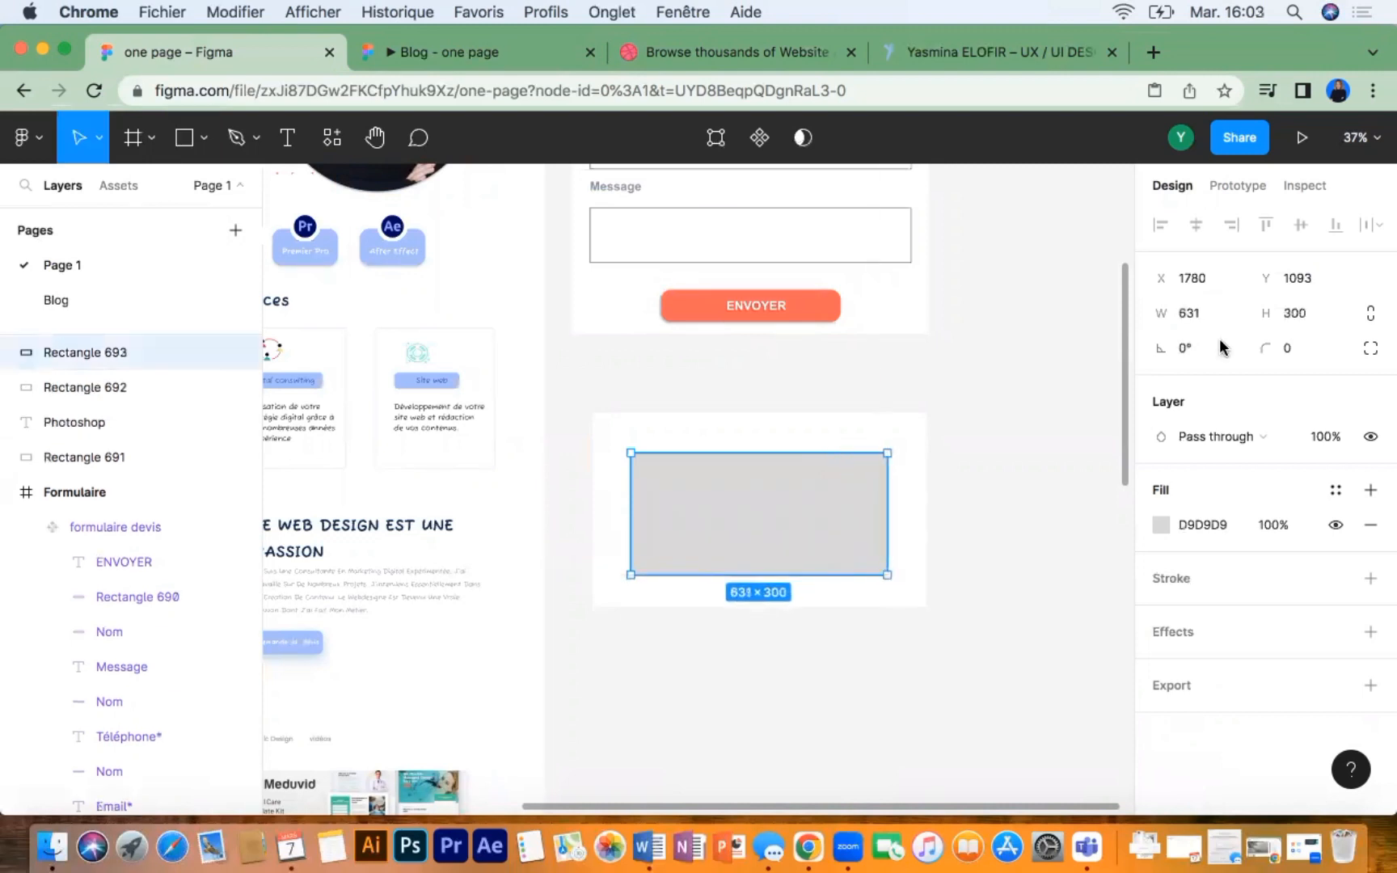
Step: Set the grey rectangle's corner radius to 45, and increase the rounding to about 69
{"action": "left_click", "coordinate": [1286, 348]}
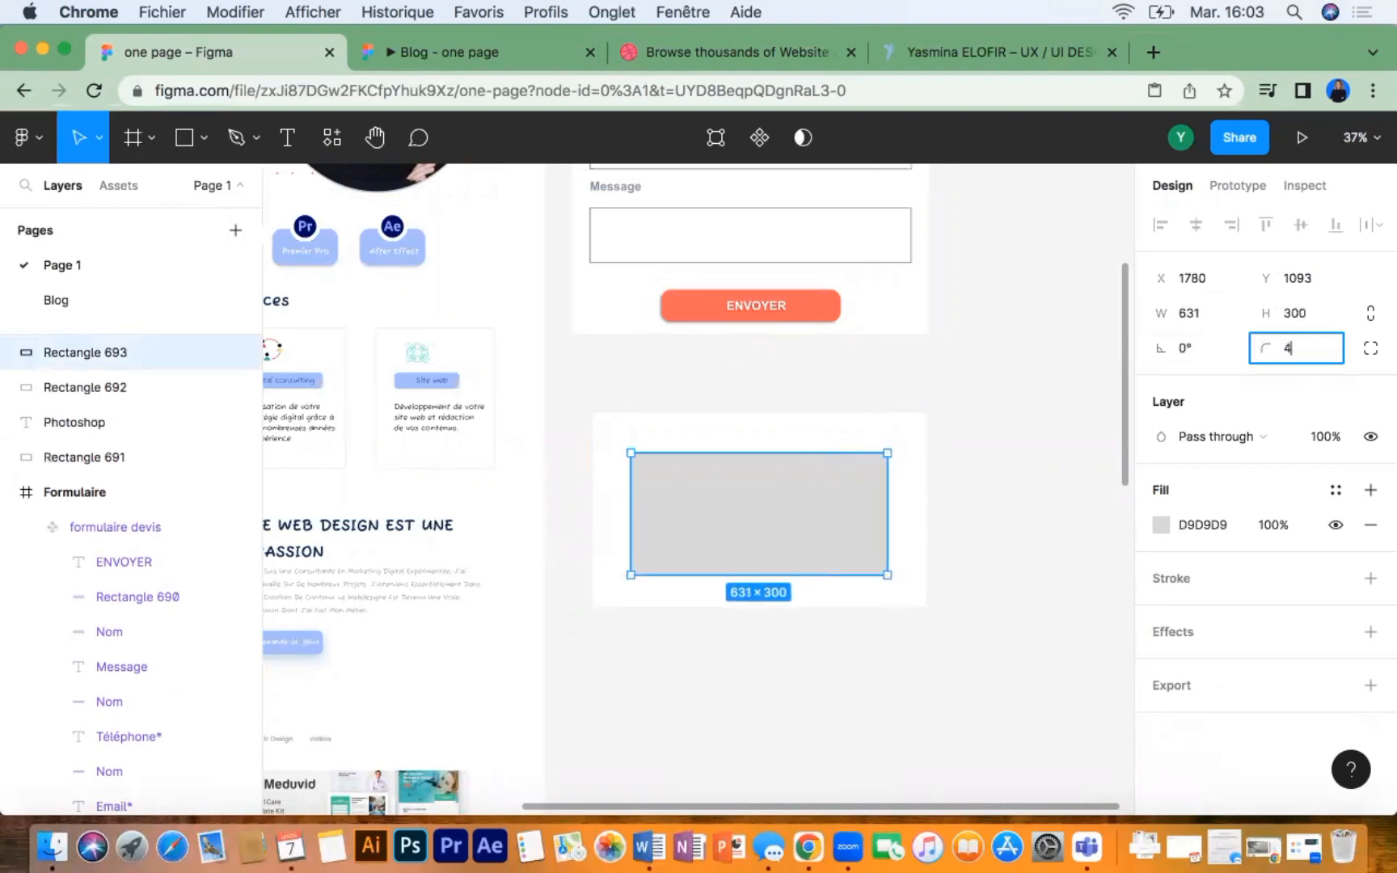
{"action": "left_click", "coordinate": [992, 574]}
{"action": "left_click", "coordinate": [760, 514]}
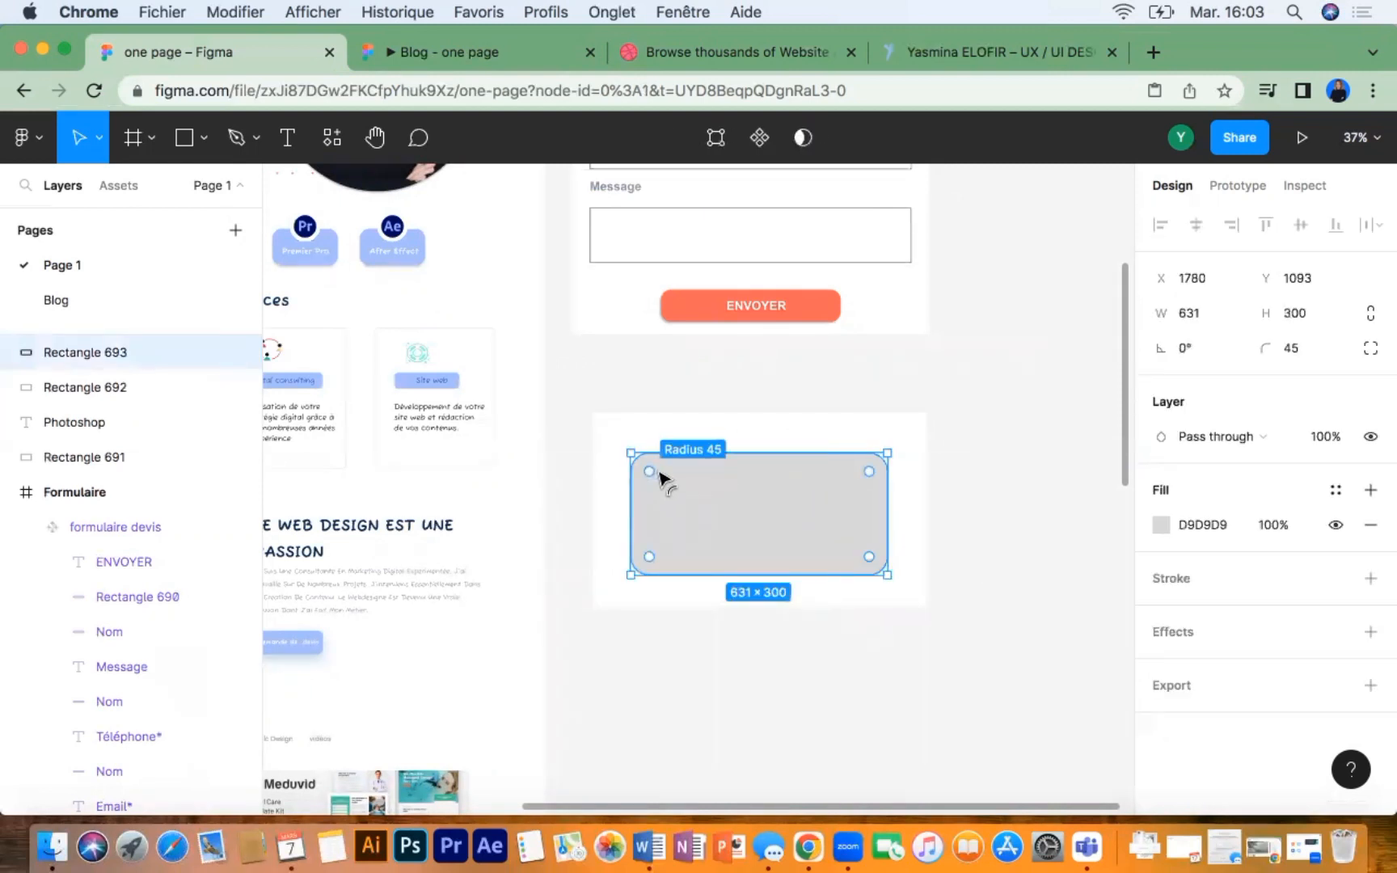
{"action": "left_click_drag", "start_coordinate": [662, 481], "coordinate": [673, 483]}
{"action": "left_click", "coordinate": [748, 621]}
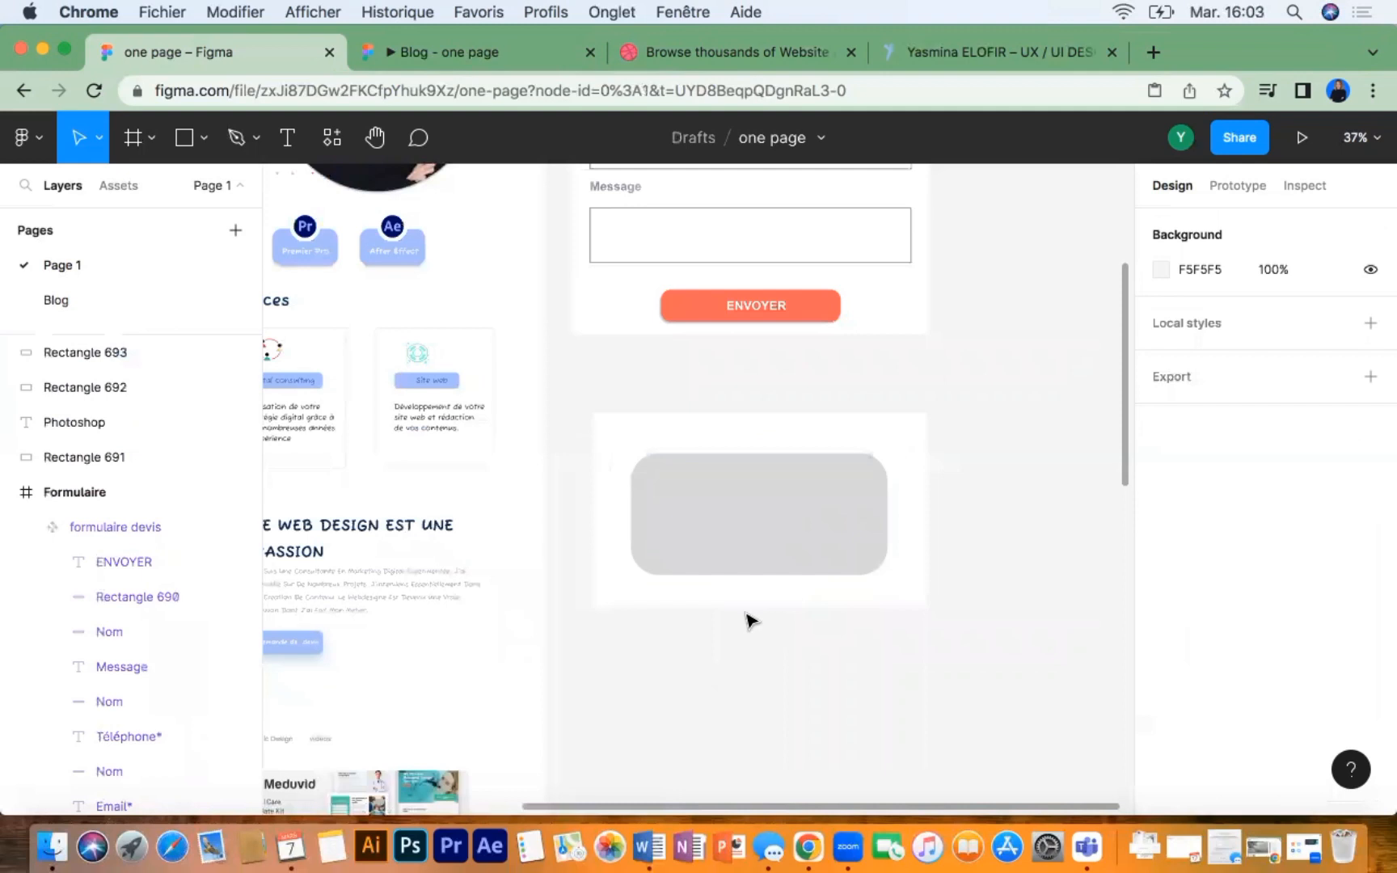
Step: Narrow the rounded grey rectangle from both sides to about 508 × 303
{"action": "left_click", "coordinate": [752, 535]}
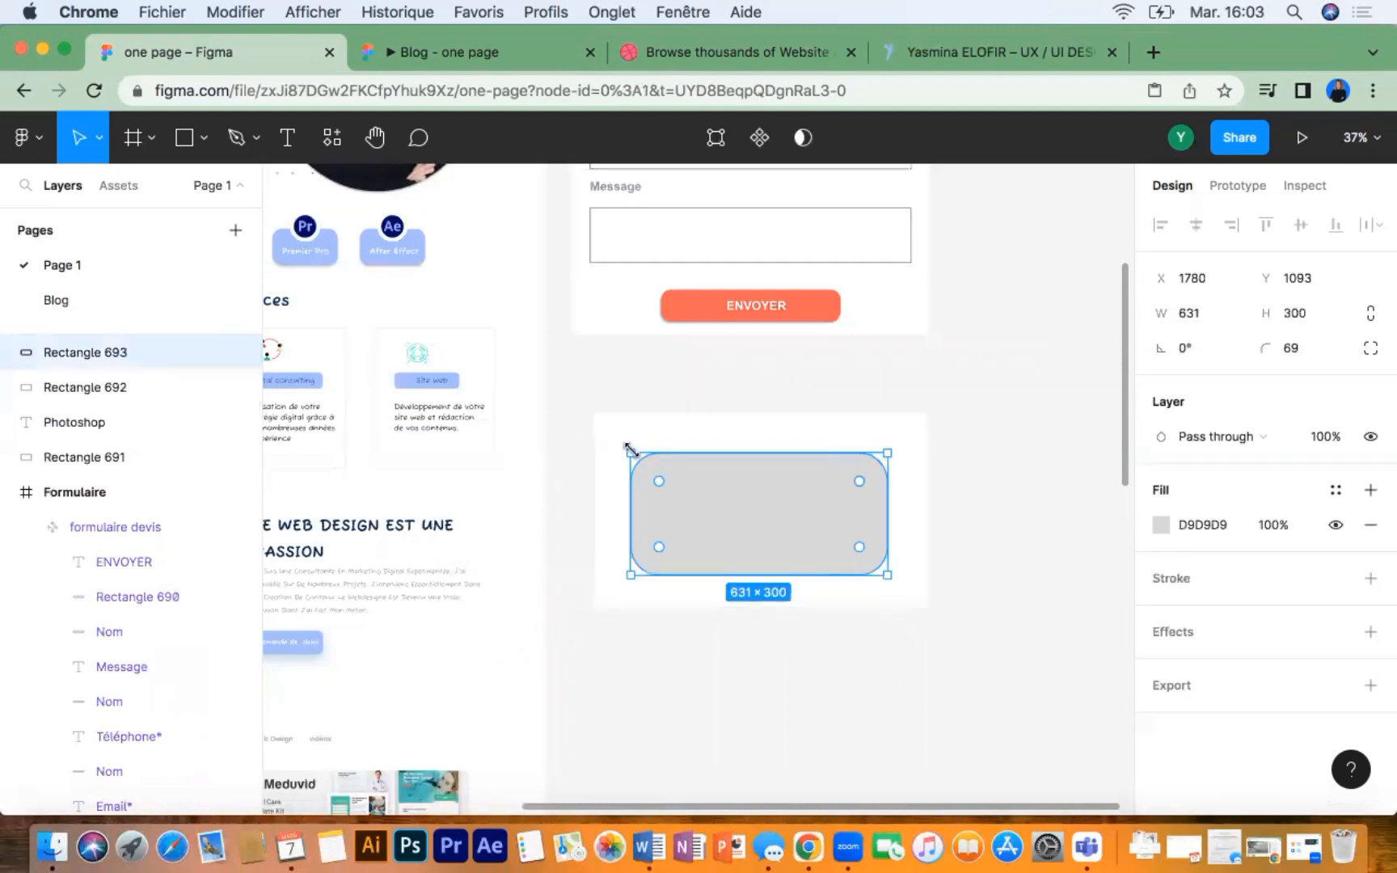
{"action": "left_click_drag", "start_coordinate": [631, 449], "coordinate": [653, 451]}
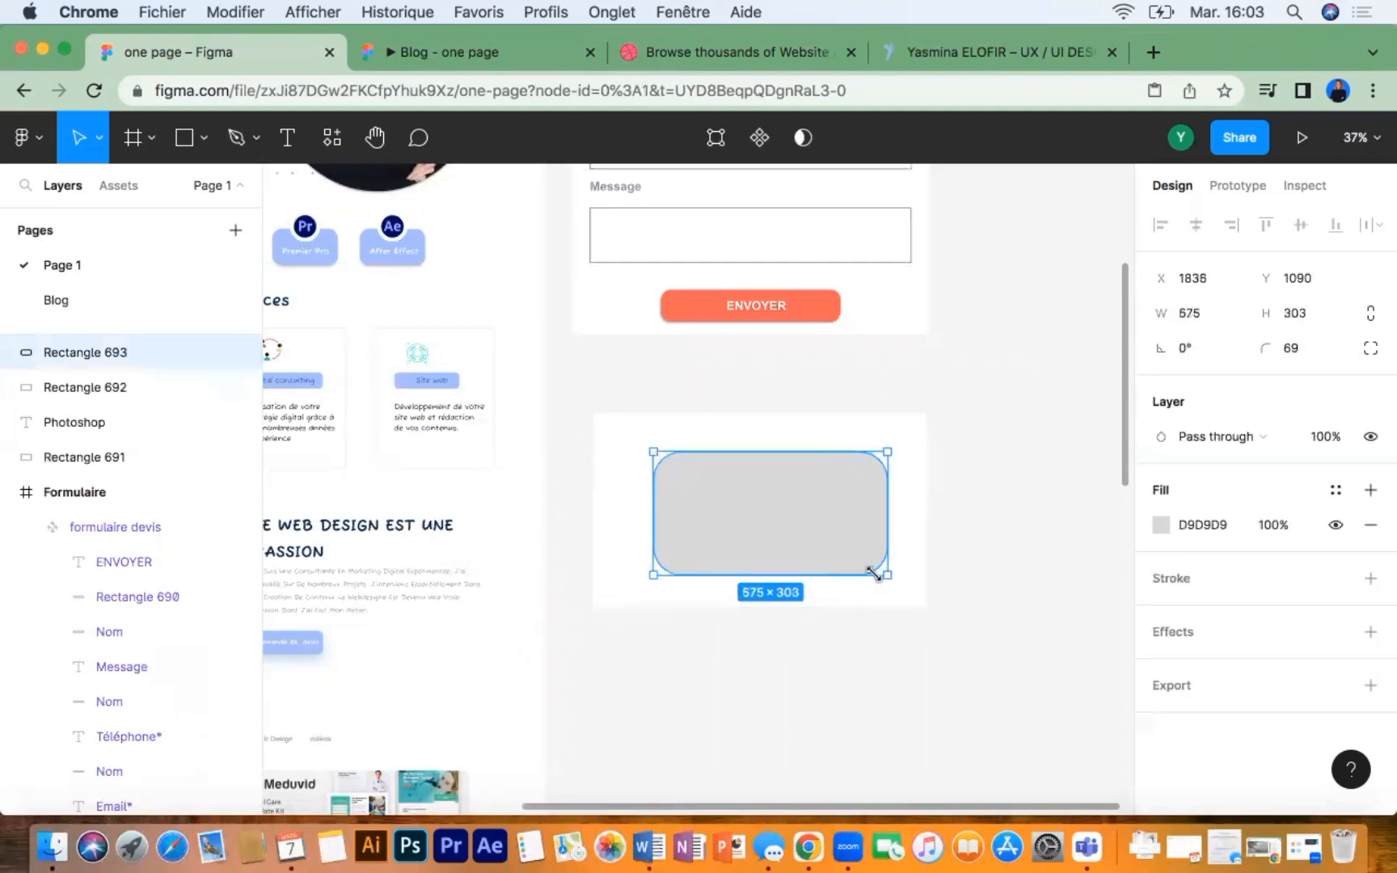
{"action": "left_click_drag", "start_coordinate": [874, 574], "coordinate": [848, 575]}
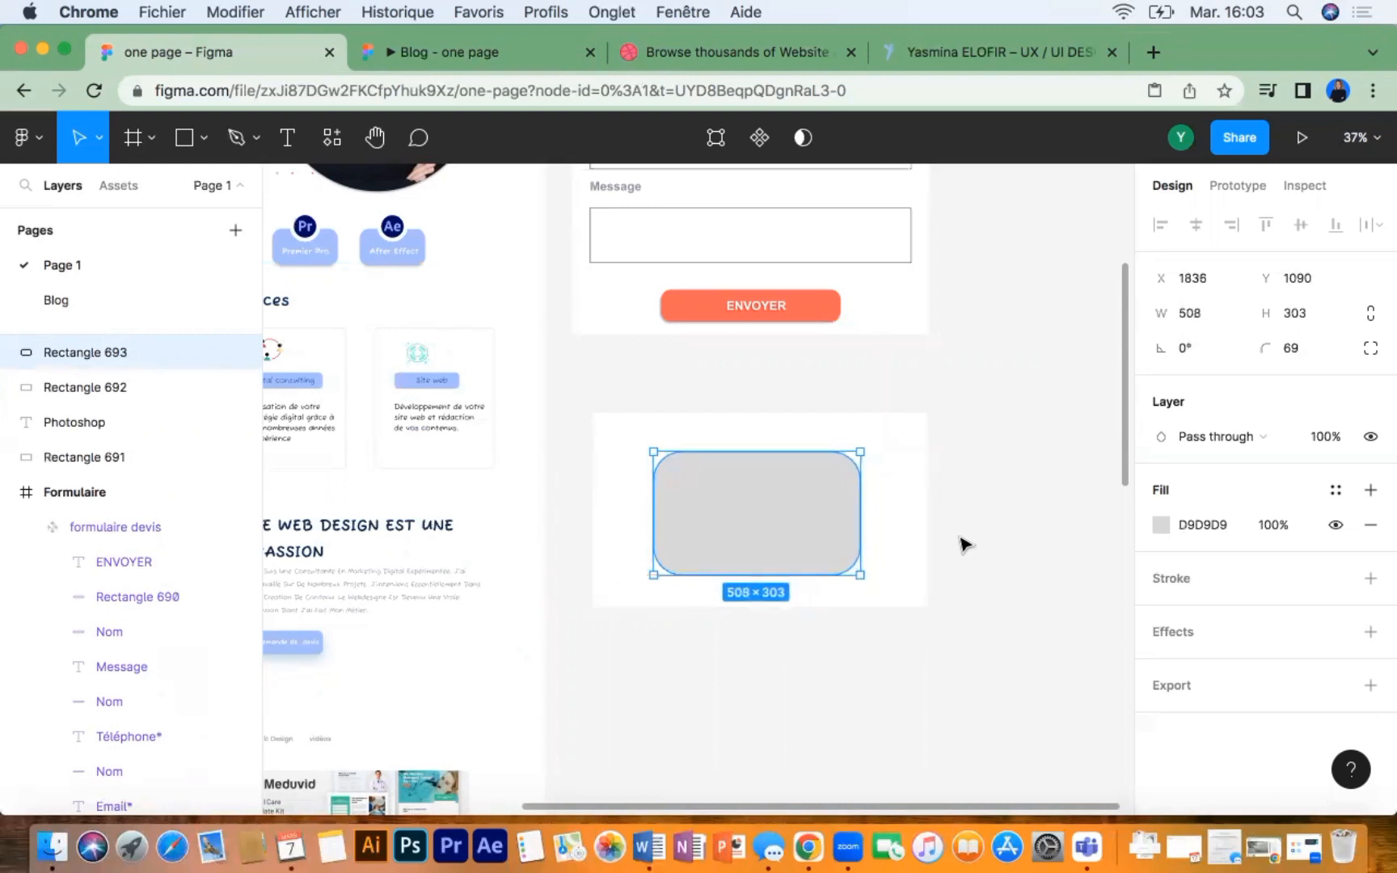
Step: Paste the copied blue colour code as the fill of the new rounded rectangle
{"action": "left_click", "coordinate": [1203, 525]}
{"action": "right_click", "coordinate": [1207, 525]}
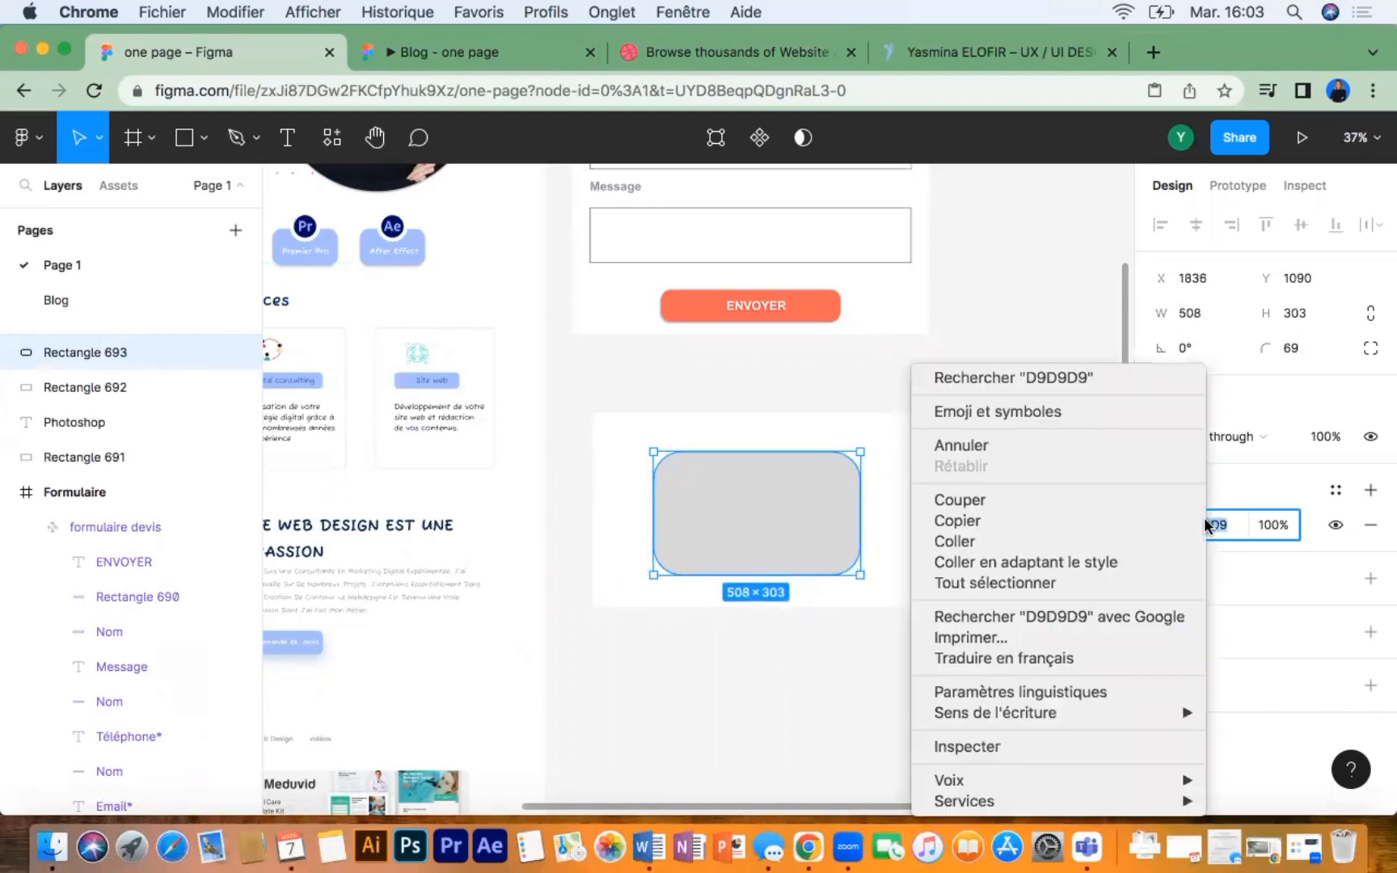
{"action": "left_click", "coordinate": [1098, 541]}
{"action": "left_click", "coordinate": [1016, 617]}
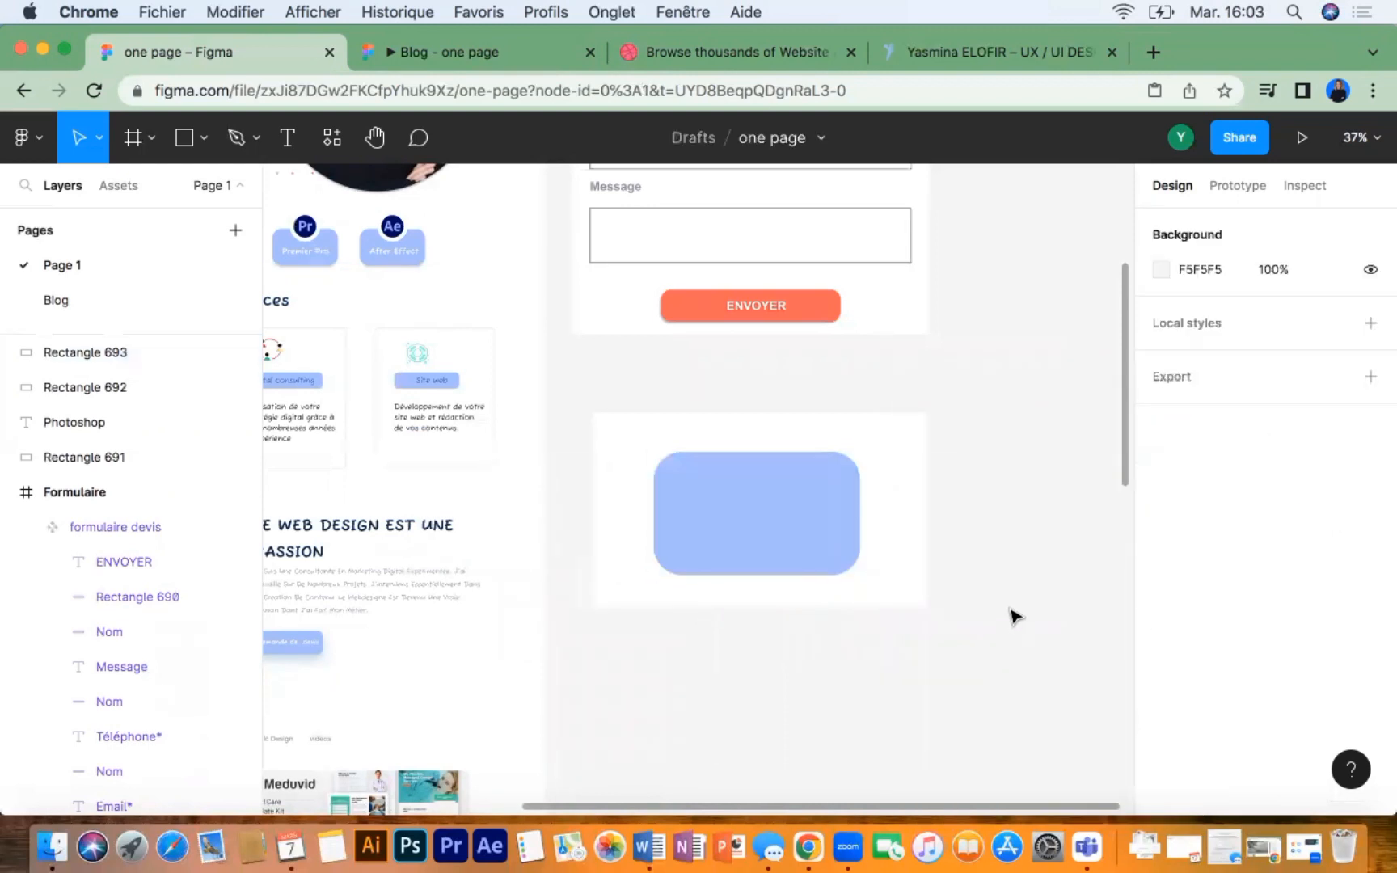
Step: Draw an ellipse of about 300 × 269 overlapping the middle of the blue rectangle's upper edge
{"action": "left_click", "coordinate": [203, 138]}
{"action": "left_click", "coordinate": [196, 270]}
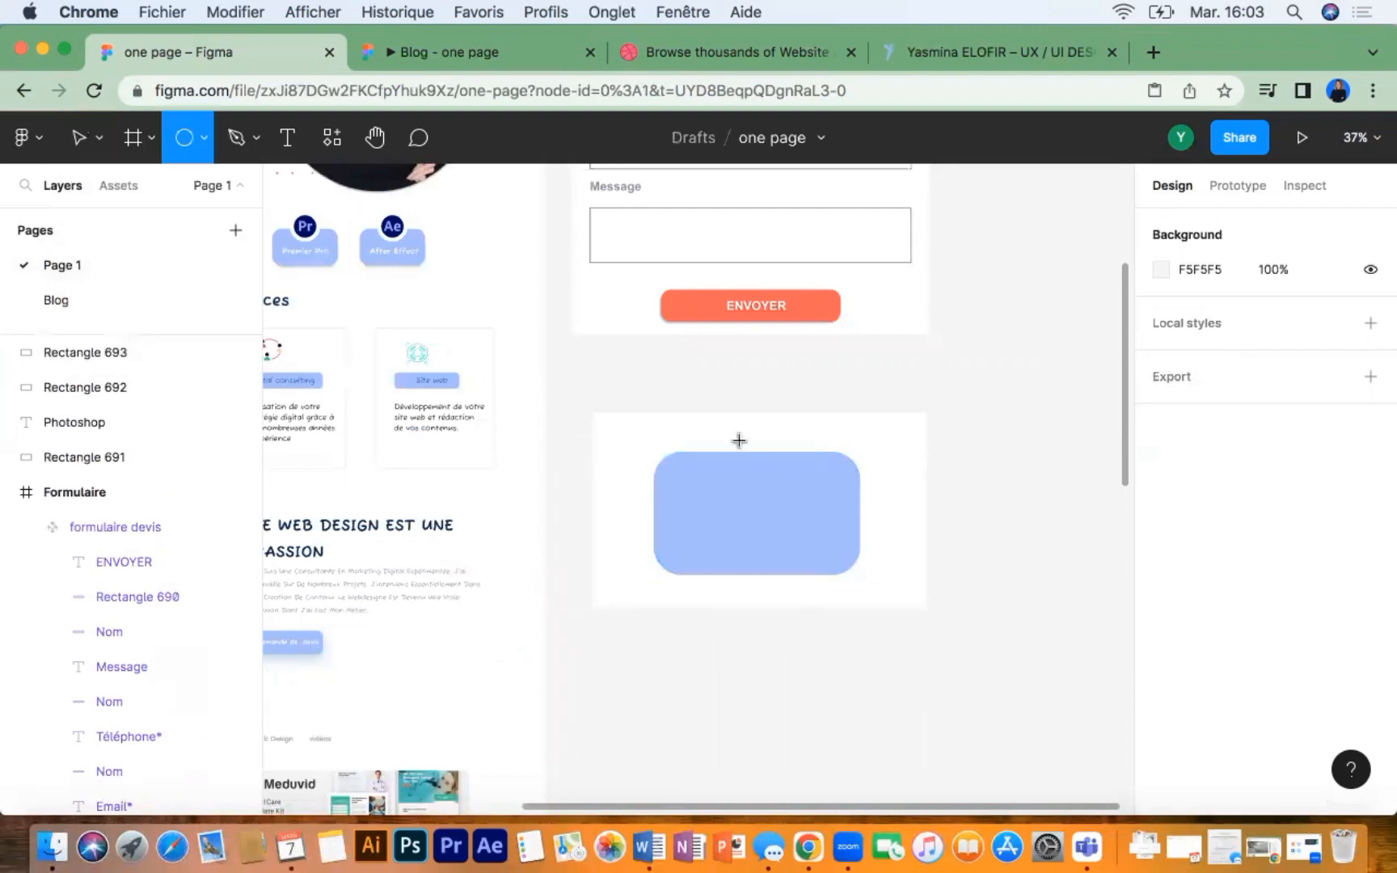
{"action": "left_click_drag", "start_coordinate": [697, 413], "coordinate": [818, 529]}
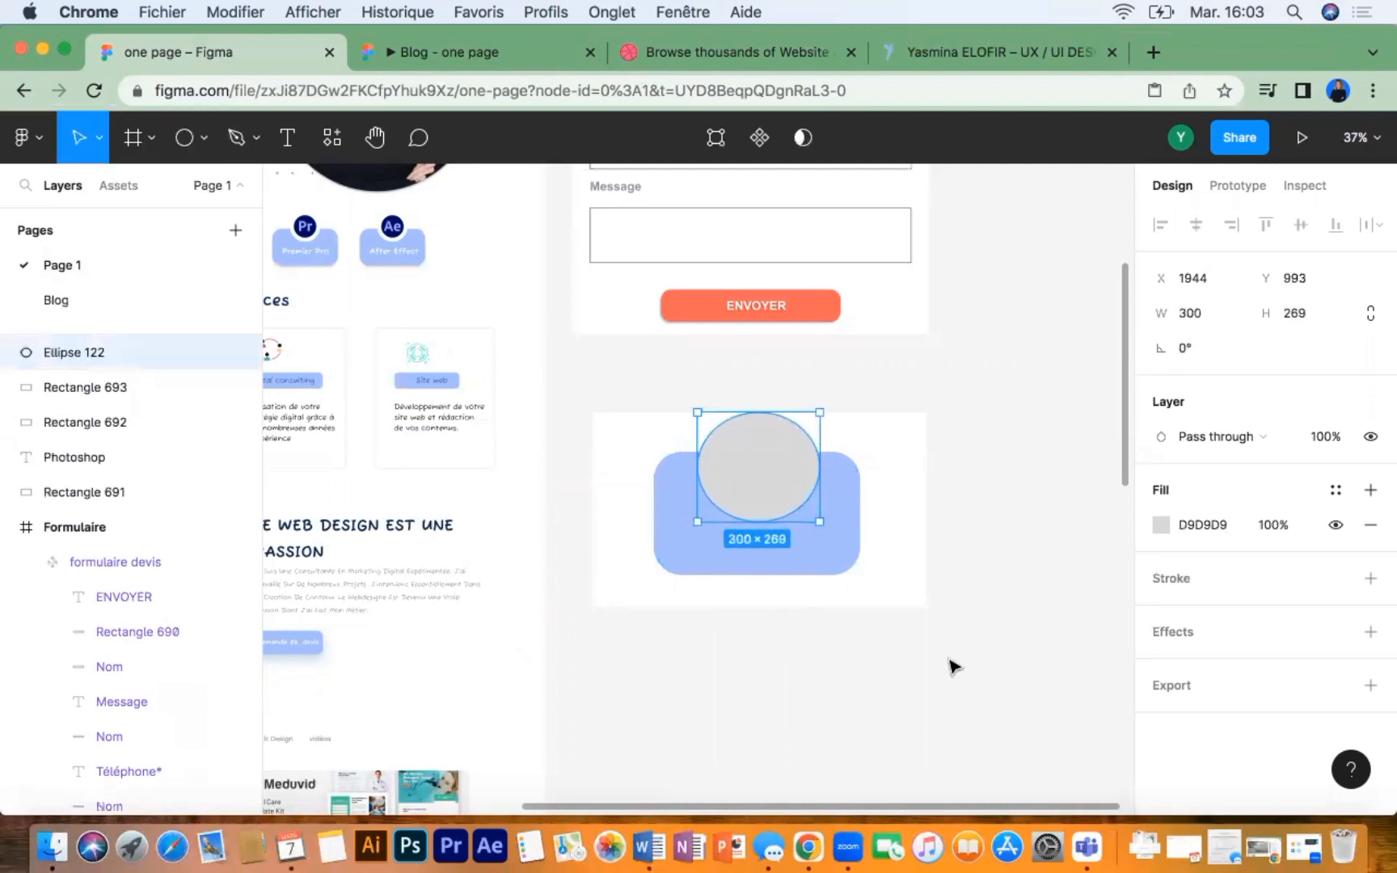
Step: Fill the ellipse over the blue rectangle with white from the document colours
{"action": "left_click", "coordinate": [958, 666]}
{"action": "left_click", "coordinate": [739, 469]}
{"action": "left_click", "coordinate": [1161, 526]}
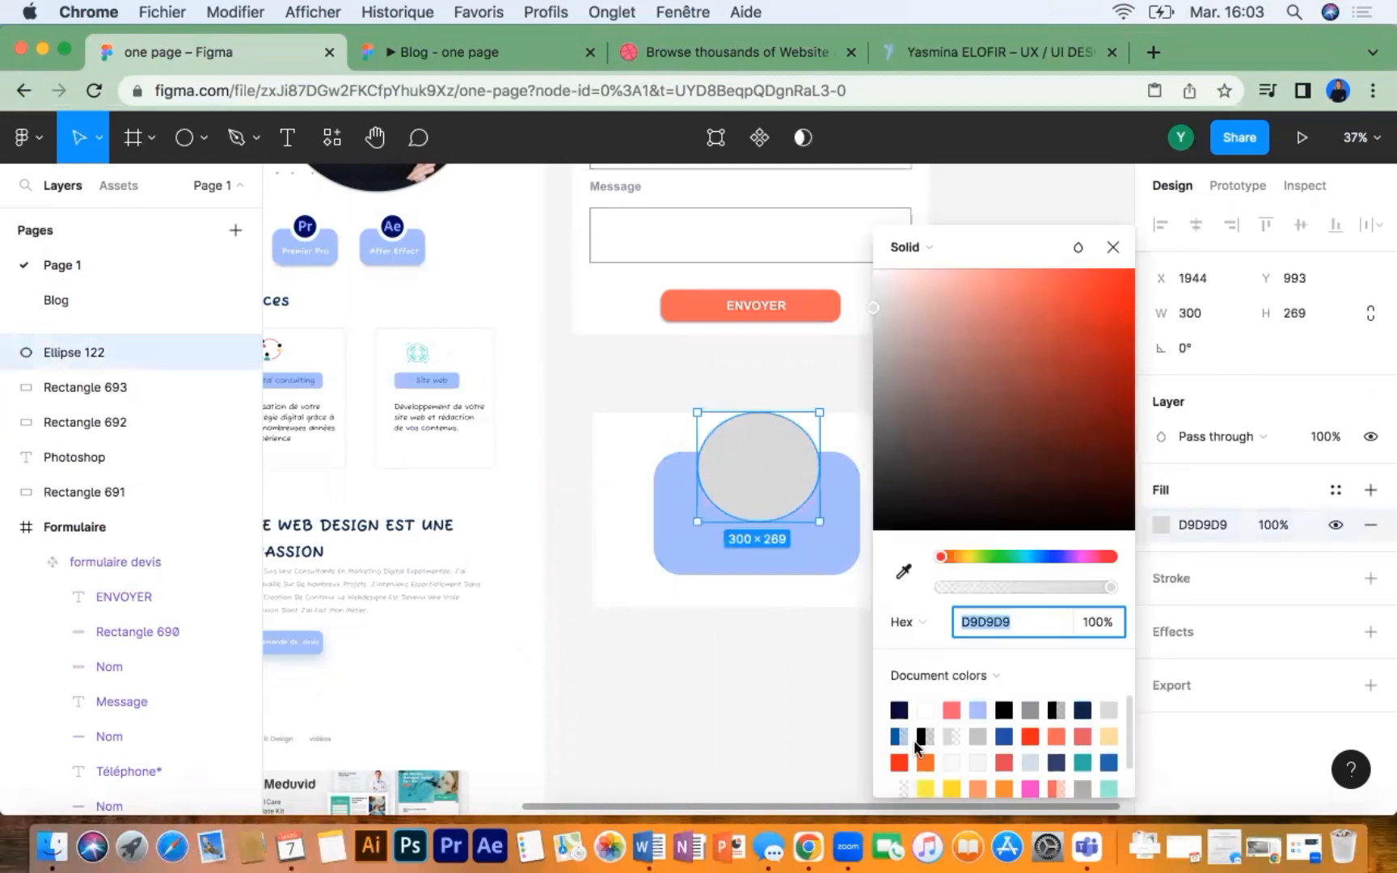
{"action": "left_click", "coordinate": [925, 712]}
{"action": "left_click", "coordinate": [774, 698]}
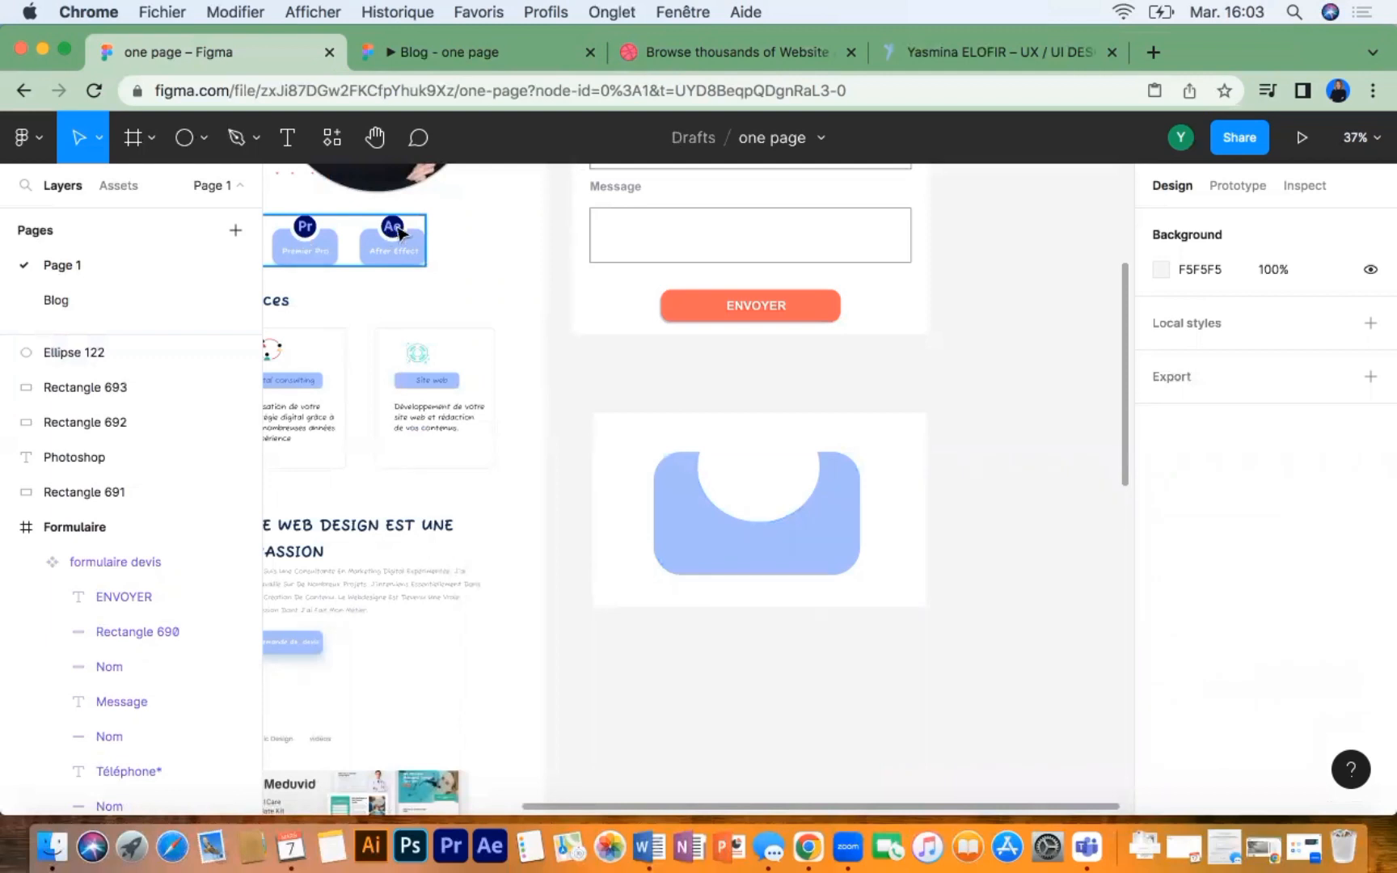
Step: Draw a smaller ellipse of about 239 × 217 centred inside the white ellipse
{"action": "left_click", "coordinate": [744, 475]}
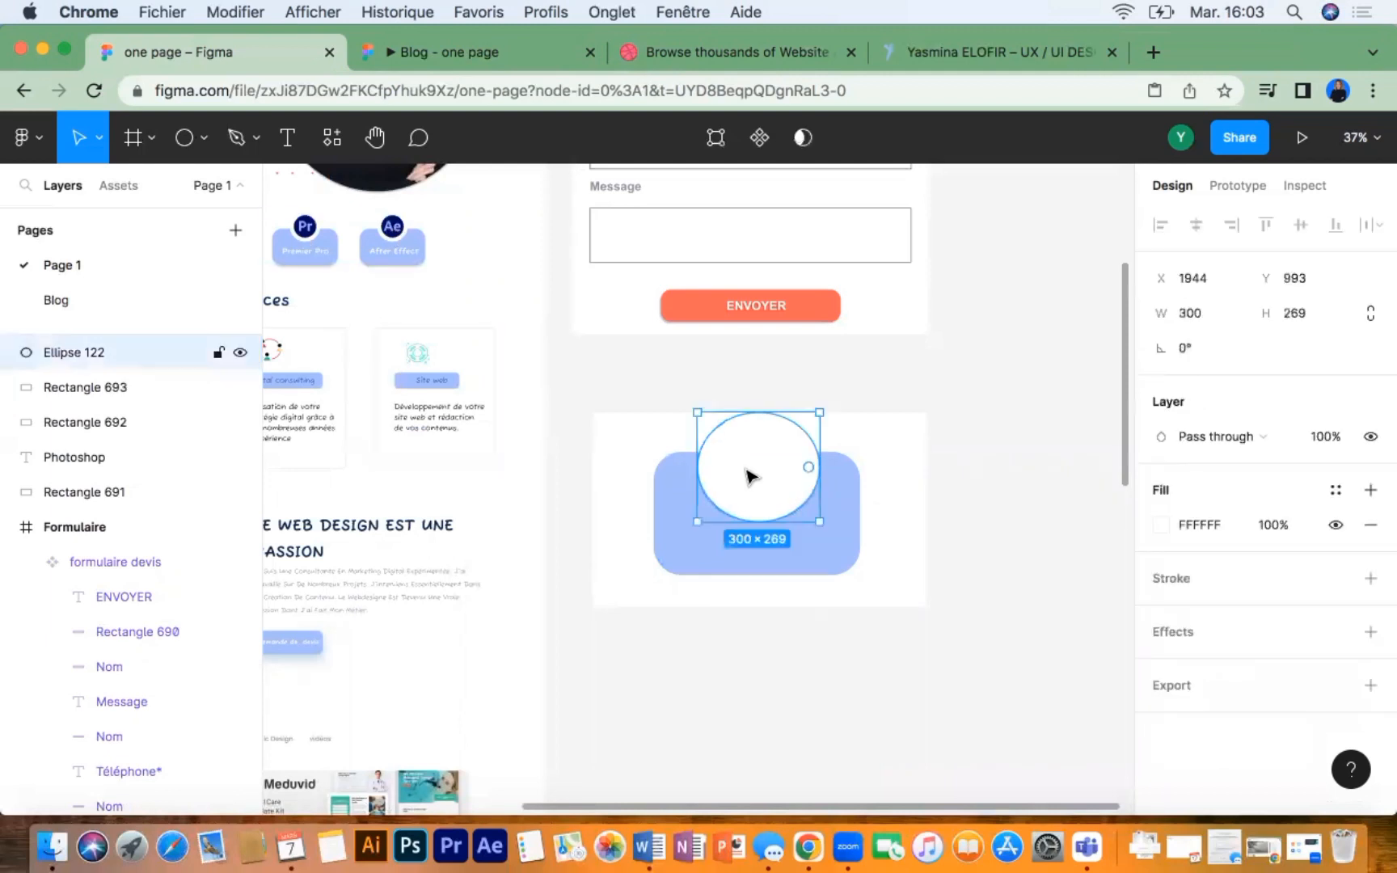
{"action": "left_click", "coordinate": [802, 645]}
{"action": "left_click", "coordinate": [202, 143]}
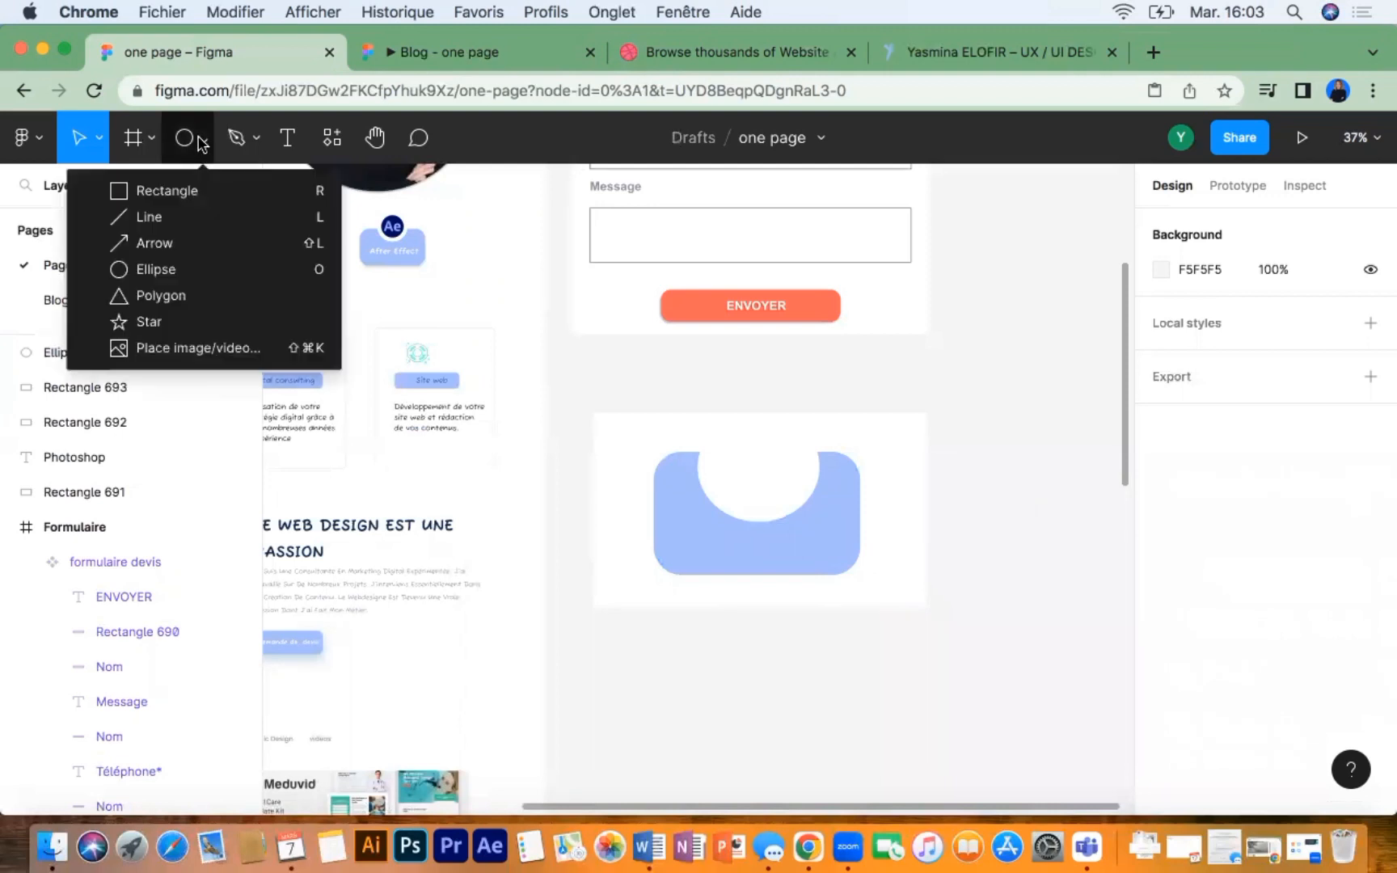
{"action": "left_click", "coordinate": [178, 269]}
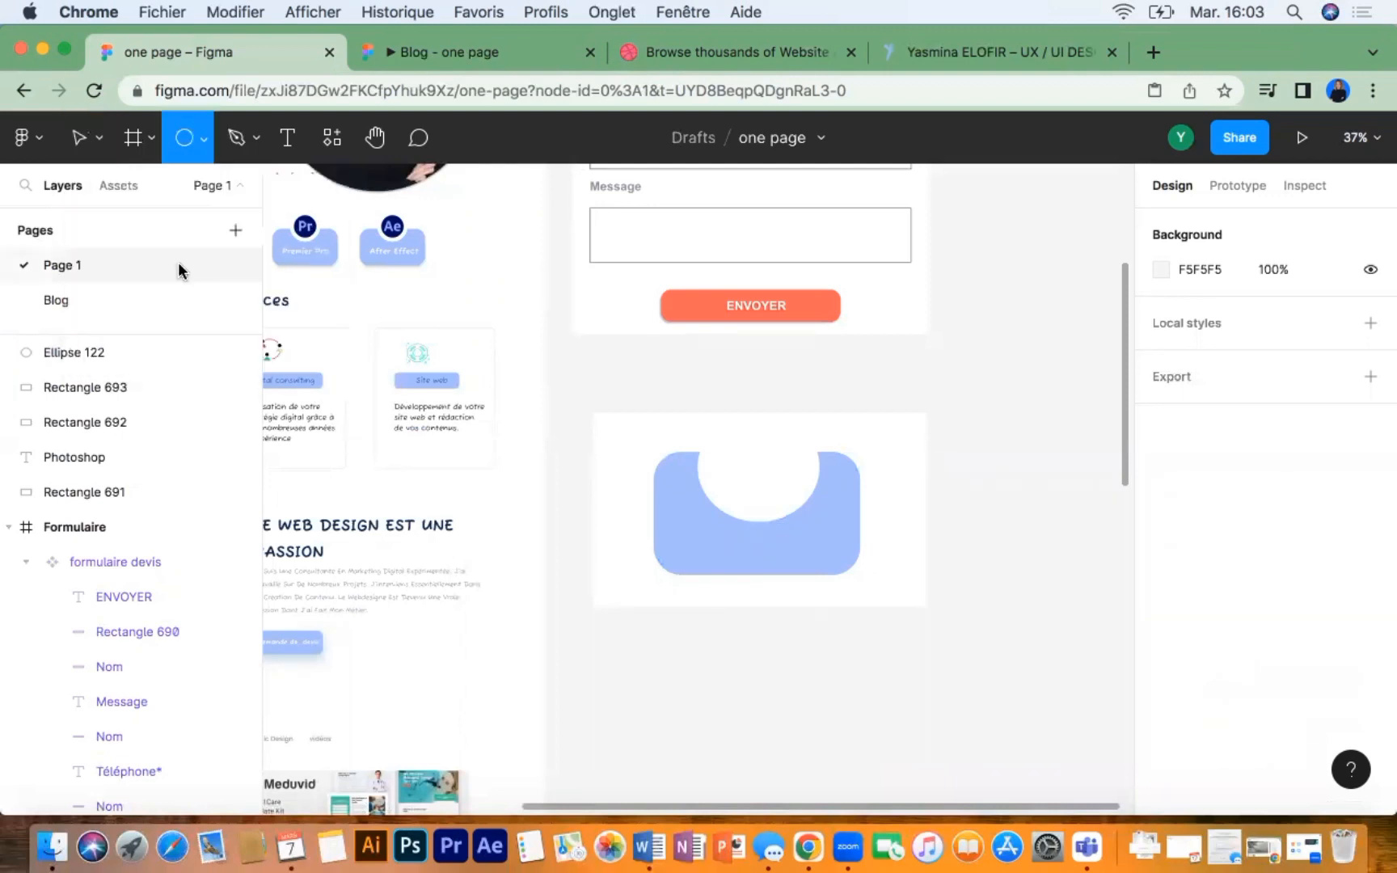
{"action": "left_click_drag", "start_coordinate": [709, 421], "coordinate": [806, 509]}
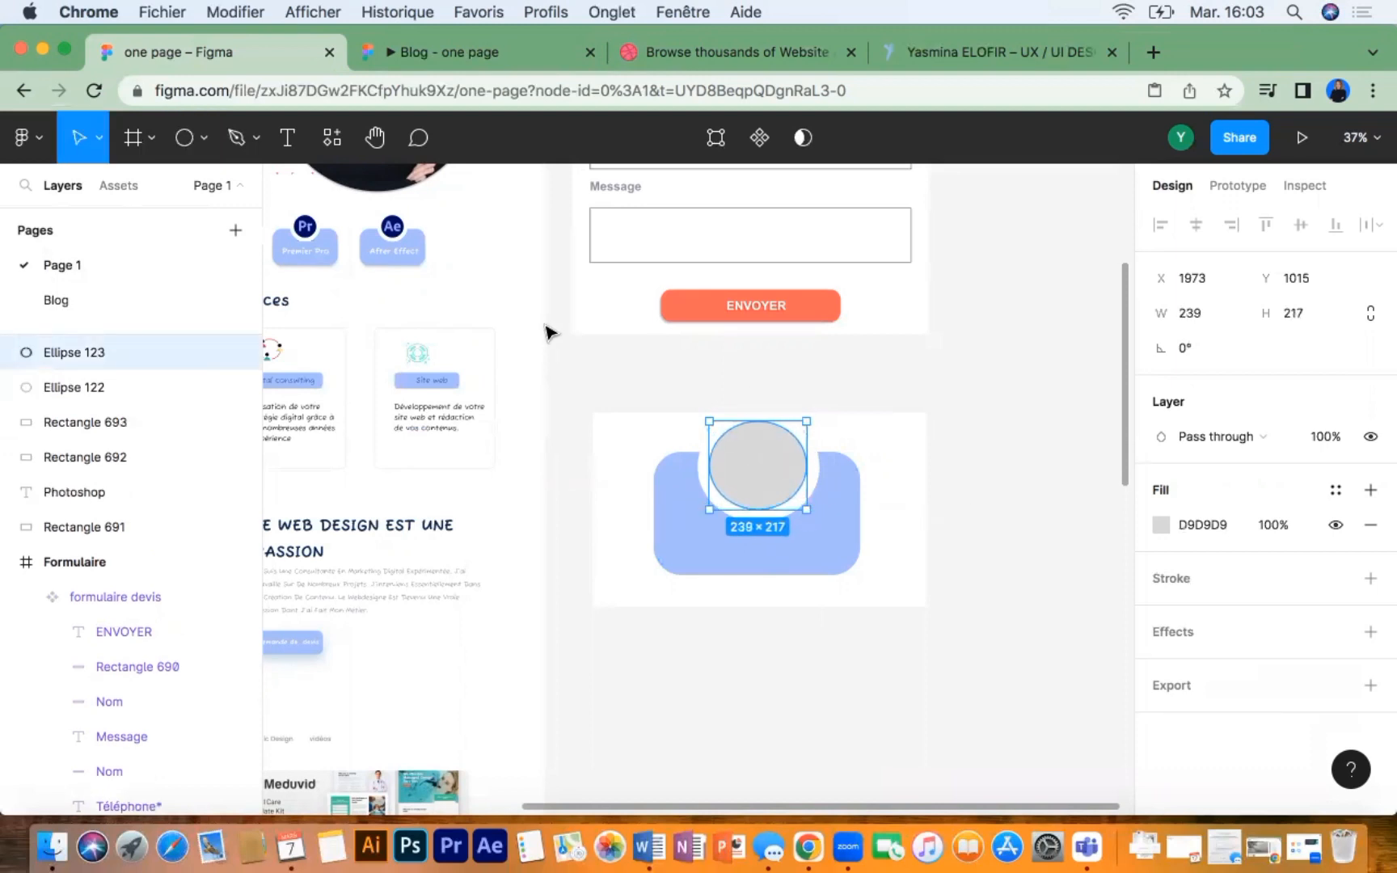
Step: Place the image logophotoshop.png from the Documents folder into the smaller grey ellipse
{"action": "left_click", "coordinate": [204, 145]}
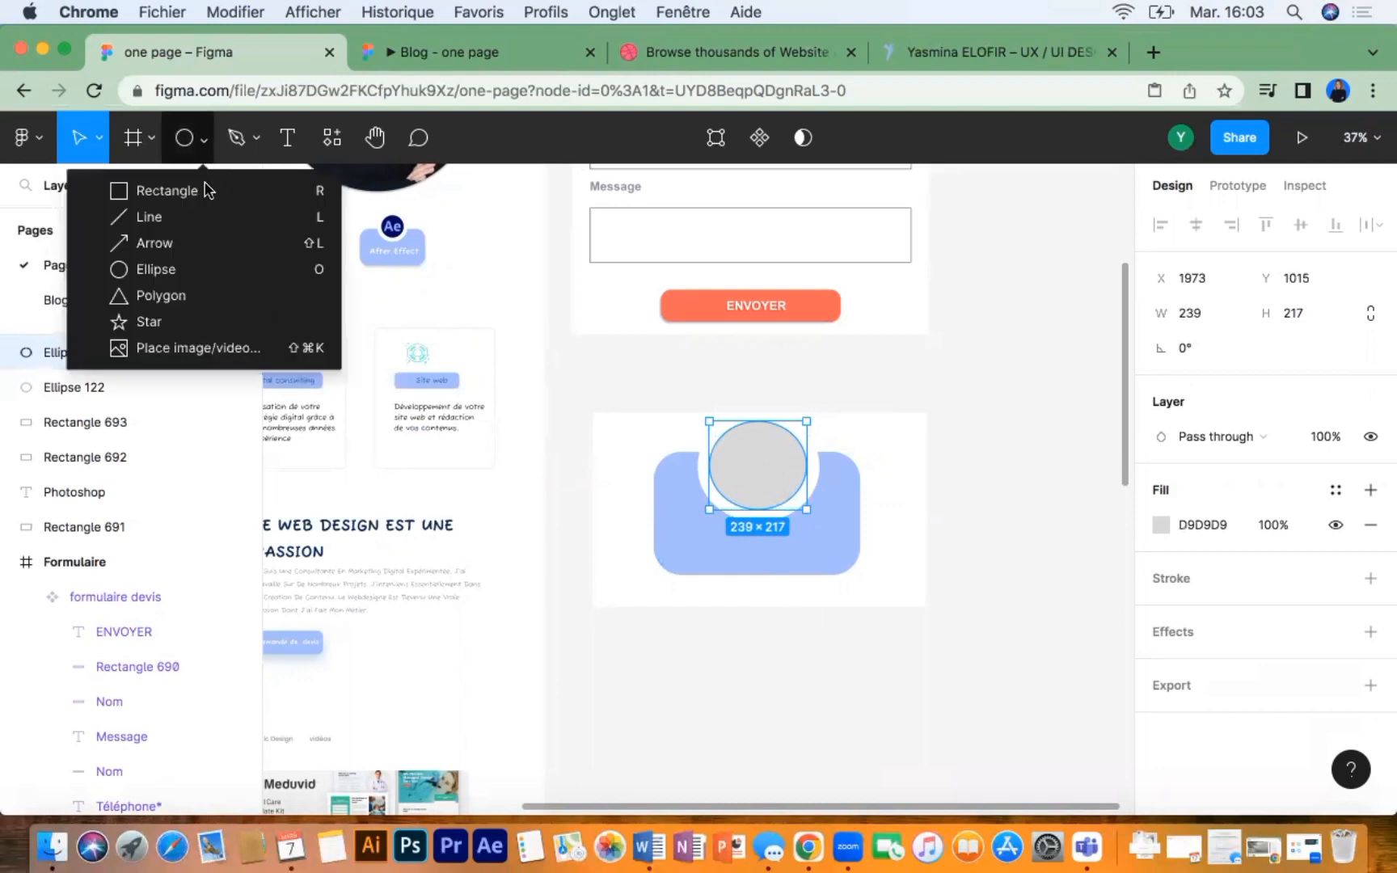
{"action": "left_click", "coordinate": [248, 356]}
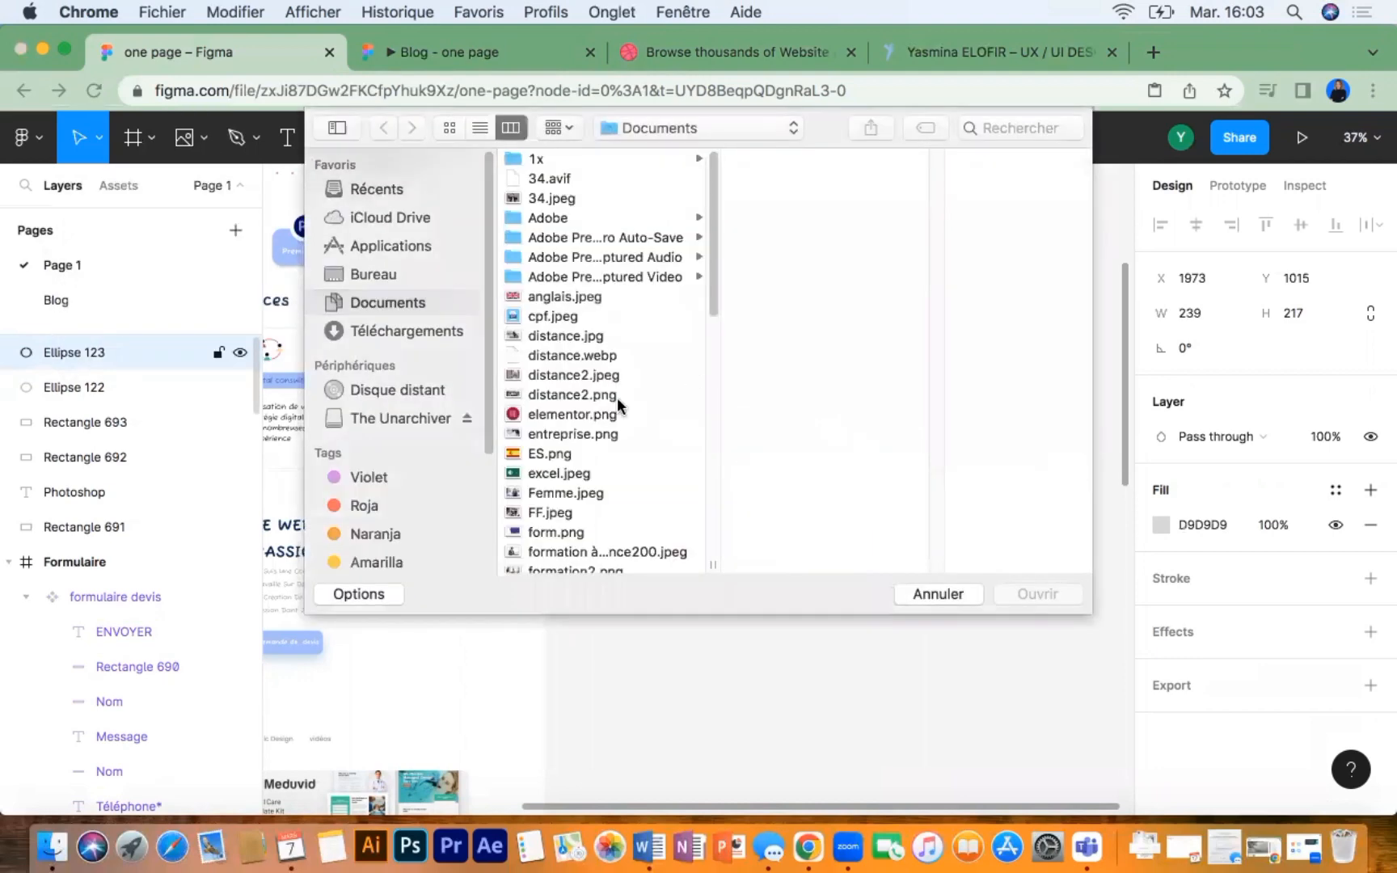
{"action": "scroll", "coordinate": [623, 436], "scroll_direction": "down", "scroll_amount": 8}
{"action": "left_click", "coordinate": [625, 443]}
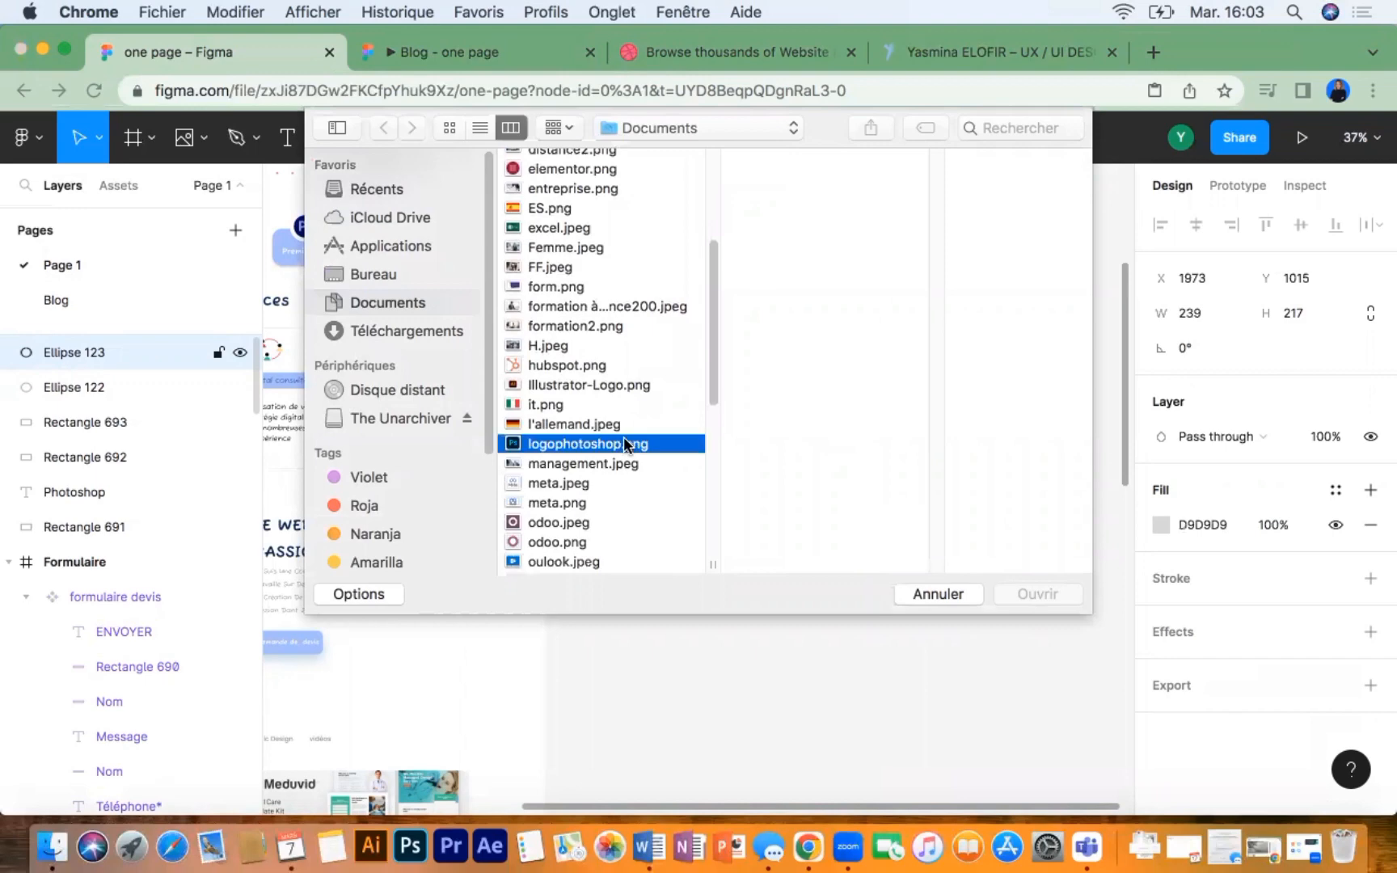
{"action": "left_click", "coordinate": [1038, 594]}
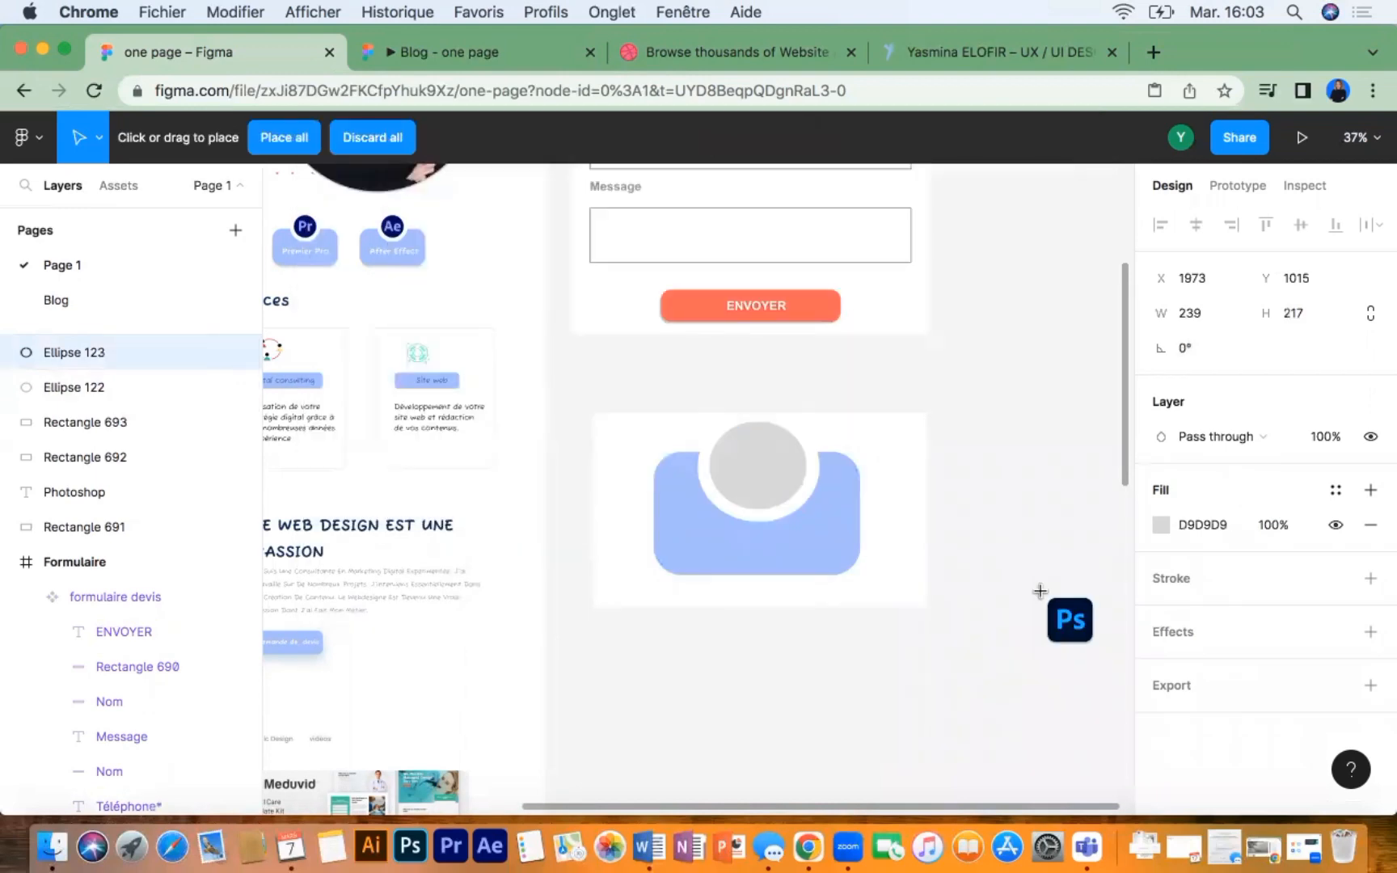
{"action": "left_click", "coordinate": [744, 469]}
{"action": "left_click", "coordinate": [812, 700]}
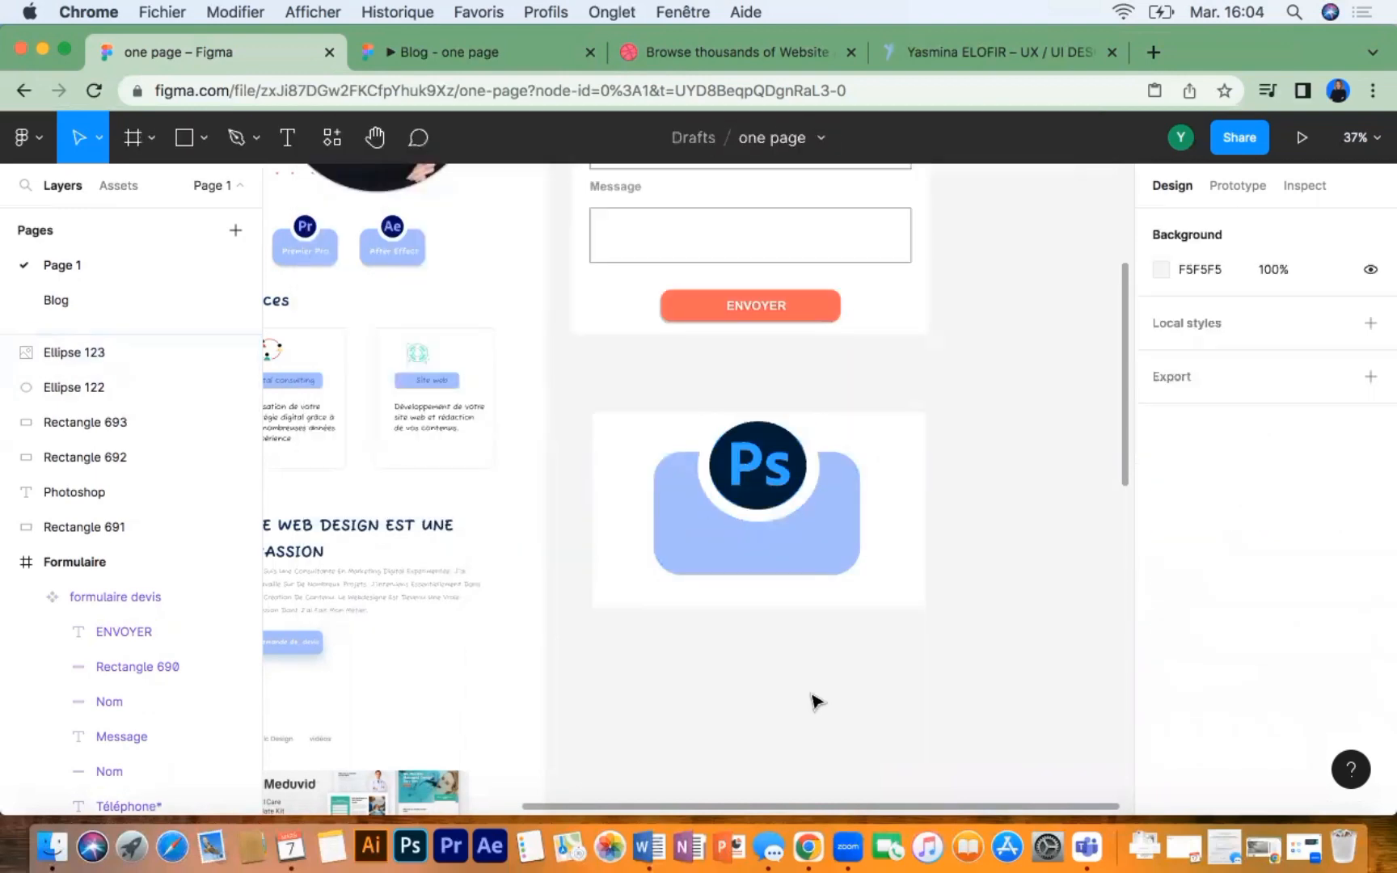
Step: Add a text box of about 332 × 70 reading PHOTOSHOP below the logo and centre its text
{"action": "left_click", "coordinate": [287, 139]}
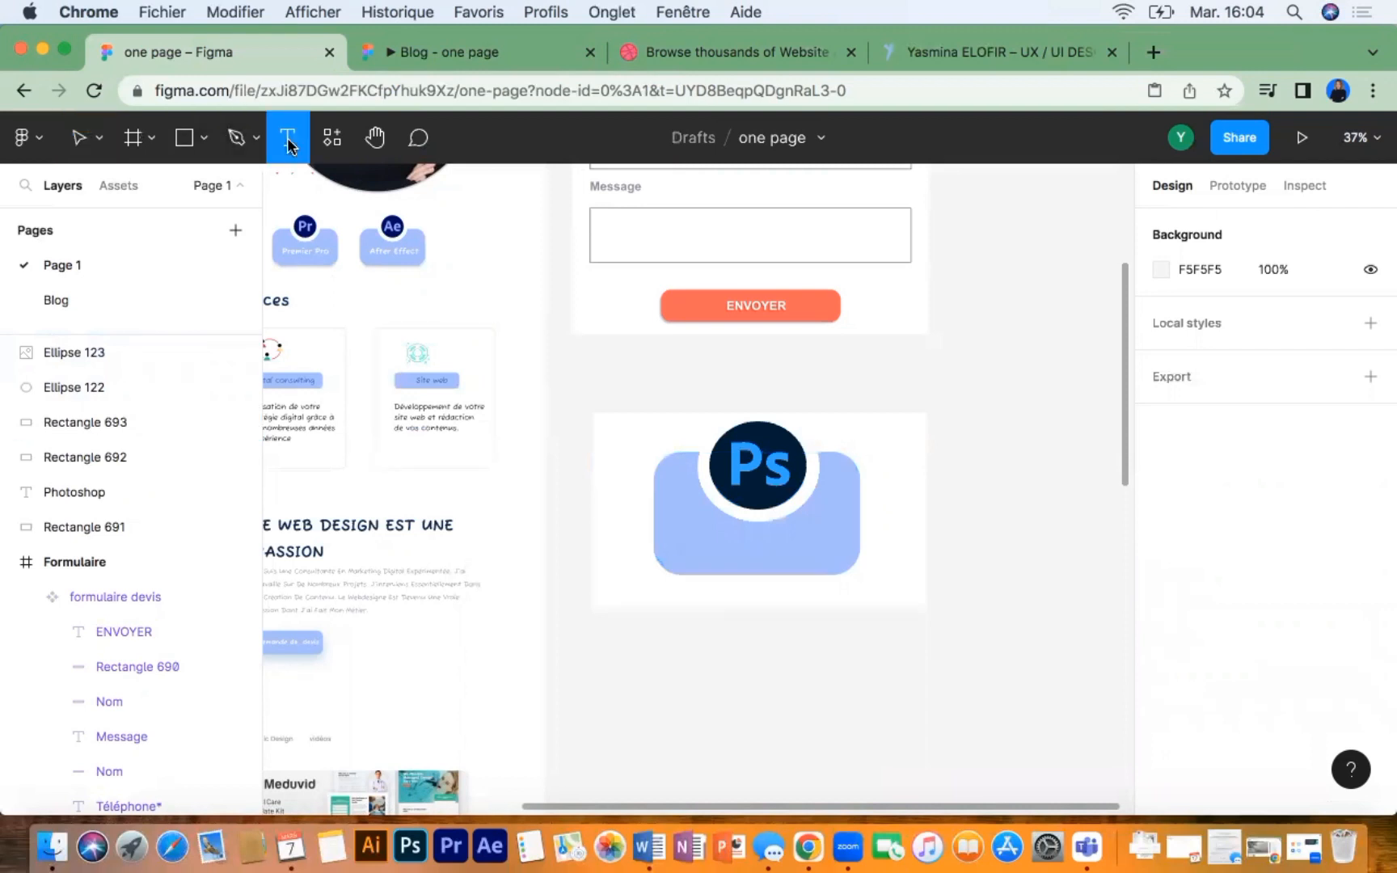
{"action": "left_click_drag", "start_coordinate": [702, 526], "coordinate": [834, 551]}
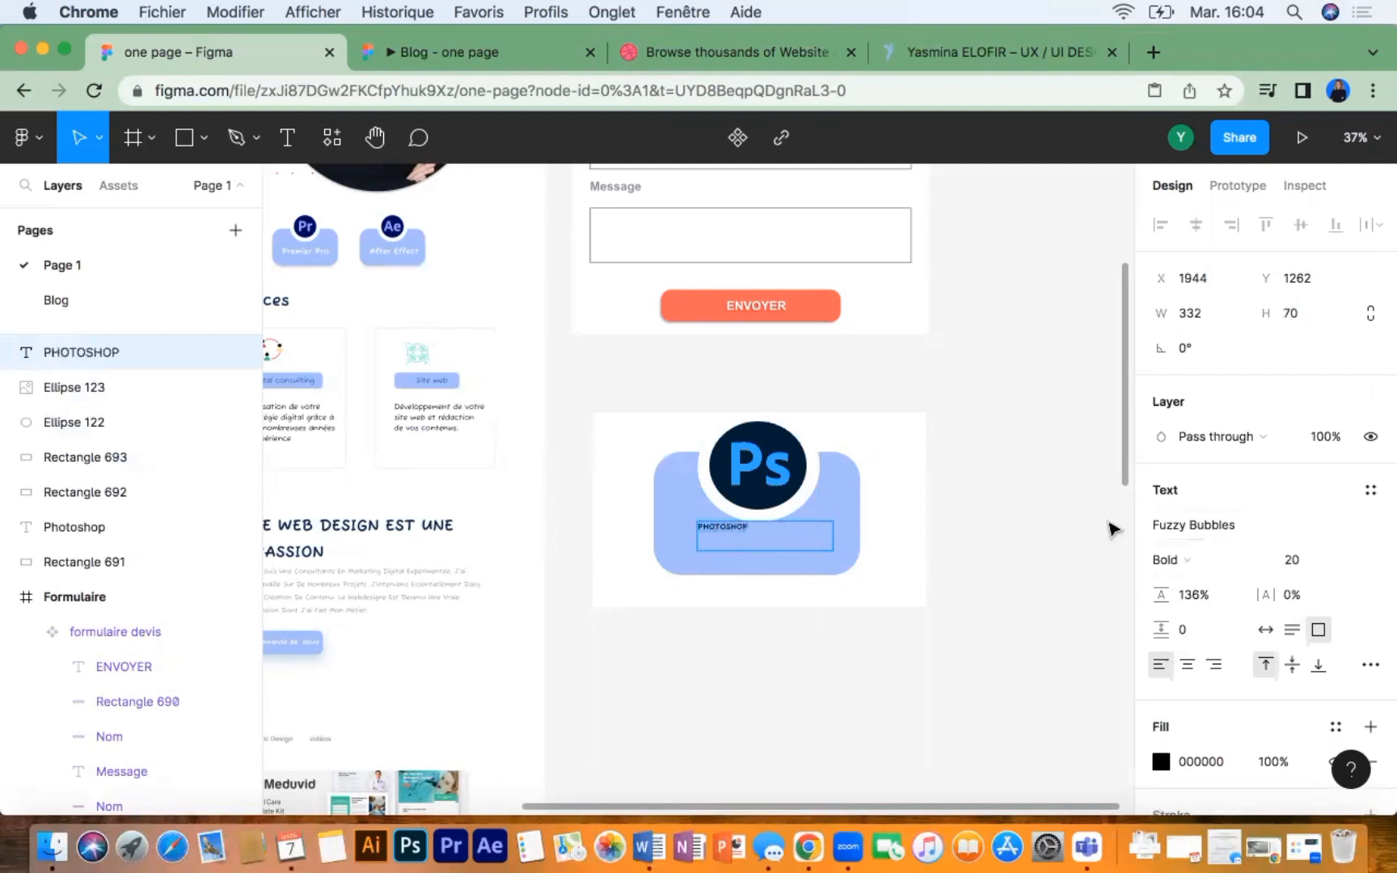
{"action": "left_click", "coordinate": [1187, 664]}
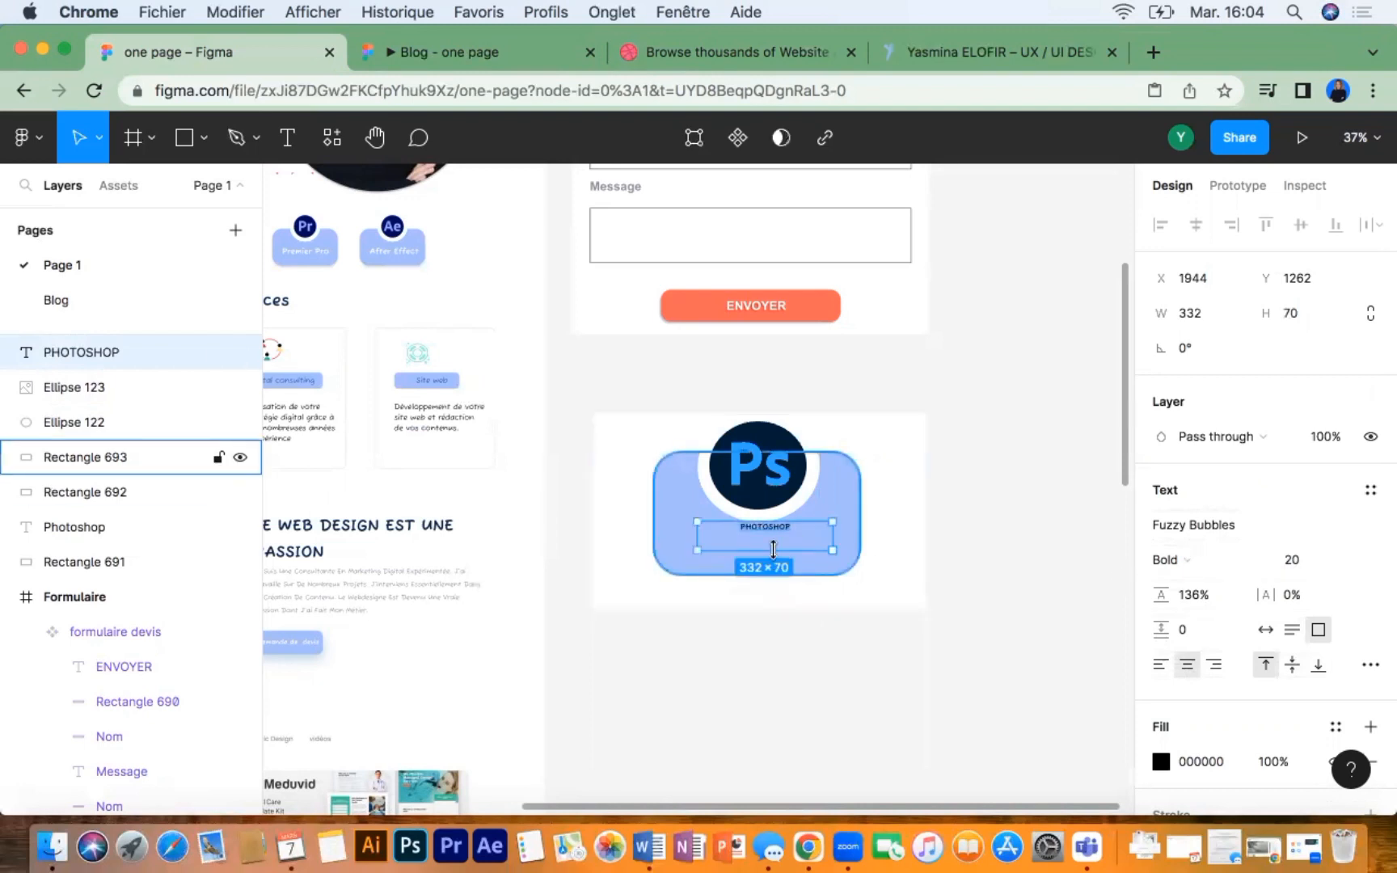
Step: Shrink the PHOTOSHOP text box to about 332 × 32, centre it under the logo and set its font size to 30
{"action": "mouse_move", "coordinate": [774, 551]}
{"action": "left_mouse_down"}
{"action": "mouse_move", "coordinate": [773, 535]}
{"action": "mouse_move", "coordinate": [778, 551]}
{"action": "left_mouse_up"}
{"action": "left_click", "coordinate": [786, 696]}
{"action": "left_click", "coordinate": [1293, 564]}
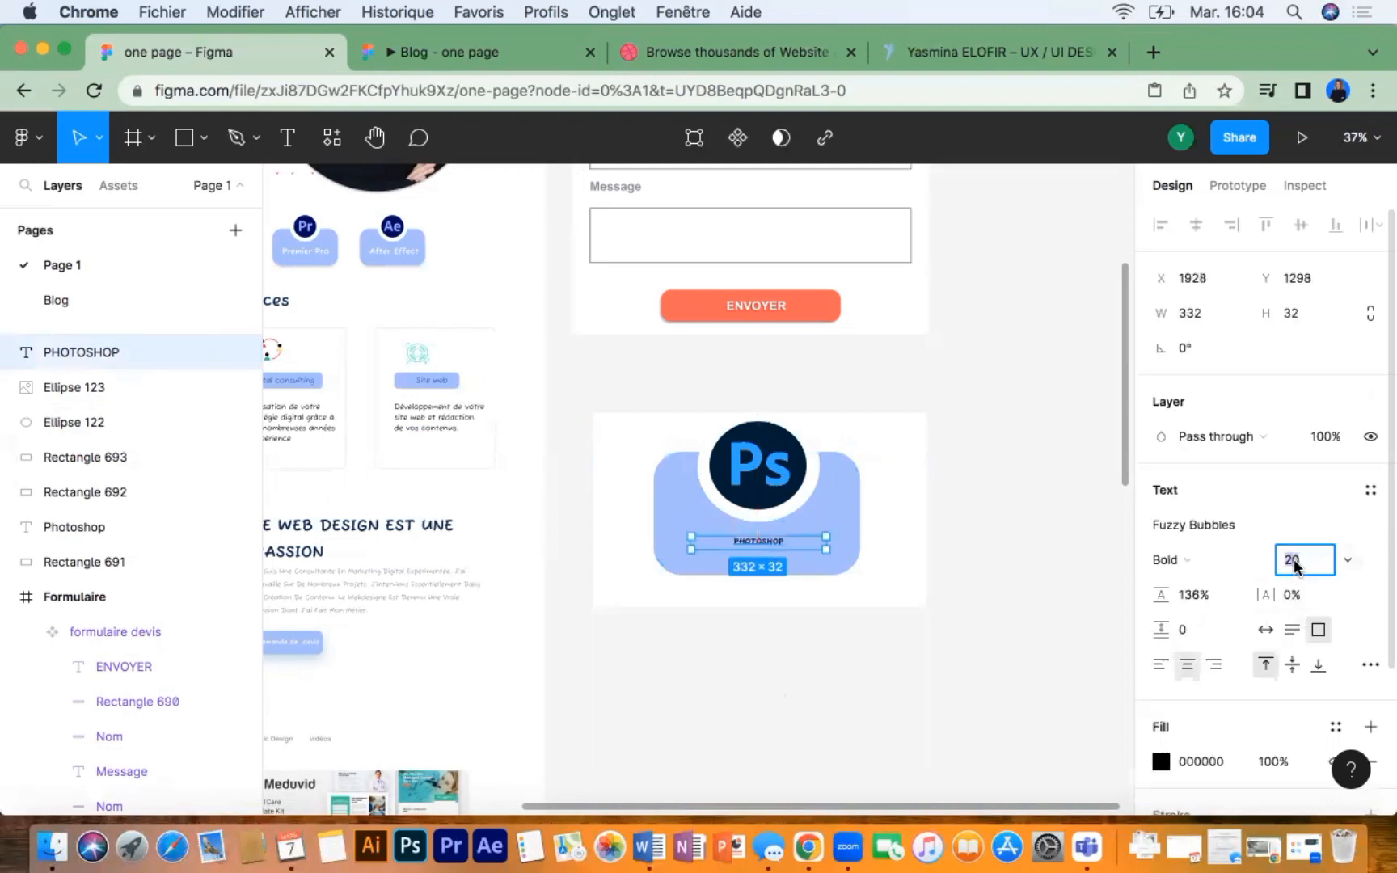
{"action": "left_click", "coordinate": [857, 734]}
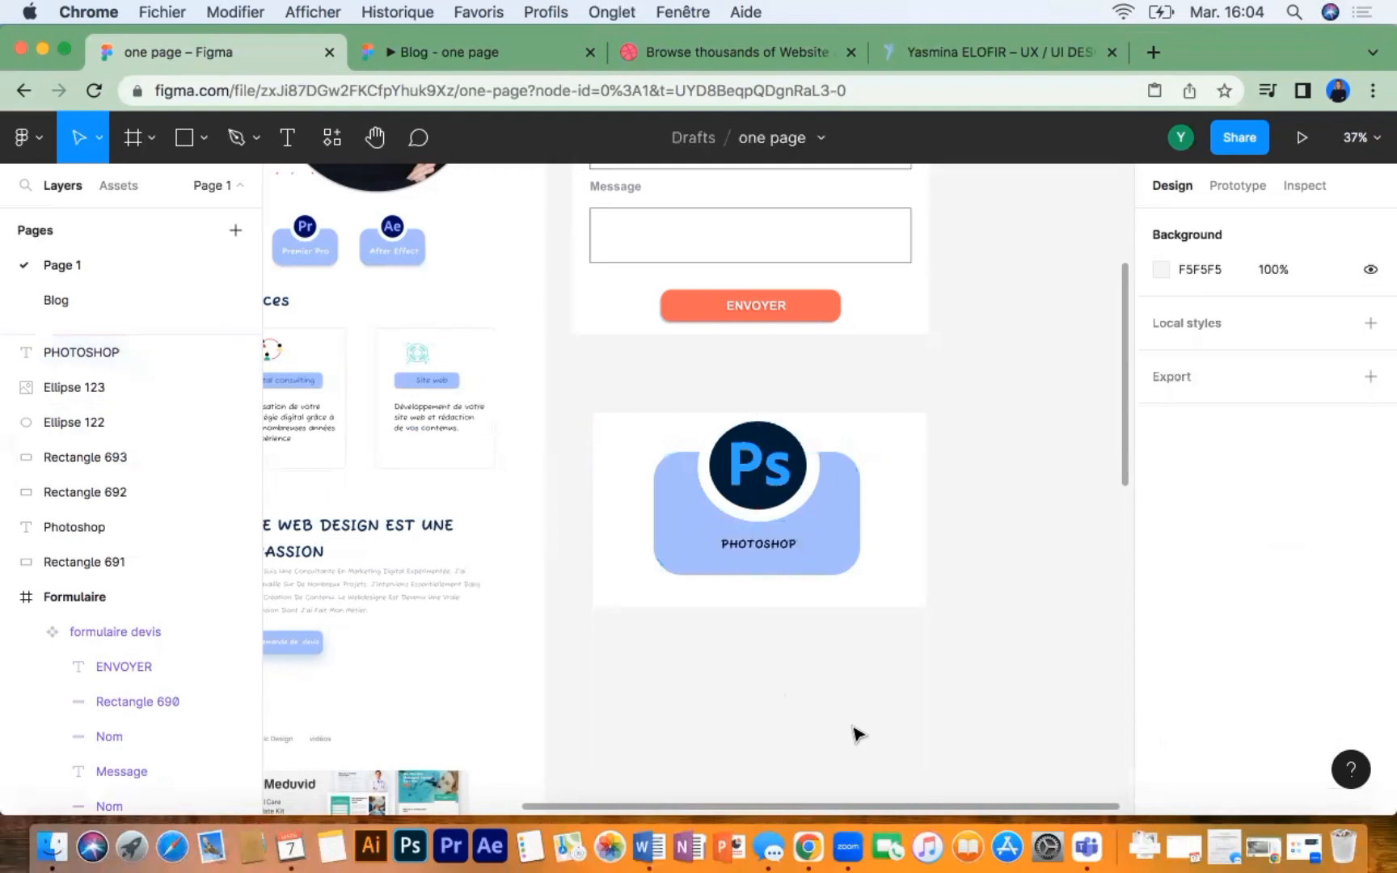
Step: Change the PHOTOSHOP label's text colour to white, FFFFFF
{"action": "left_click", "coordinate": [762, 549]}
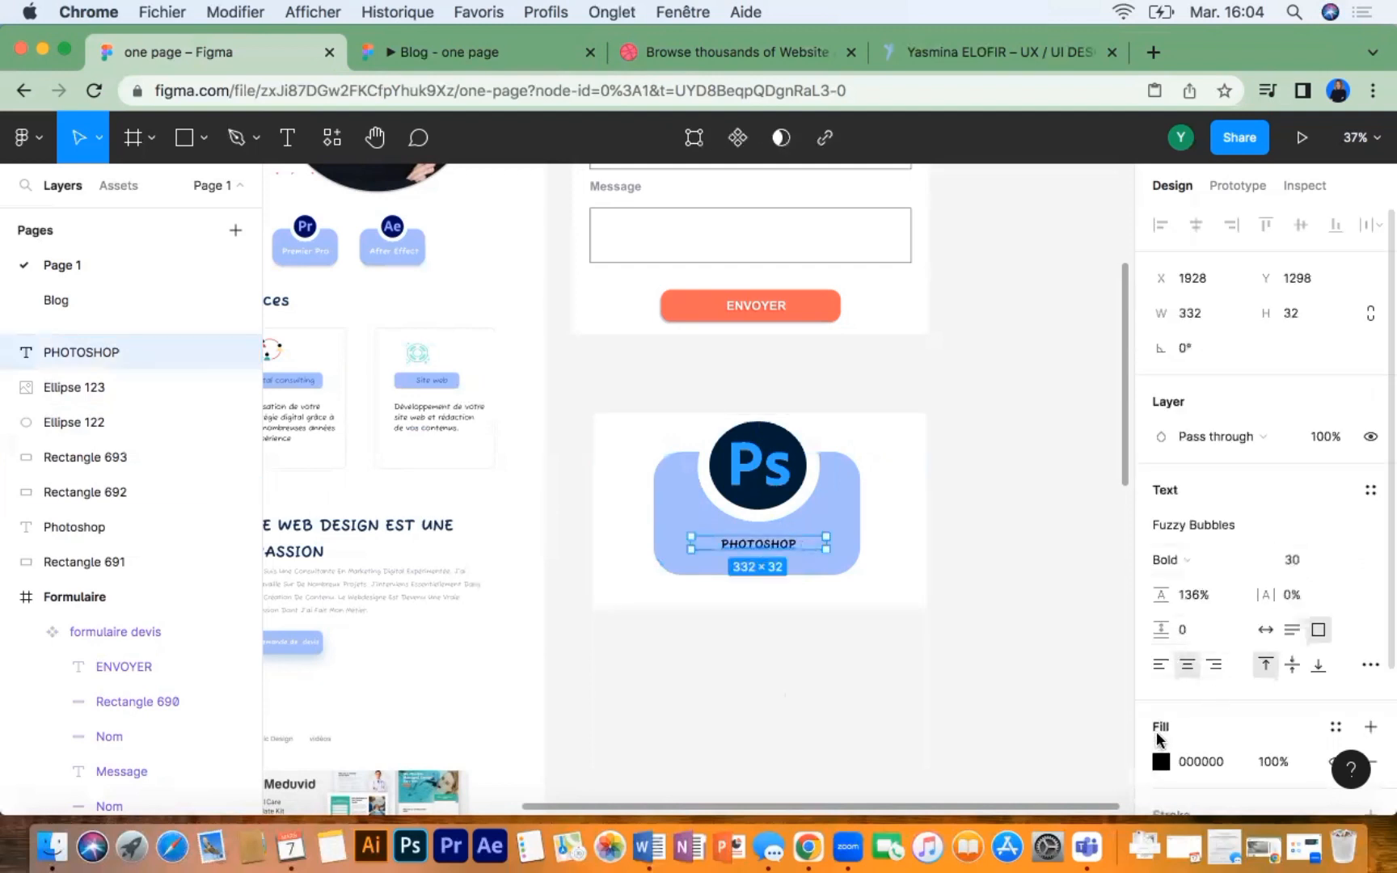
{"action": "left_click", "coordinate": [1185, 760]}
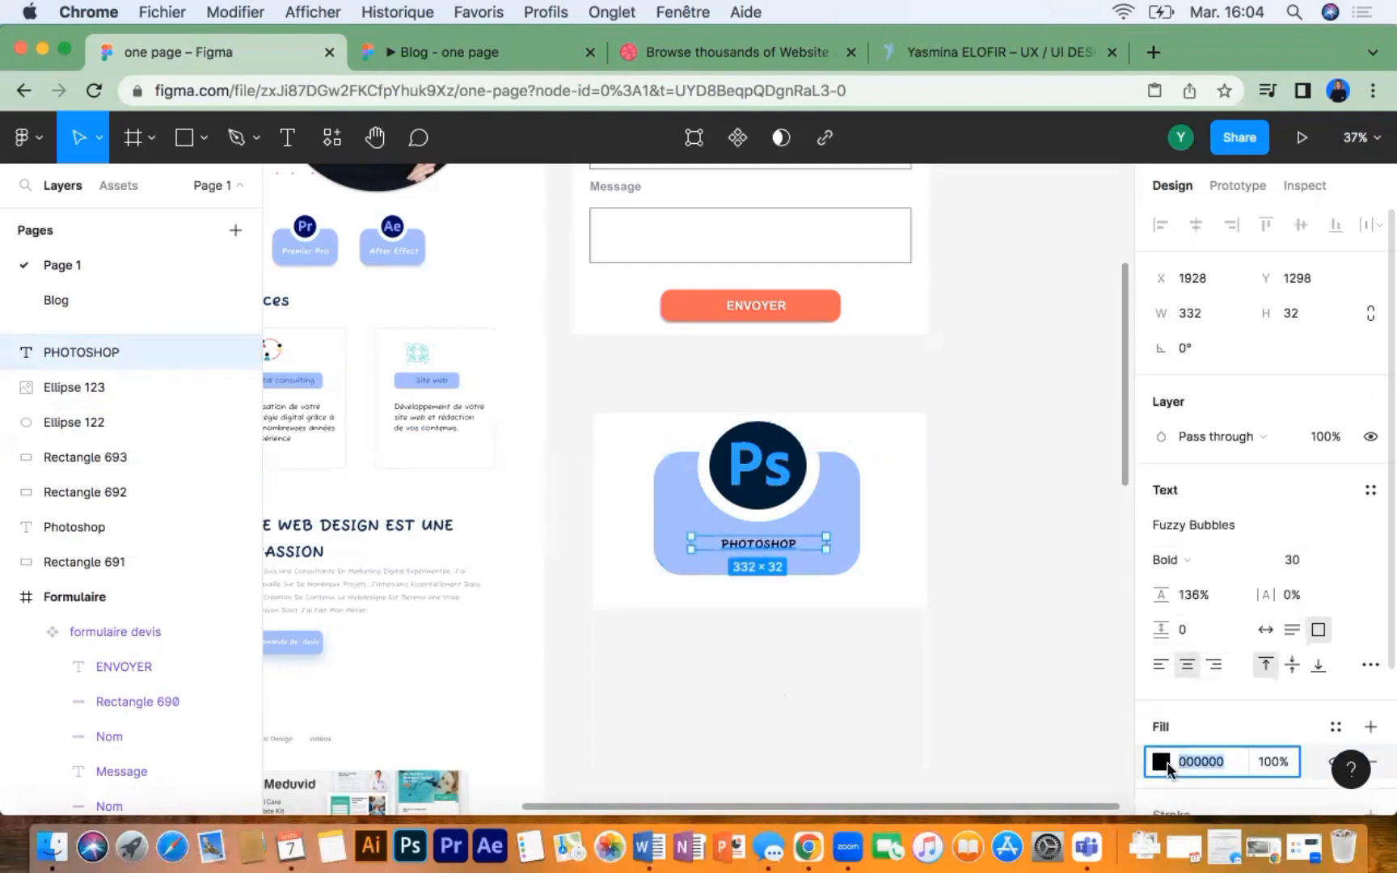
{"action": "left_click", "coordinate": [1161, 762]}
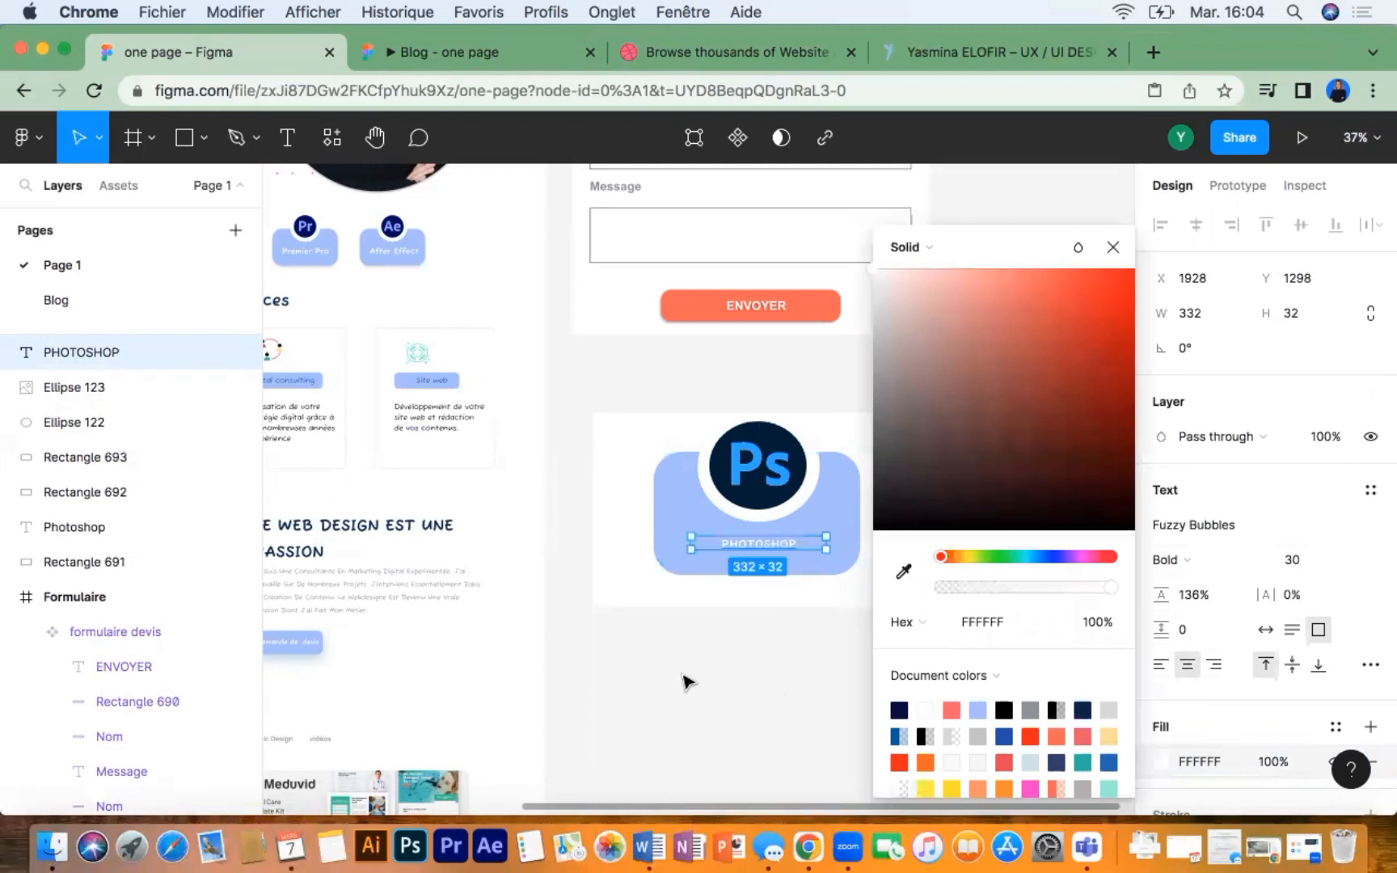
Step: Make the white background rectangle behind the Photoshop badge fully transparent by setting its fill opacity to 0%
{"action": "left_click", "coordinate": [683, 677]}
{"action": "left_click", "coordinate": [616, 503]}
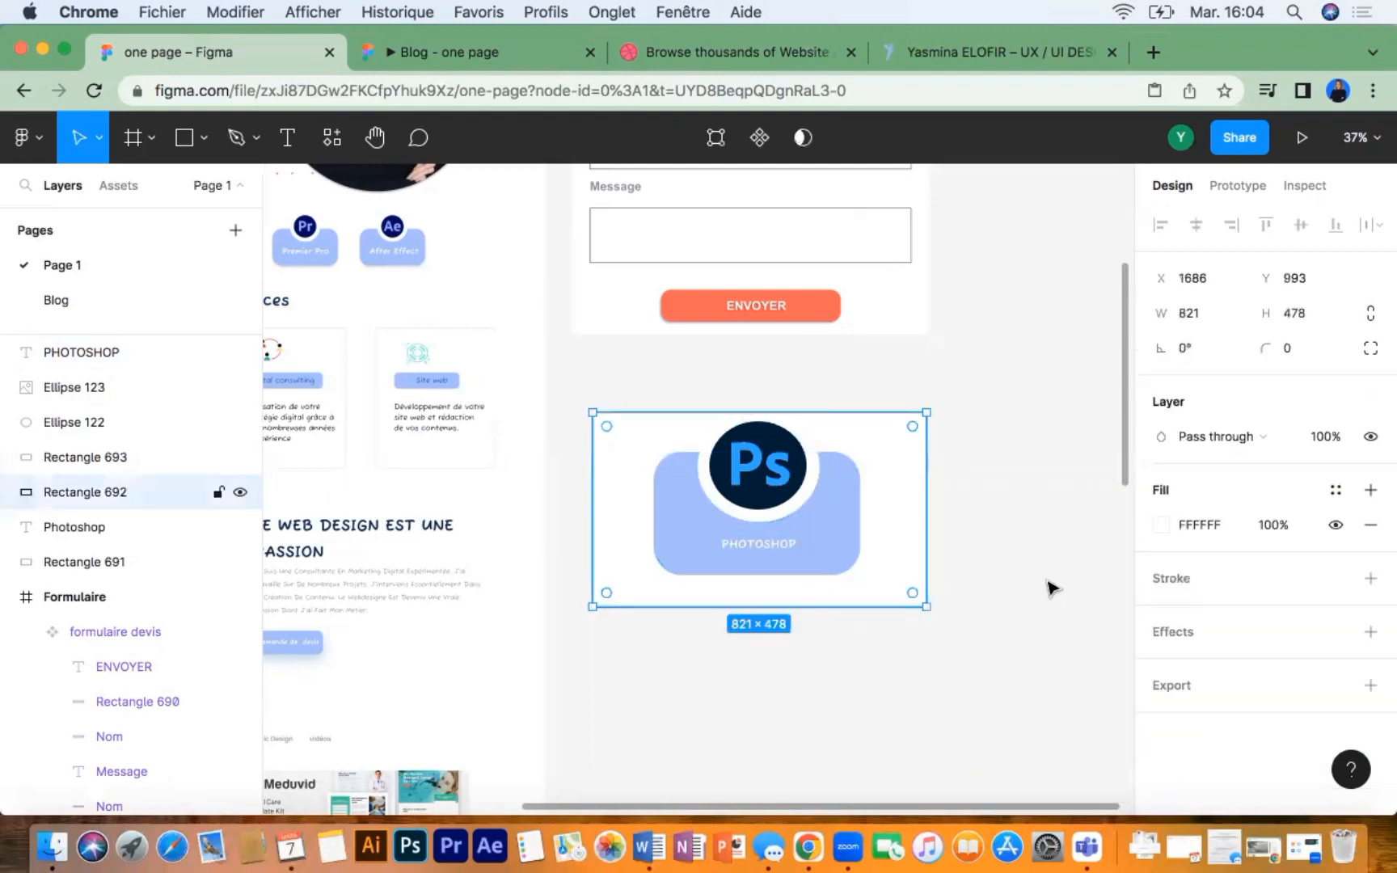
{"action": "left_click", "coordinate": [1164, 525]}
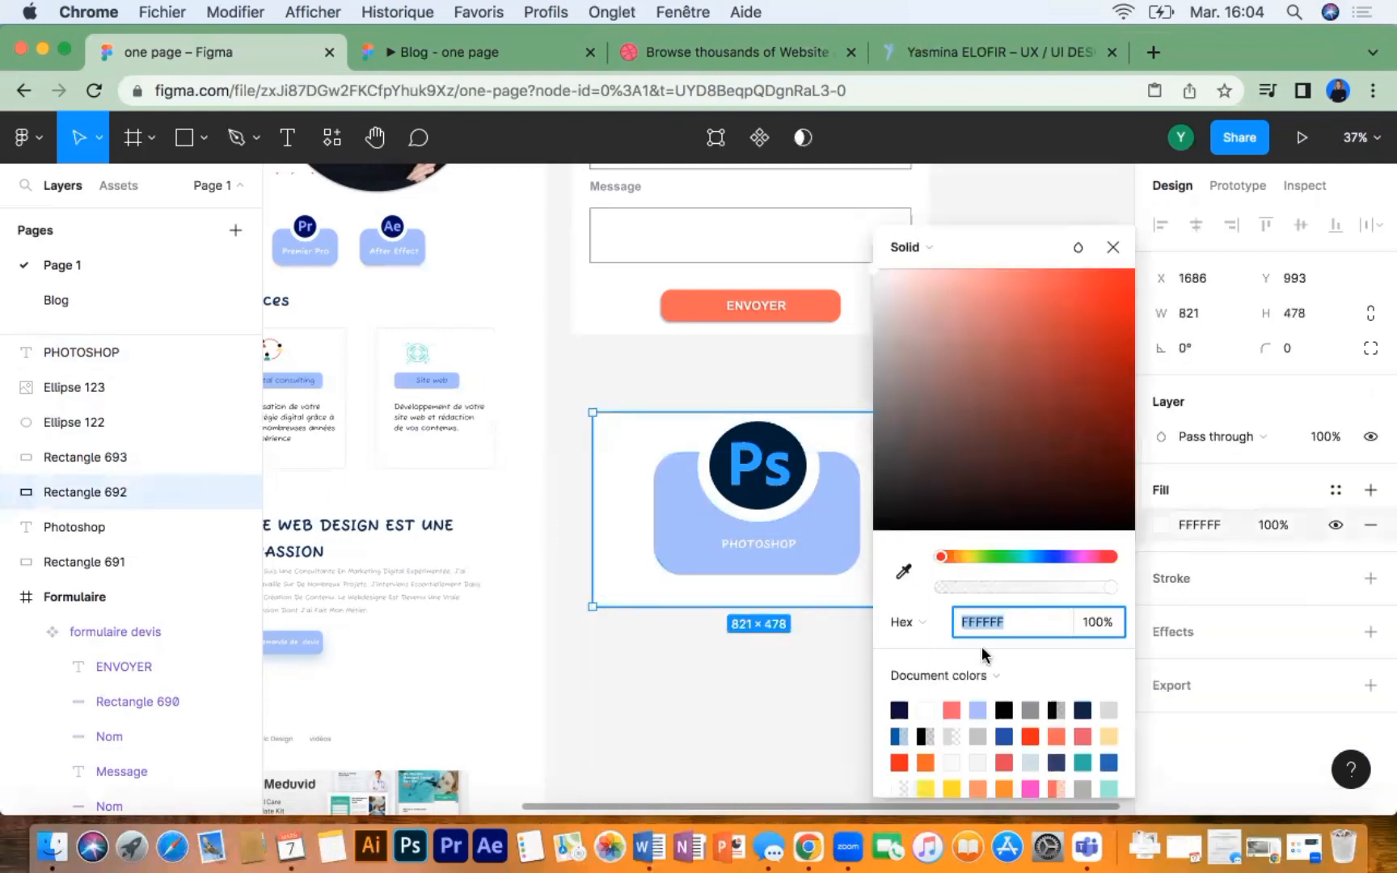
{"action": "left_click_drag", "start_coordinate": [1106, 599], "coordinate": [869, 596]}
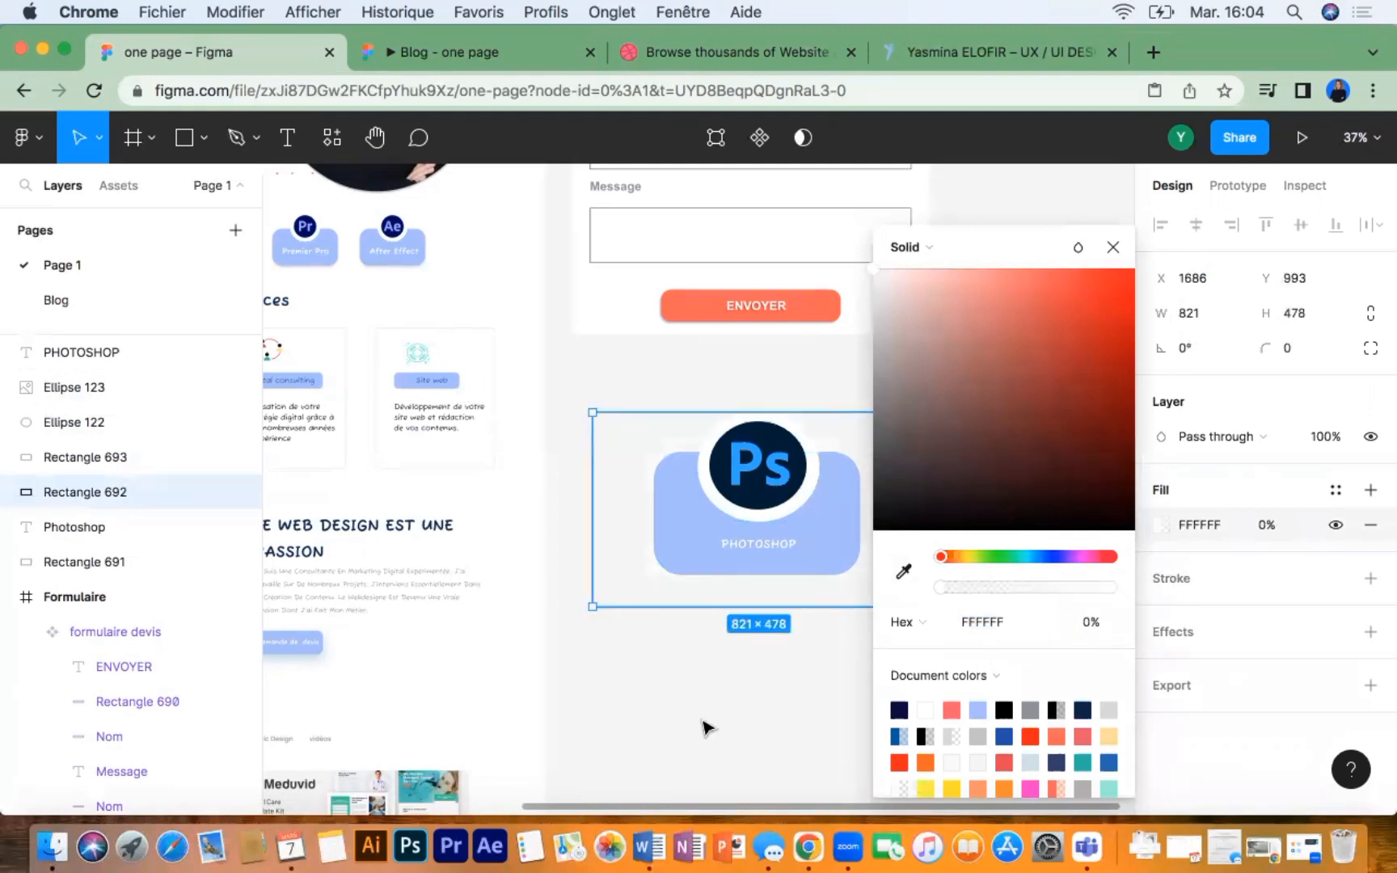
{"action": "left_click", "coordinate": [705, 727]}
Step: Add a 1x PNG export setting to the page with no object selected
{"action": "left_click", "coordinate": [667, 469]}
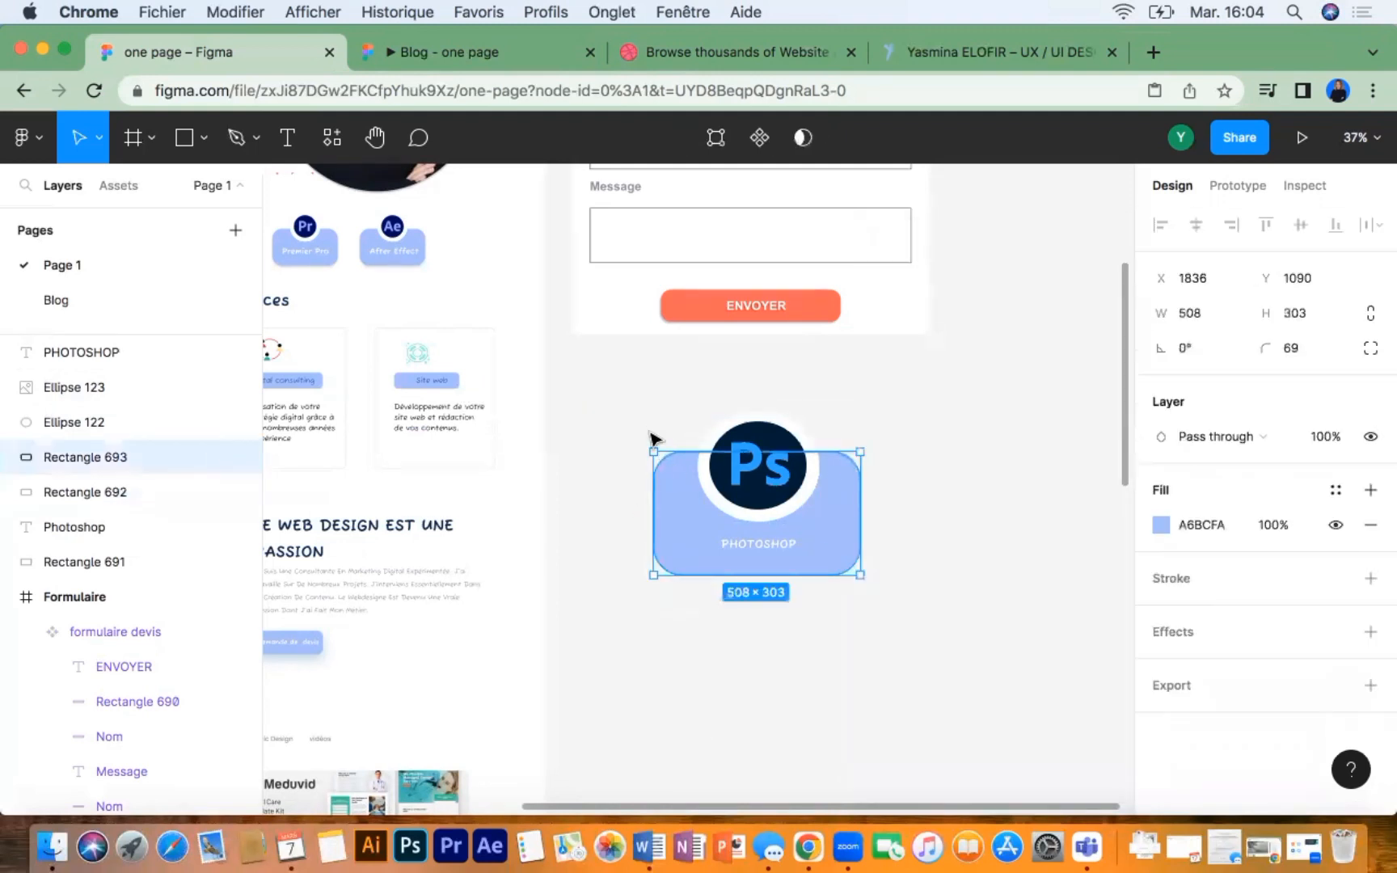
{"action": "left_click", "coordinate": [651, 437]}
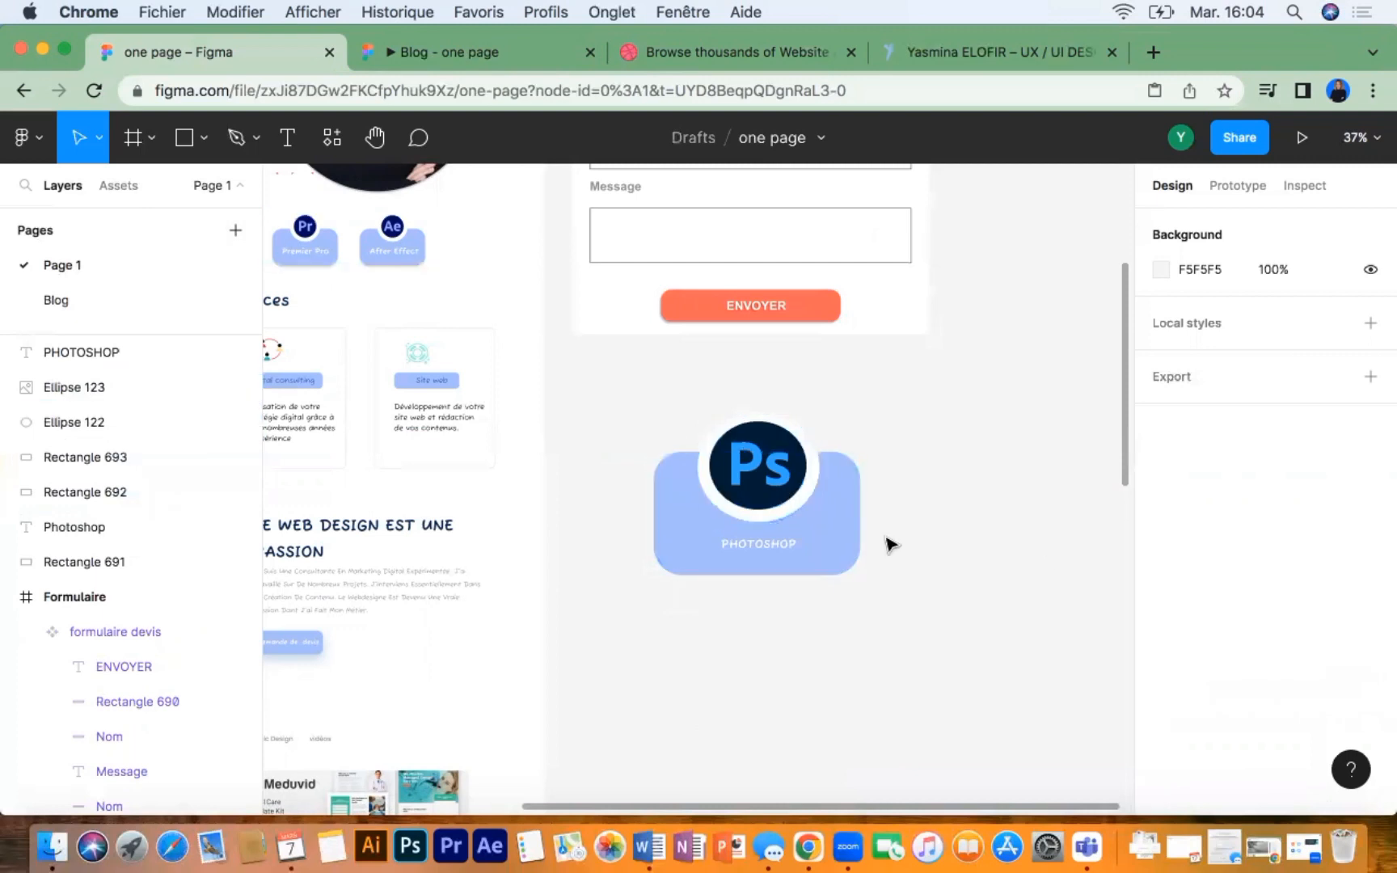
{"action": "left_click", "coordinate": [856, 534]}
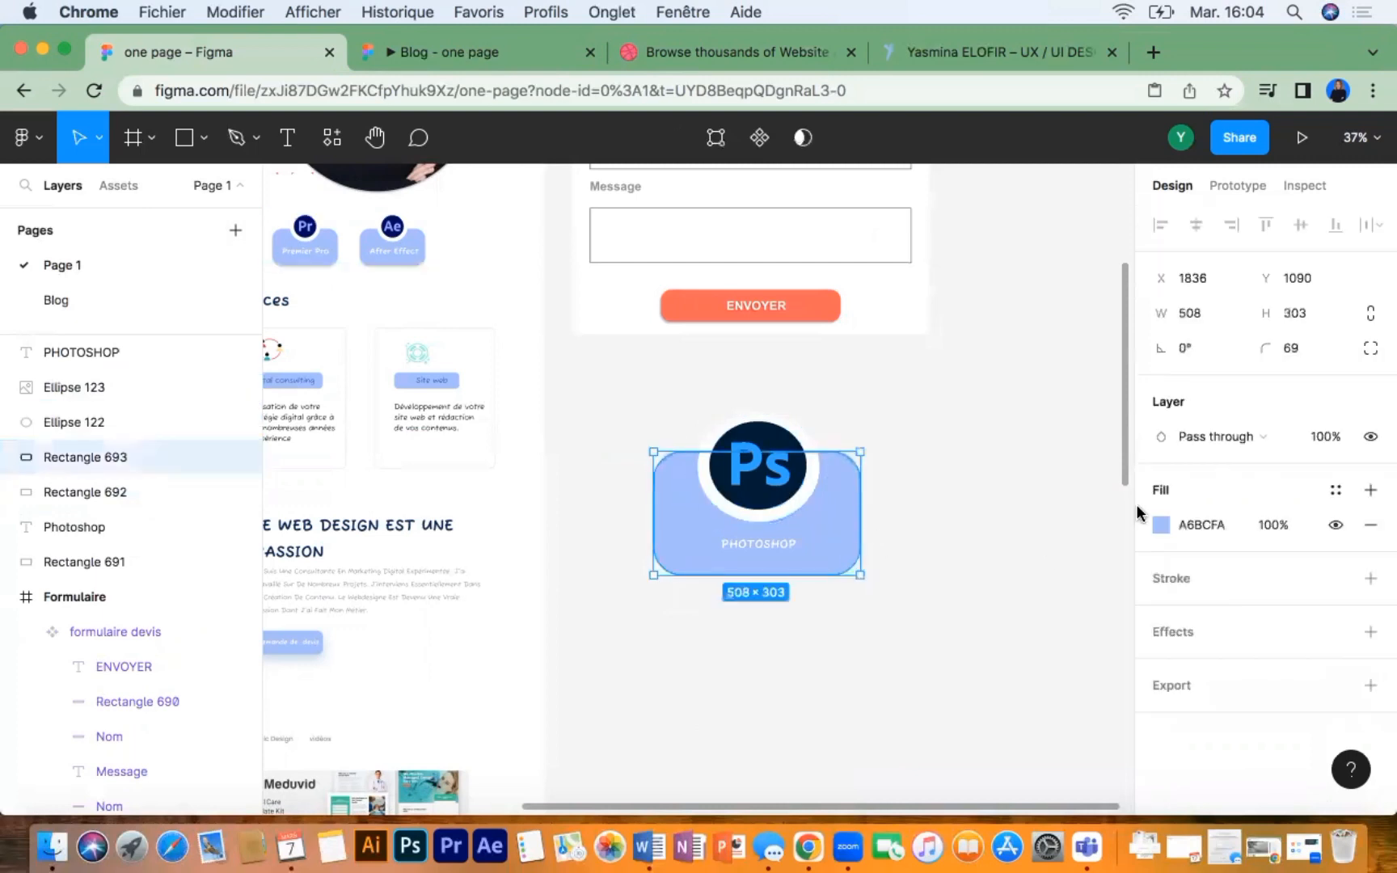
{"action": "left_click", "coordinate": [661, 434]}
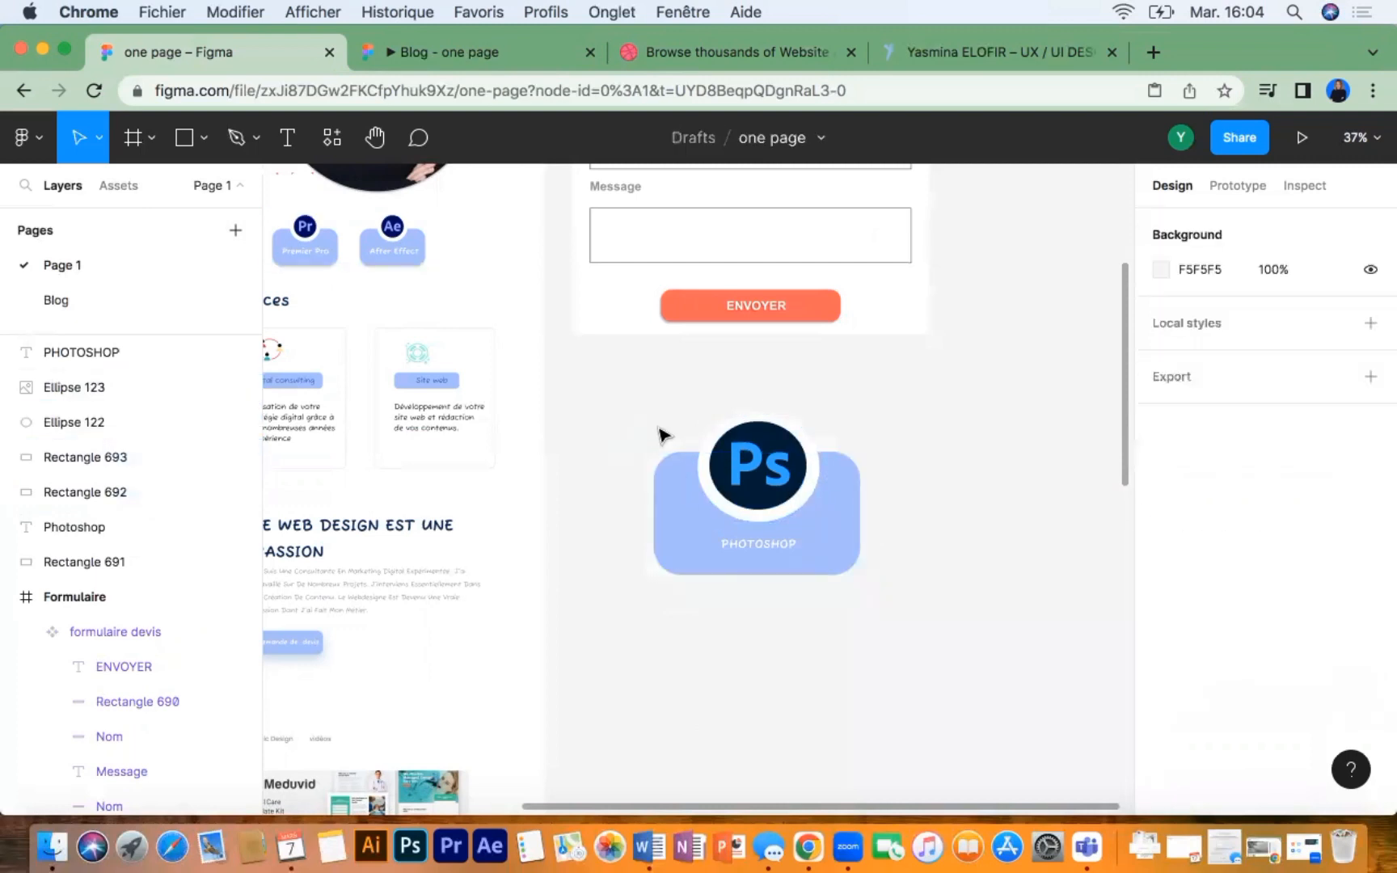
{"action": "left_click", "coordinate": [1171, 377]}
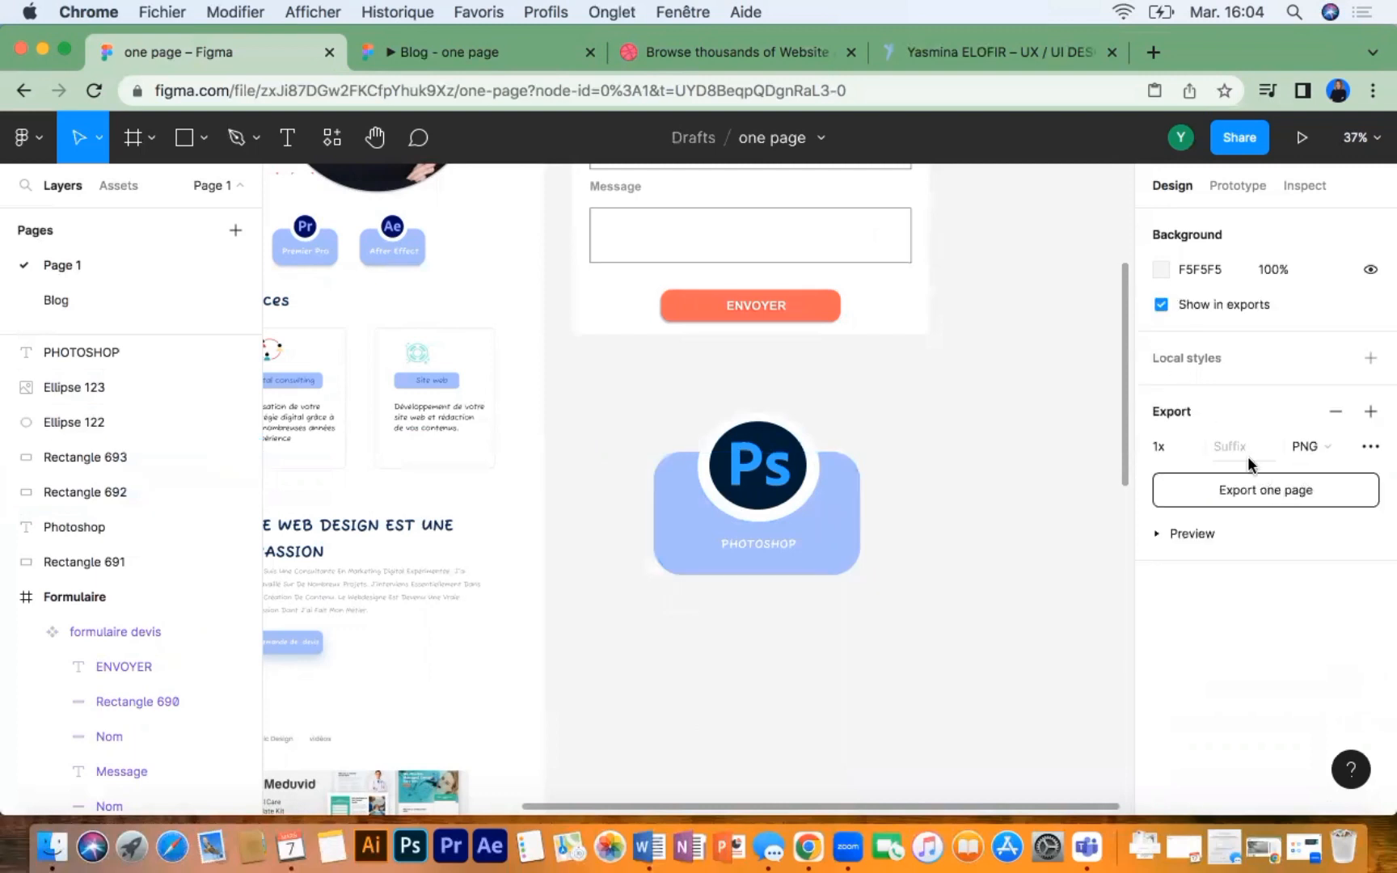
Step: Delete the badge's blue rounded rectangle, its PHOTOSHOP label and the Ps logo ellipse
{"action": "left_click", "coordinate": [705, 552]}
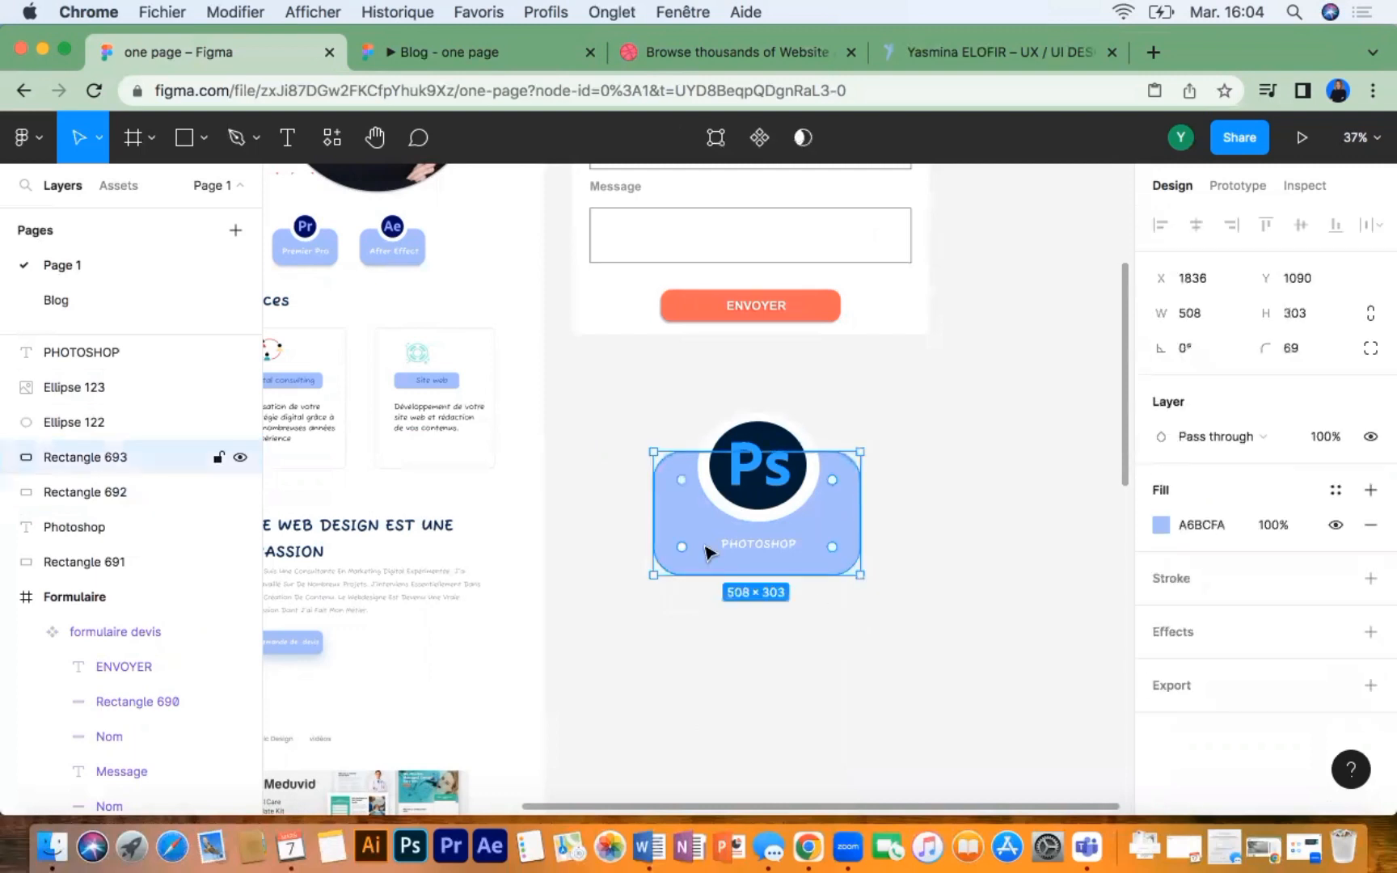
{"action": "key", "text": "Delete"}
{"action": "left_click", "coordinate": [760, 550]}
{"action": "key", "text": "Delete"}
{"action": "left_click", "coordinate": [758, 497]}
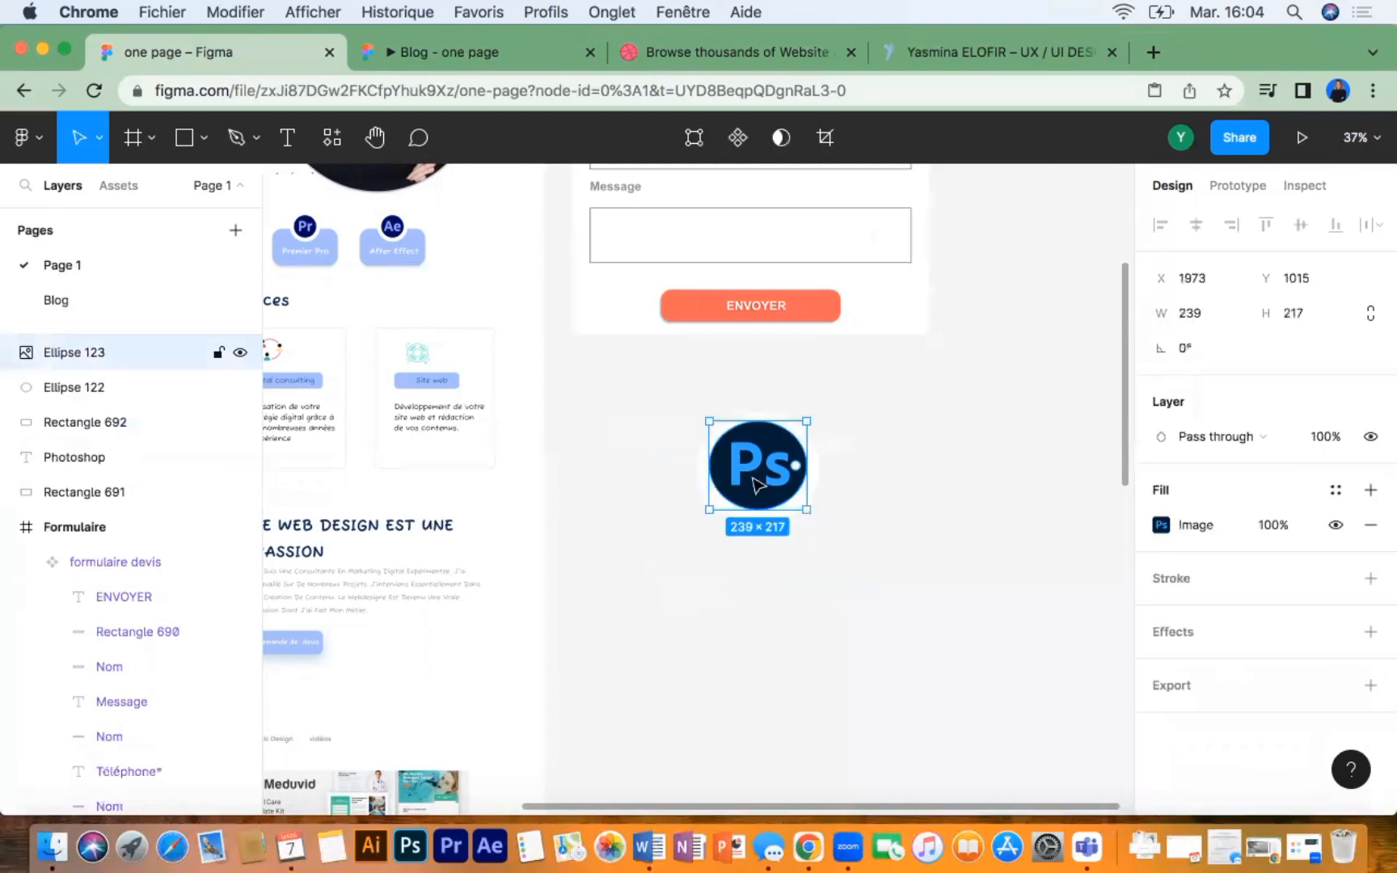
{"action": "key", "text": "Delete"}
Step: Reshape the remaining white ellipse into a downward-stretched crescent by moving its vector points, and remove its fill
{"action": "double_click", "coordinate": [769, 487]}
{"action": "key", "text": "super+a"}
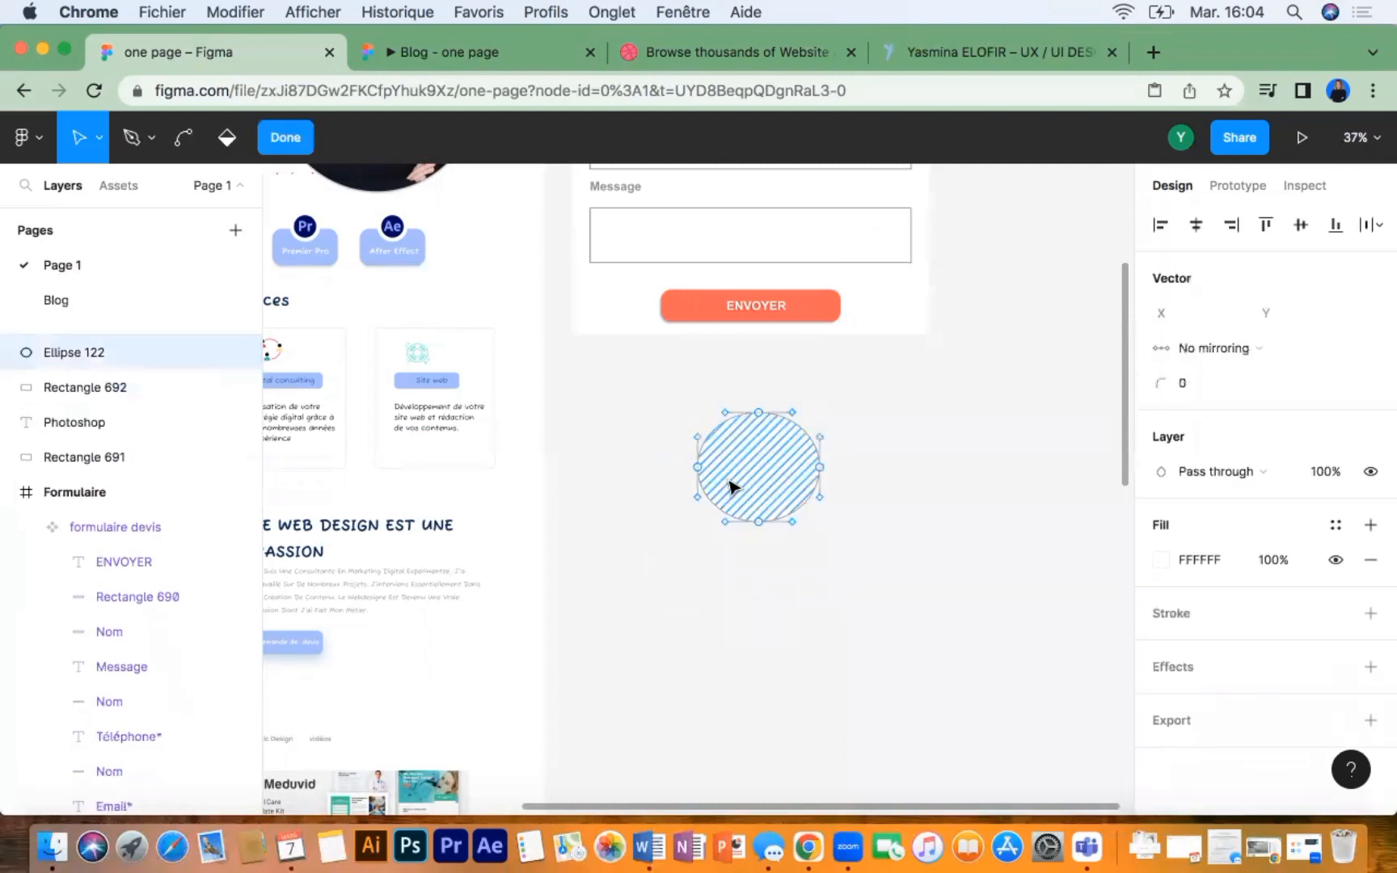
{"action": "left_click_drag", "start_coordinate": [697, 469], "coordinate": [836, 477]}
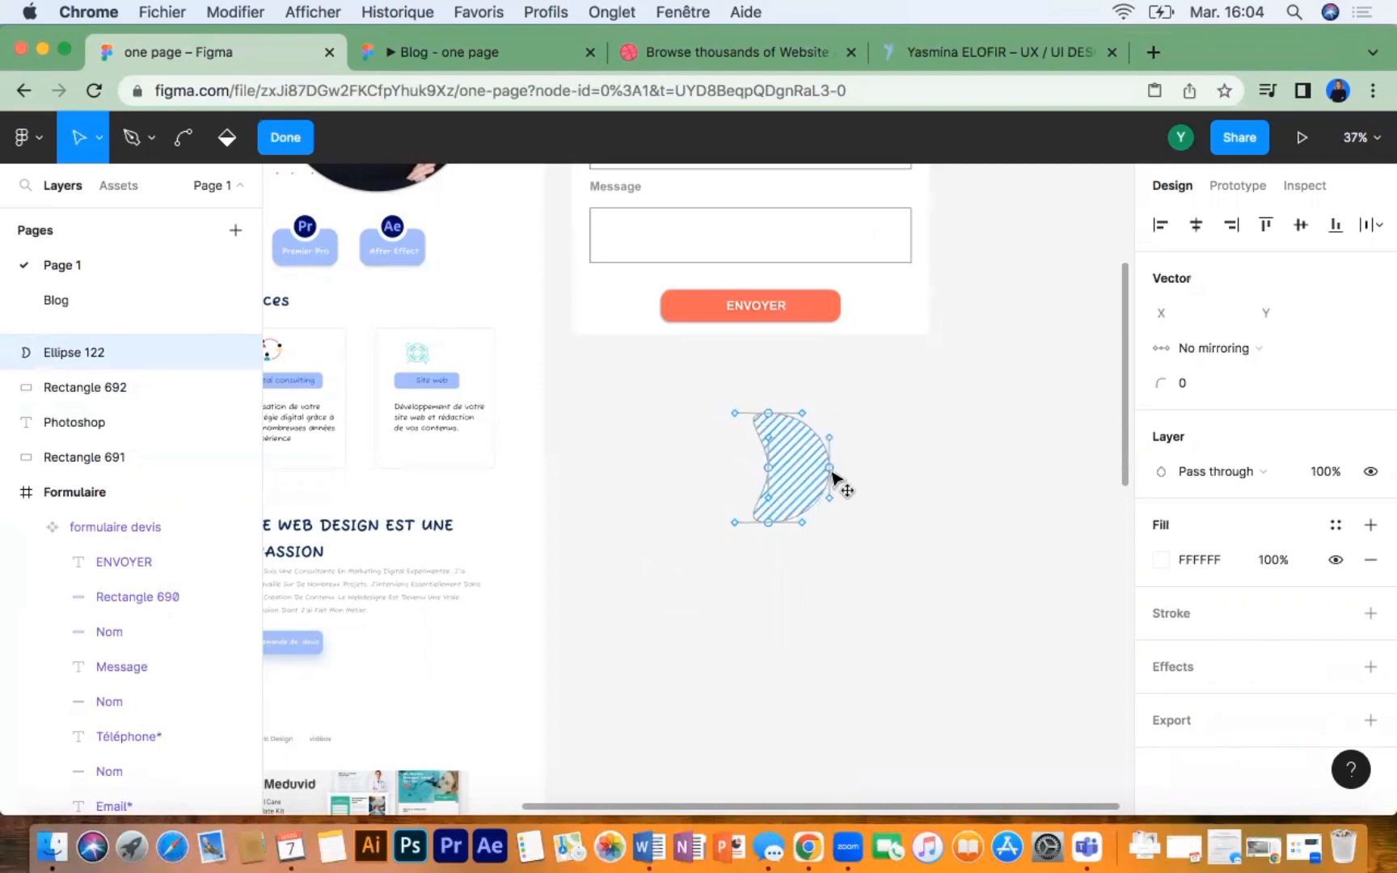
{"action": "left_click", "coordinate": [774, 526]}
{"action": "left_click_drag", "start_coordinate": [774, 525], "coordinate": [776, 556]}
{"action": "left_click", "coordinate": [712, 511]}
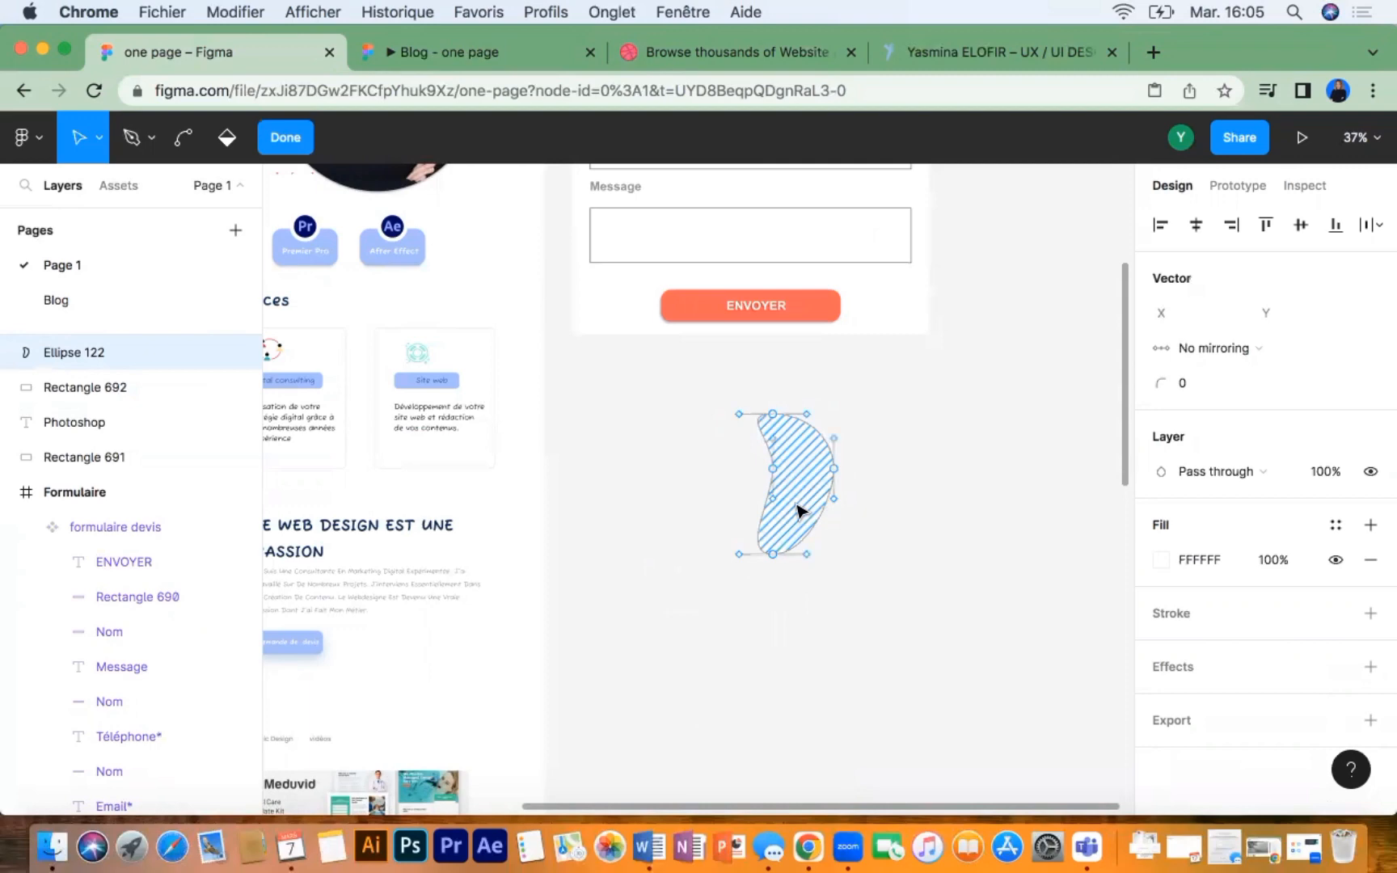
{"action": "key", "text": "BackSpace"}
{"action": "scroll", "coordinate": [683, 489], "scroll_direction": "left", "scroll_amount": 2}
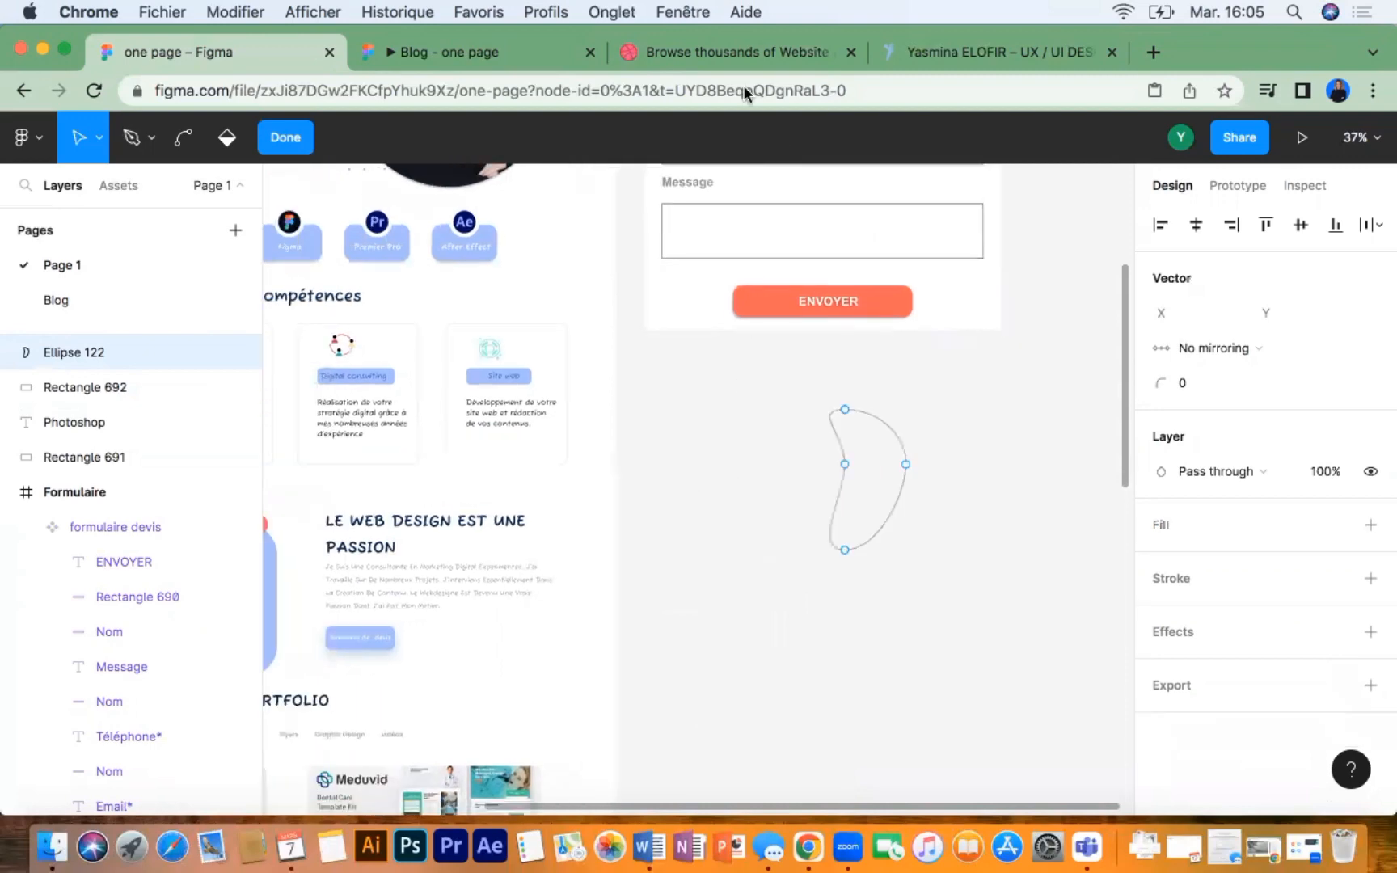
{"action": "left_click", "coordinate": [728, 55]}
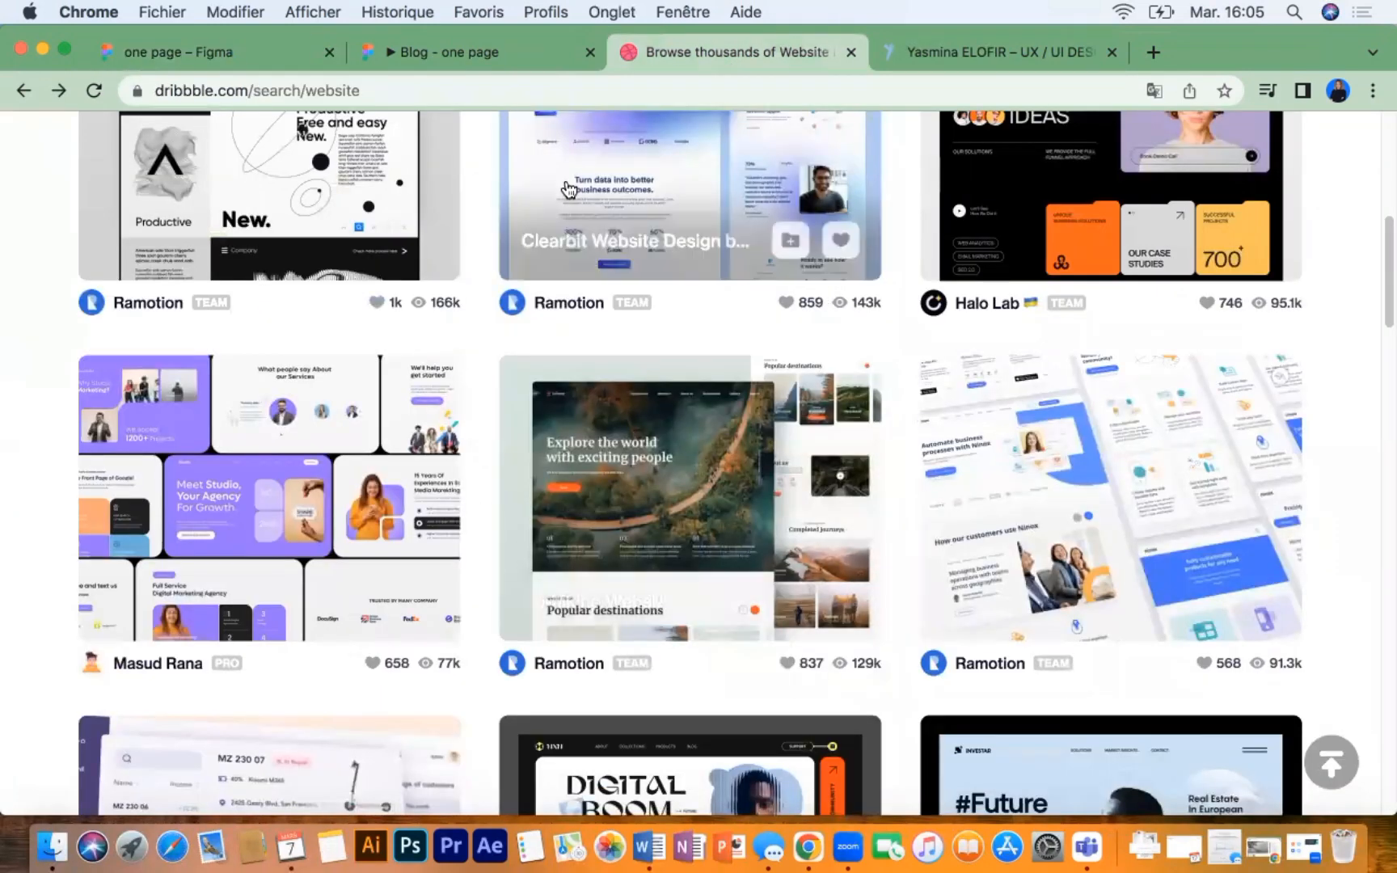
{"action": "left_click", "coordinate": [390, 49]}
{"action": "left_click", "coordinate": [226, 59]}
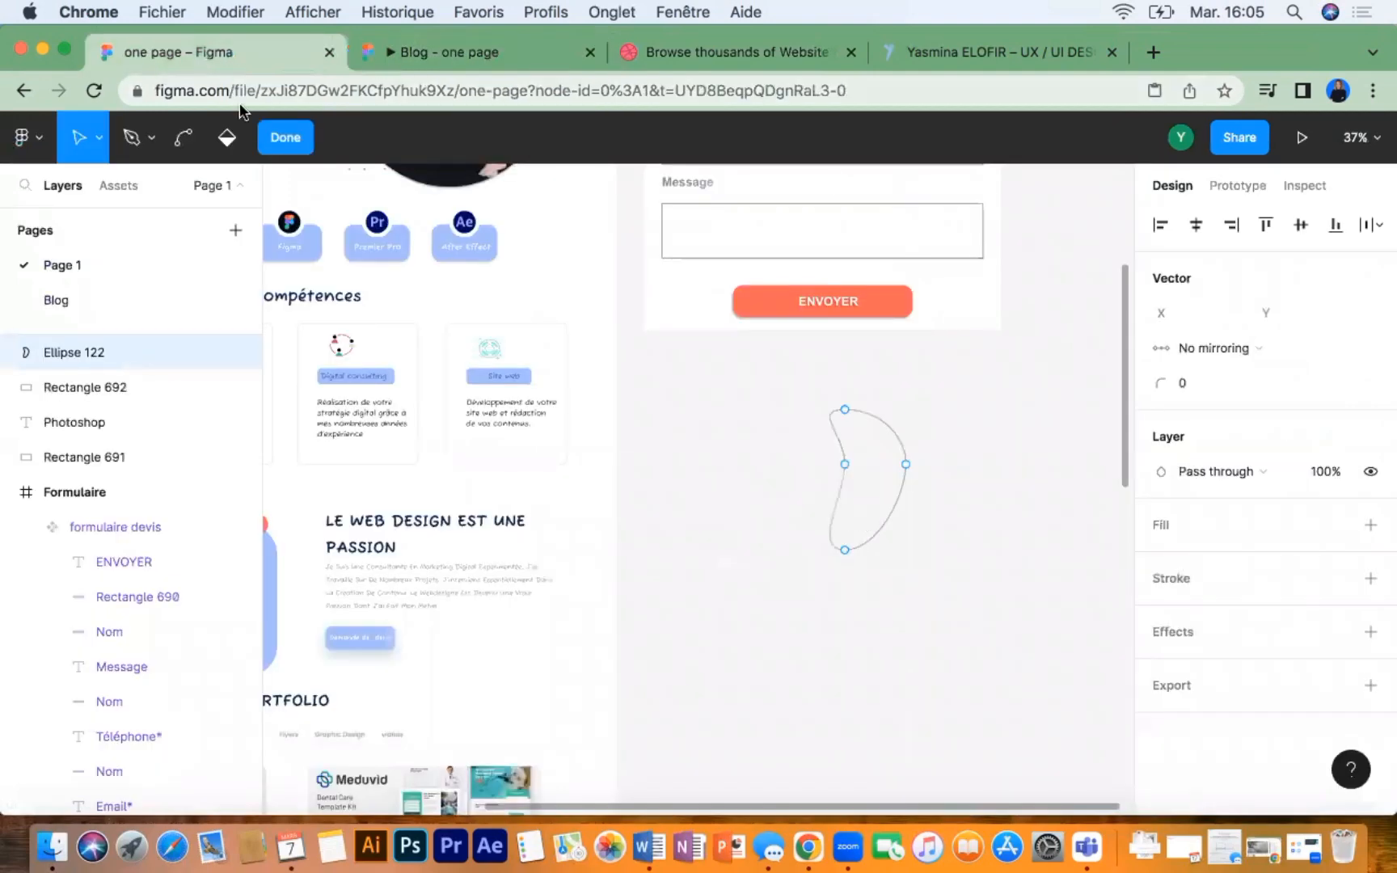
Step: Leave vector editing and delete the remaining crescent outline from the canvas
{"action": "key", "text": "Escape"}
{"action": "key", "text": "BackSpace"}
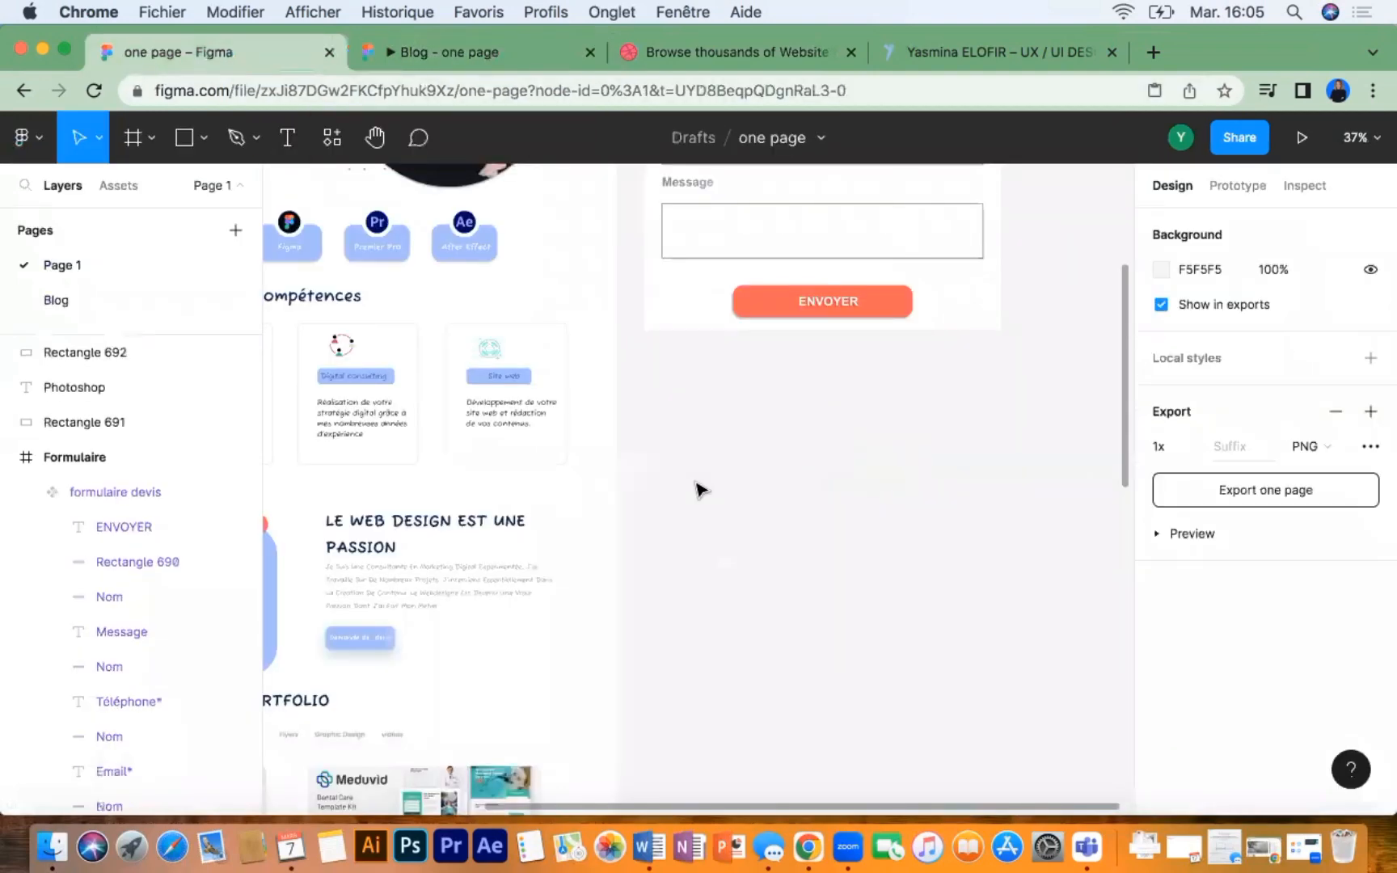
Step: Present the portfolio page as a prototype and scale the preview with Fit width
{"action": "scroll", "coordinate": [700, 488], "scroll_direction": "left", "scroll_amount": 5}
{"action": "scroll", "coordinate": [700, 489], "scroll_direction": "up", "scroll_amount": 10}
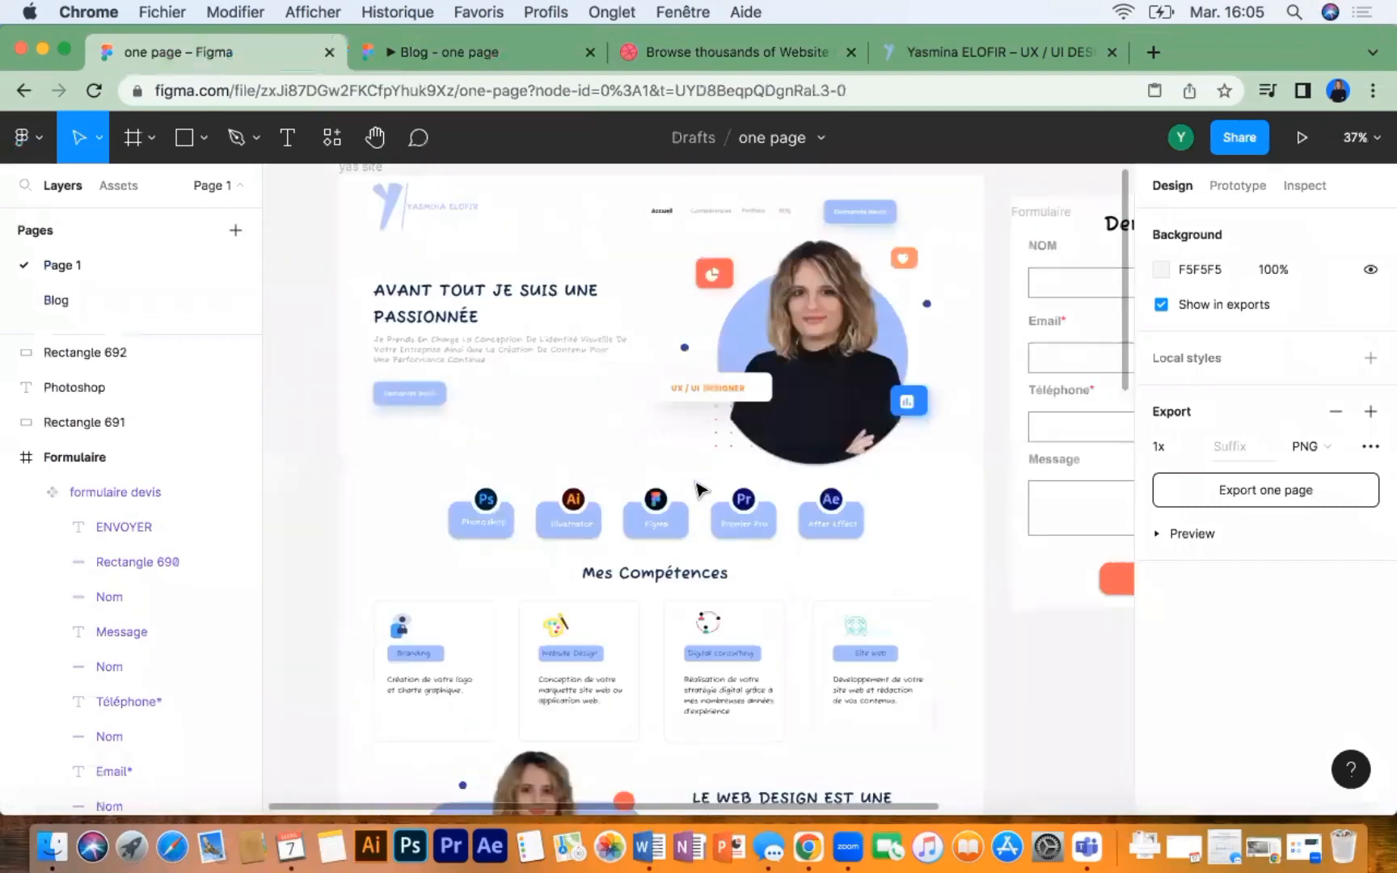
{"action": "scroll", "coordinate": [700, 489], "scroll_direction": "up", "scroll_amount": 1}
{"action": "scroll", "coordinate": [700, 490], "scroll_direction": "down", "scroll_amount": 2}
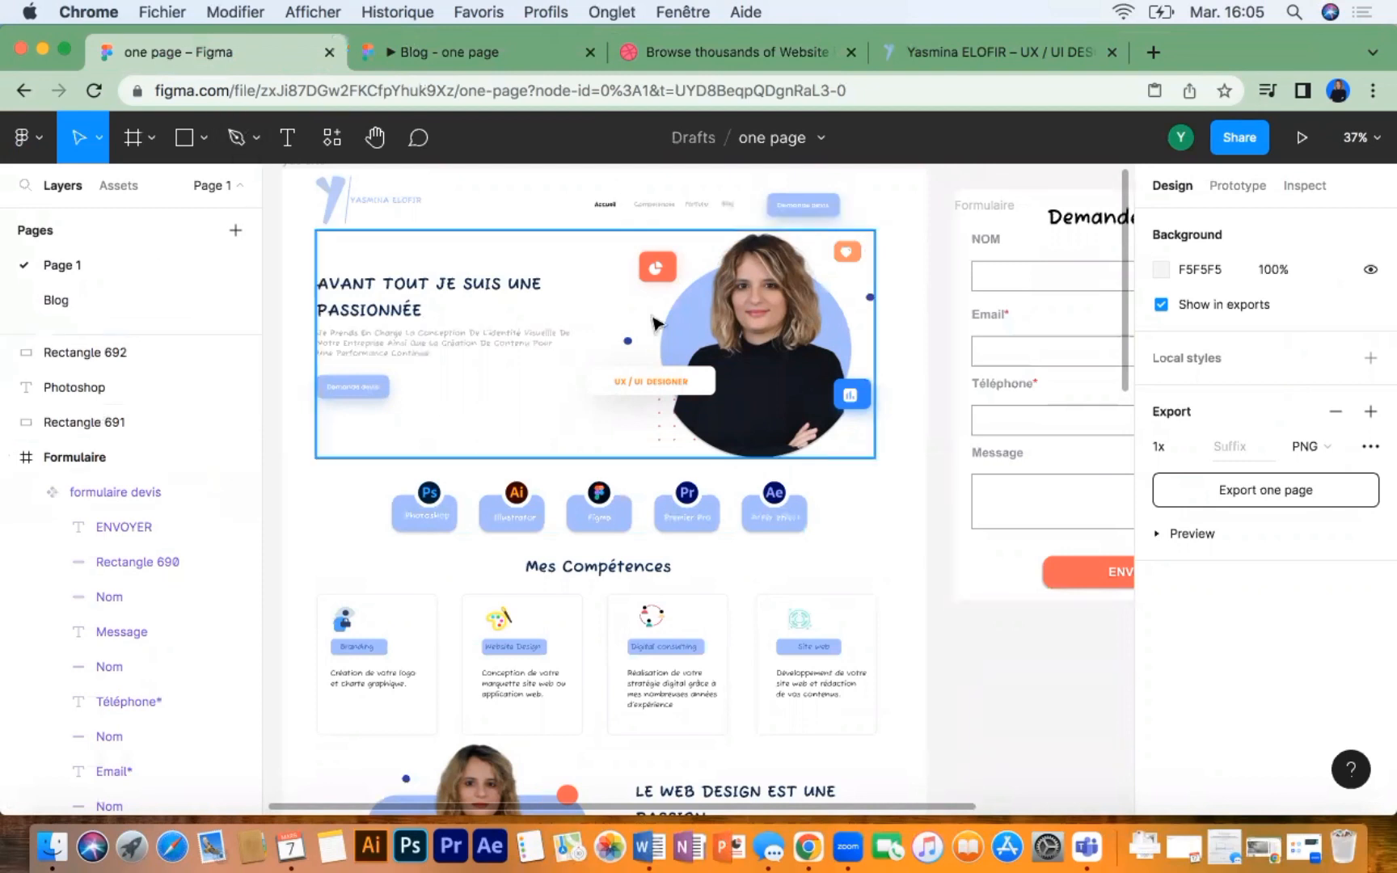
{"action": "left_click", "coordinate": [1302, 139]}
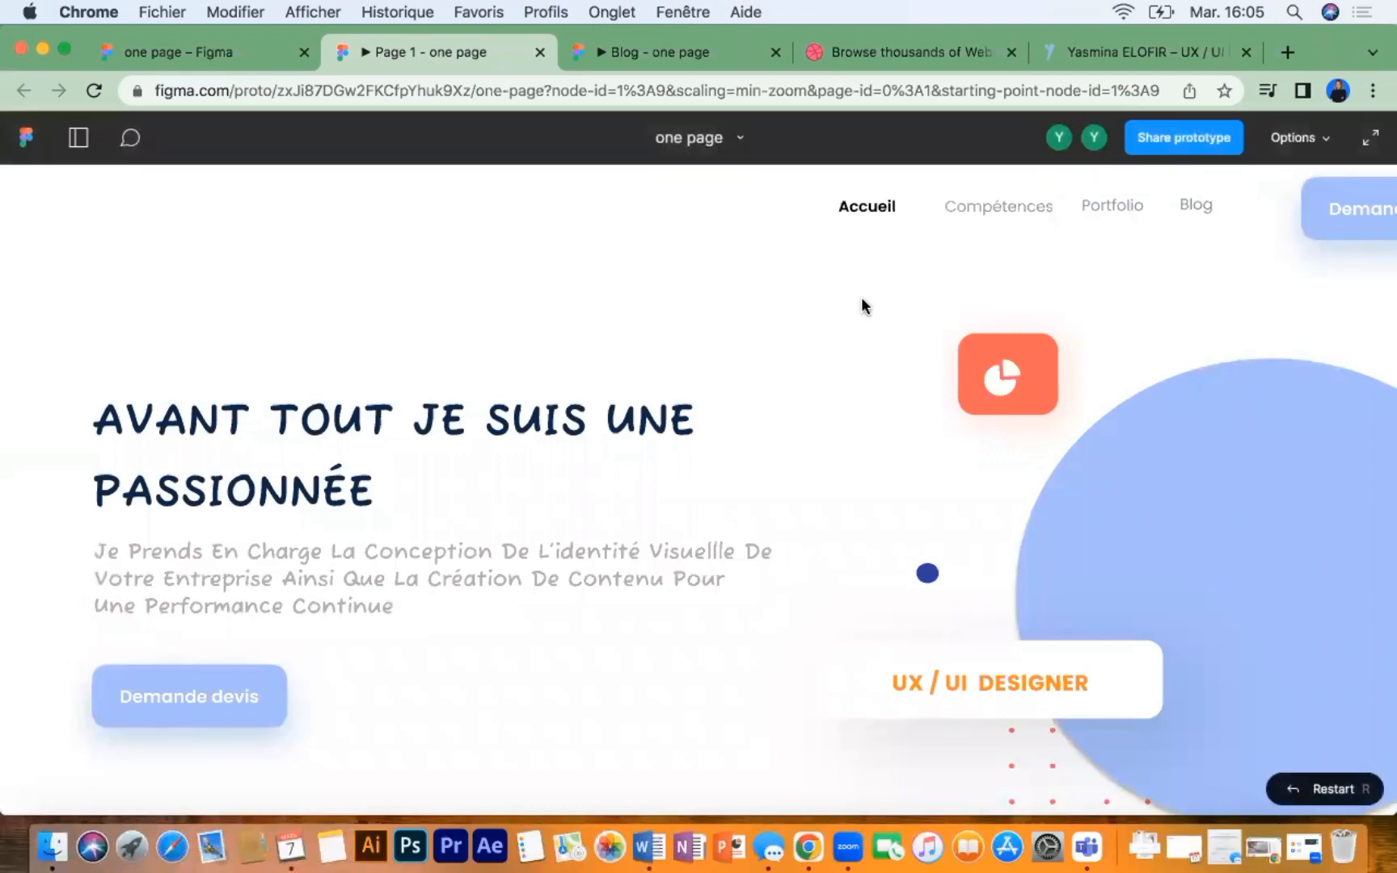
{"action": "left_click", "coordinate": [1308, 139]}
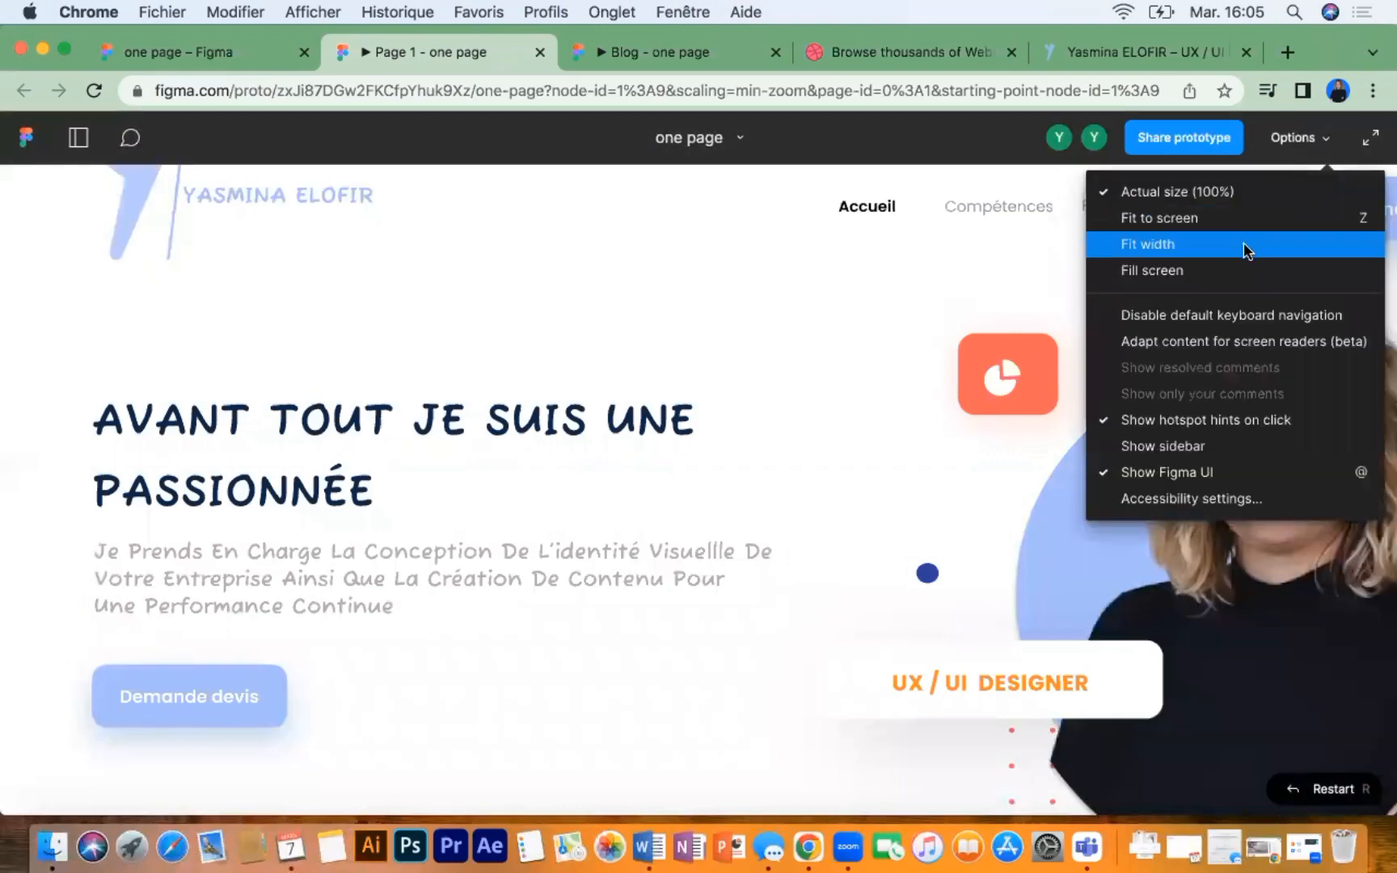
{"action": "left_click", "coordinate": [1250, 244]}
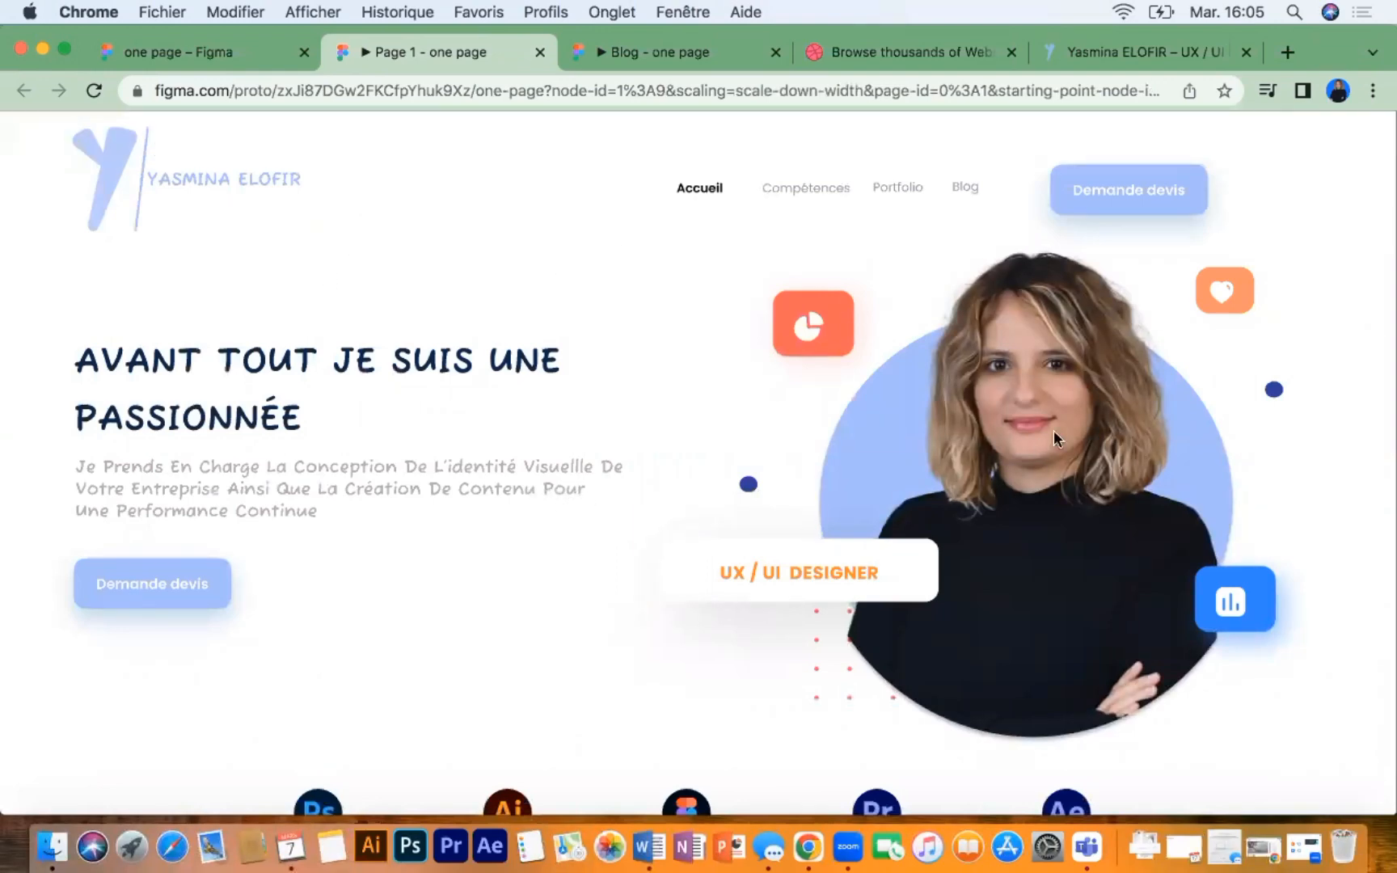
Step: Review the whole prototype page, from the header and software badges through Mes Compétences to the Portfolio section
{"action": "scroll", "coordinate": [1054, 439], "scroll_direction": "down", "scroll_amount": 15}
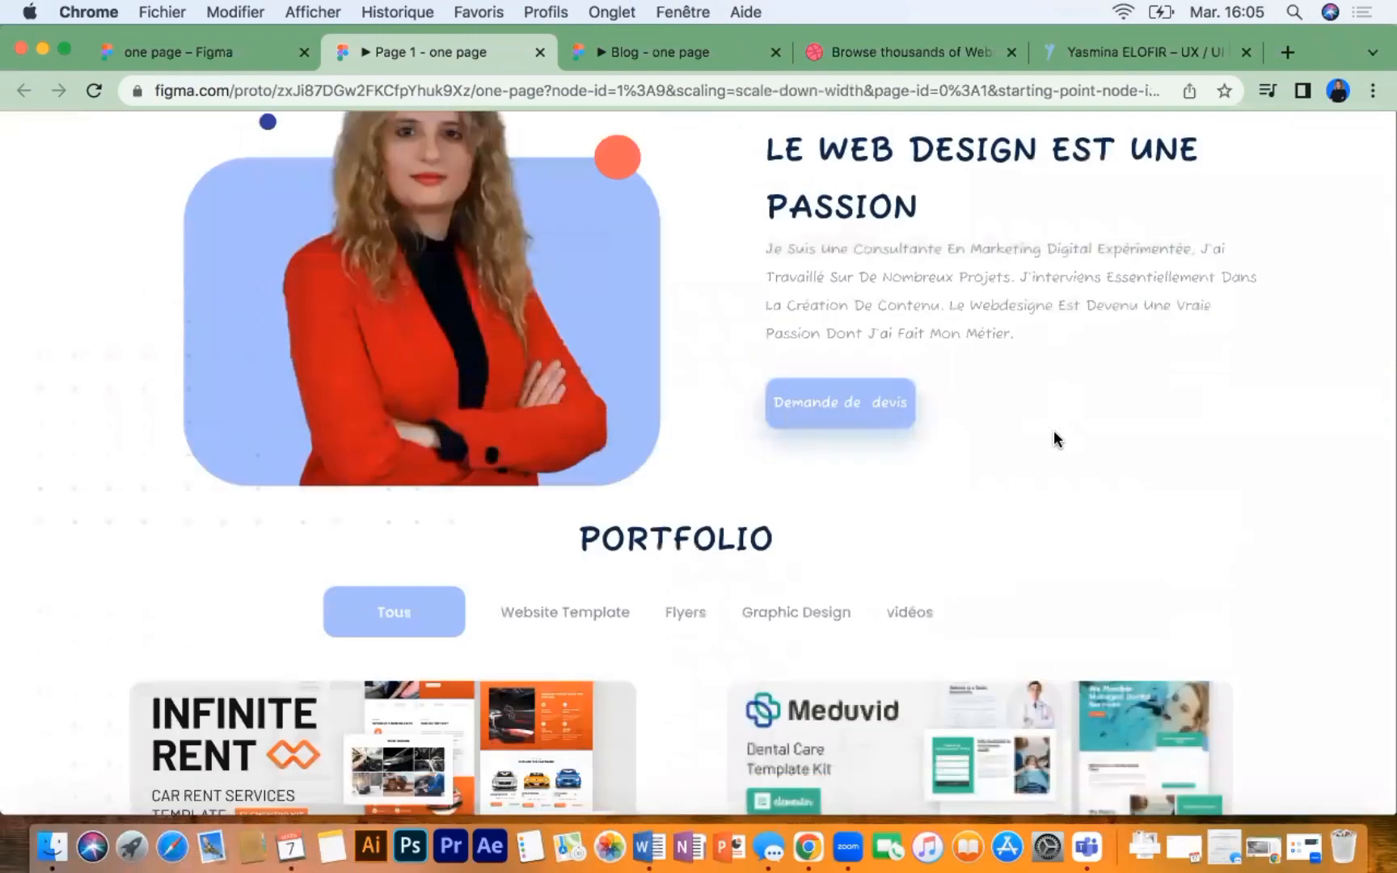
{"action": "scroll", "coordinate": [1054, 437], "scroll_direction": "down", "scroll_amount": 4}
{"action": "scroll", "coordinate": [1054, 437], "scroll_direction": "up", "scroll_amount": 20}
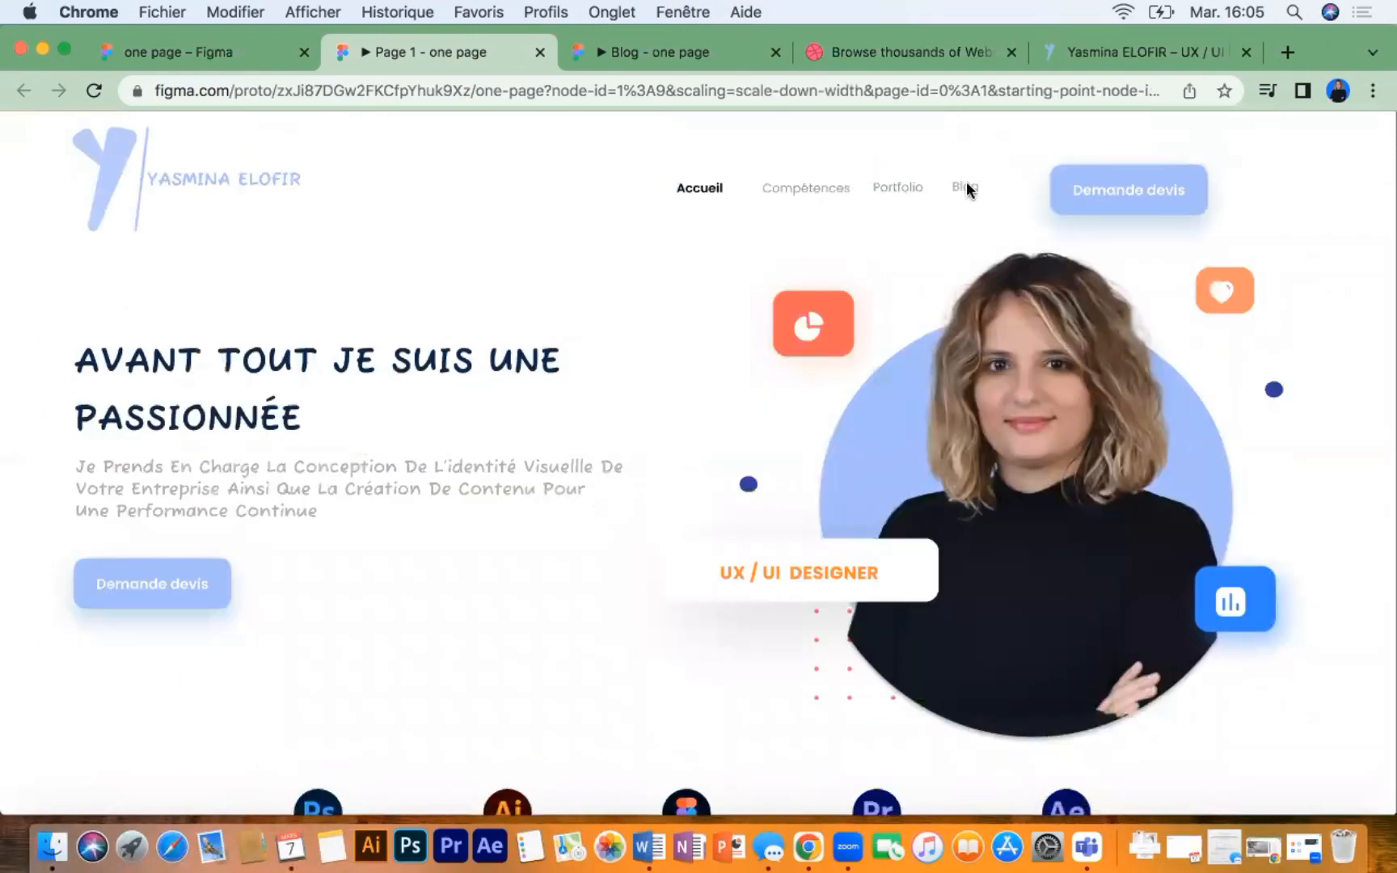
{"action": "scroll", "coordinate": [730, 420], "scroll_direction": "down", "scroll_amount": 12}
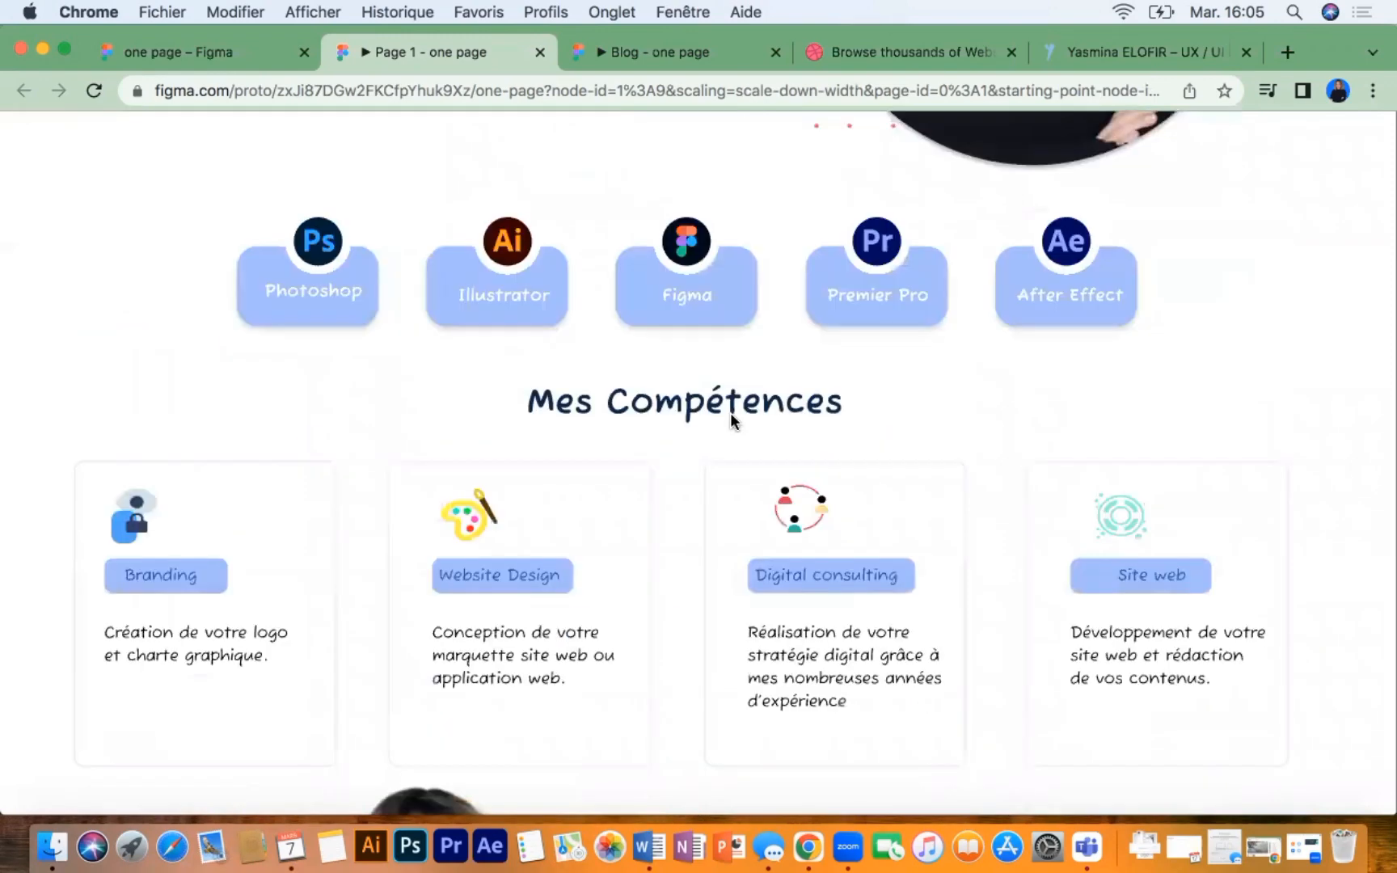
{"action": "scroll", "coordinate": [730, 420], "scroll_direction": "up", "scroll_amount": 8}
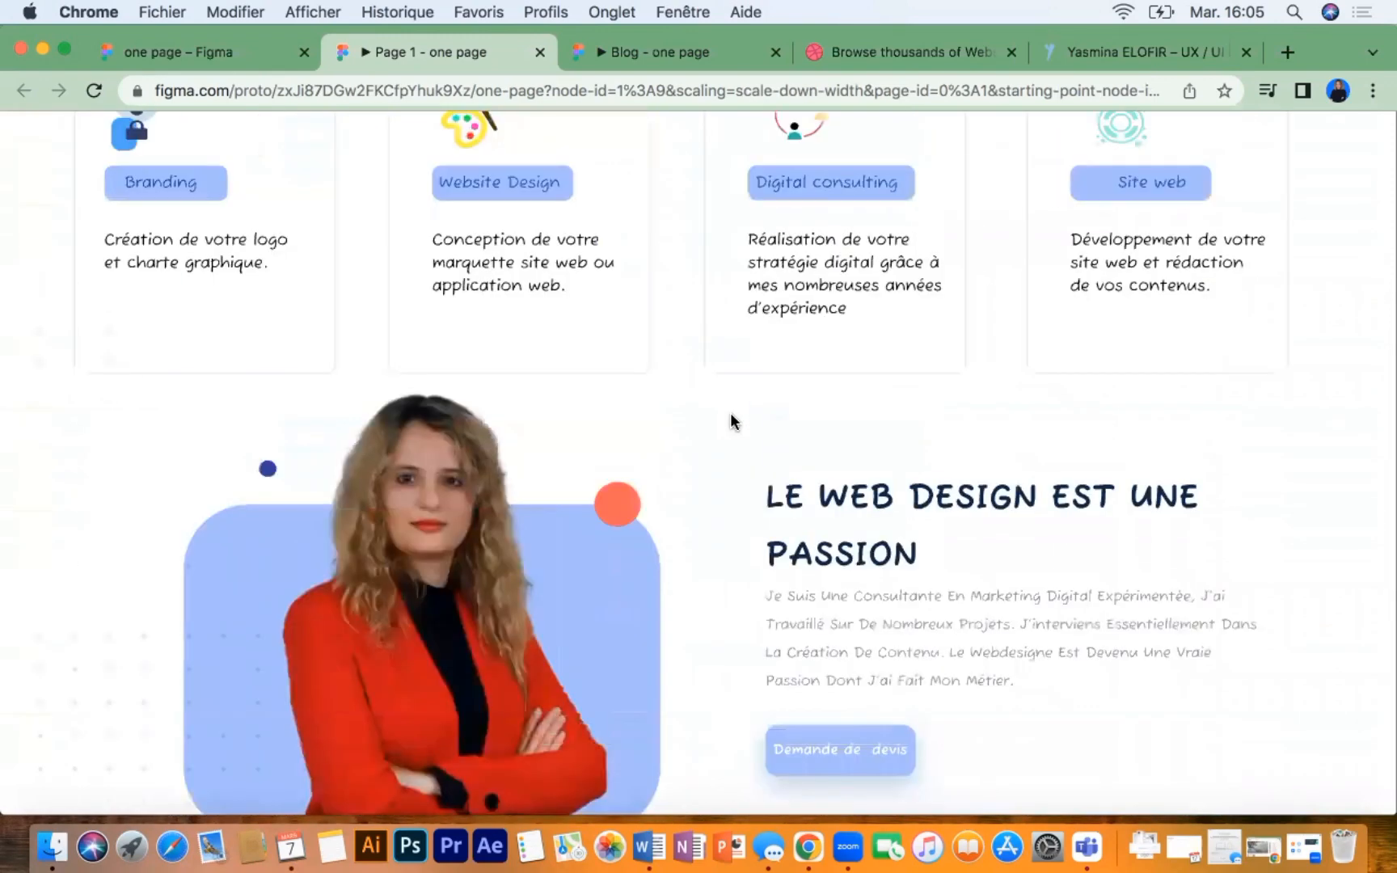
{"action": "scroll", "coordinate": [730, 420], "scroll_direction": "up", "scroll_amount": 2}
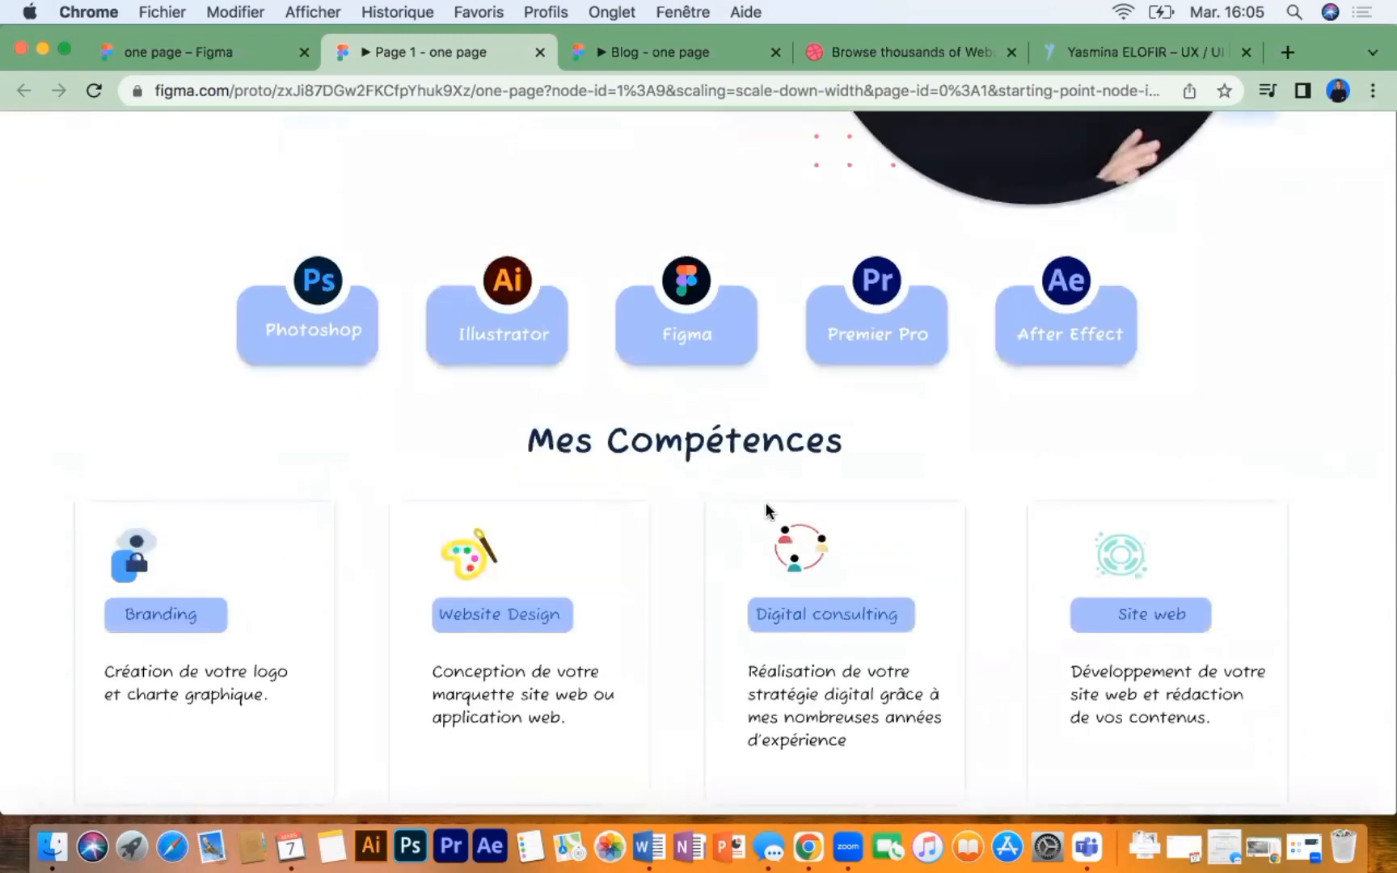
{"action": "scroll", "coordinate": [783, 434], "scroll_direction": "down", "scroll_amount": 10}
{"action": "scroll", "coordinate": [782, 434], "scroll_direction": "up", "scroll_amount": 15}
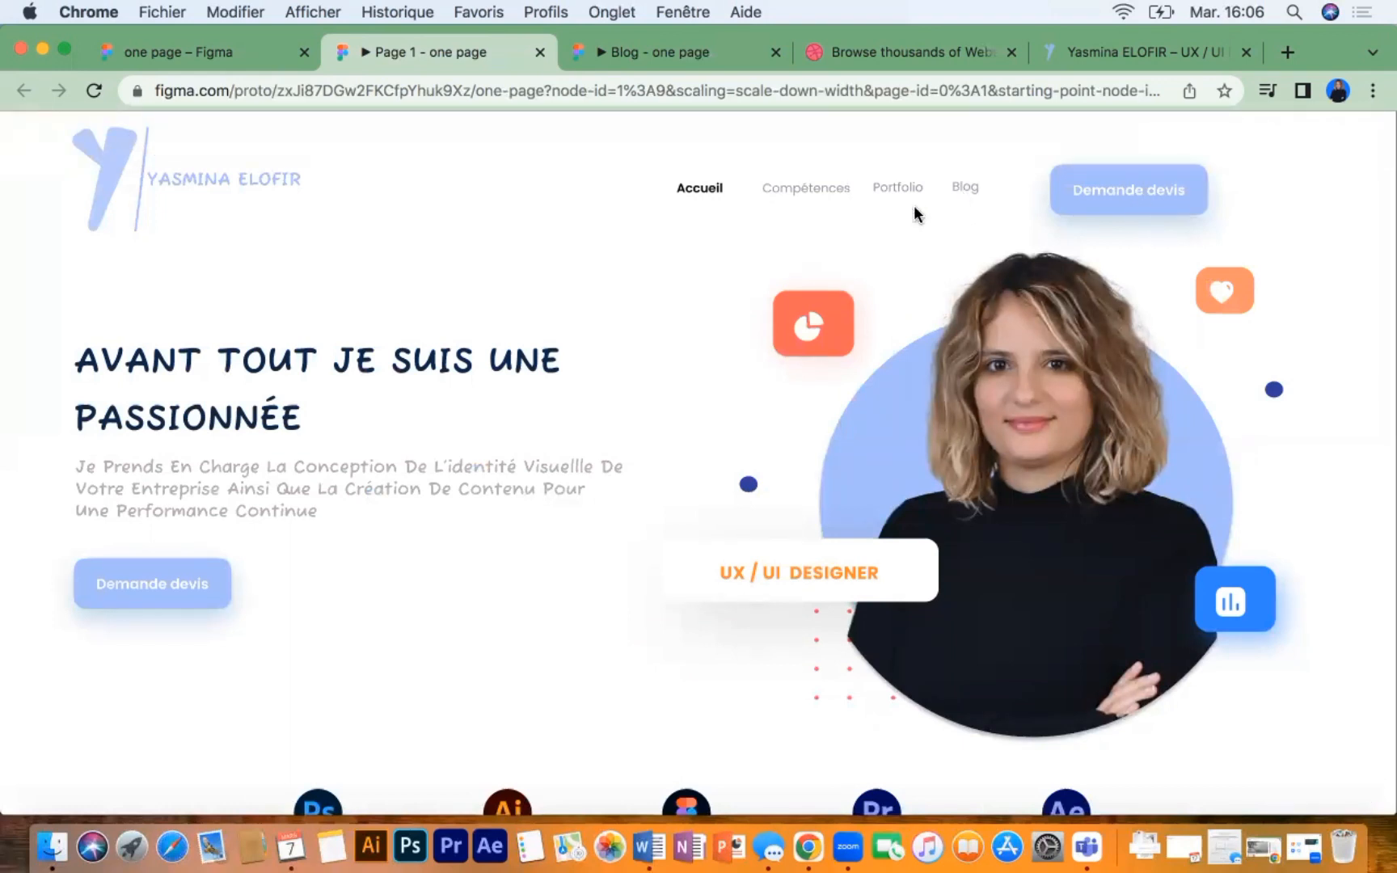
Step: Switch to the live portfolio website, view its home section, and open and close the Demande de devis form
{"action": "left_click", "coordinate": [1092, 47]}
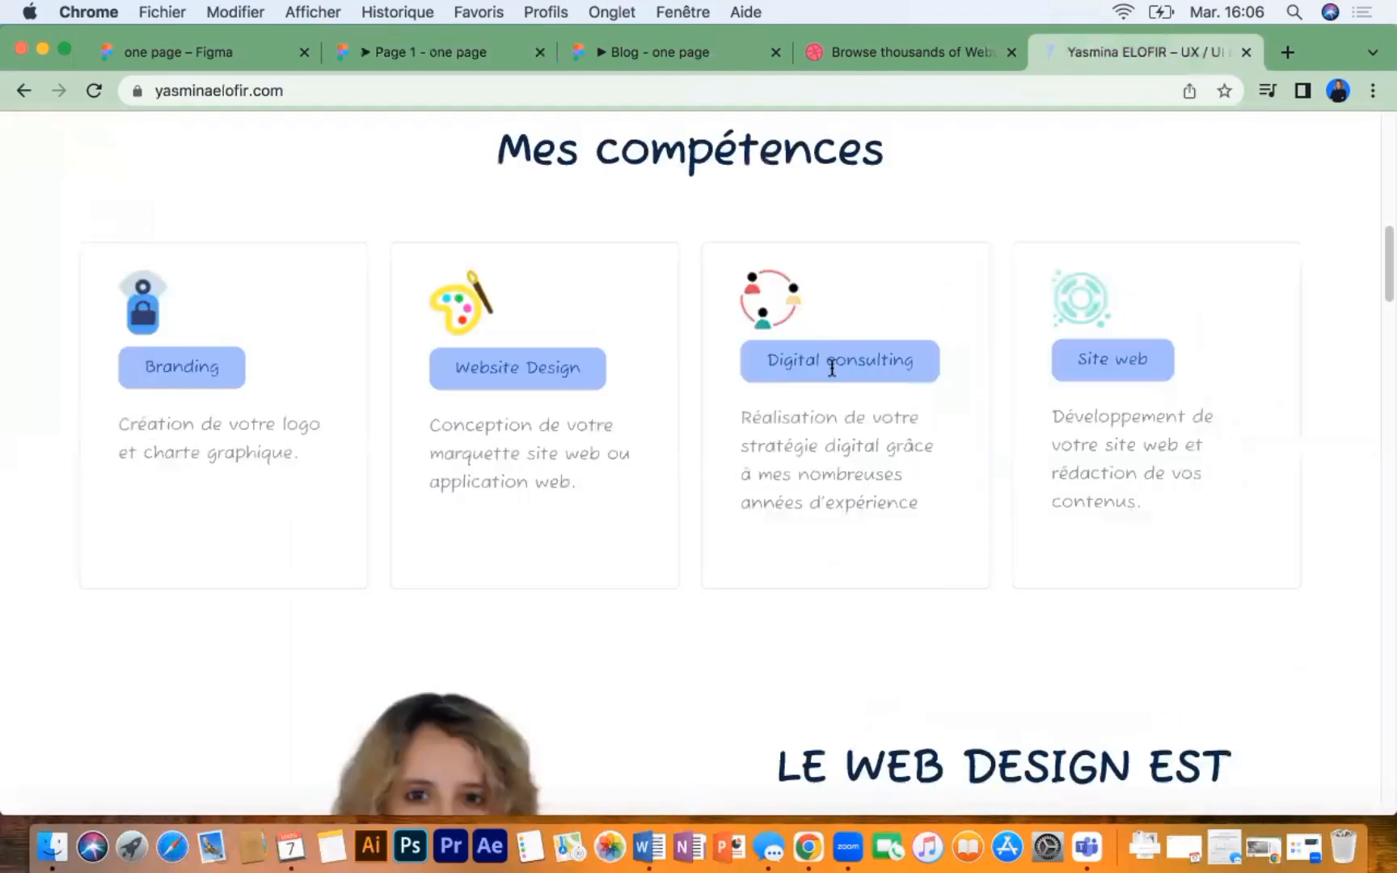
{"action": "scroll", "coordinate": [832, 368], "scroll_direction": "up", "scroll_amount": 5}
{"action": "scroll", "coordinate": [832, 368], "scroll_direction": "up", "scroll_amount": 5}
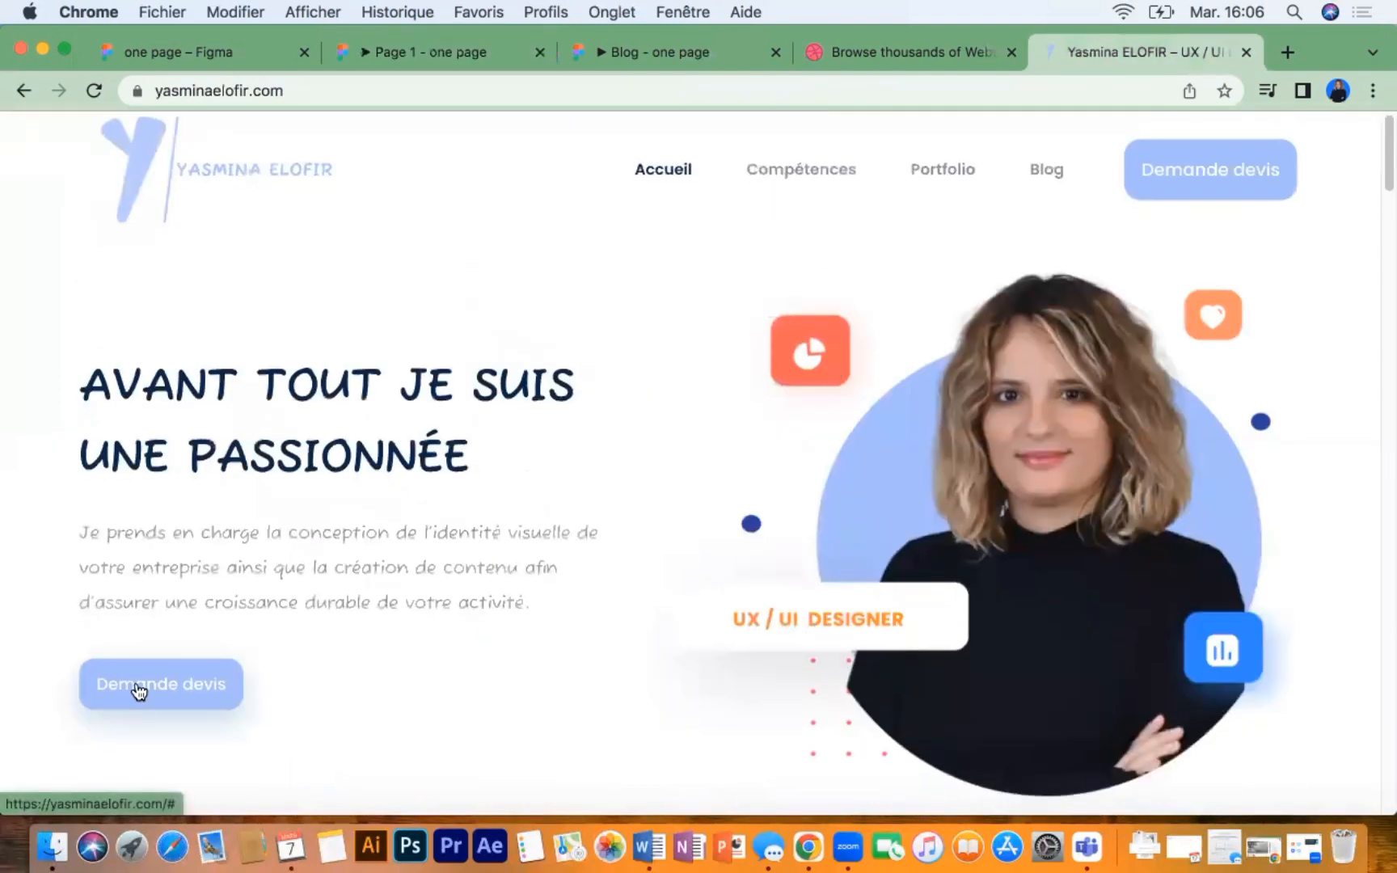
{"action": "left_click", "coordinate": [138, 689]}
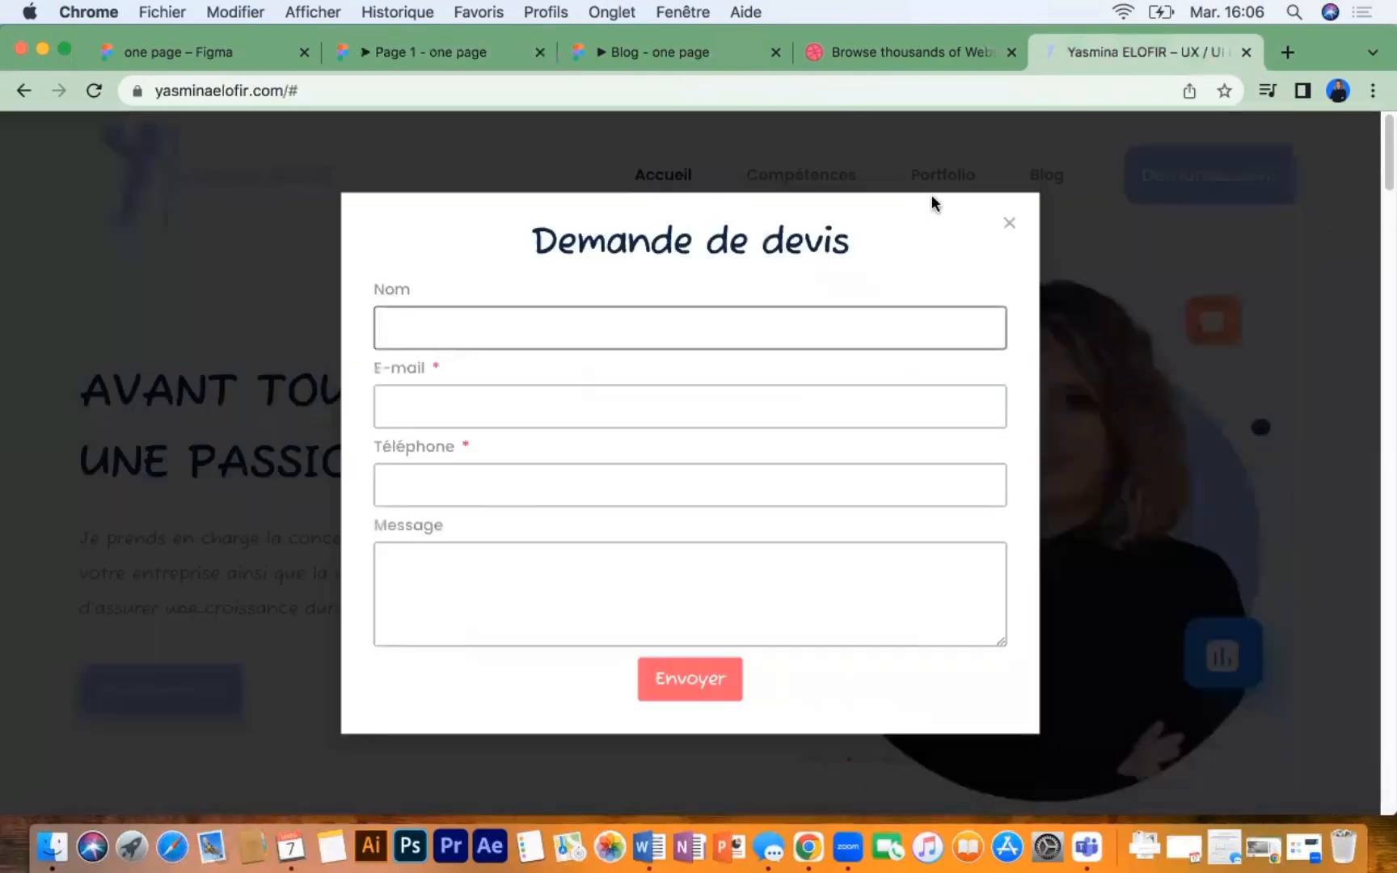
{"action": "left_click", "coordinate": [1009, 225]}
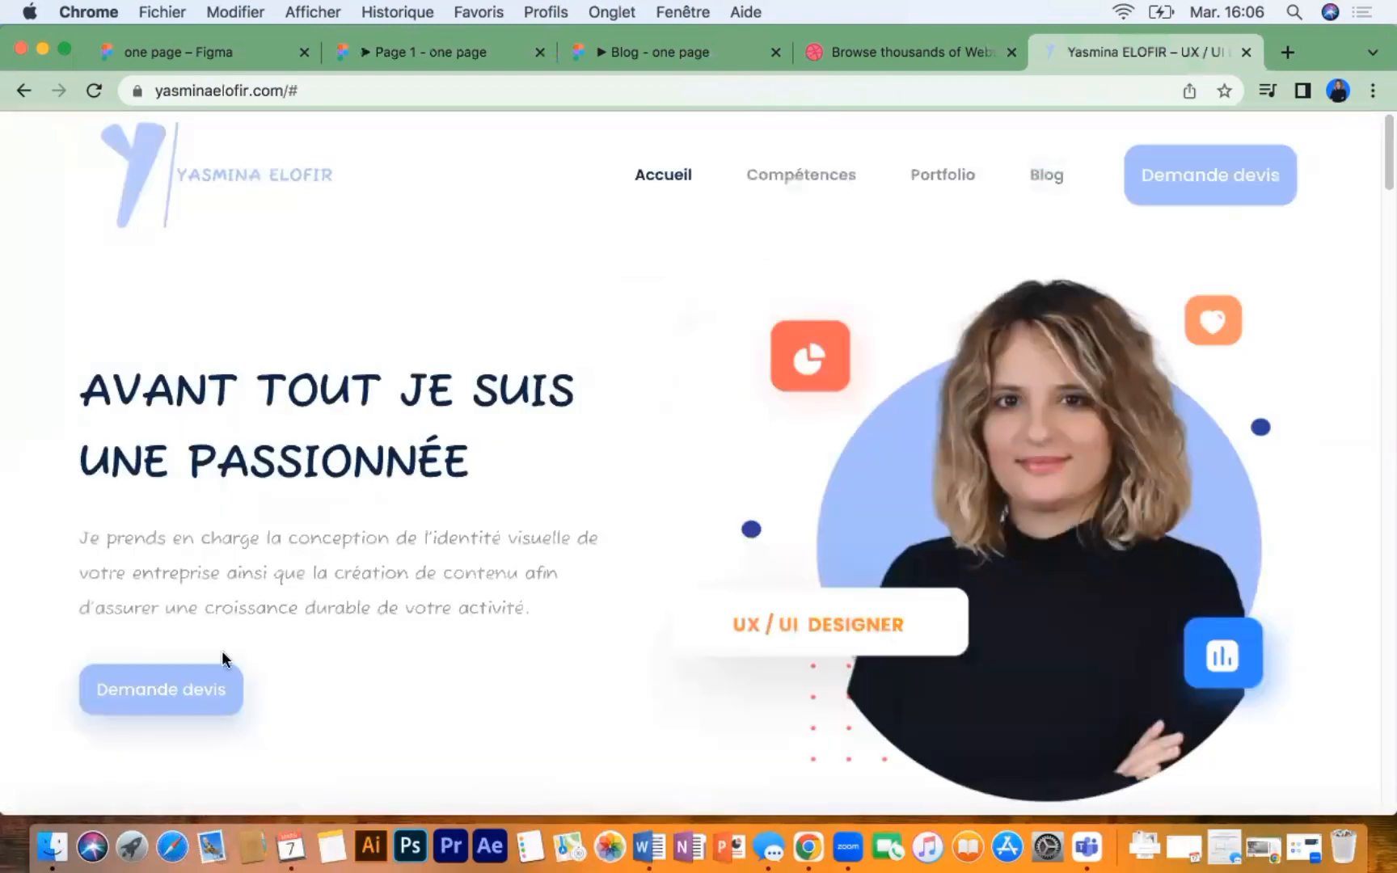
Step: Close the live website and the Page 1 prototype preview, and return to the one page design file
{"action": "left_click", "coordinate": [1244, 53]}
{"action": "left_click", "coordinate": [764, 59]}
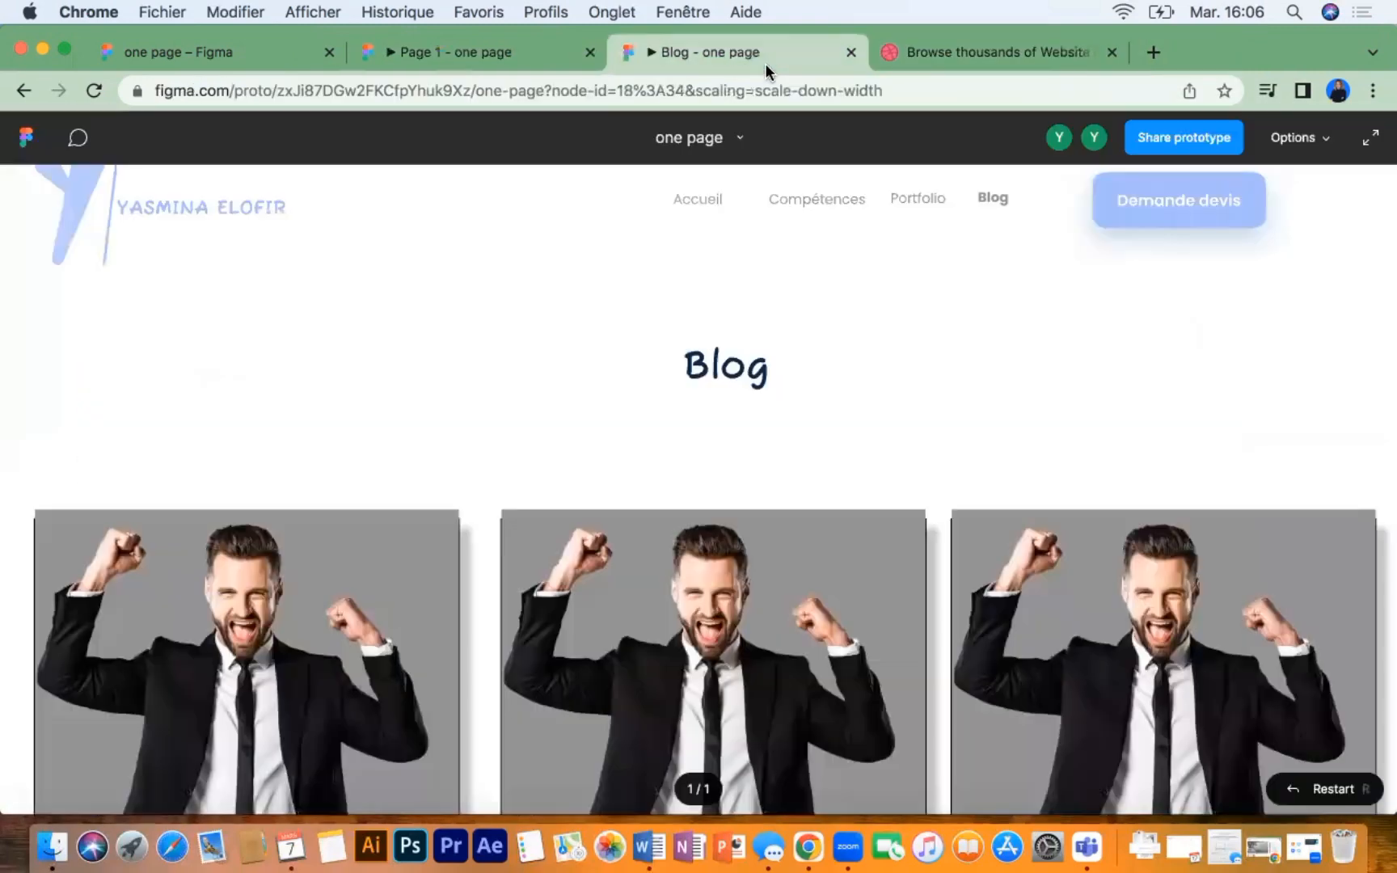
{"action": "left_click", "coordinate": [476, 55]}
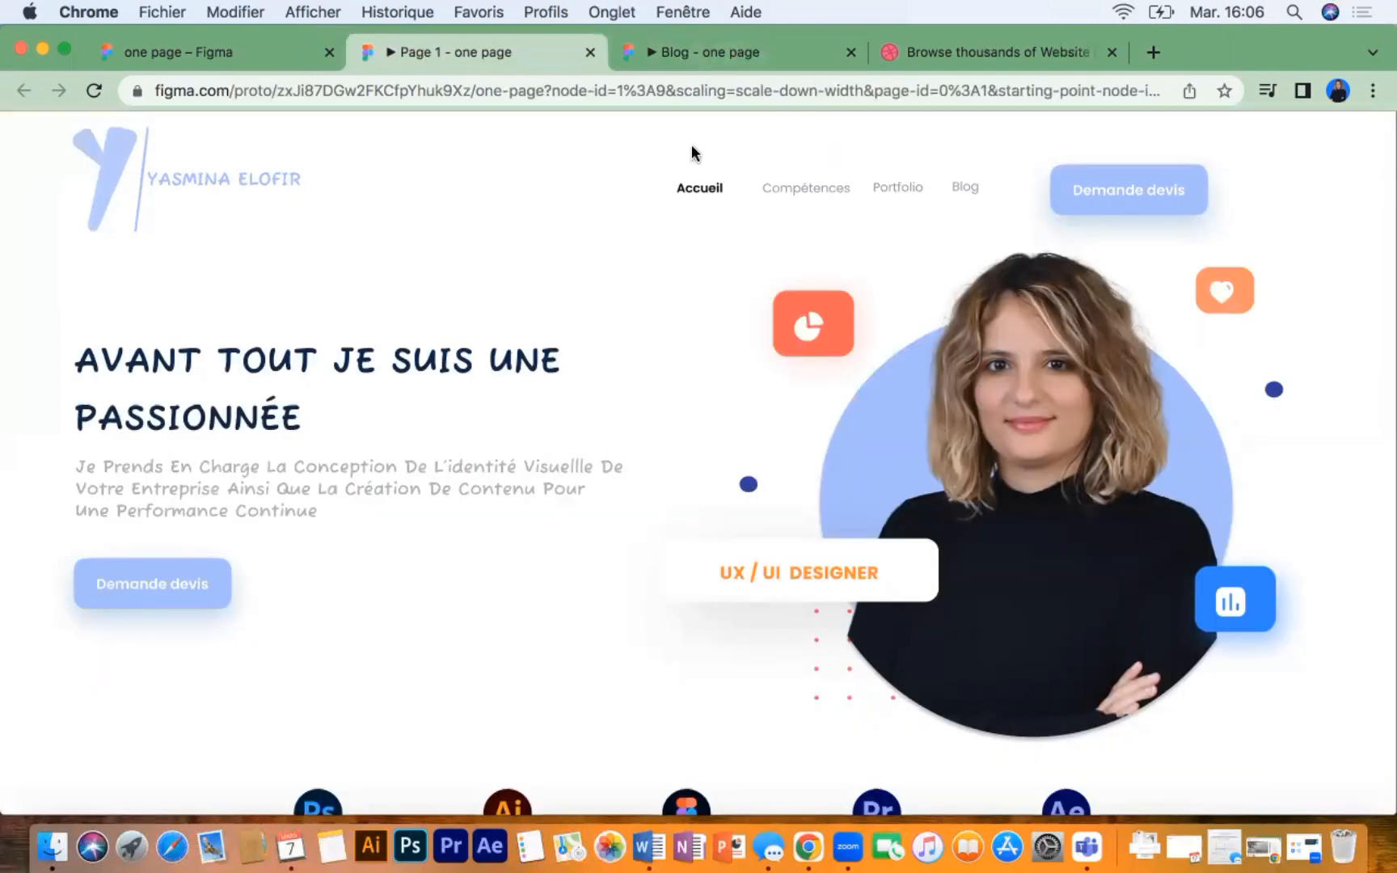
{"action": "left_click", "coordinate": [590, 53]}
{"action": "left_click", "coordinate": [268, 55]}
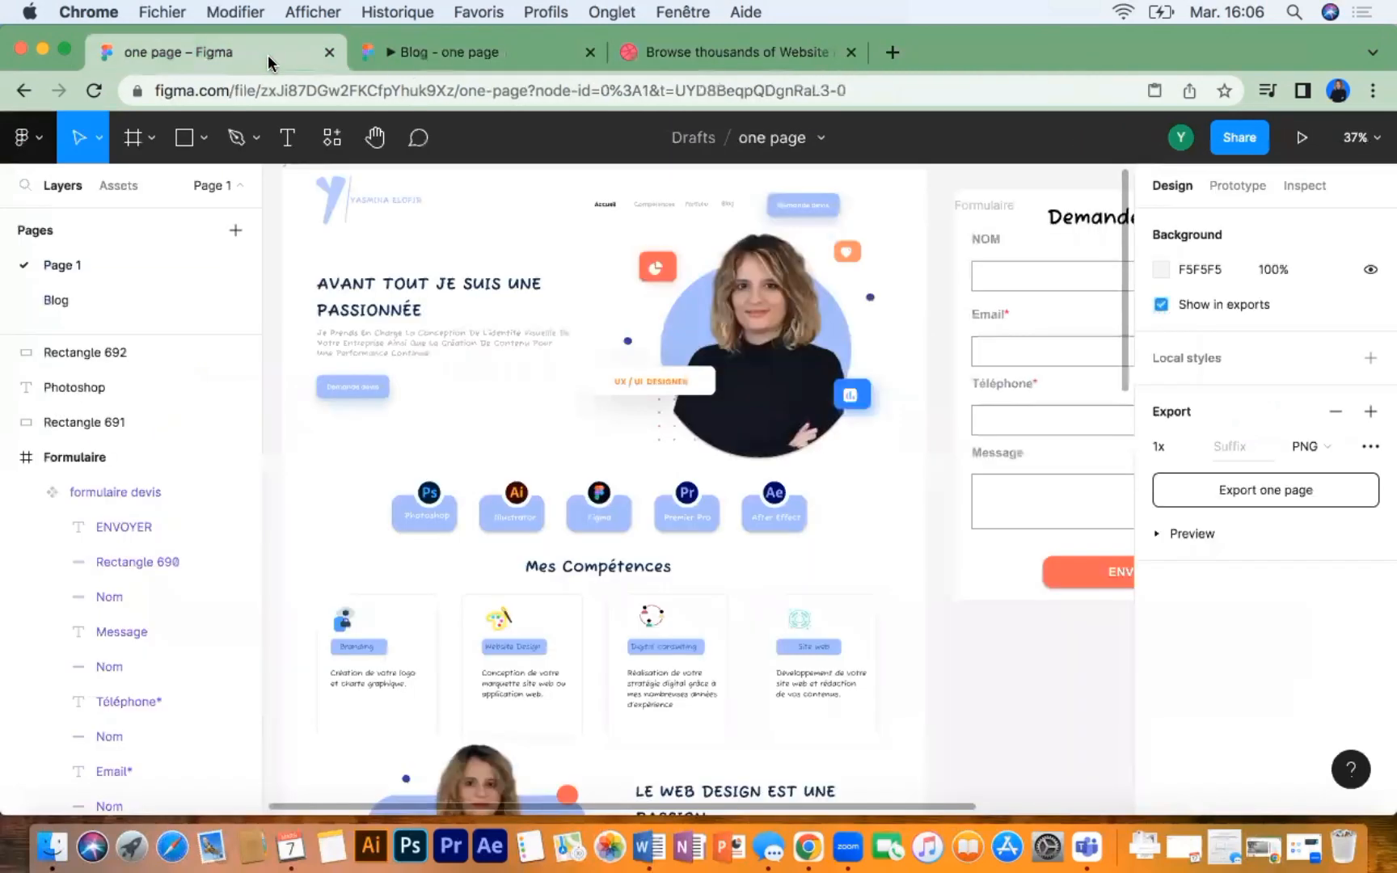
Step: Select the Demande de devis form in the Formulaire frame and view it alongside the portfolio page
{"action": "scroll", "coordinate": [889, 570], "scroll_direction": "right", "scroll_amount": 5}
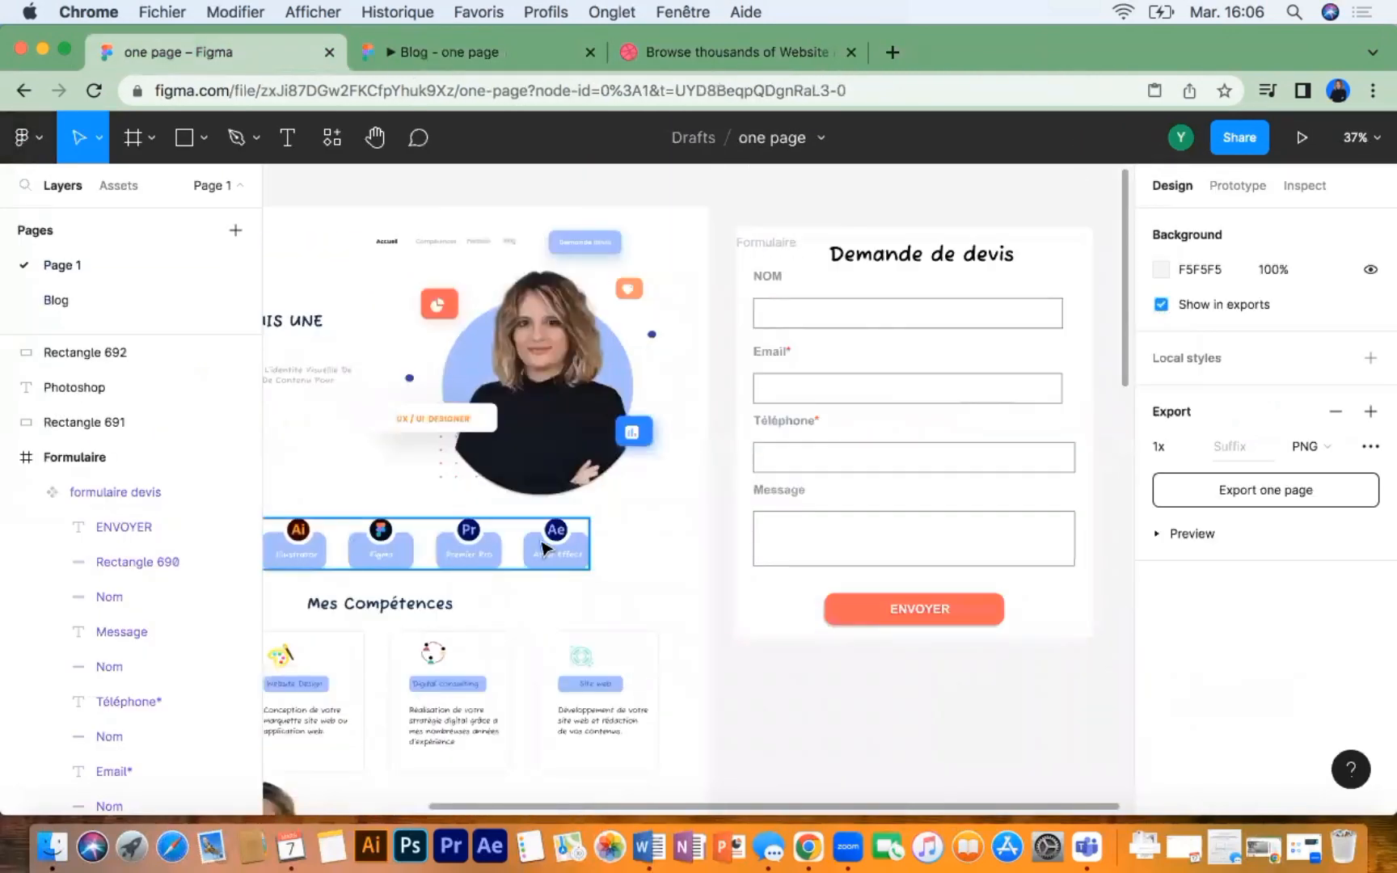
{"action": "scroll", "coordinate": [485, 549], "scroll_direction": "left", "scroll_amount": 5}
{"action": "scroll", "coordinate": [1067, 513], "scroll_direction": "right", "scroll_amount": 10}
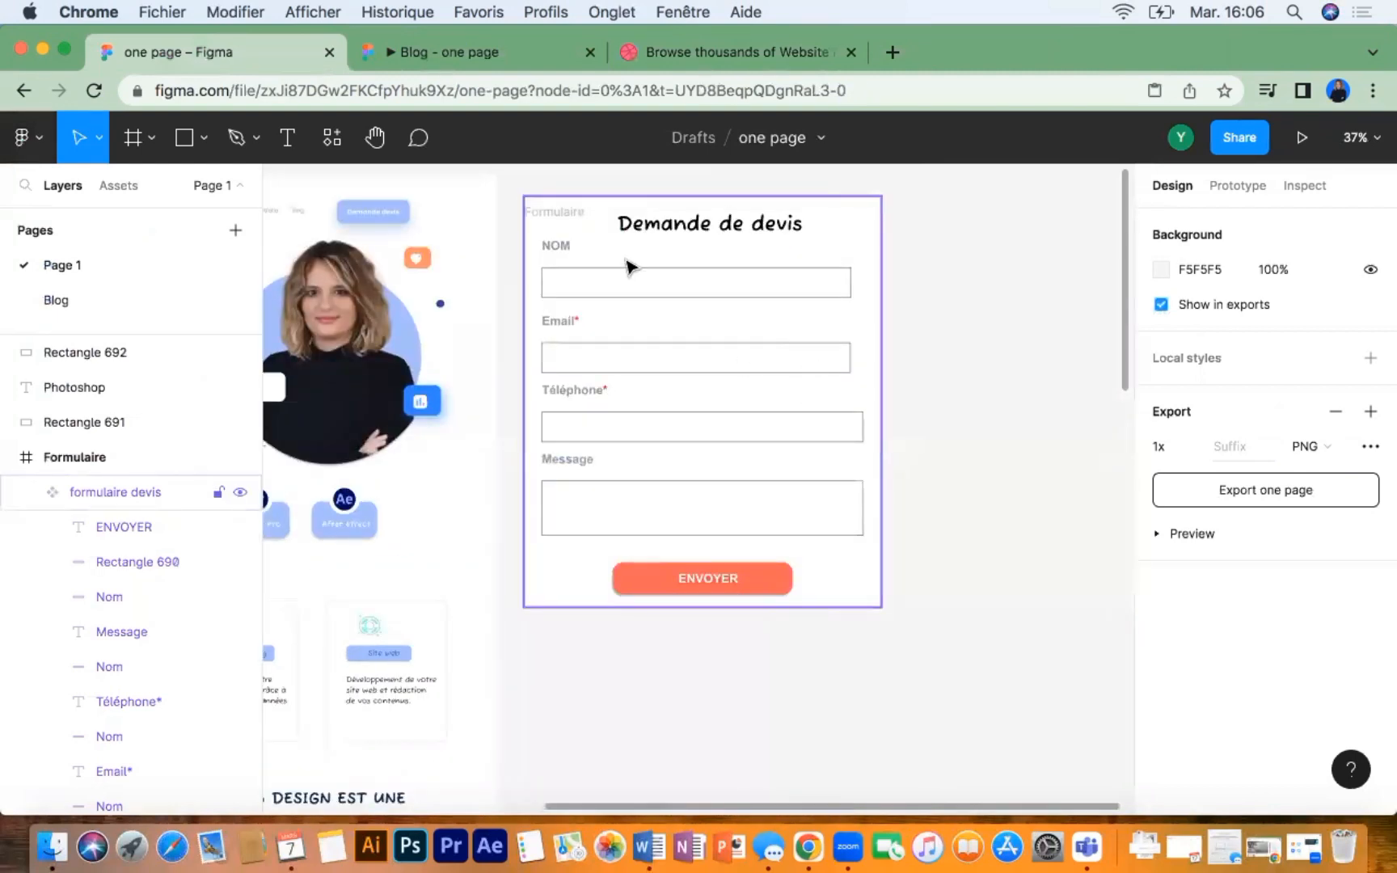
{"action": "left_click", "coordinate": [675, 235]}
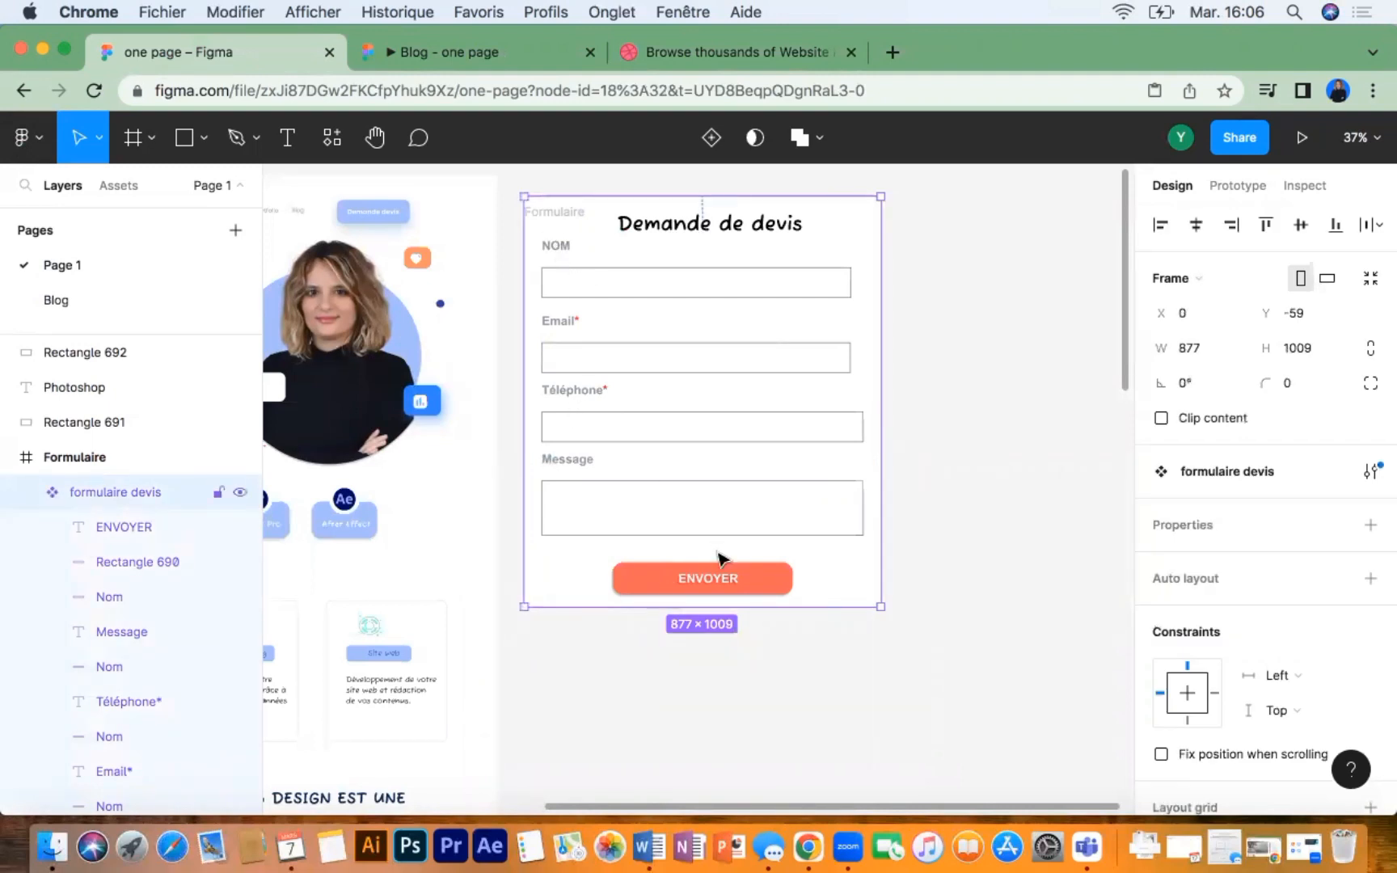
{"action": "scroll", "coordinate": [836, 658], "scroll_direction": "left", "scroll_amount": 5}
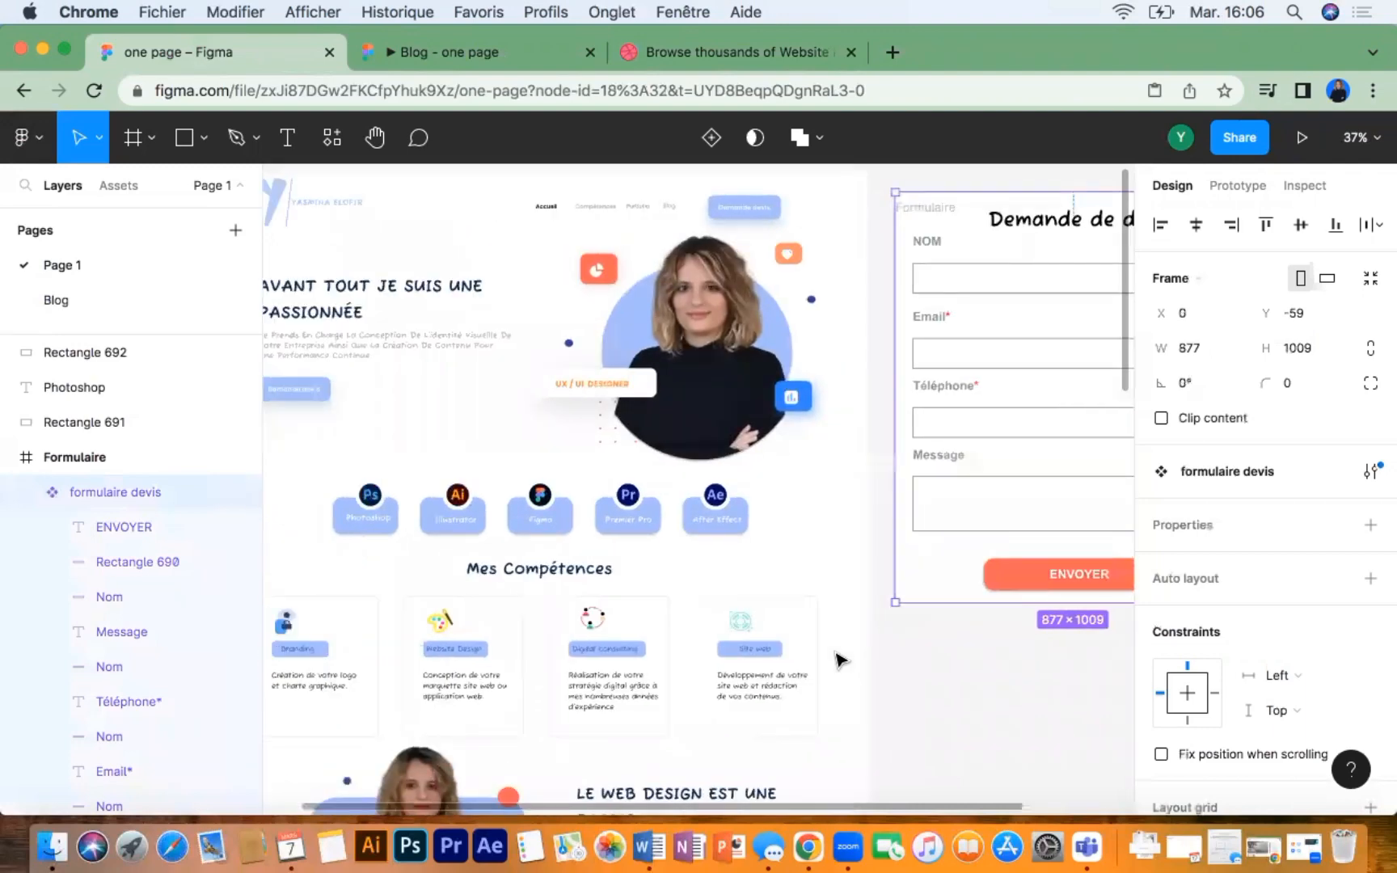
{"action": "scroll", "coordinate": [692, 483], "scroll_direction": "left", "scroll_amount": 3}
{"action": "scroll", "coordinate": [692, 484], "scroll_direction": "right", "scroll_amount": 4}
{"action": "scroll", "coordinate": [692, 483], "scroll_direction": "up", "scroll_amount": 1}
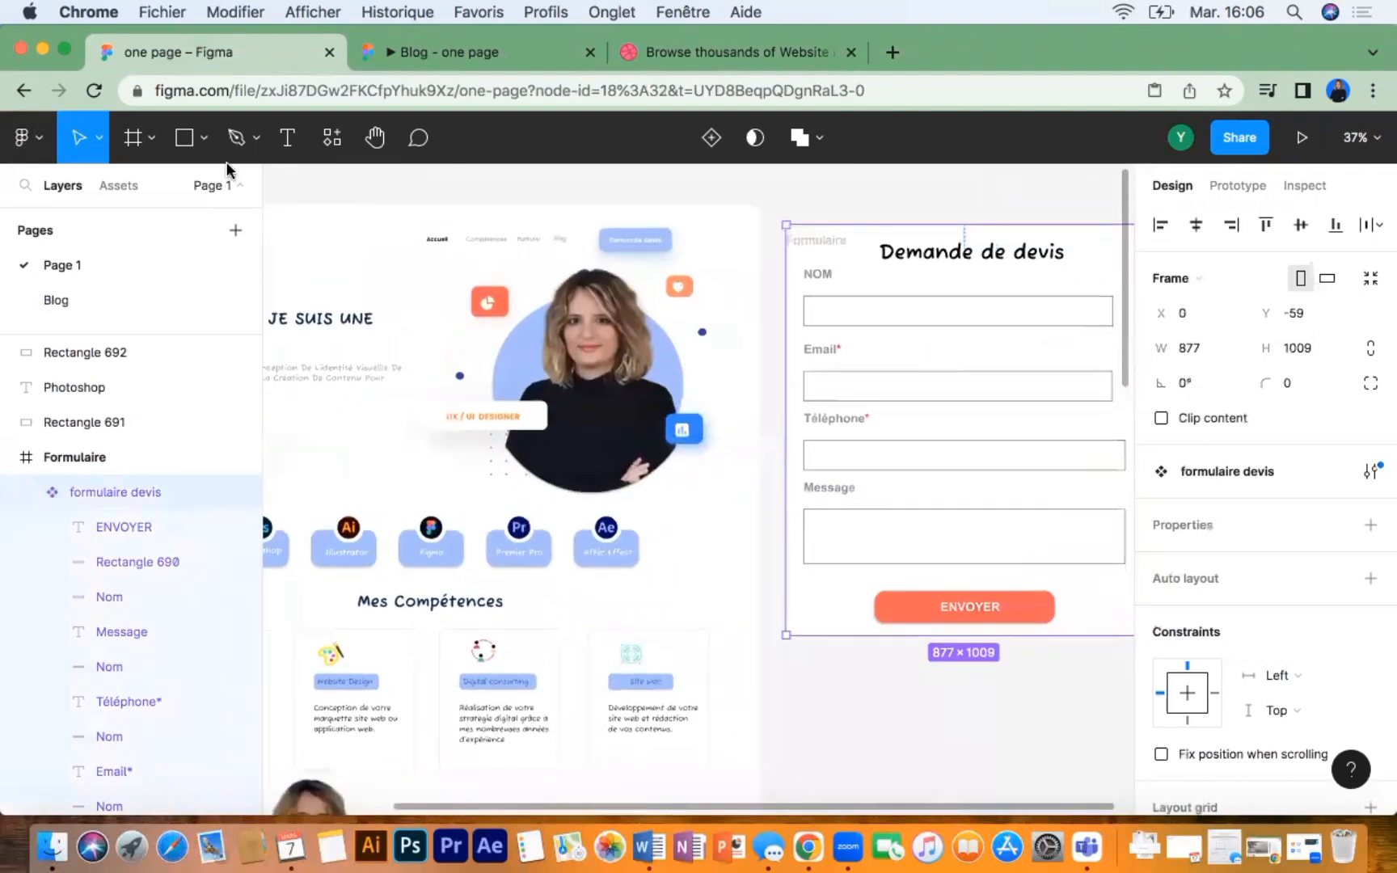
Step: Show the list of available shape tools while viewing the portfolio page, and close the list
{"action": "left_click", "coordinate": [203, 138]}
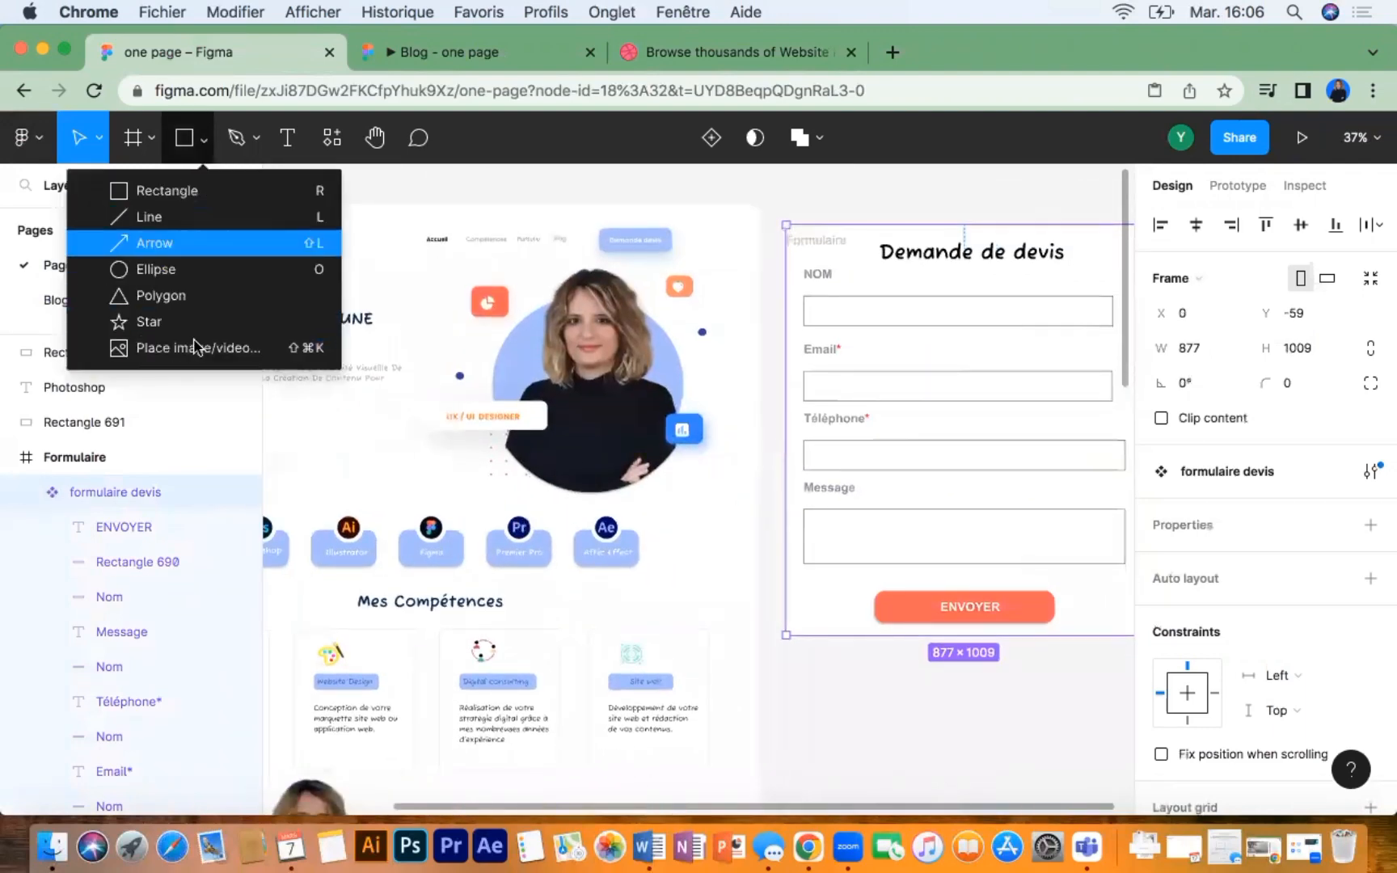
{"action": "scroll", "coordinate": [808, 637], "scroll_direction": "left", "scroll_amount": 3}
{"action": "scroll", "coordinate": [807, 636], "scroll_direction": "down", "scroll_amount": 1}
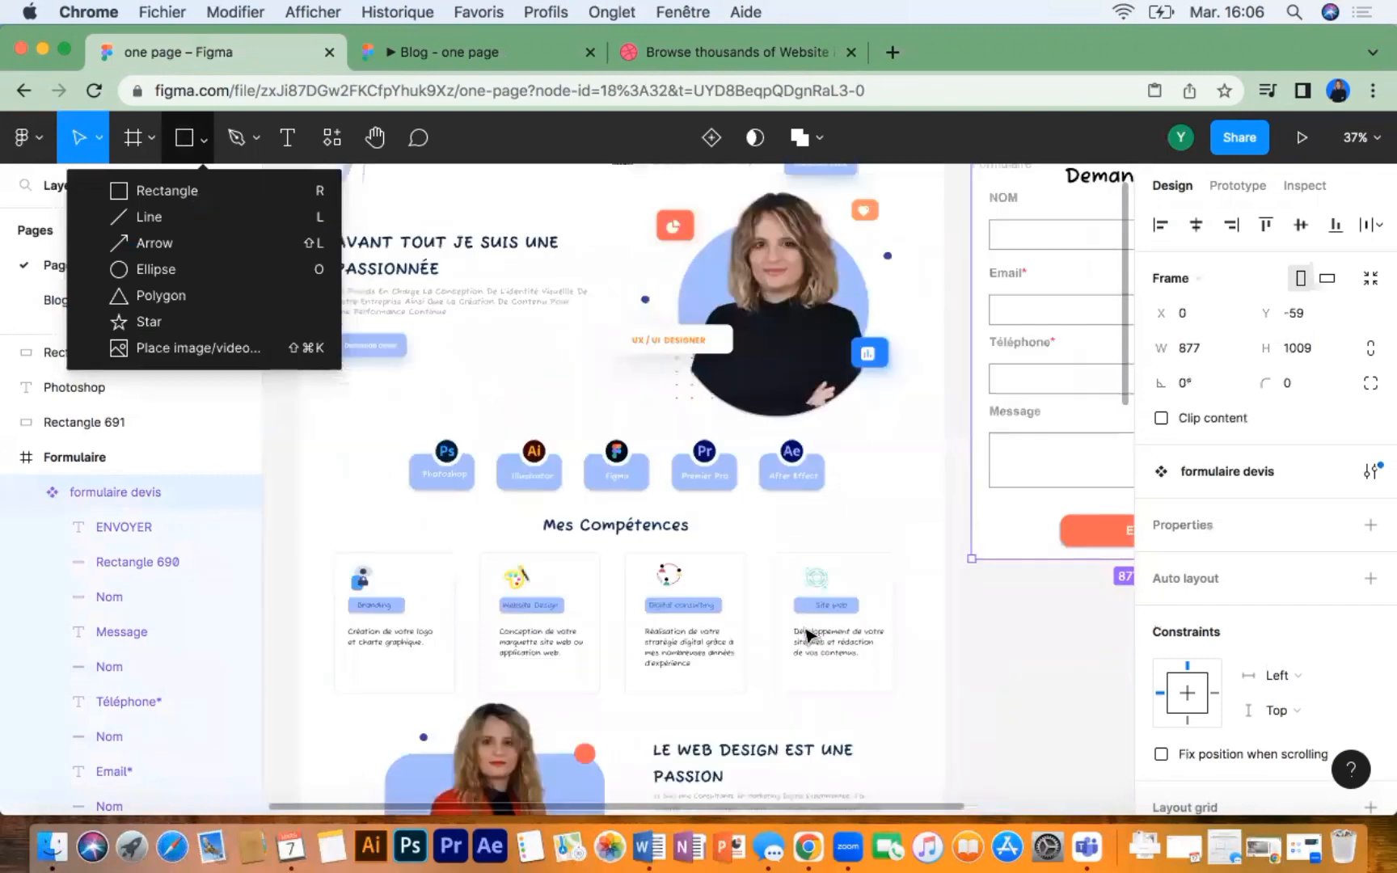
{"action": "scroll", "coordinate": [808, 636], "scroll_direction": "down", "scroll_amount": 1}
{"action": "scroll", "coordinate": [808, 636], "scroll_direction": "left", "scroll_amount": 2}
{"action": "scroll", "coordinate": [808, 636], "scroll_direction": "up", "scroll_amount": 2}
{"action": "scroll", "coordinate": [808, 637], "scroll_direction": "right", "scroll_amount": 1}
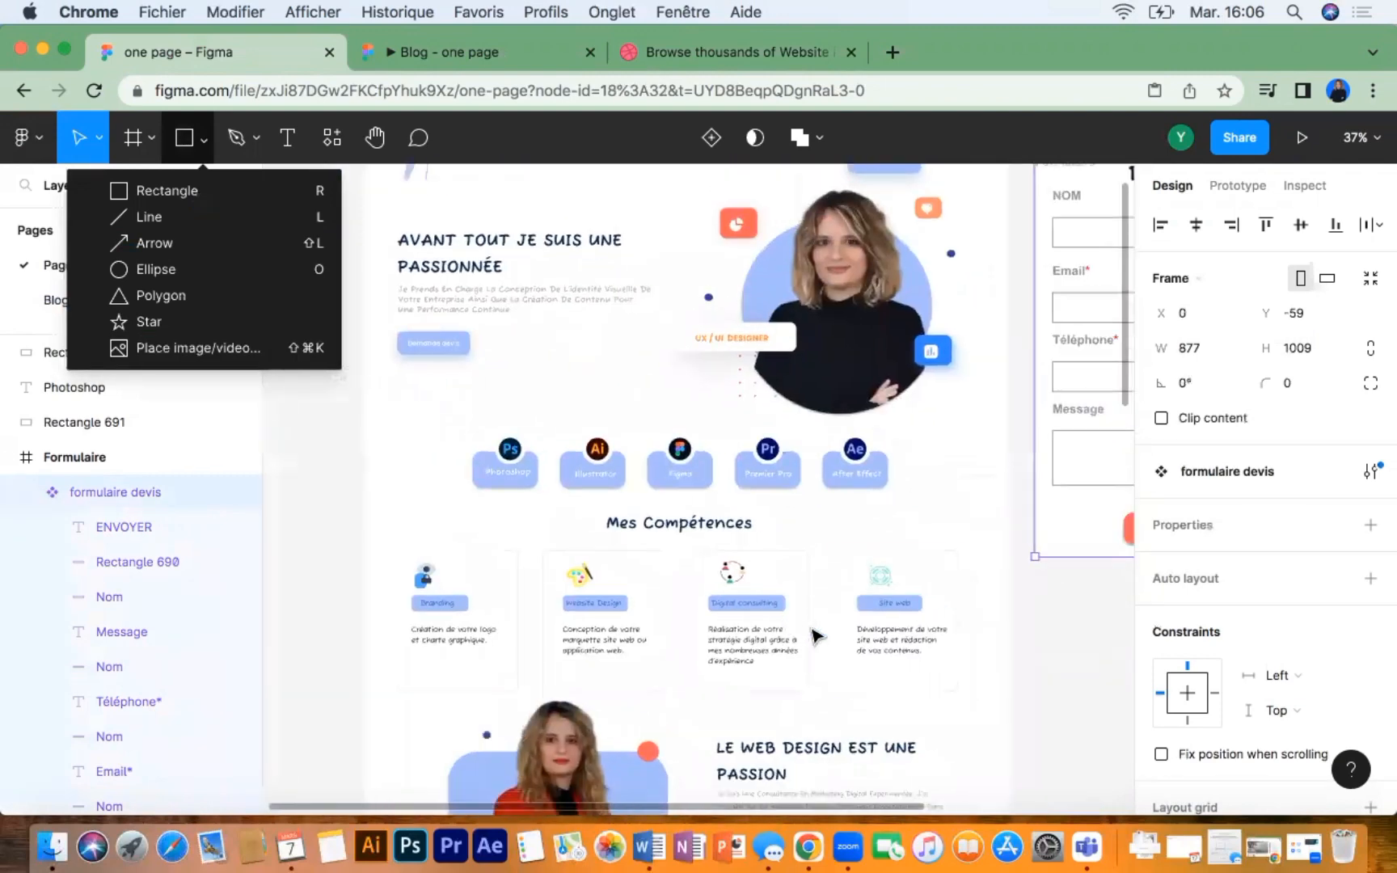
{"action": "left_click", "coordinate": [1060, 509]}
Step: Review the selected form's design properties, including its fill, selection colors, effects and constraints
{"action": "scroll", "coordinate": [1240, 527], "scroll_direction": "down", "scroll_amount": 7}
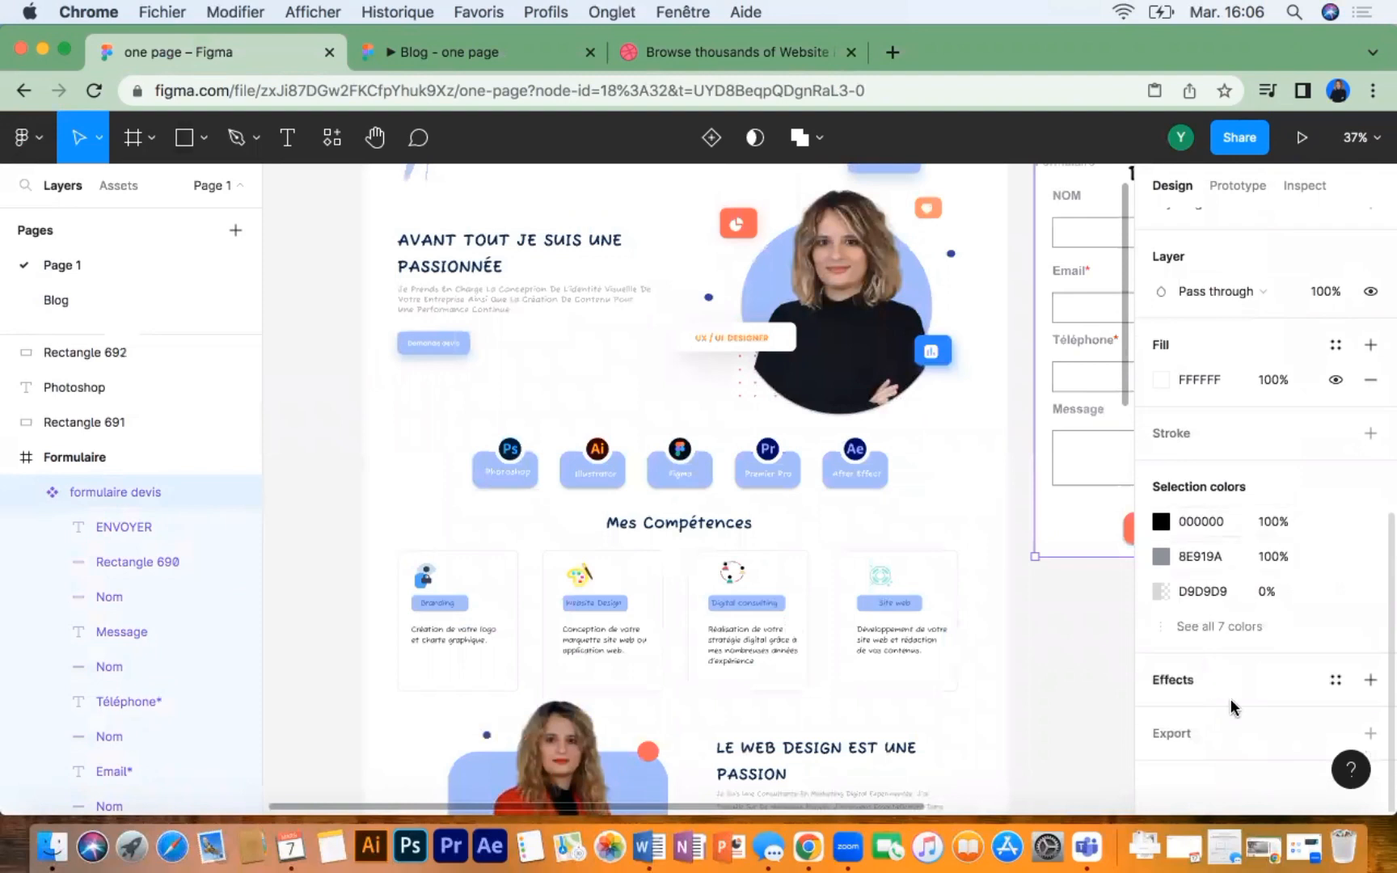
{"action": "scroll", "coordinate": [1232, 466], "scroll_direction": "up", "scroll_amount": 3}
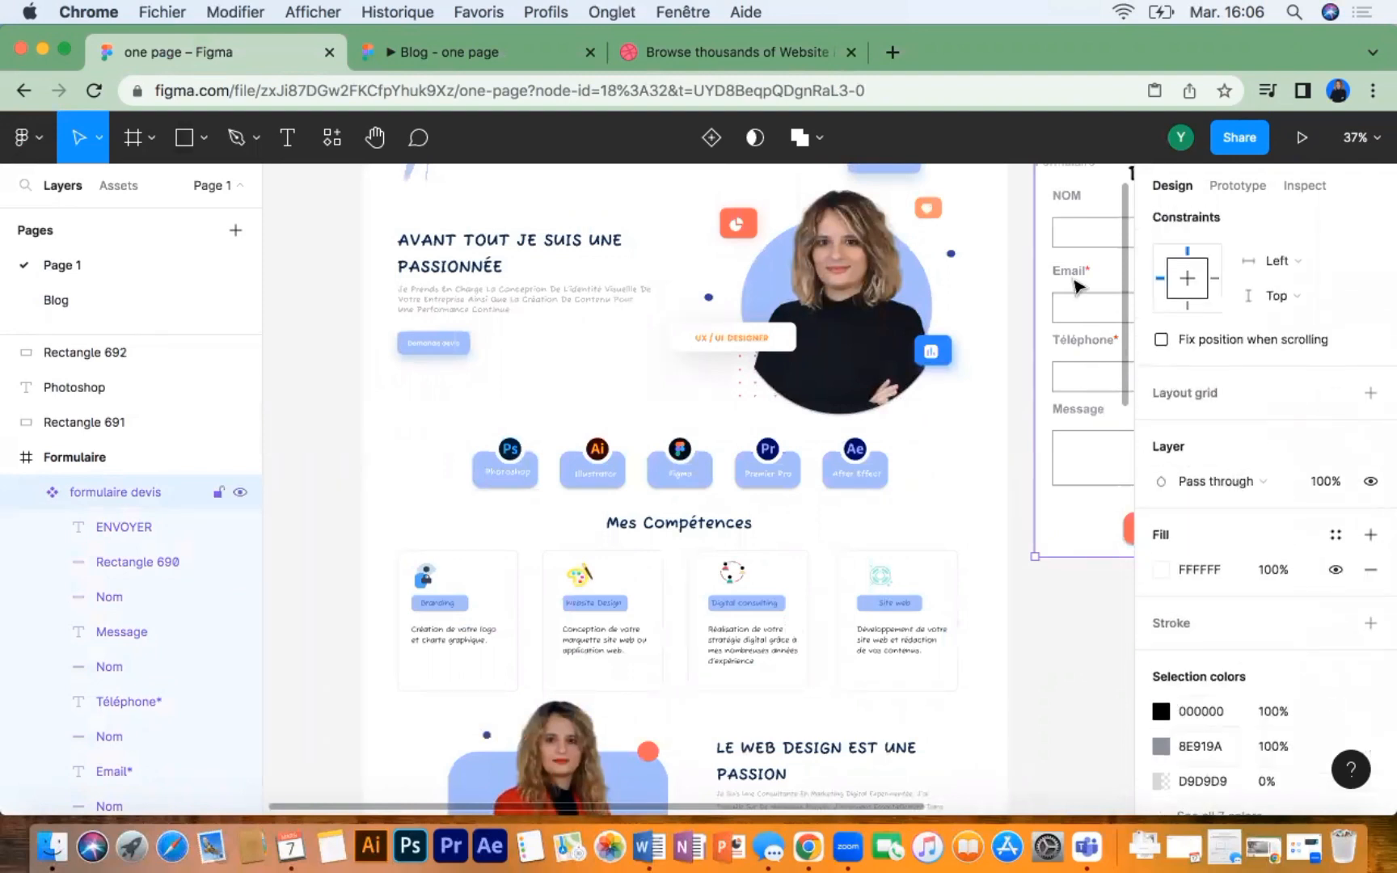
{"action": "scroll", "coordinate": [829, 506], "scroll_direction": "up", "scroll_amount": 3}
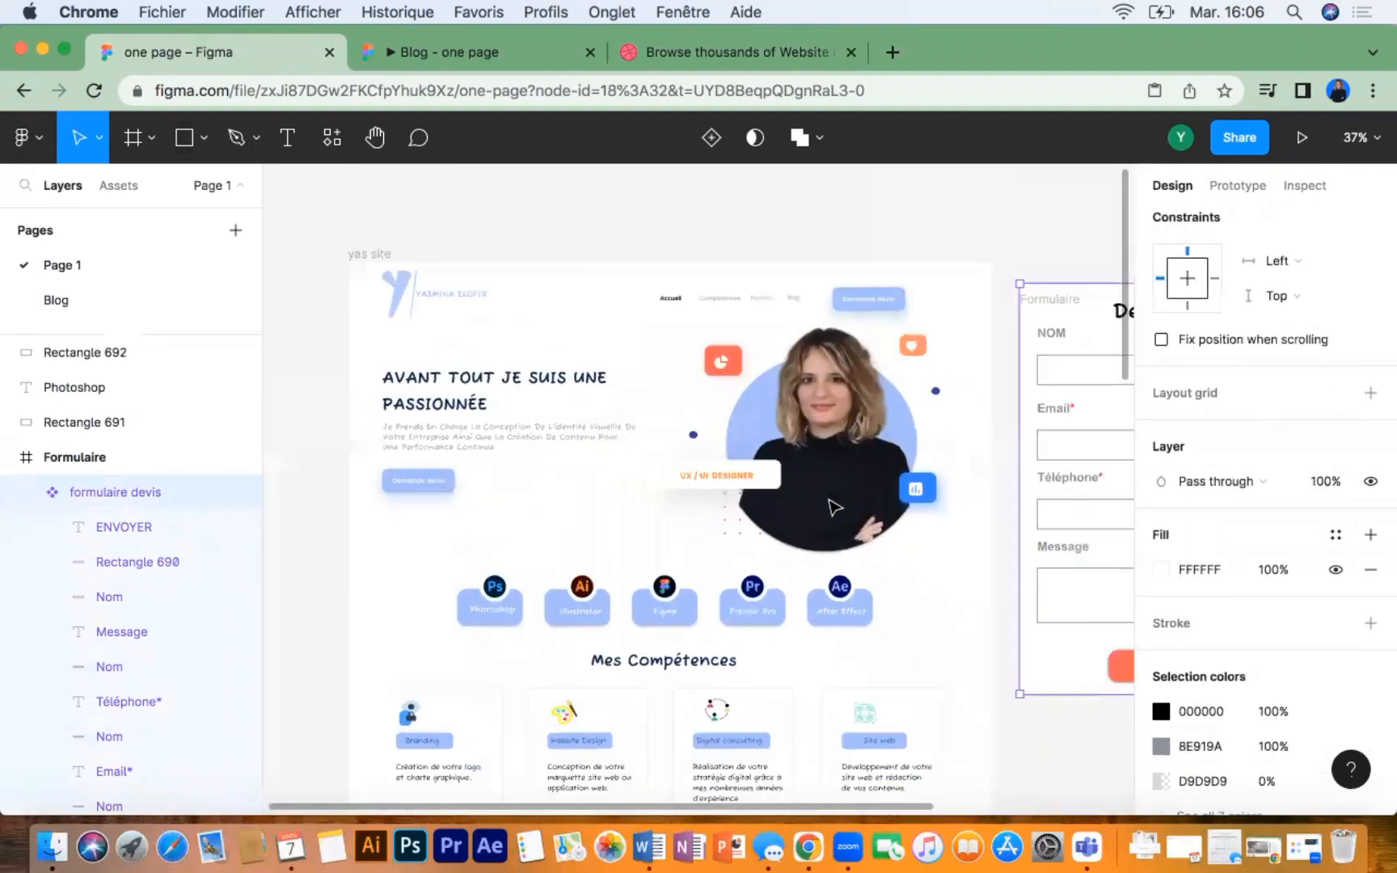
Step: Select the Compétences text inside the header navigation of the yas site frame
{"action": "left_click", "coordinate": [662, 295]}
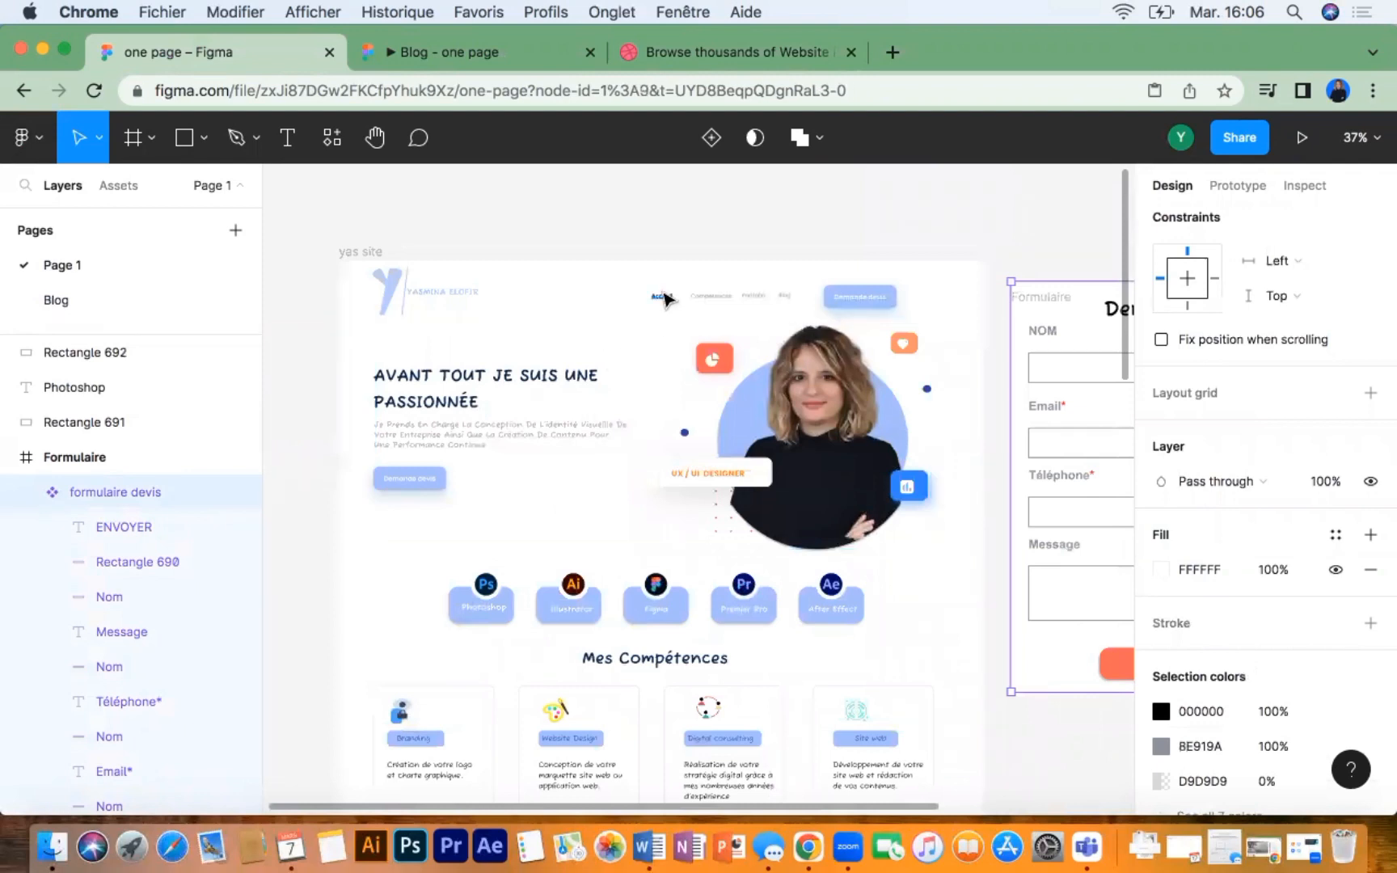
{"action": "left_click", "coordinate": [564, 306]}
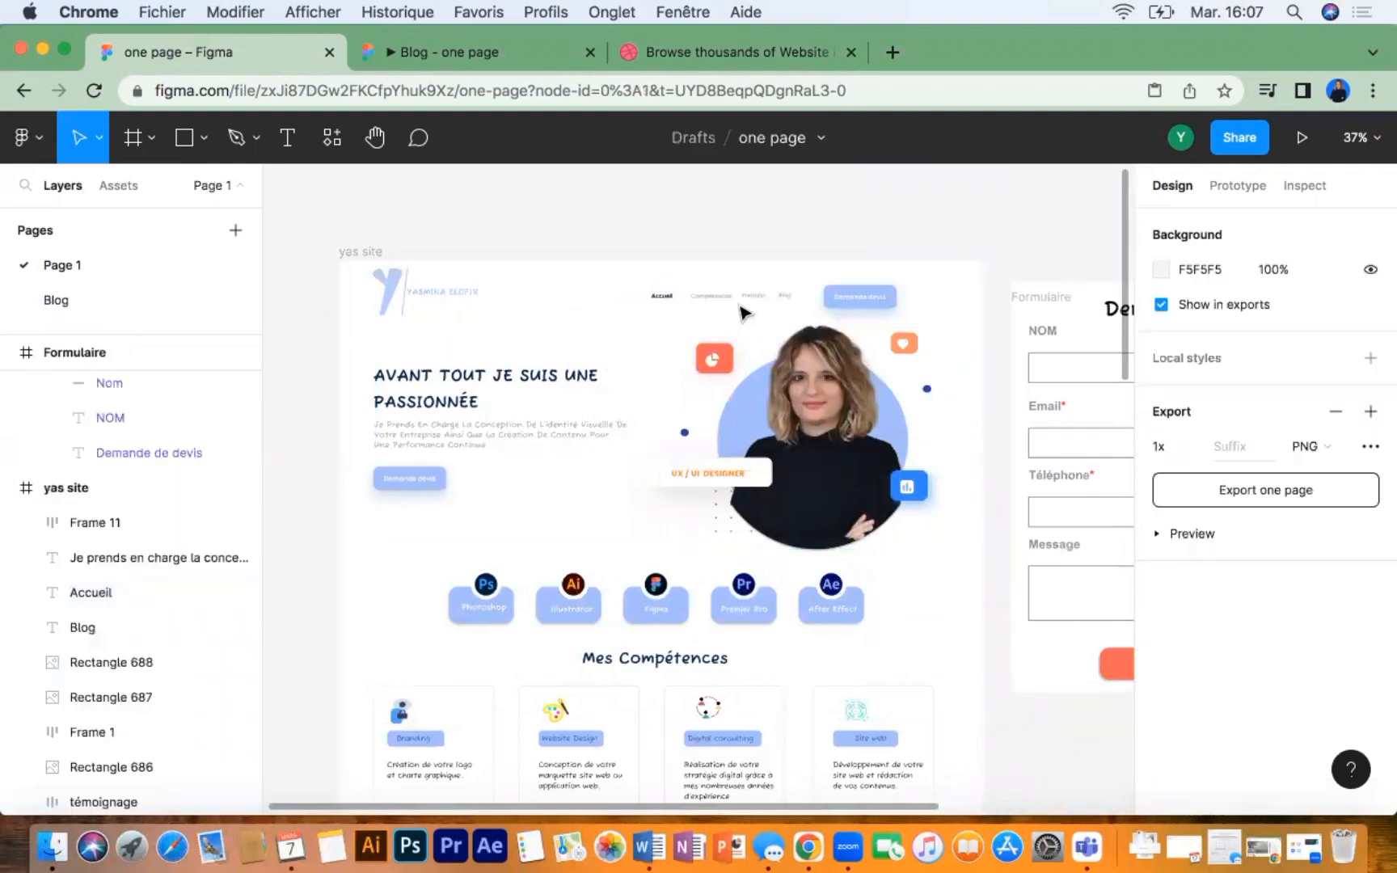
{"action": "left_click", "coordinate": [716, 302]}
{"action": "double_click", "coordinate": [716, 300]}
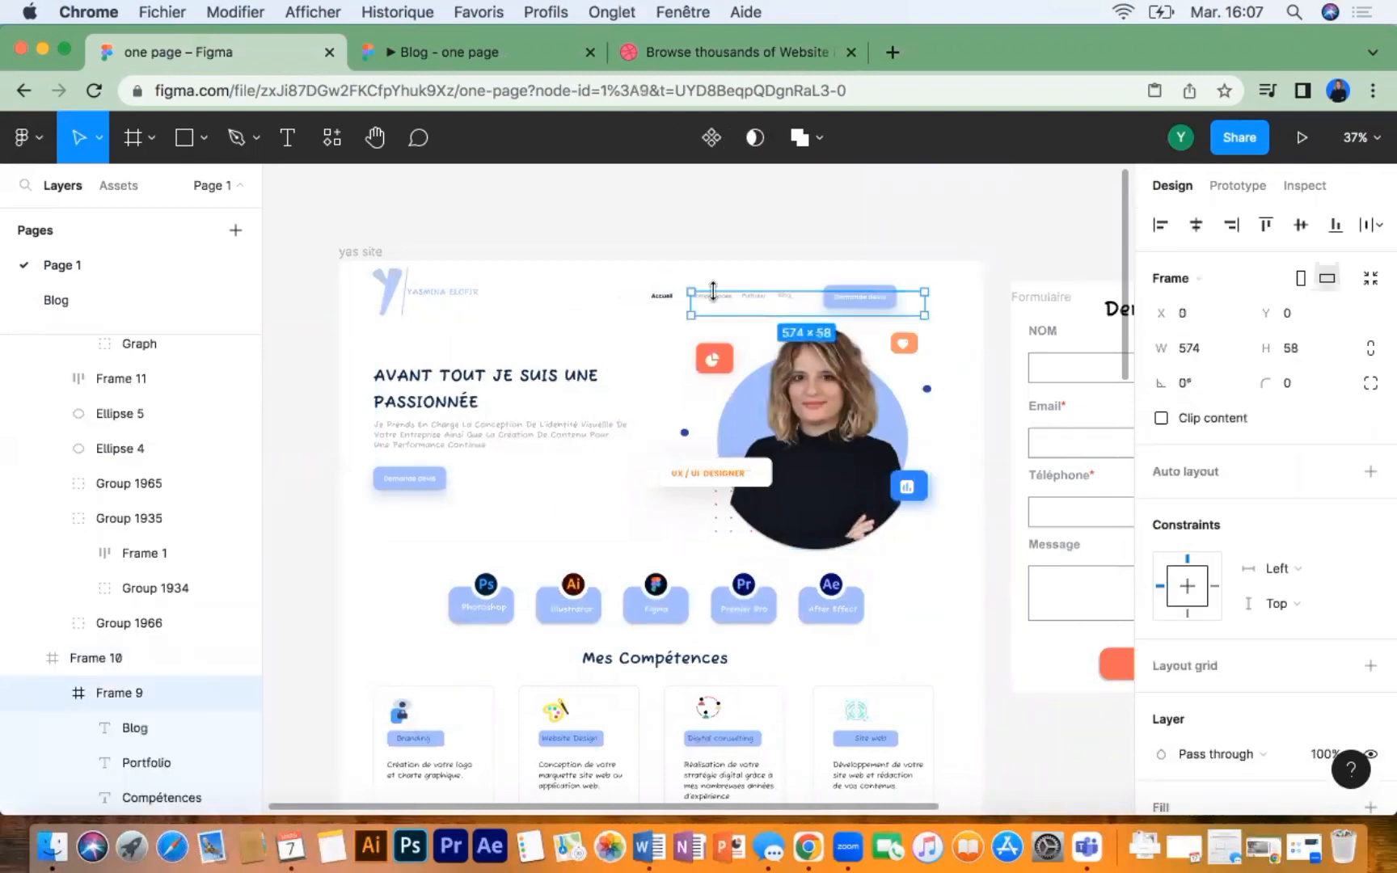
{"action": "double_click", "coordinate": [711, 296]}
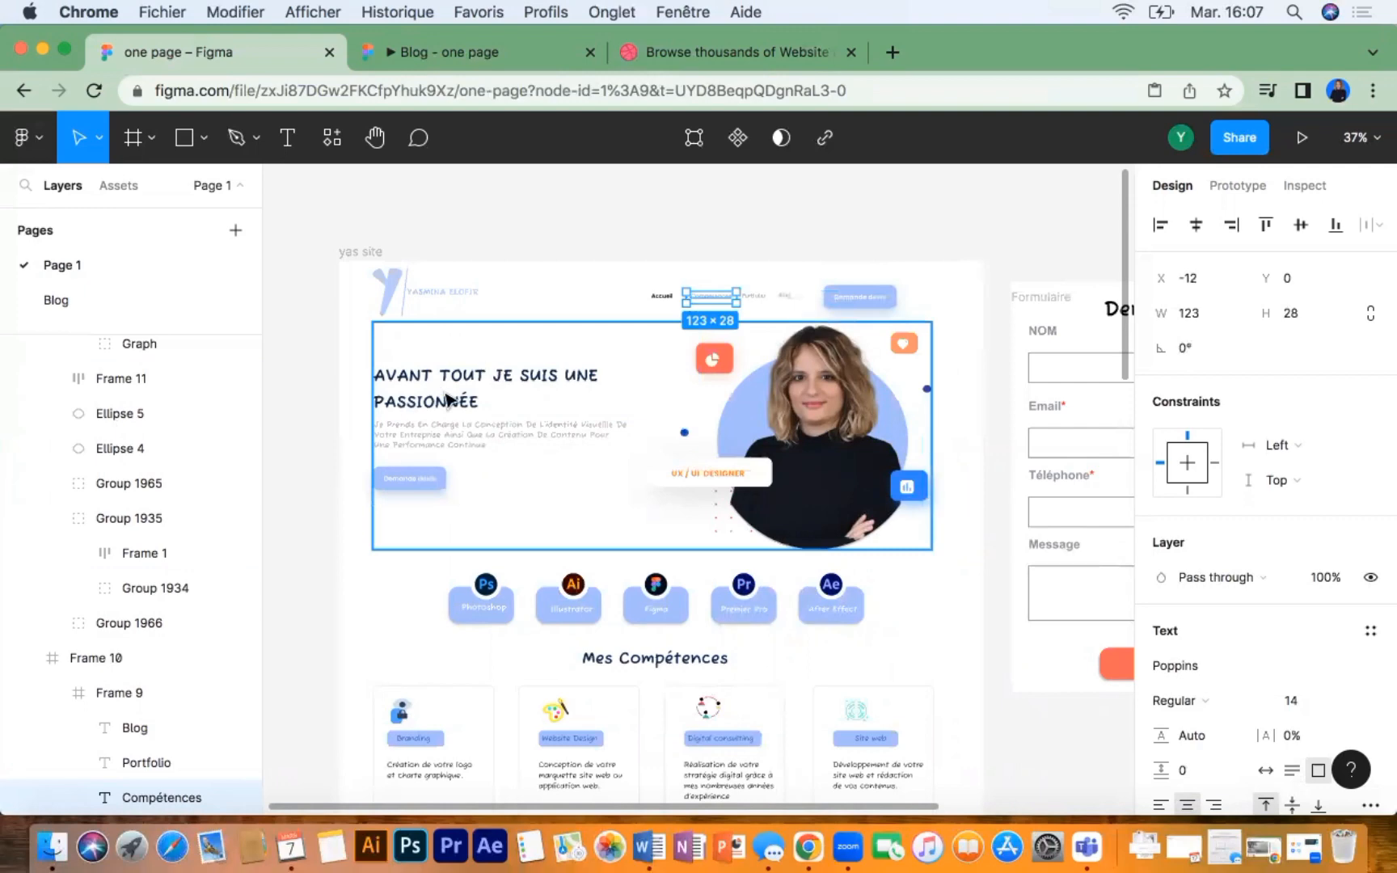
Step: Examine the Mes Compétences section and the layer list, expanding and collapsing the témoignage layer, and return to the header
{"action": "scroll", "coordinate": [537, 659], "scroll_direction": "down", "scroll_amount": 5}
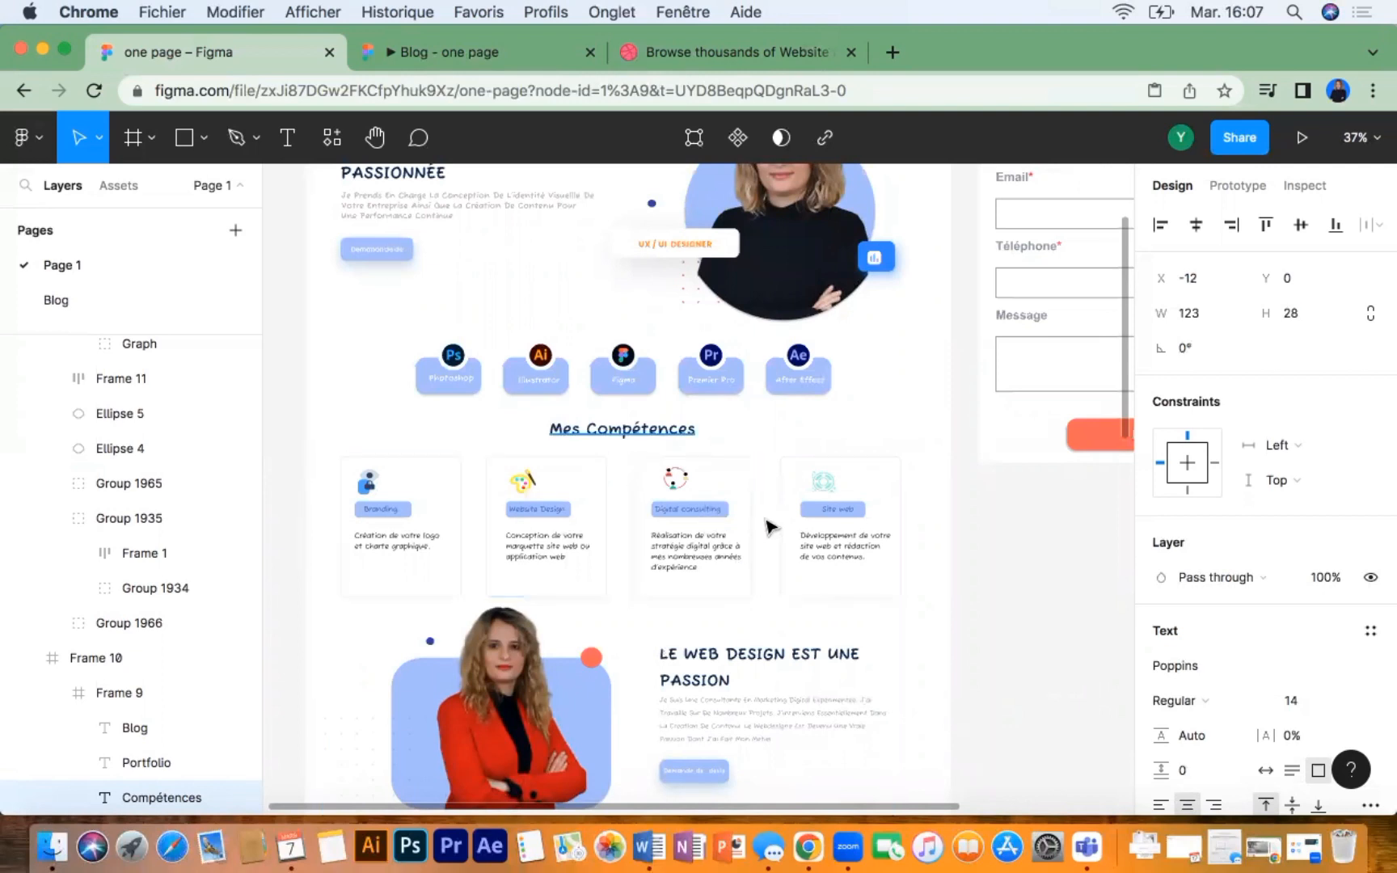
{"action": "scroll", "coordinate": [140, 606], "scroll_direction": "up", "scroll_amount": 10}
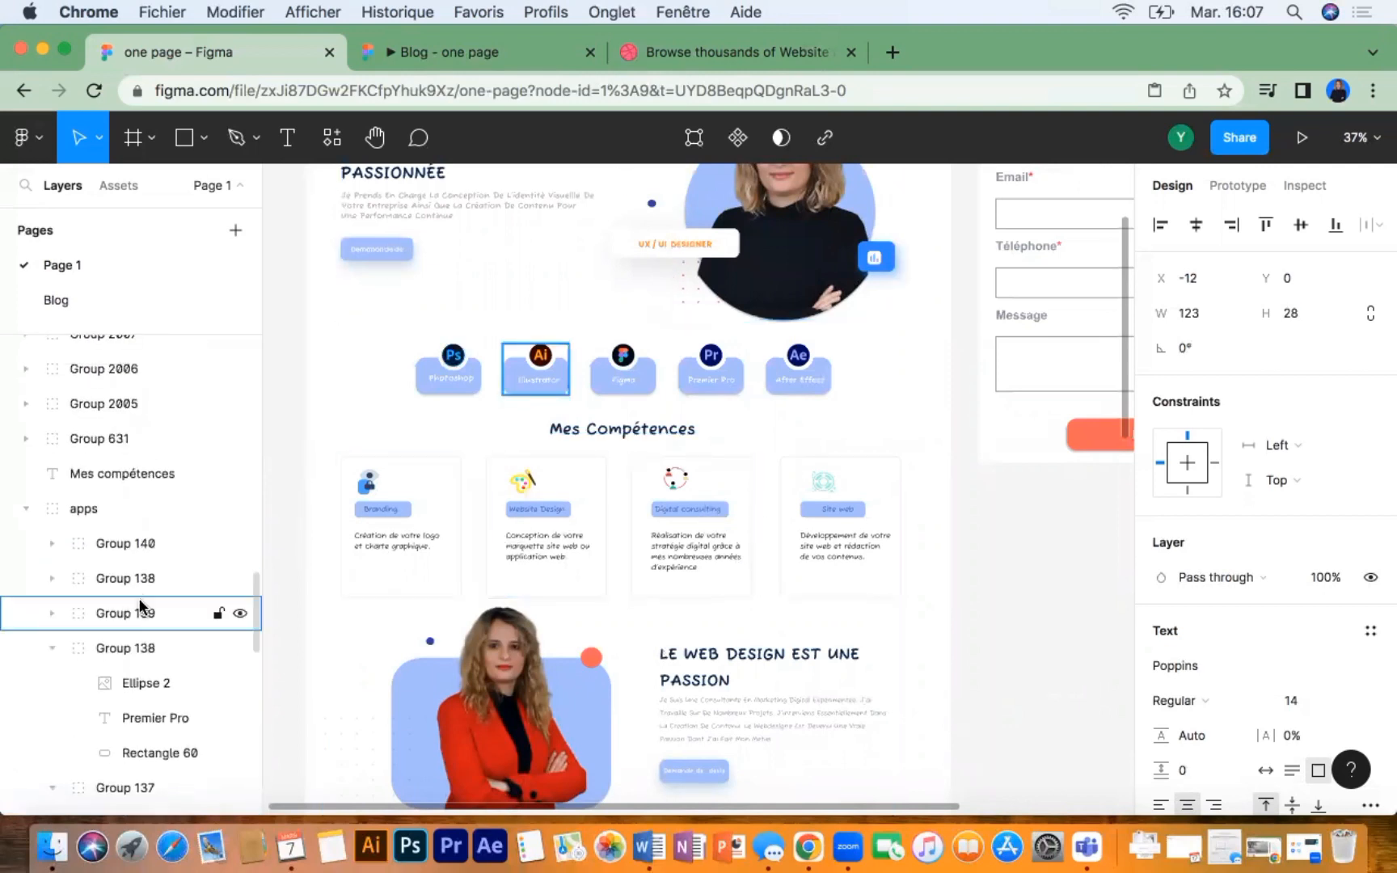
{"action": "scroll", "coordinate": [140, 606], "scroll_direction": "up", "scroll_amount": 10}
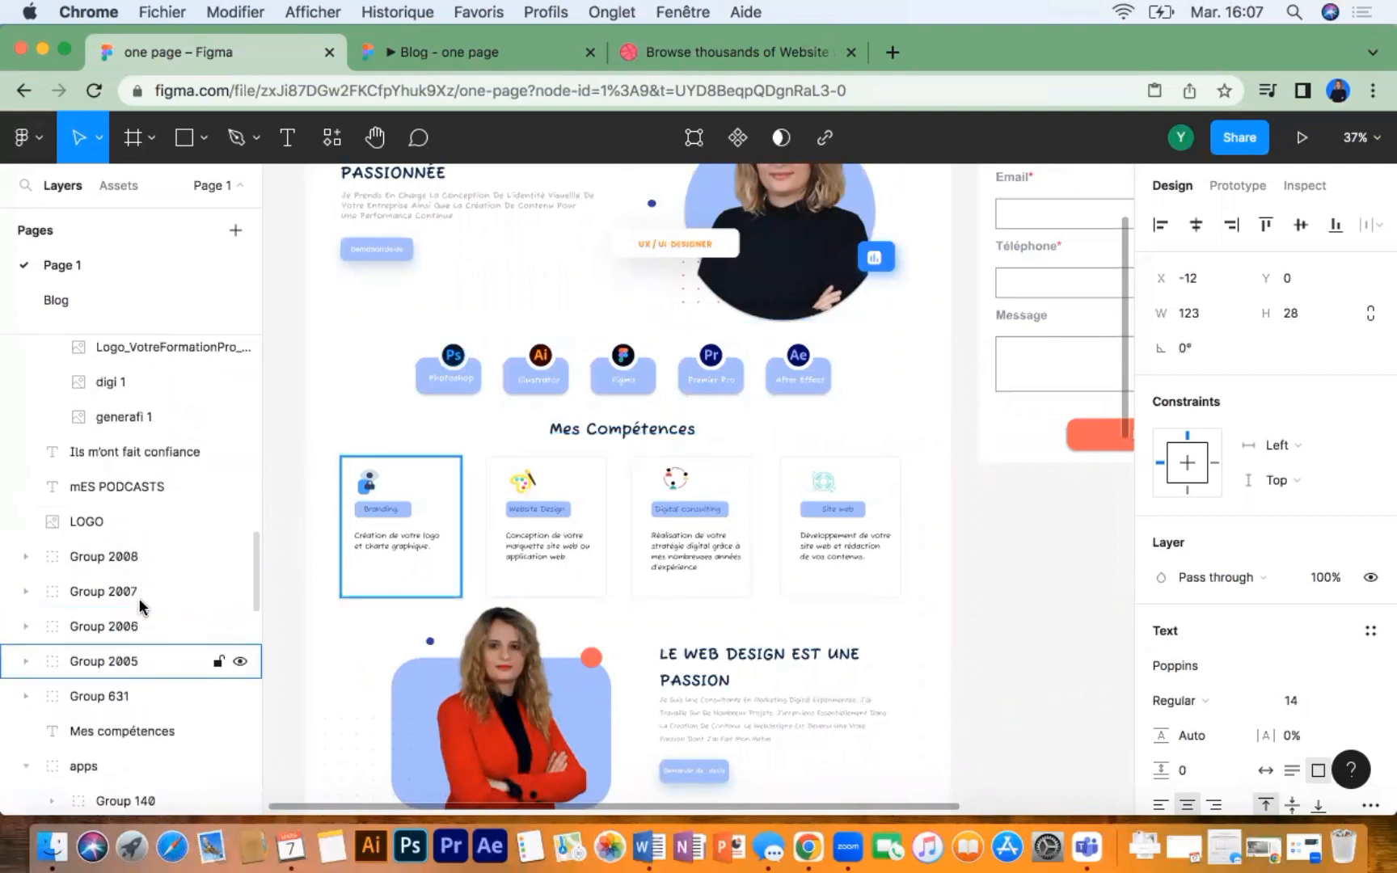
{"action": "scroll", "coordinate": [139, 606], "scroll_direction": "up", "scroll_amount": 5}
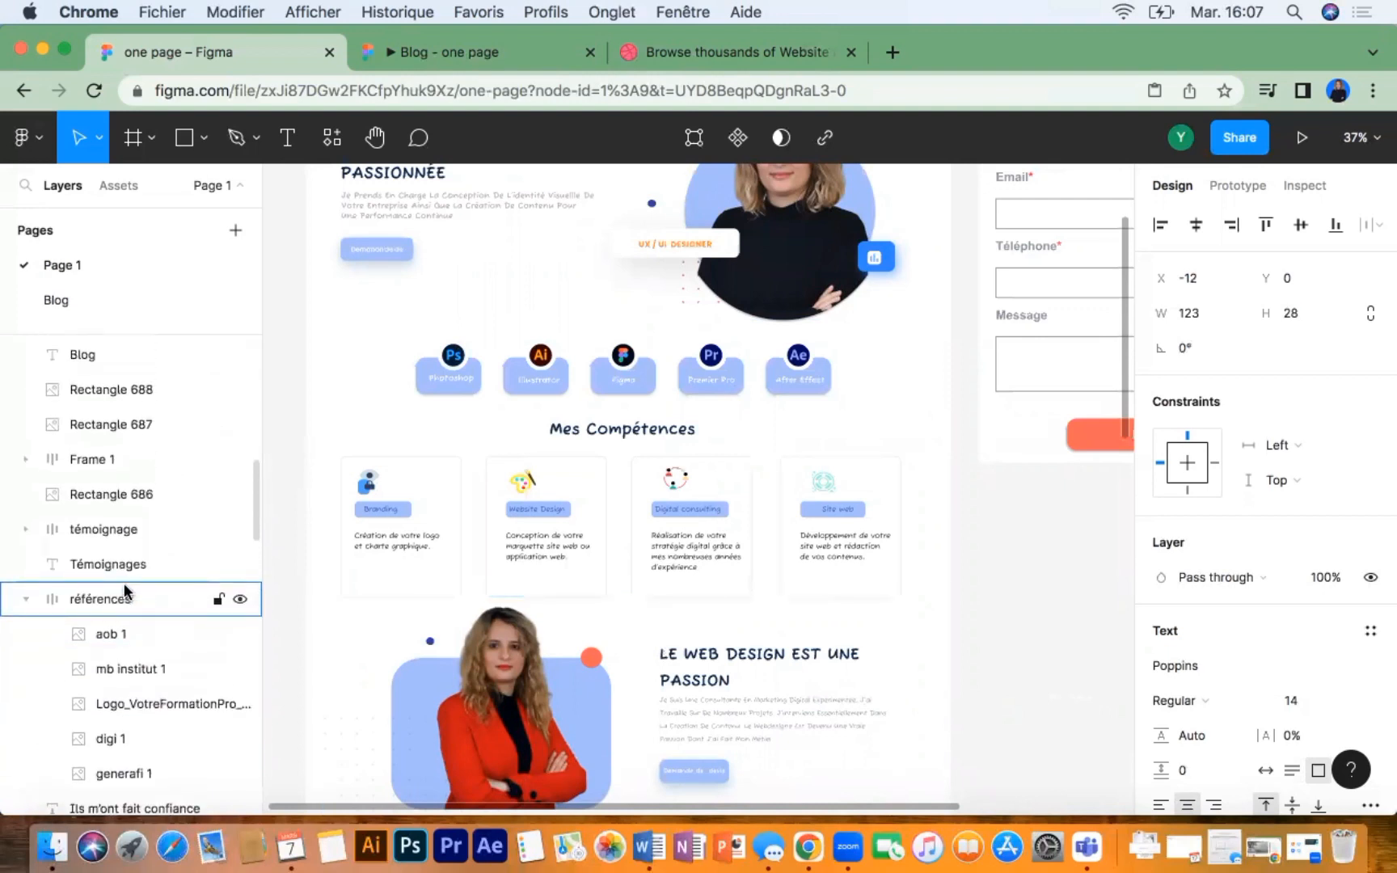
{"action": "left_click", "coordinate": [26, 529]}
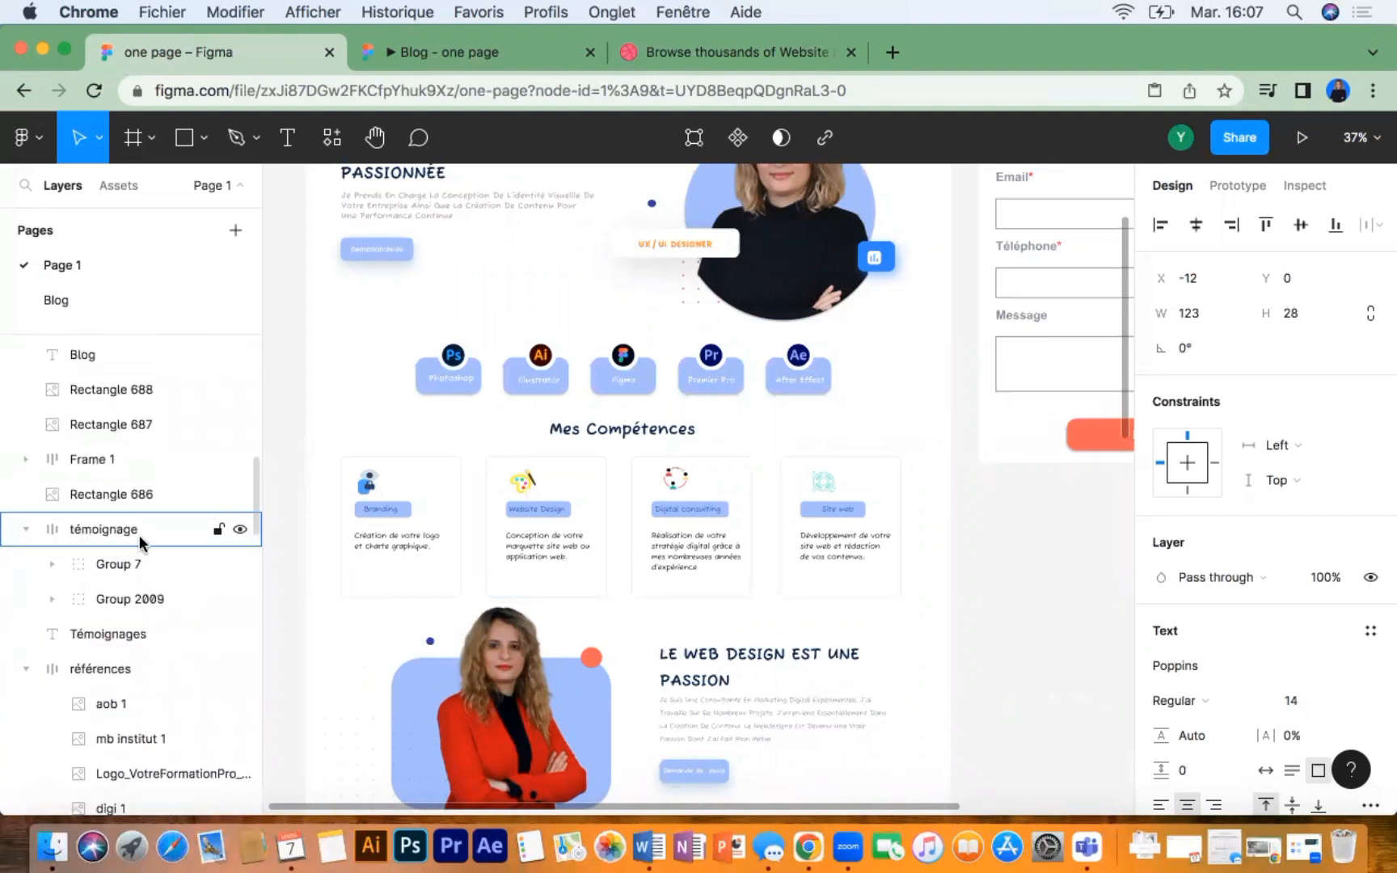
{"action": "left_click", "coordinate": [27, 529]}
{"action": "scroll", "coordinate": [165, 415], "scroll_direction": "up", "scroll_amount": 10}
{"action": "scroll", "coordinate": [202, 422], "scroll_direction": "up", "scroll_amount": 3}
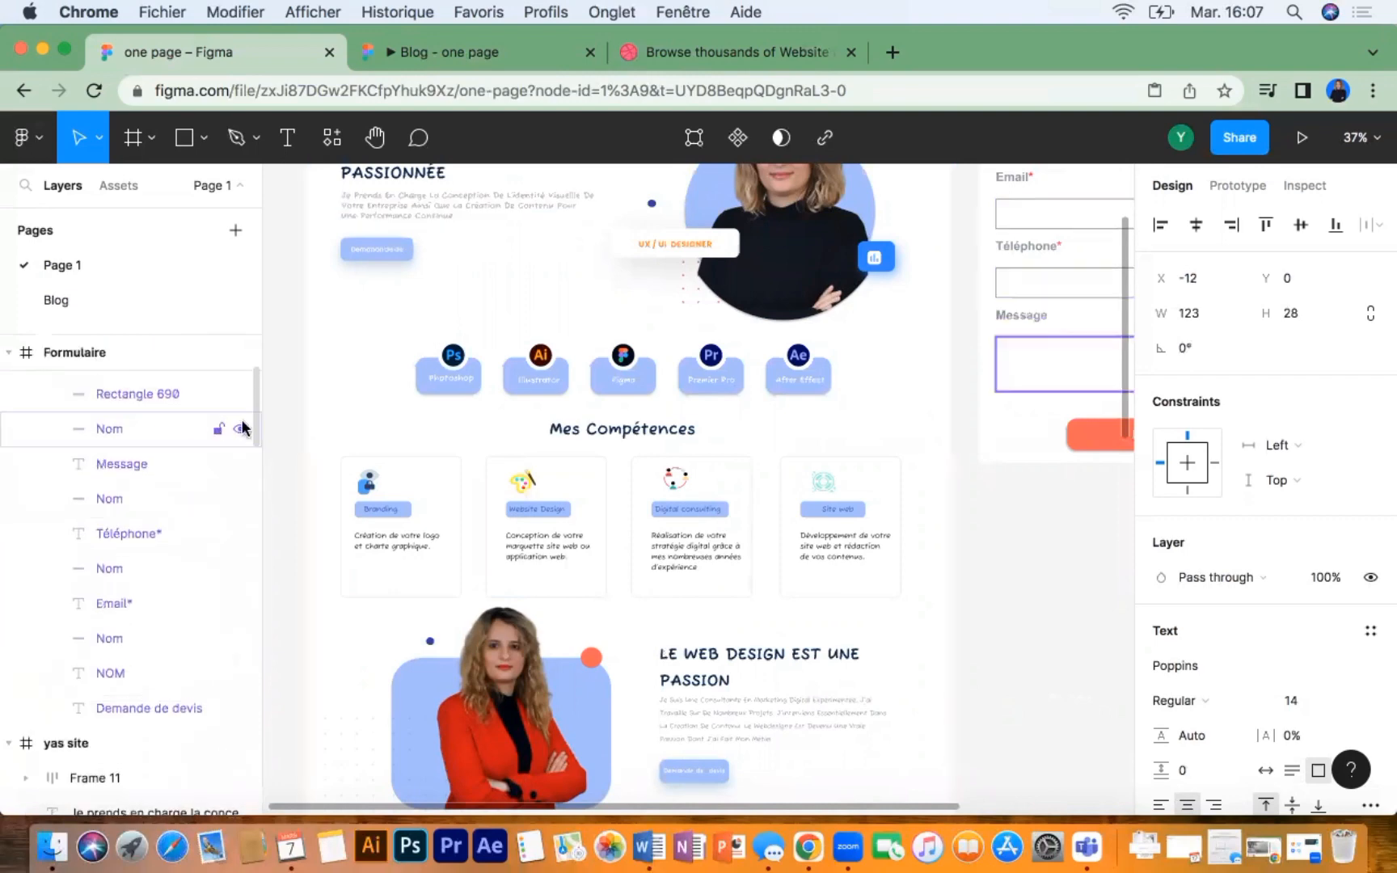
{"action": "scroll", "coordinate": [645, 430], "scroll_direction": "up", "scroll_amount": 4}
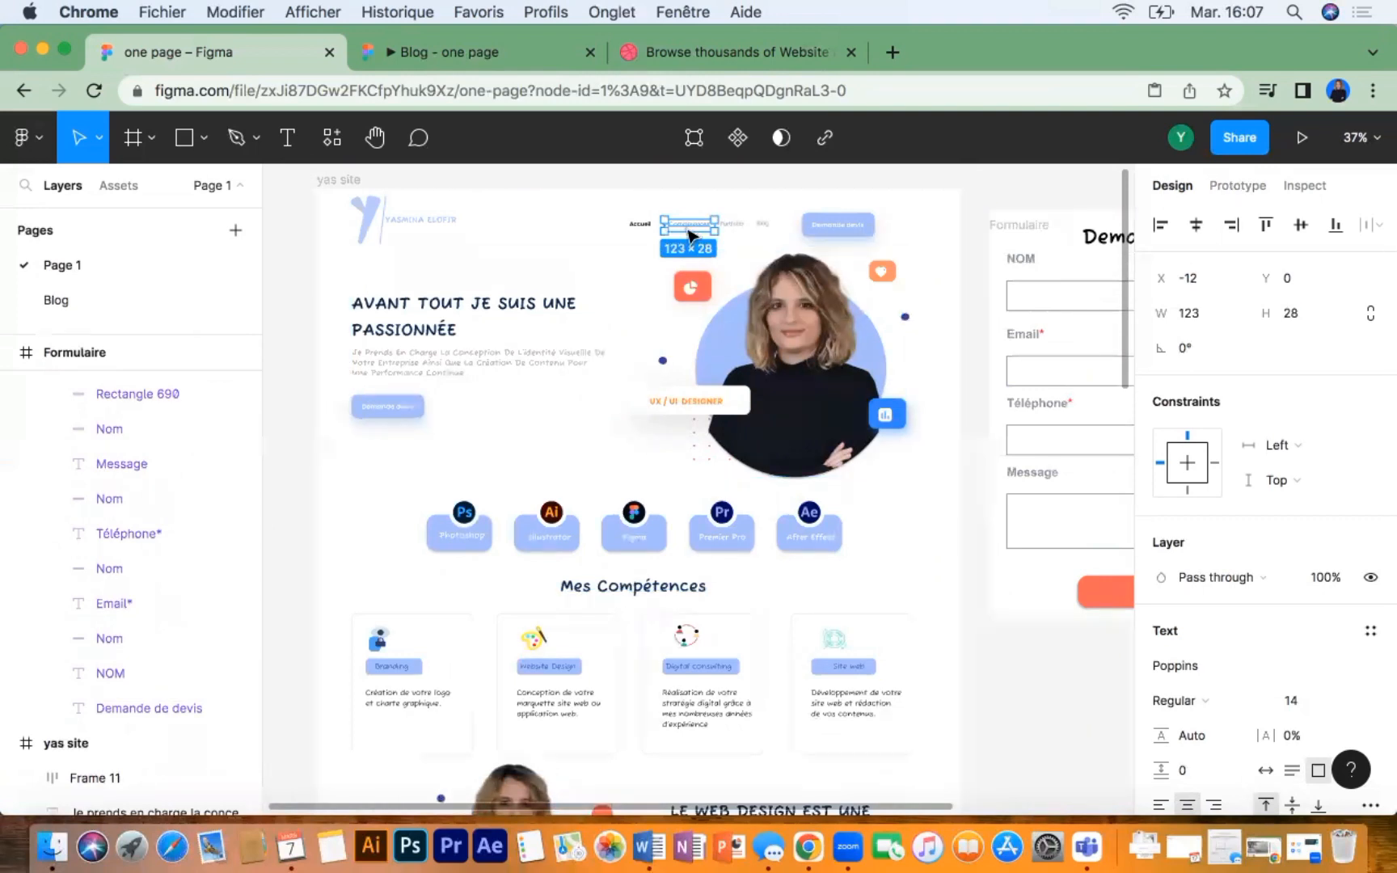
Step: Add a prototype interaction to the Compétences link with the On click trigger
{"action": "left_click", "coordinate": [1235, 188]}
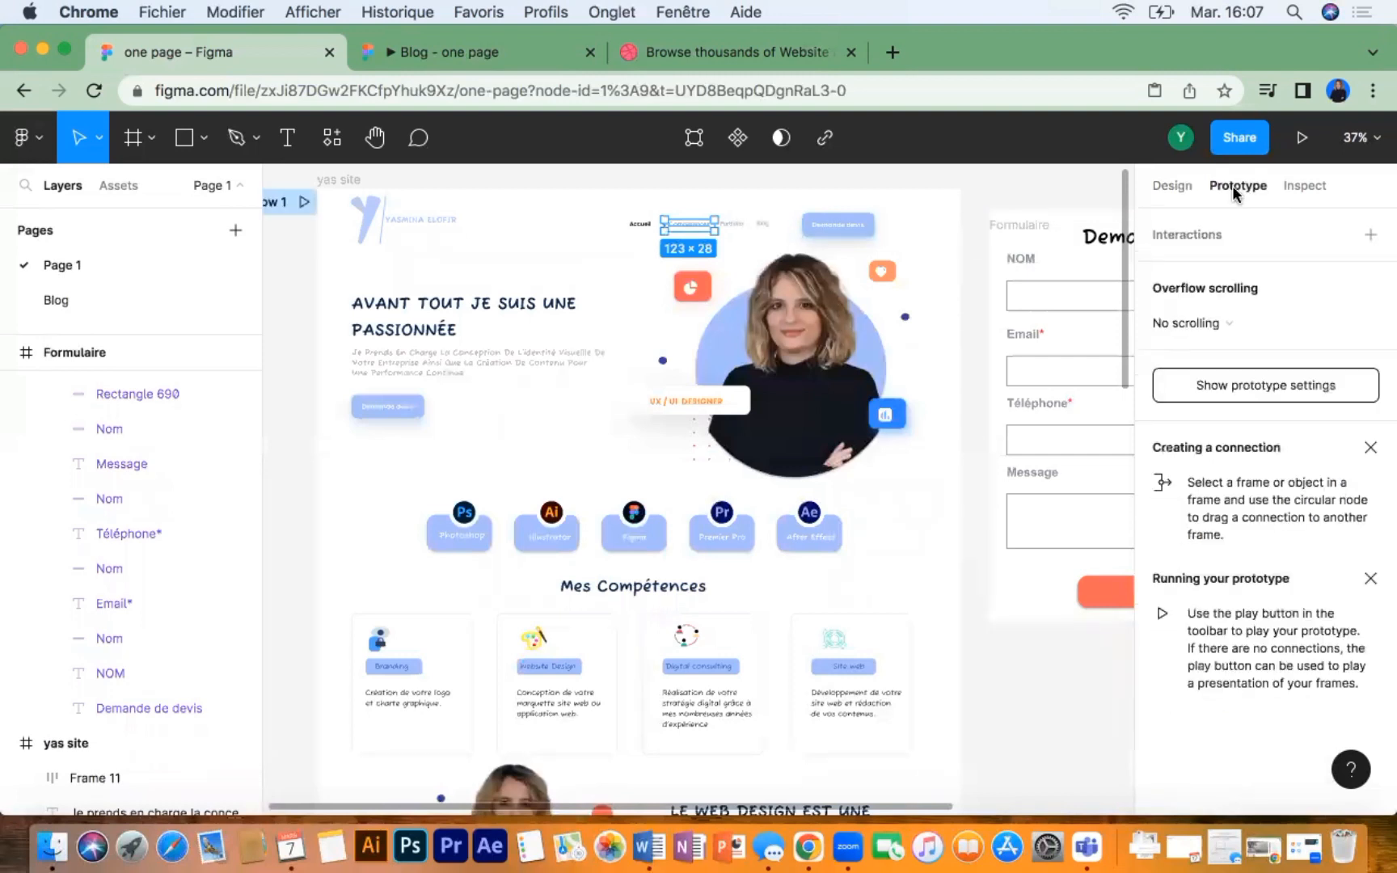
{"action": "left_click", "coordinate": [1364, 236]}
{"action": "left_click", "coordinate": [1184, 272]}
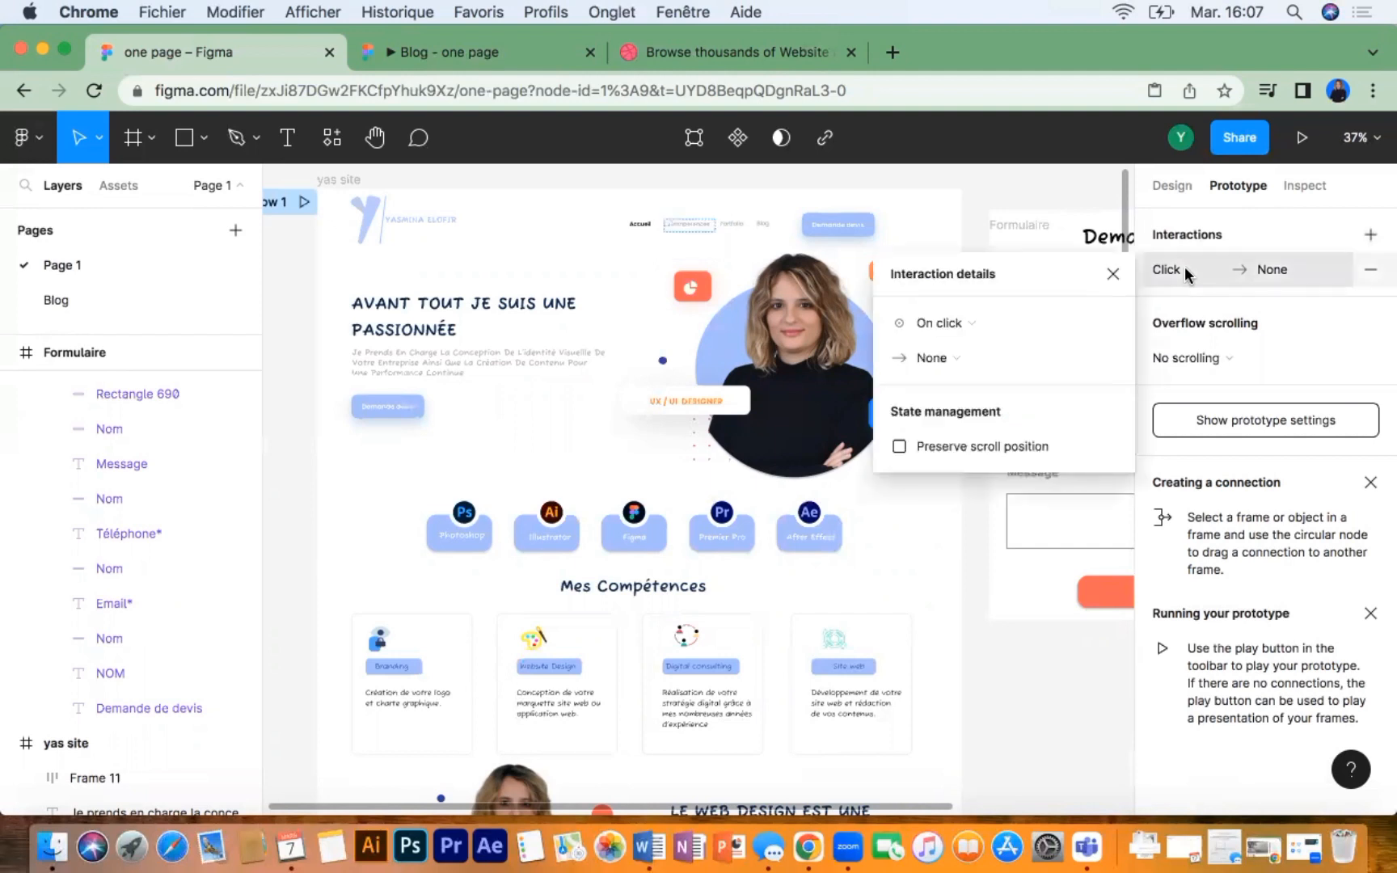
{"action": "left_click", "coordinate": [977, 325]}
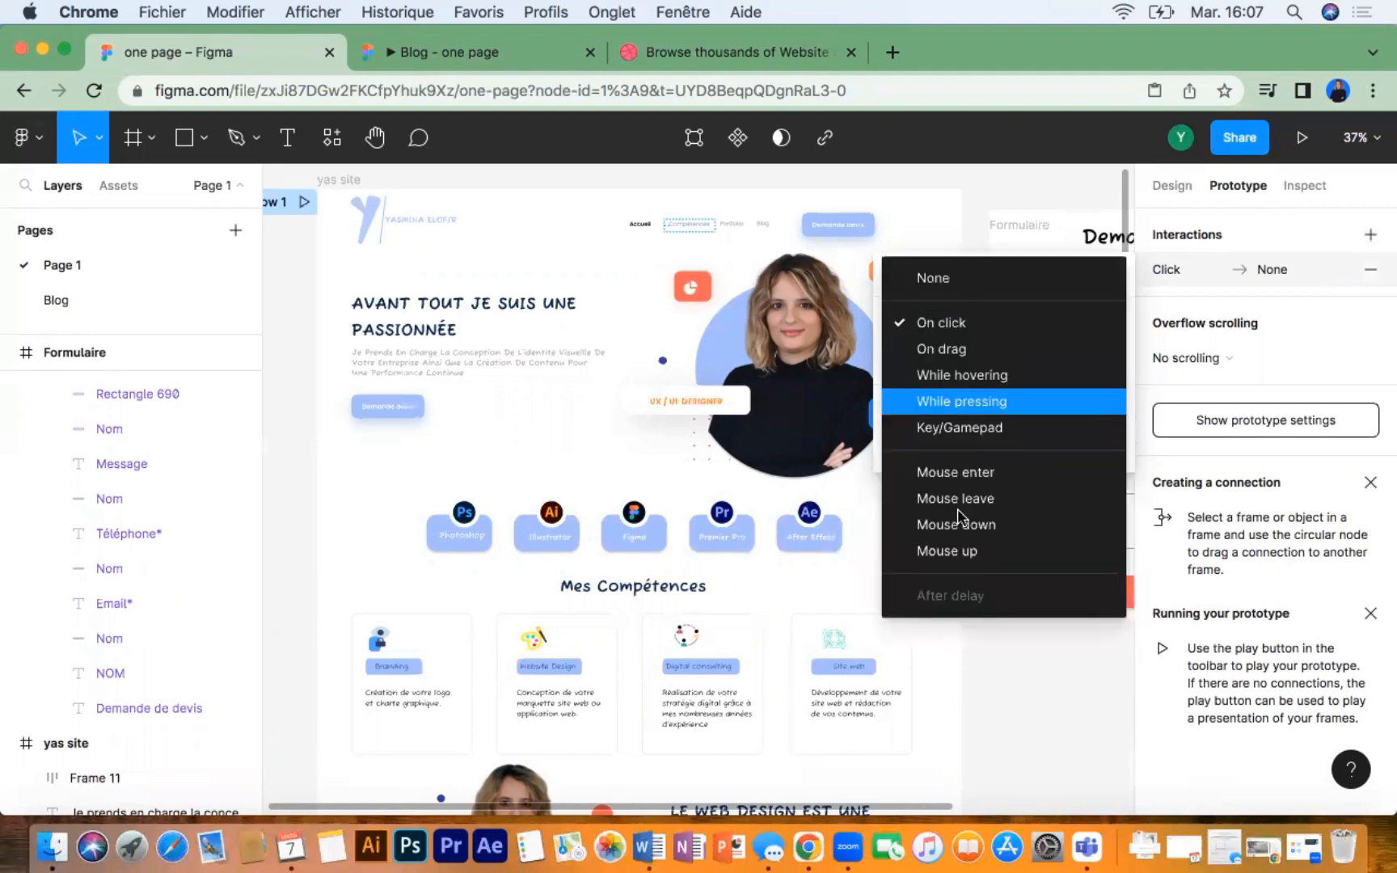
{"action": "left_click", "coordinate": [959, 334]}
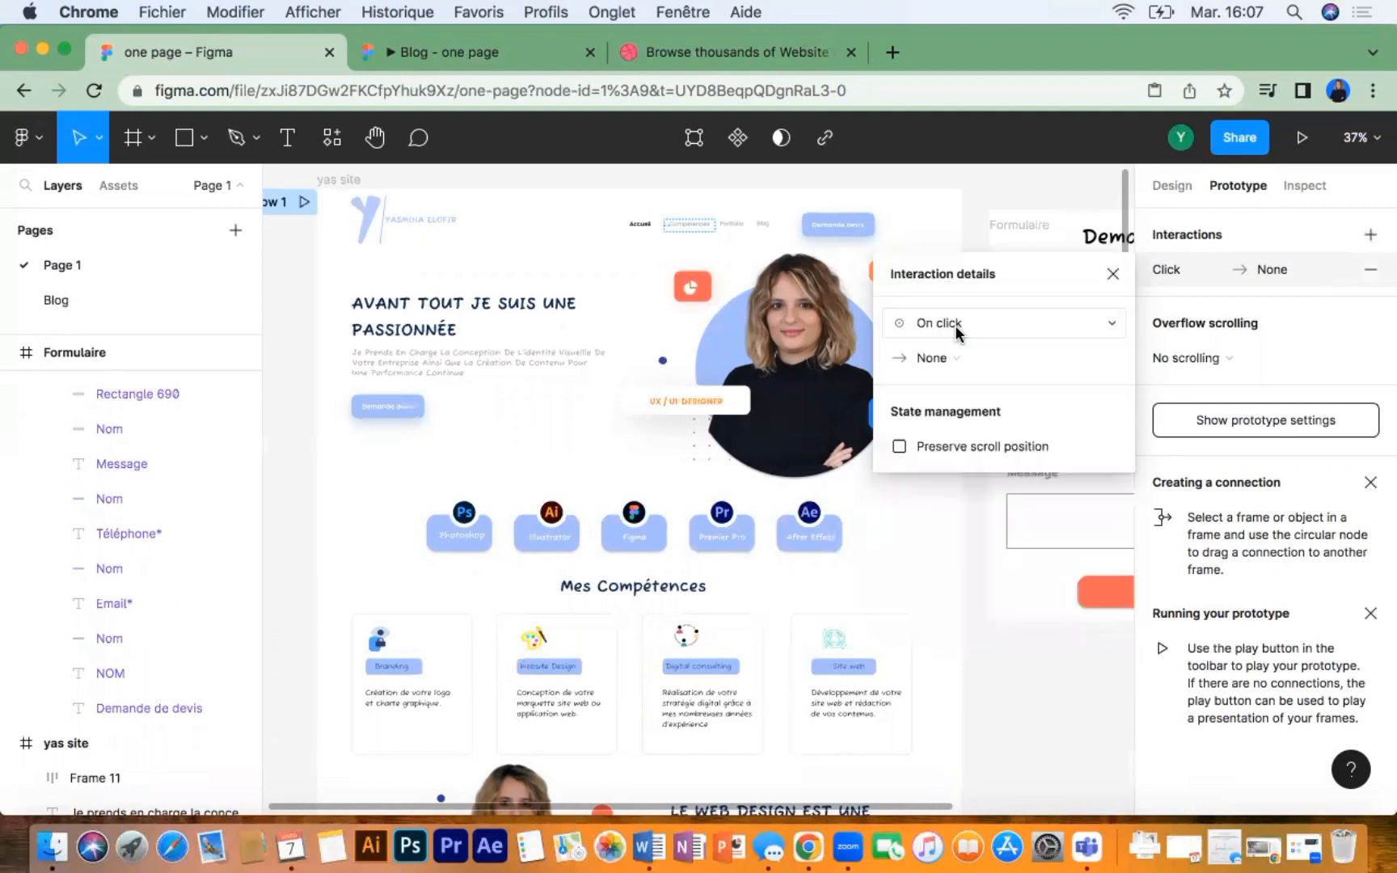
Step: Set the interaction's action to Scroll to with Mes compétences as its target, and return to the design properties
{"action": "left_click", "coordinate": [934, 359]}
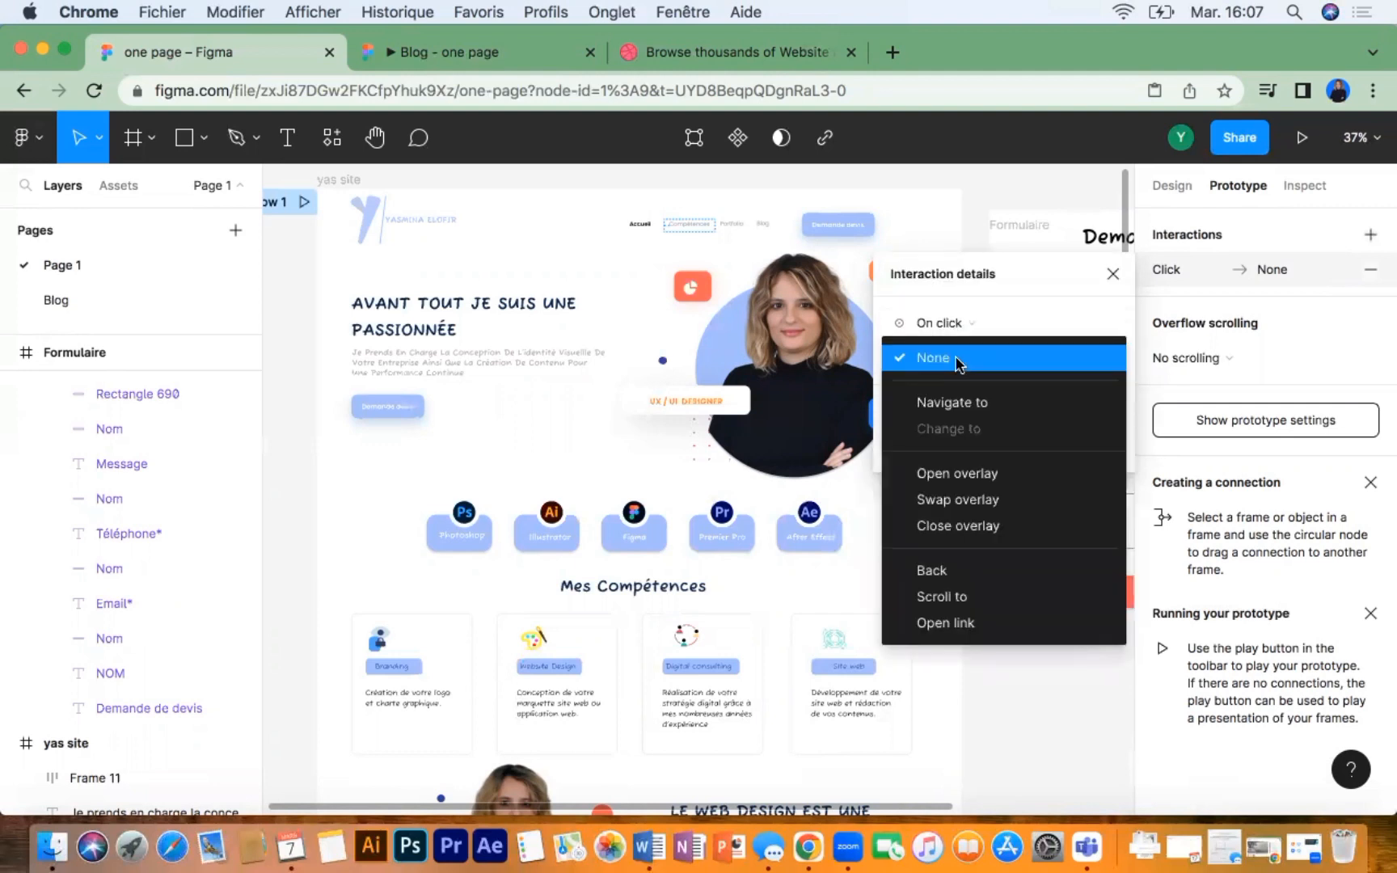
{"action": "left_click", "coordinate": [993, 598]}
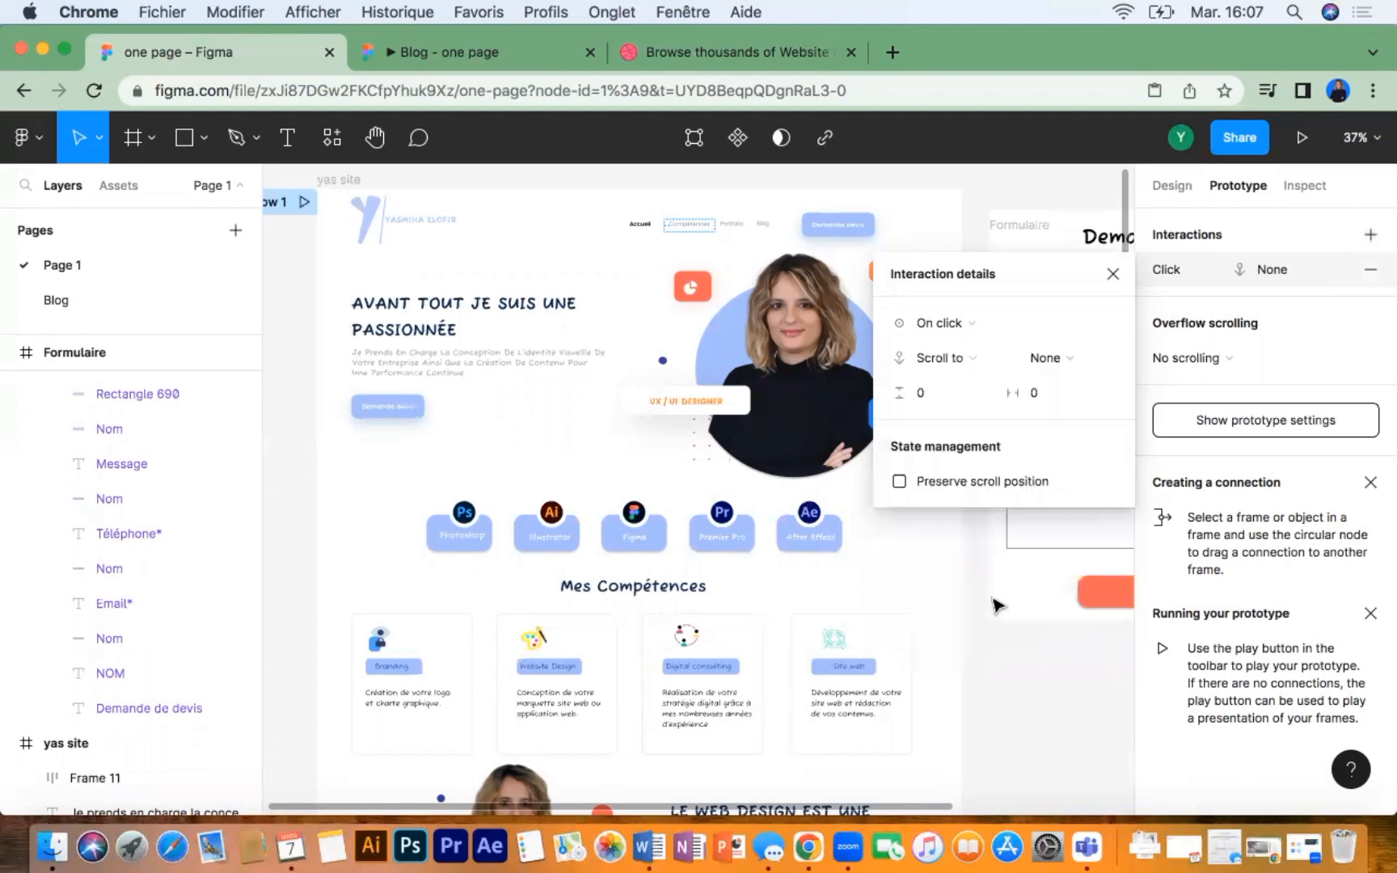
{"action": "left_click", "coordinate": [1051, 357]}
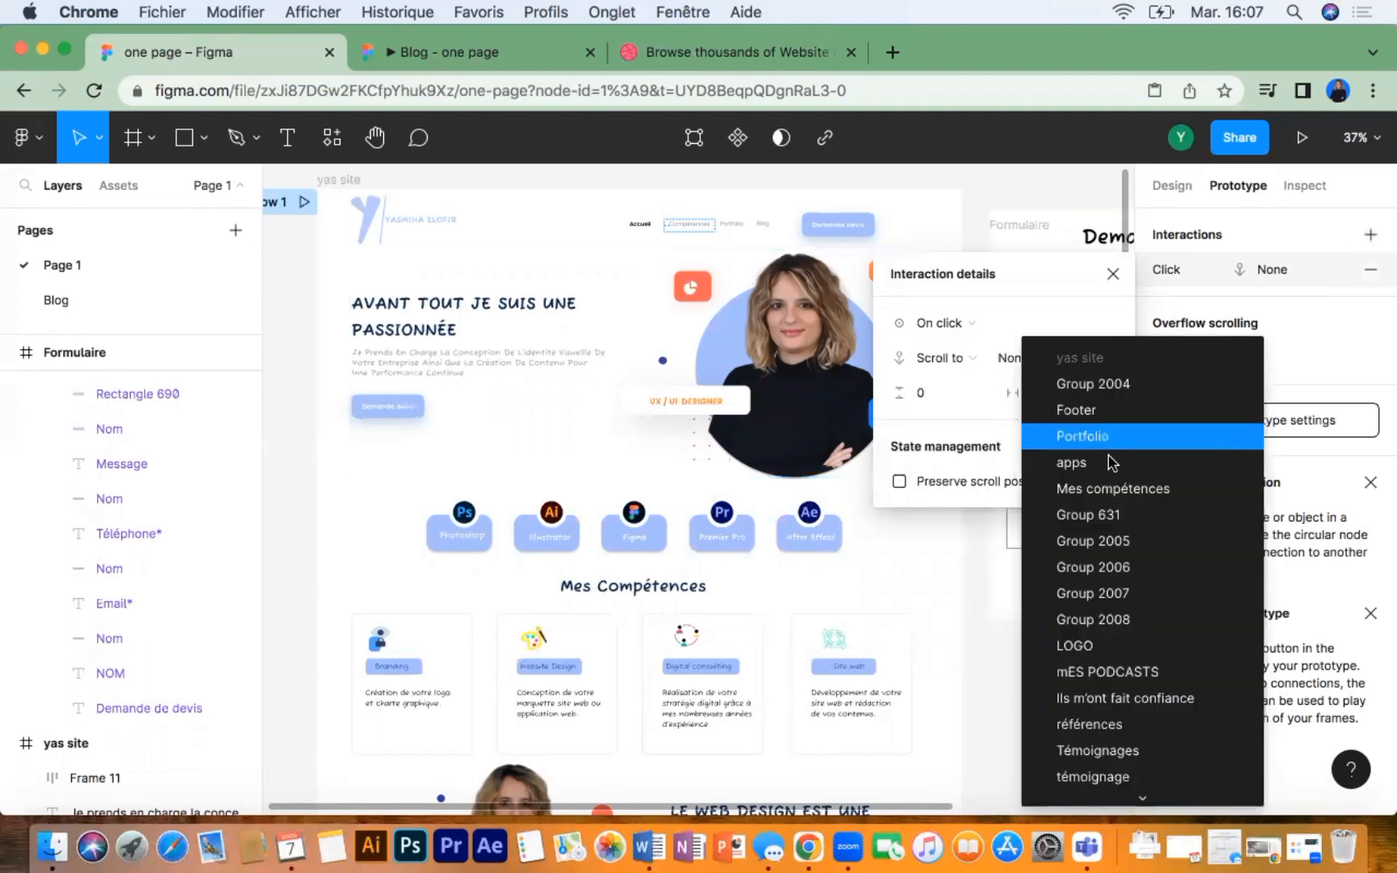
{"action": "left_click", "coordinate": [1119, 491]}
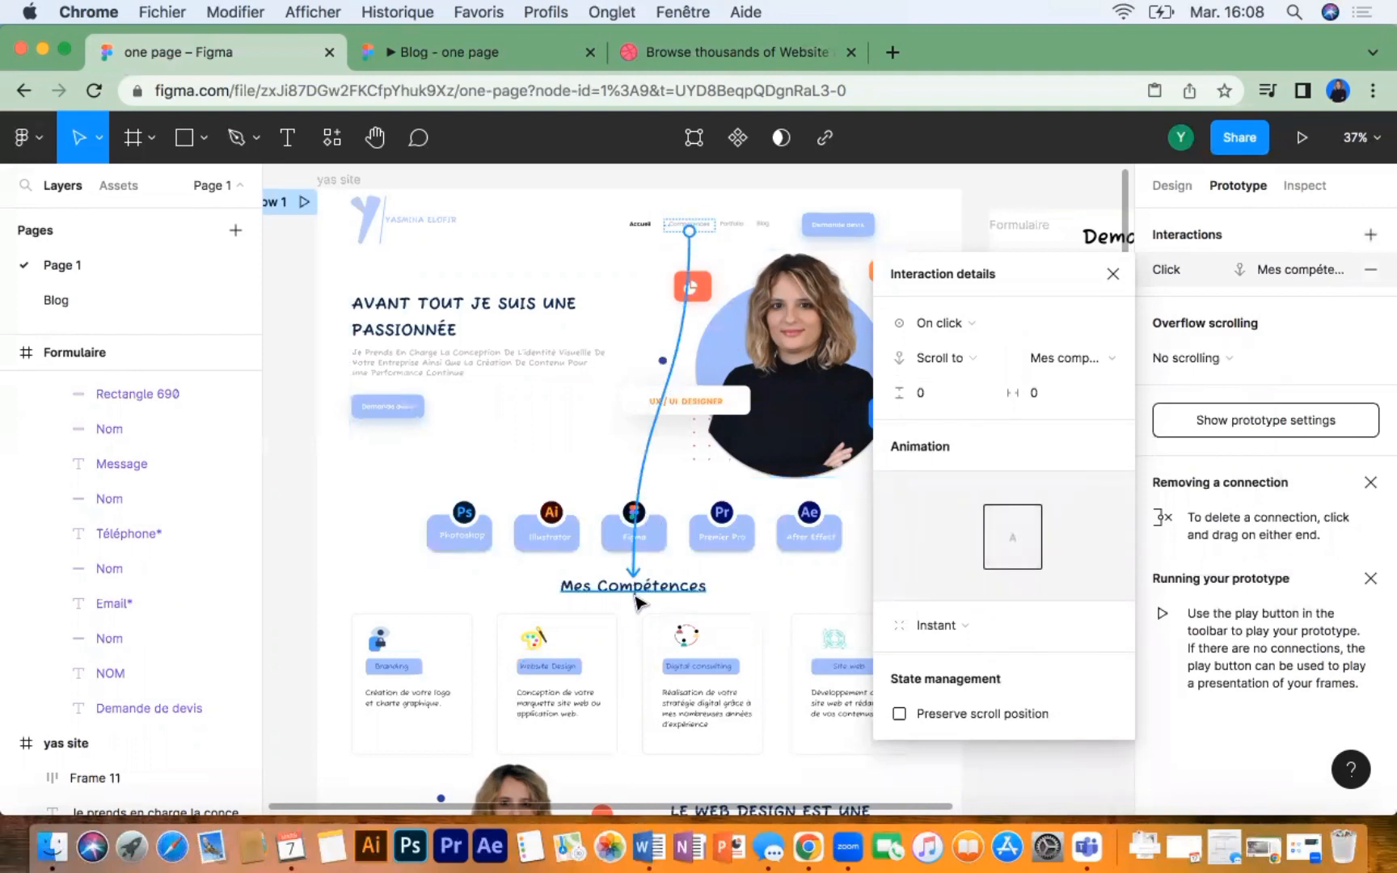
{"action": "left_click", "coordinate": [1170, 186]}
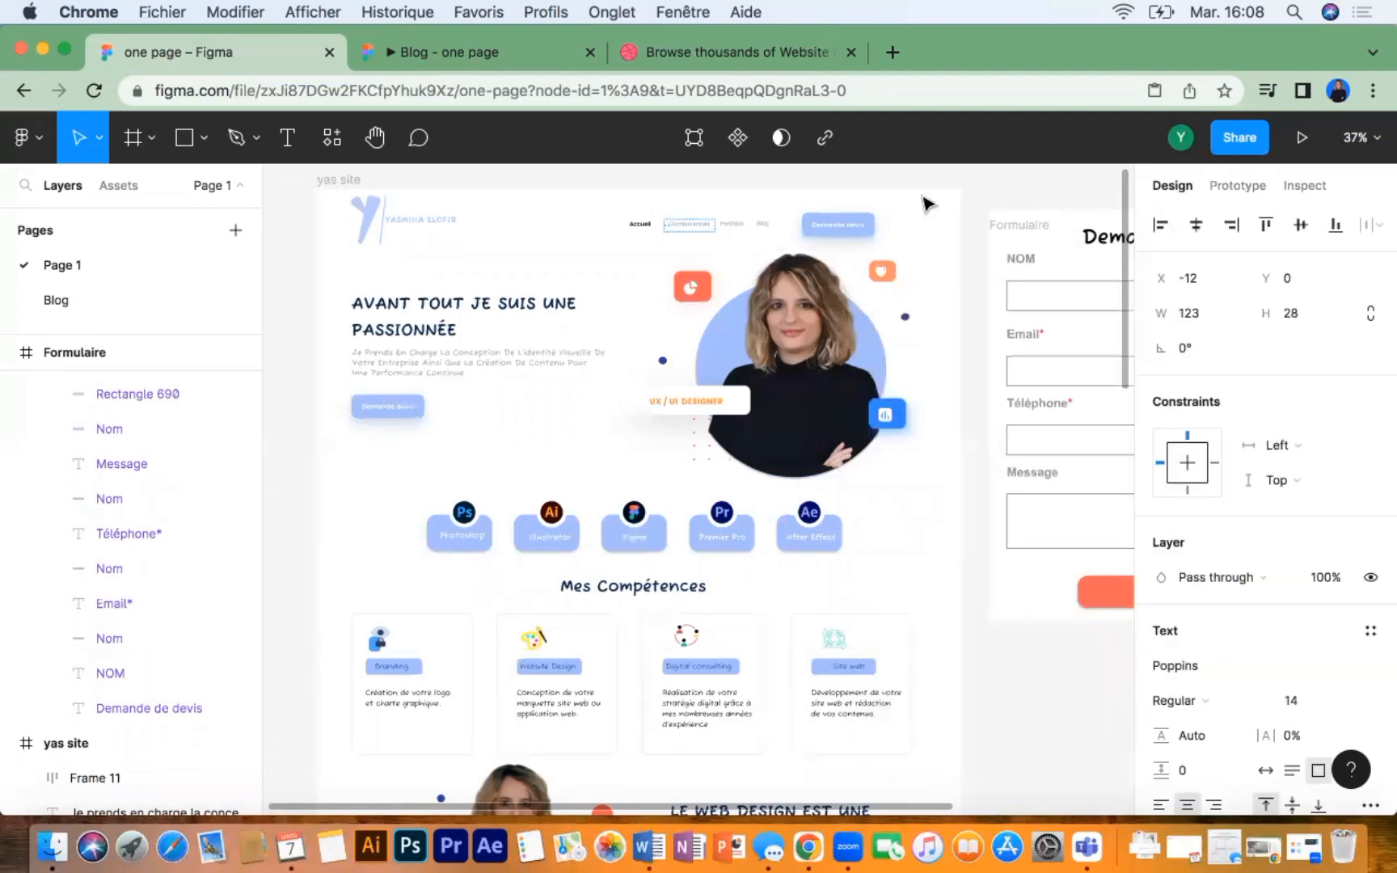
Step: Present the yas site page as a prototype and scale the preview with Fit width
{"action": "left_click", "coordinate": [1300, 137]}
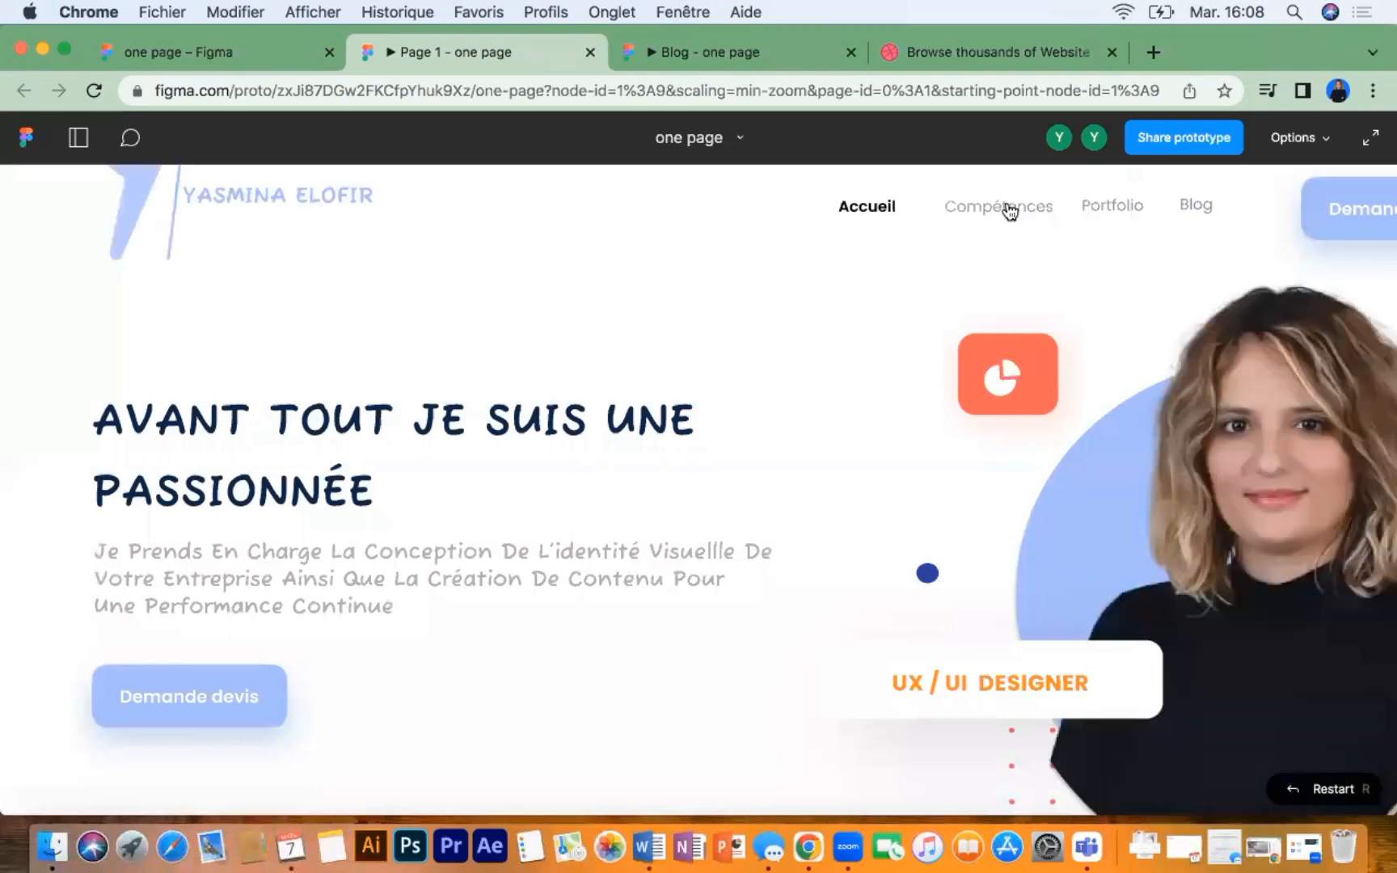
{"action": "right_click", "coordinate": [1075, 154]}
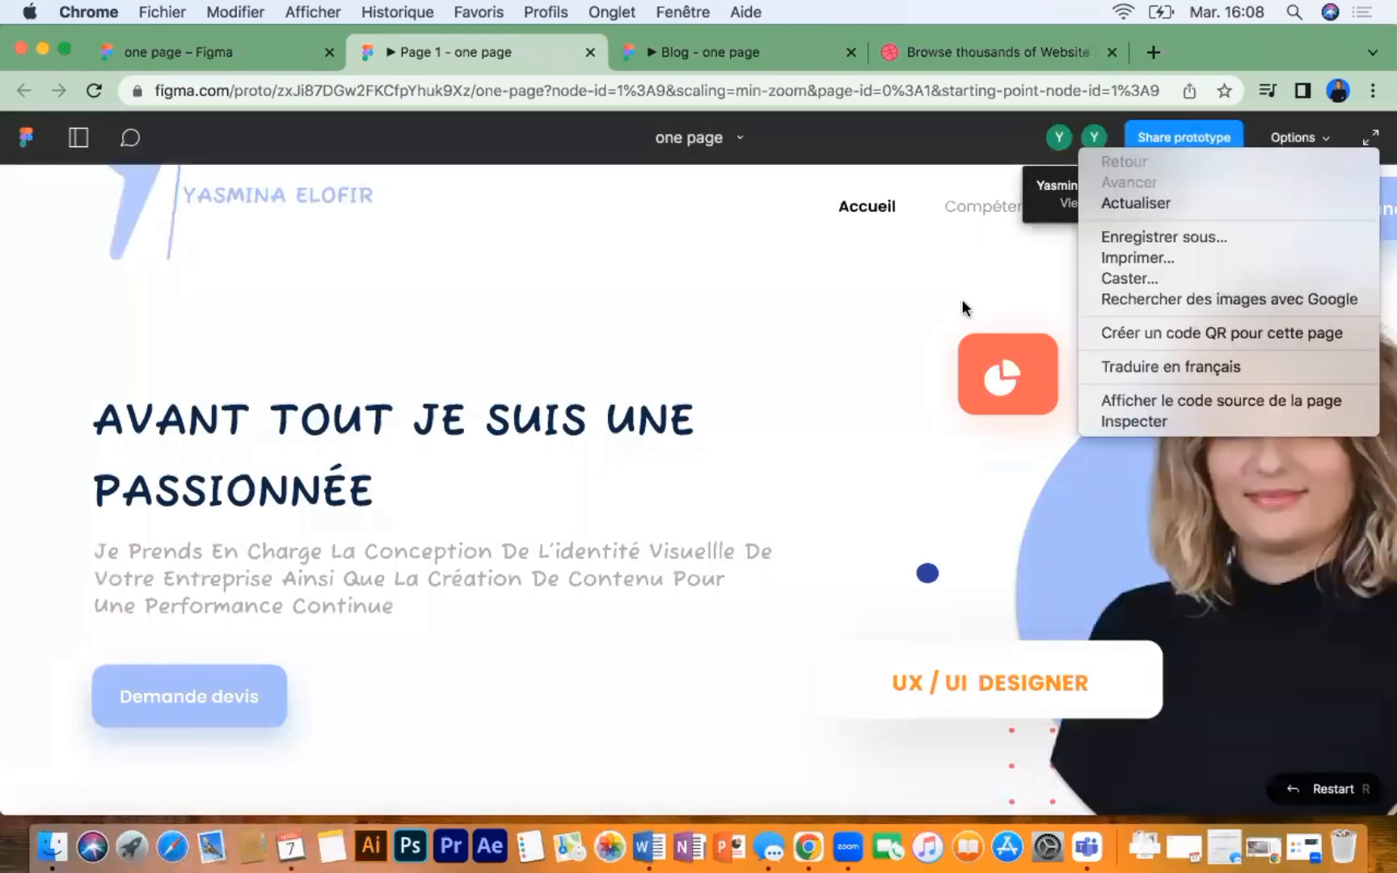
{"action": "key", "text": "Escape"}
{"action": "left_click", "coordinate": [1298, 138]}
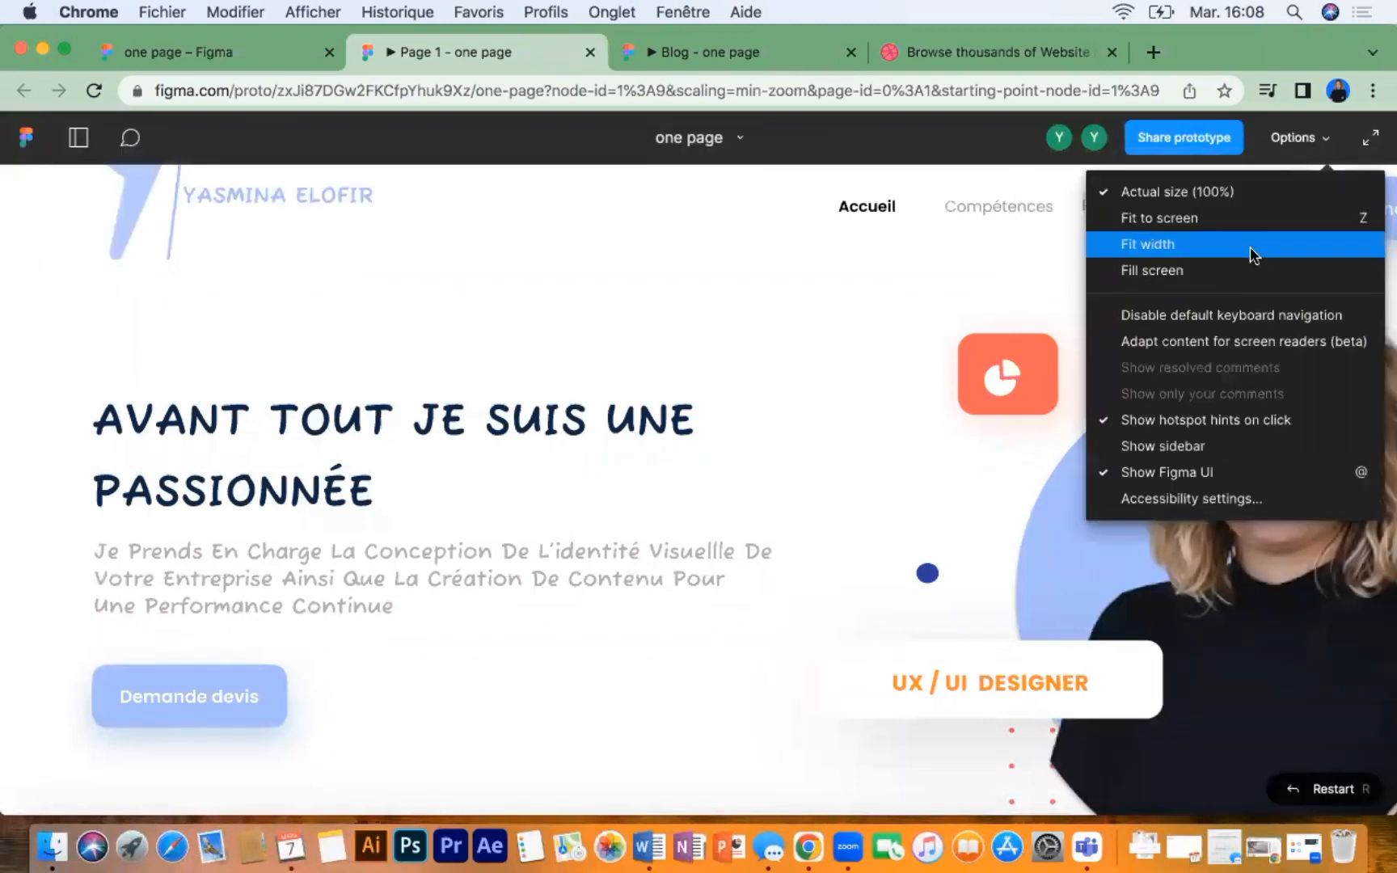
{"action": "left_click", "coordinate": [1250, 244]}
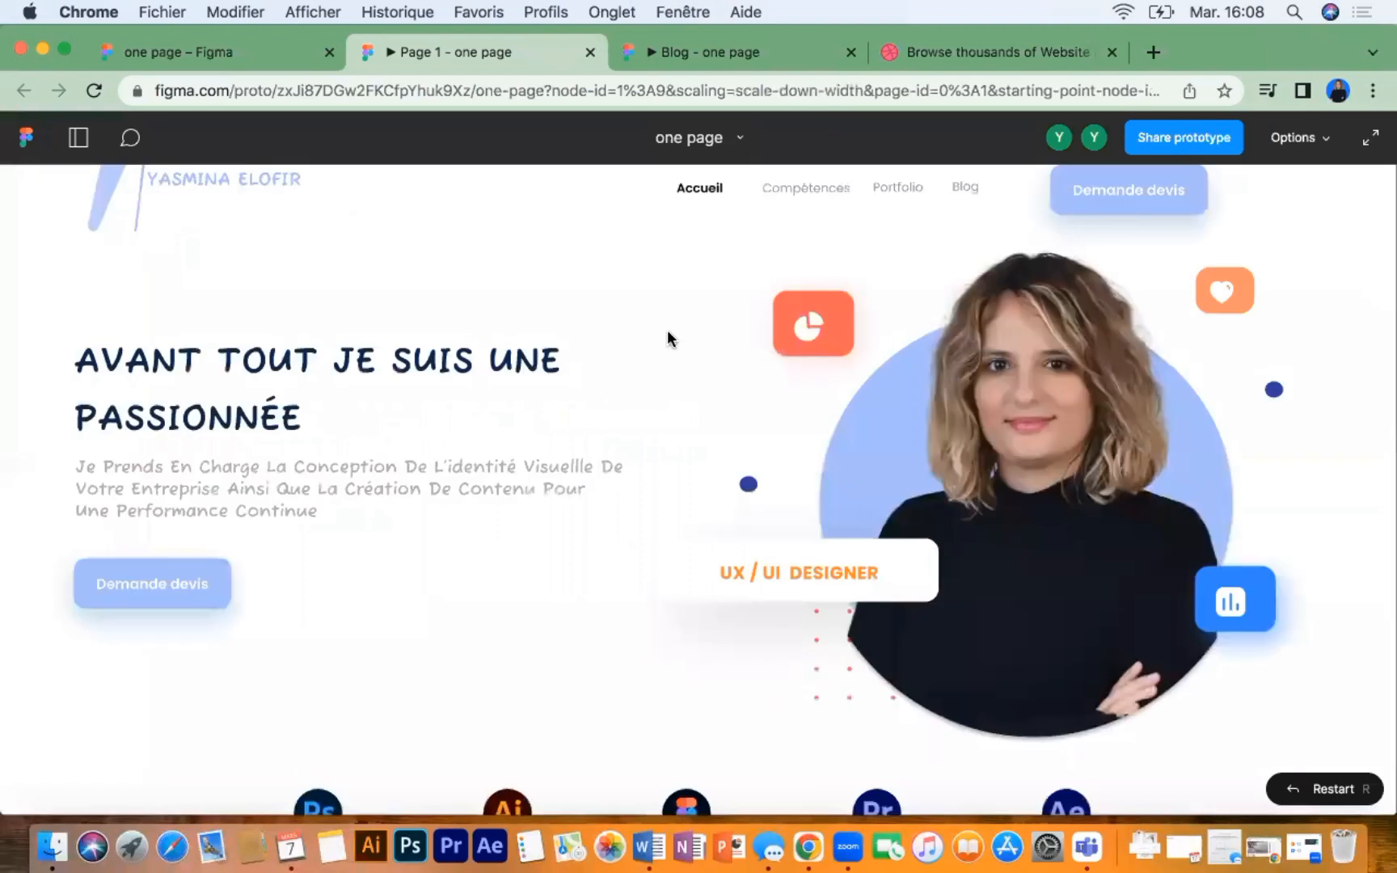
Step: Test the Compétences link in the prototype, return to the page's header and close the preview
{"action": "left_click", "coordinate": [804, 190]}
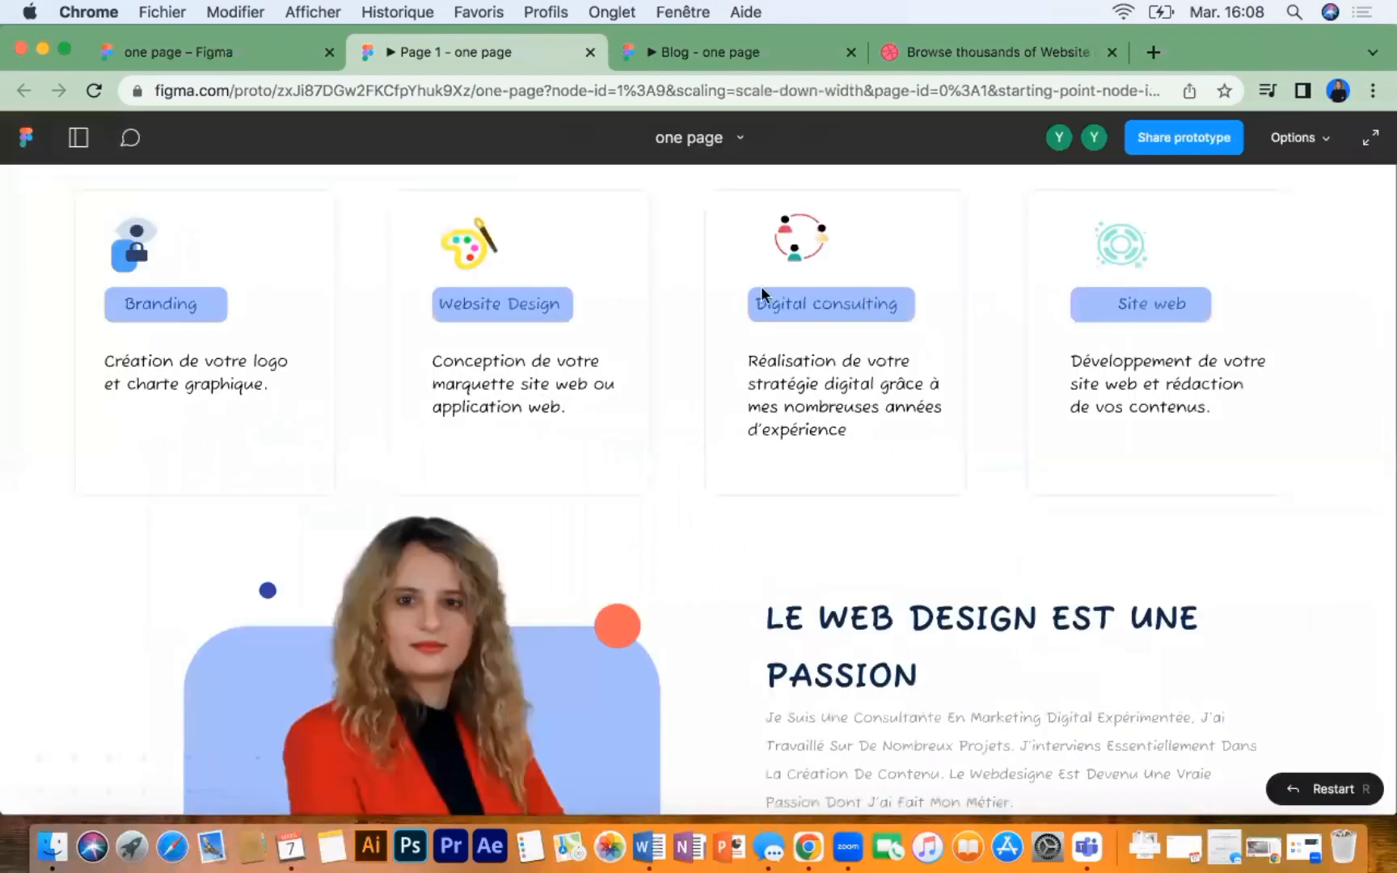
{"action": "scroll", "coordinate": [768, 361], "scroll_direction": "up", "scroll_amount": 10}
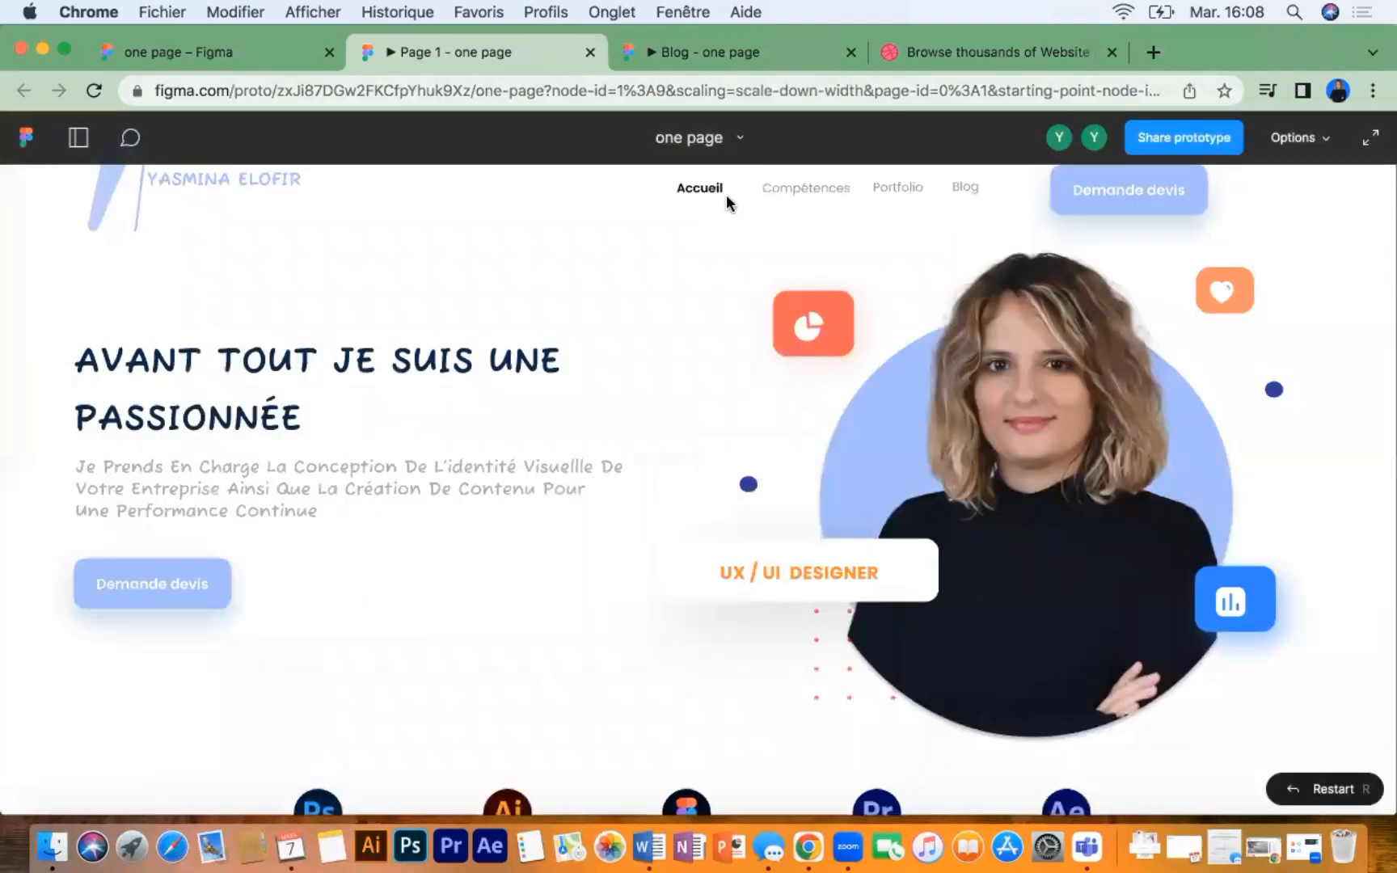
{"action": "left_click", "coordinate": [589, 51]}
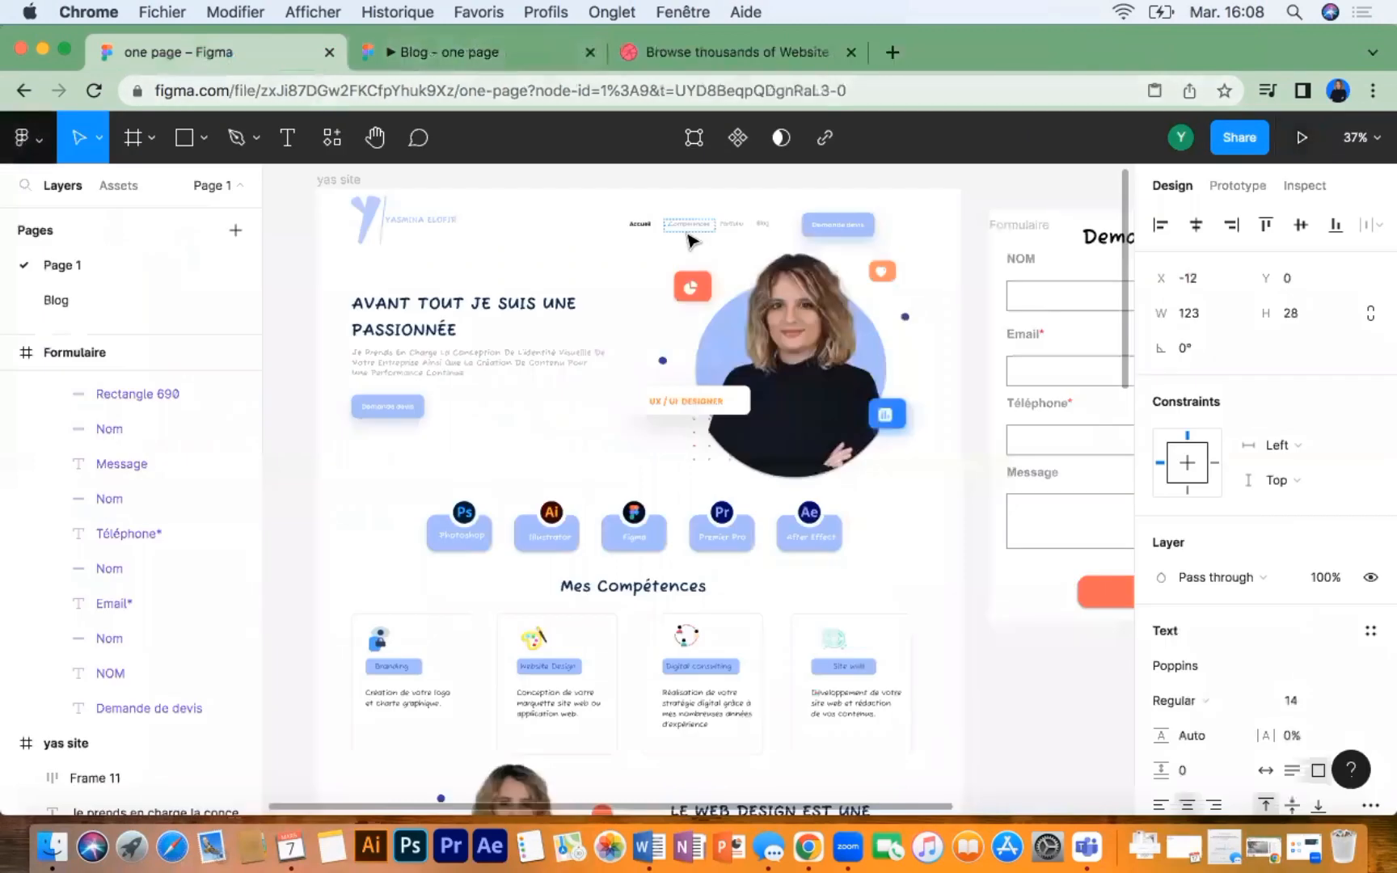
Step: Add a prototype interaction with the On click trigger to the Portfolio link in the header
{"action": "left_click", "coordinate": [728, 223]}
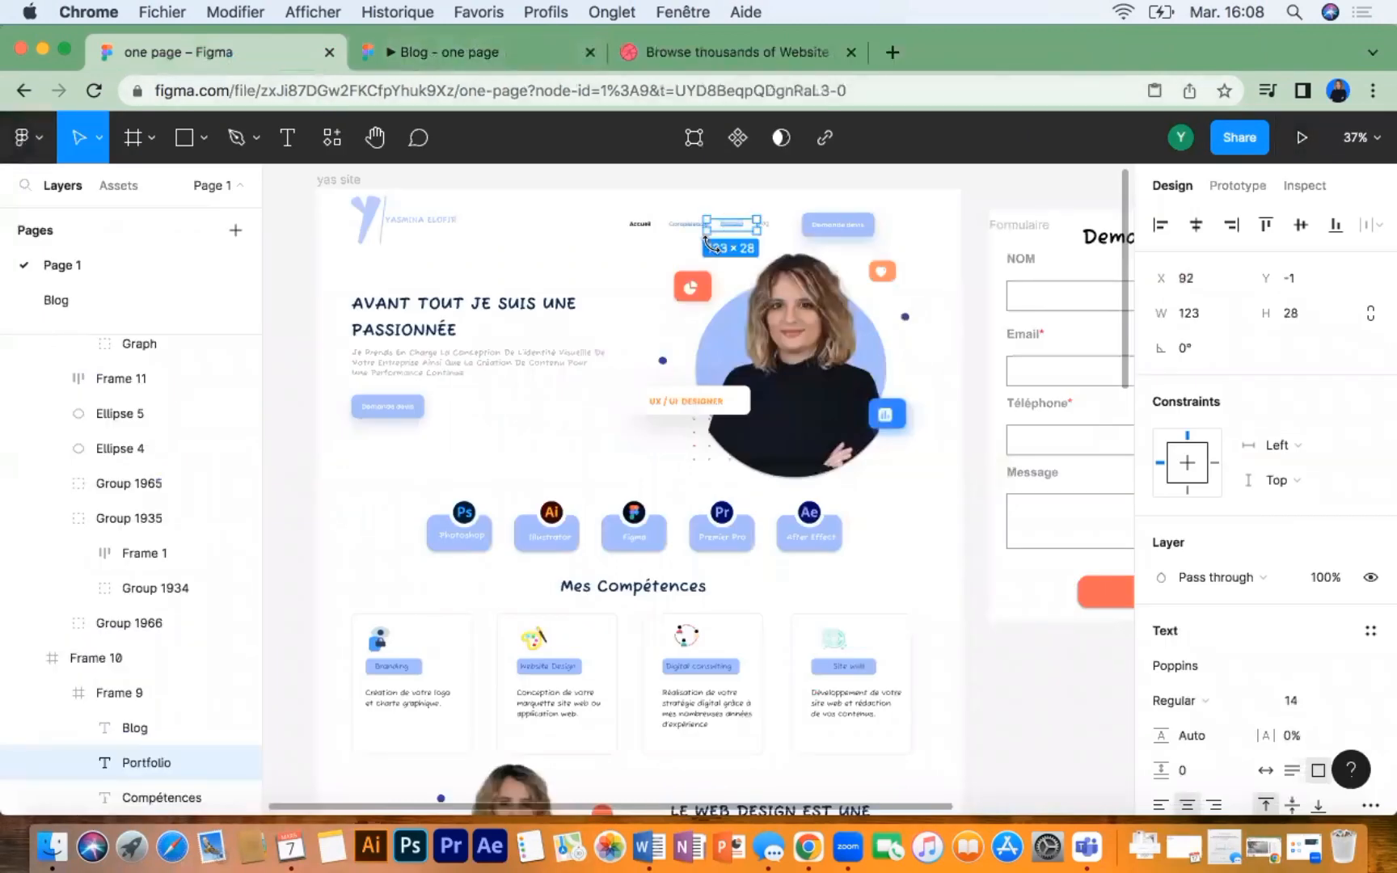
{"action": "left_click", "coordinate": [1237, 189]}
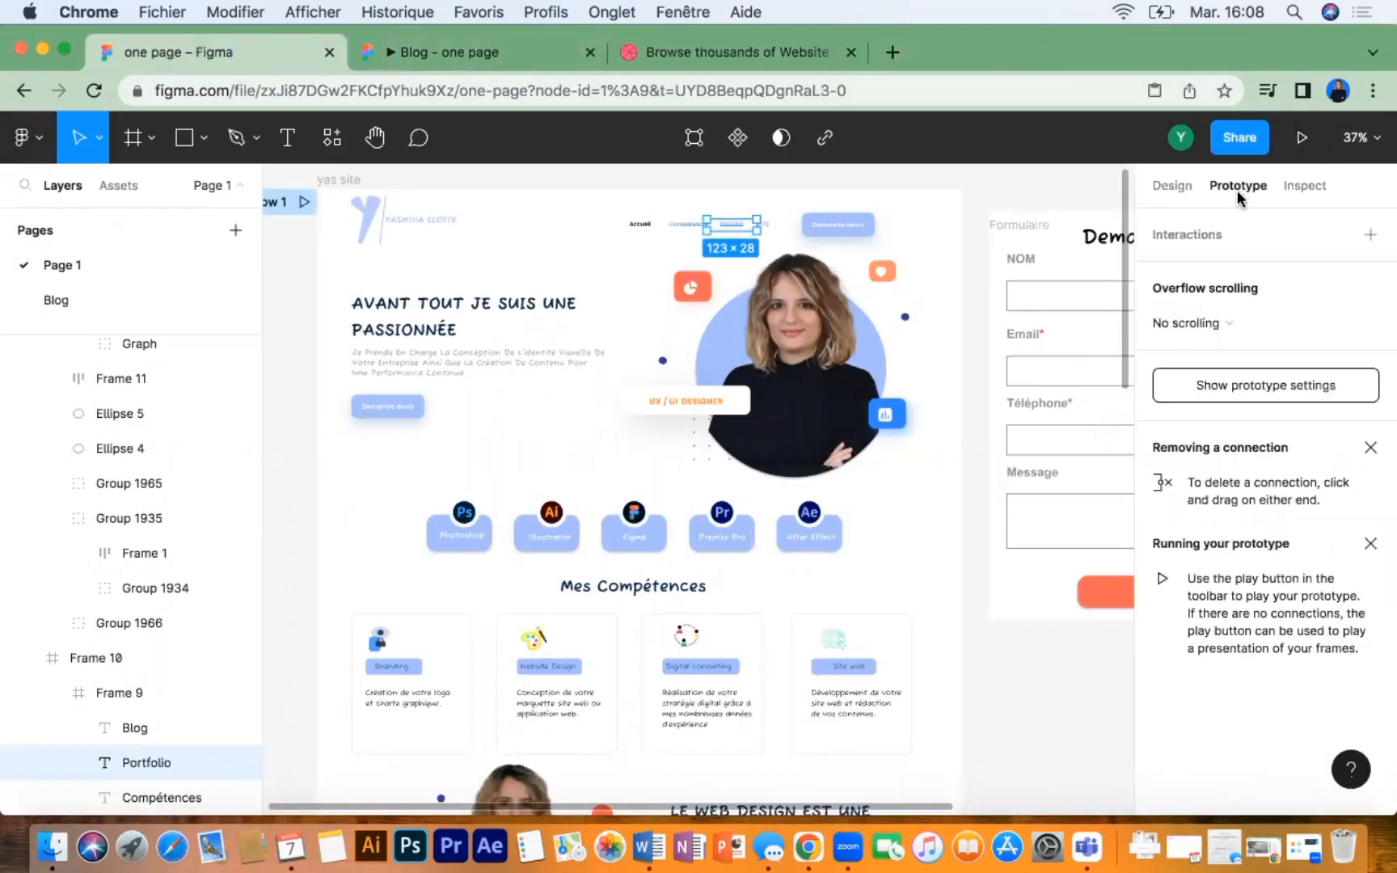
{"action": "left_click", "coordinate": [1370, 234]}
{"action": "left_click", "coordinate": [1267, 274]}
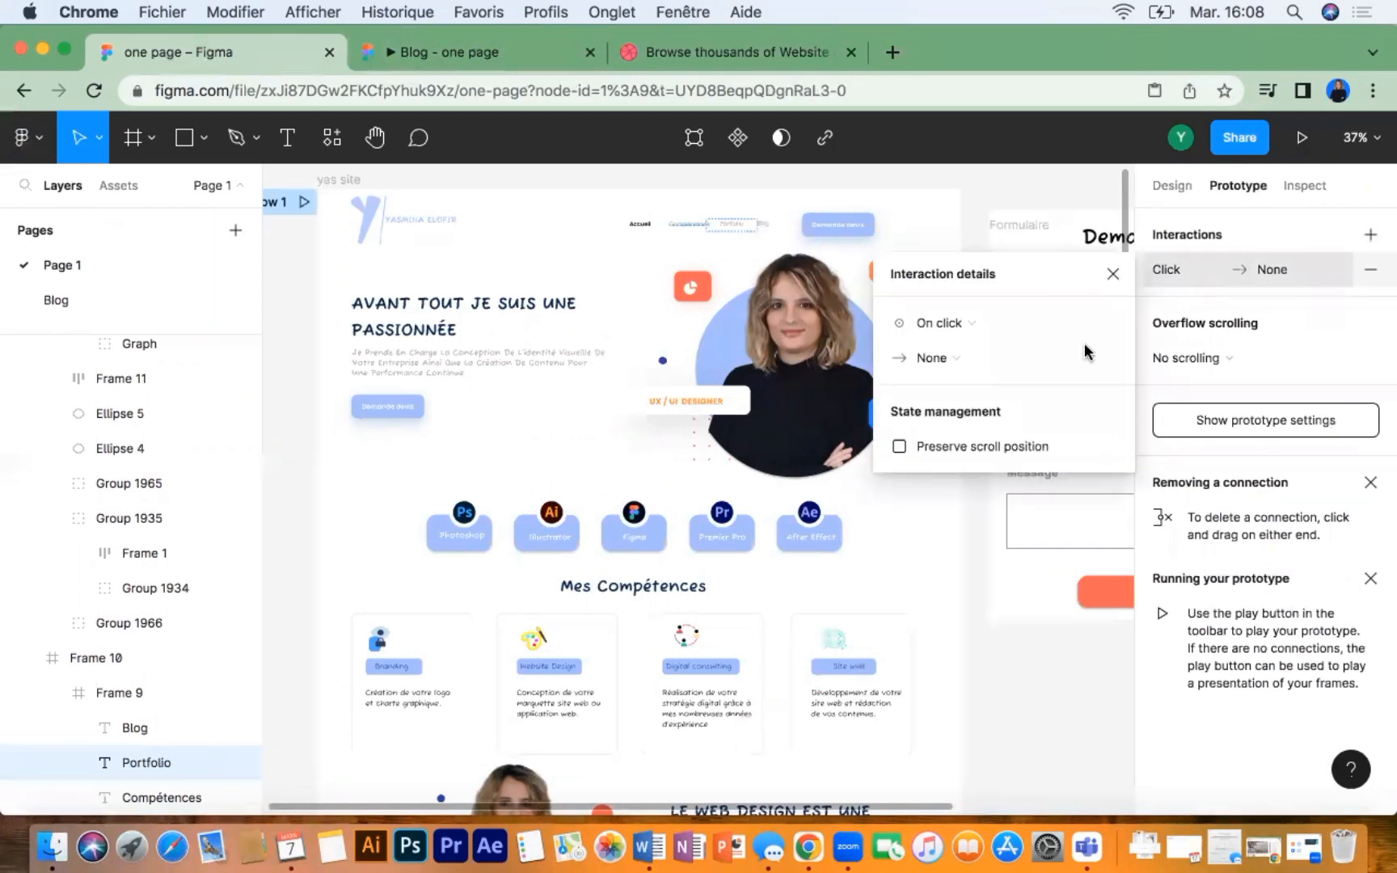
Step: Set the Portfolio link's action to Scroll to with Portfolio as its target, and return to the design properties with nothing selected
{"action": "left_click", "coordinate": [952, 365]}
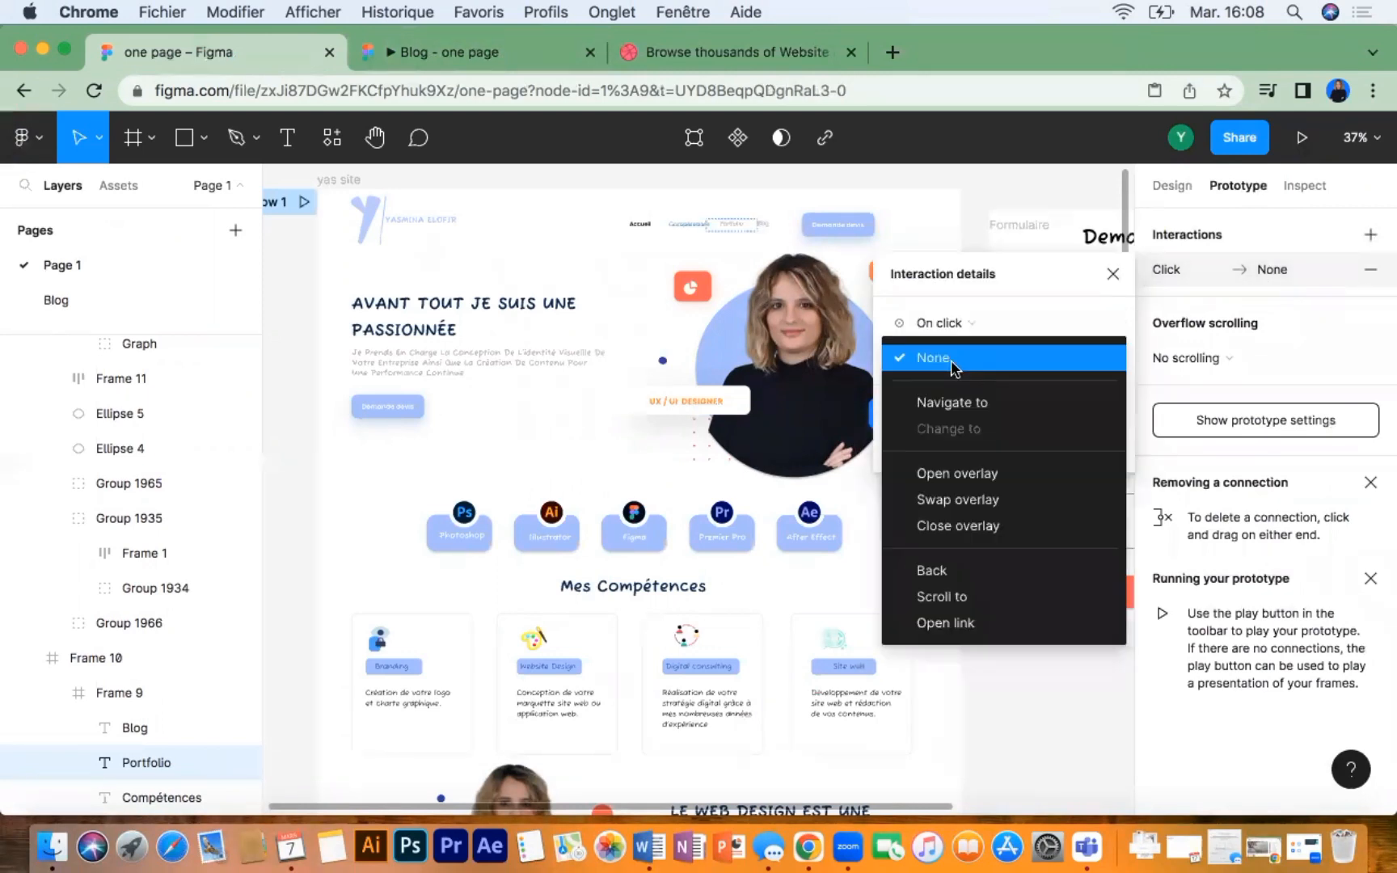
{"action": "left_click", "coordinate": [962, 602]}
{"action": "left_click", "coordinate": [1053, 358]}
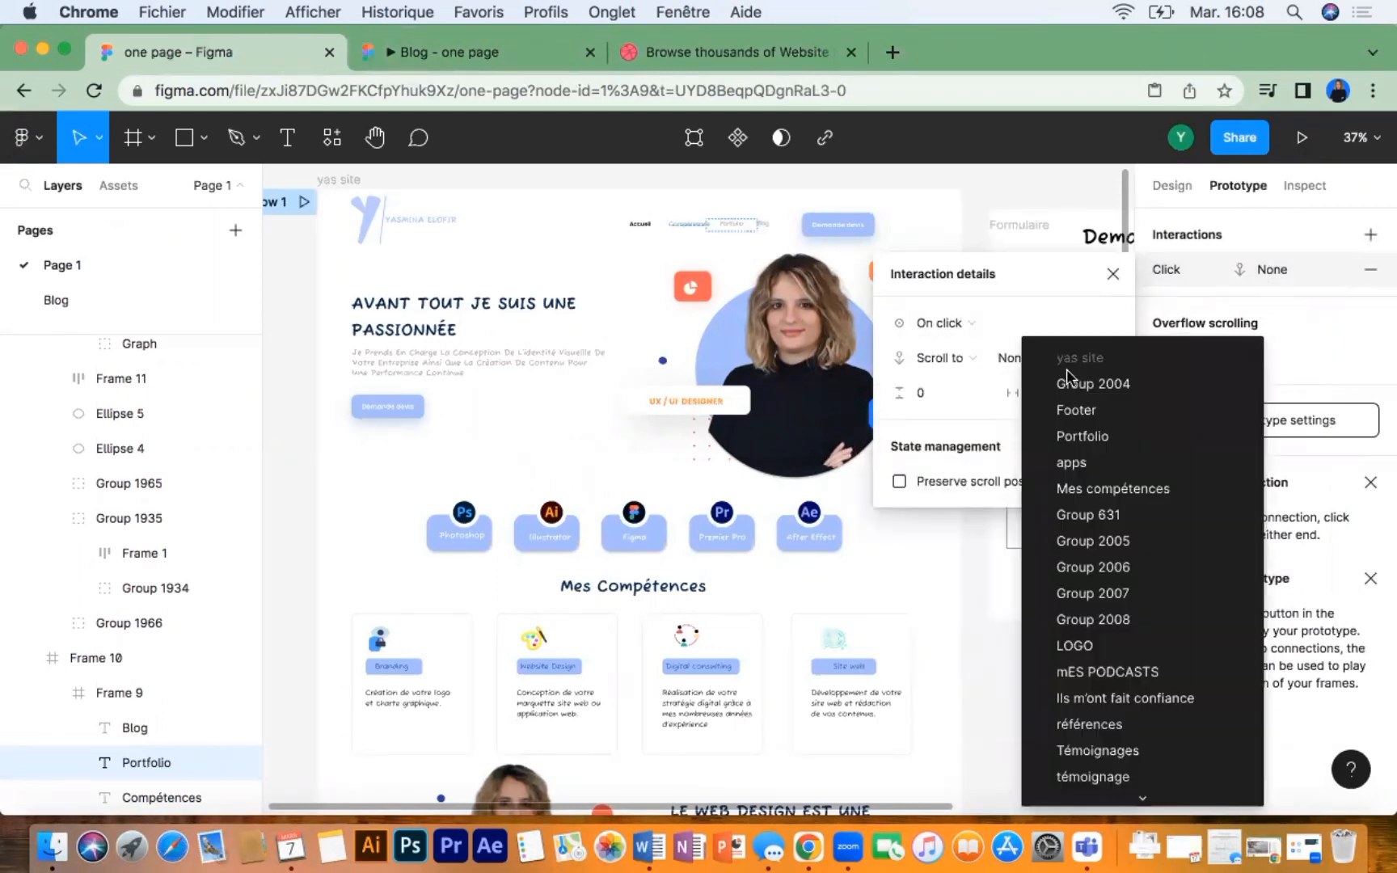
{"action": "left_click", "coordinate": [1110, 433]}
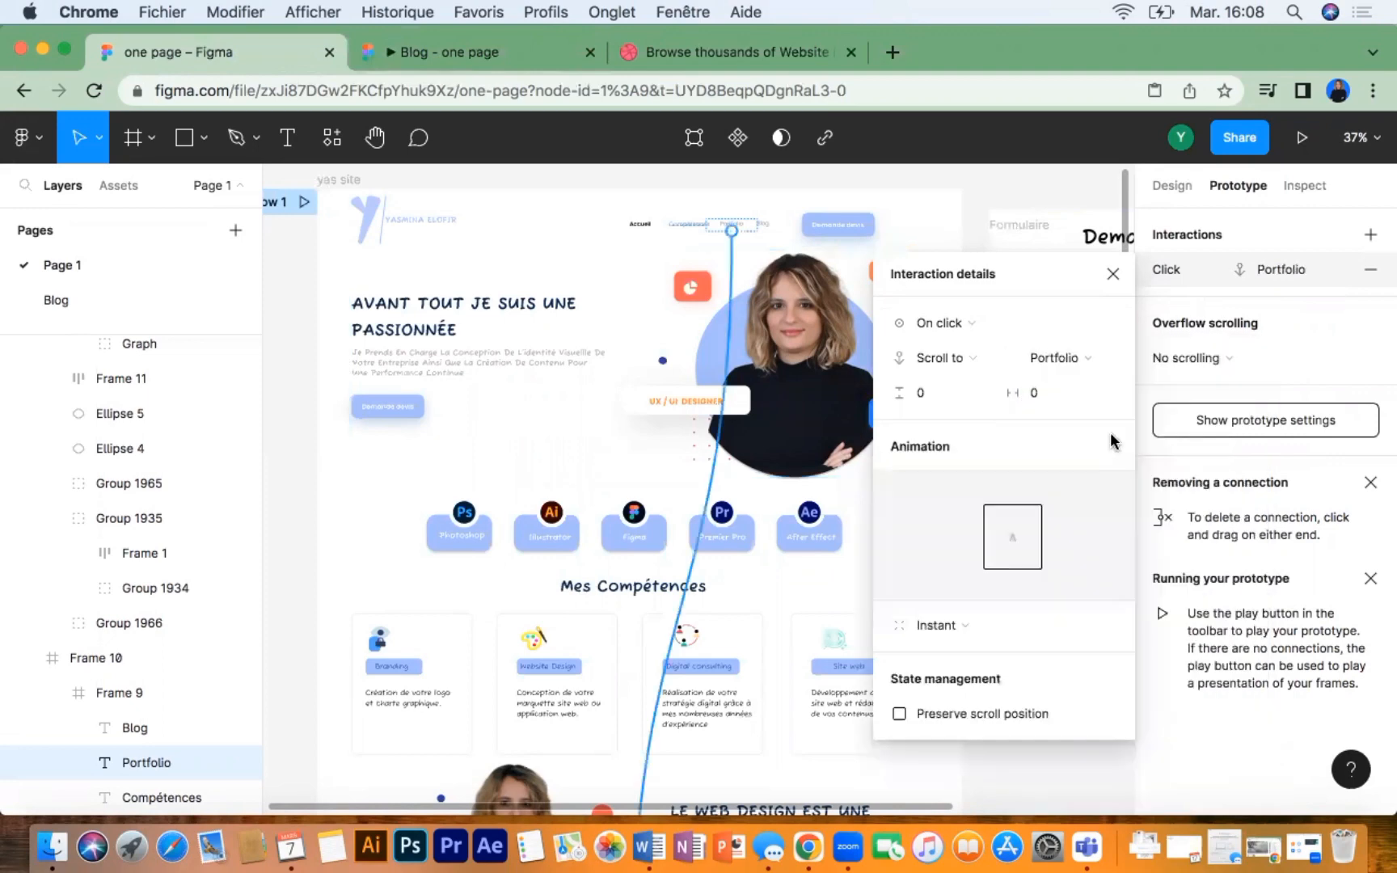
{"action": "left_click", "coordinate": [977, 214]}
{"action": "left_click", "coordinate": [730, 235]}
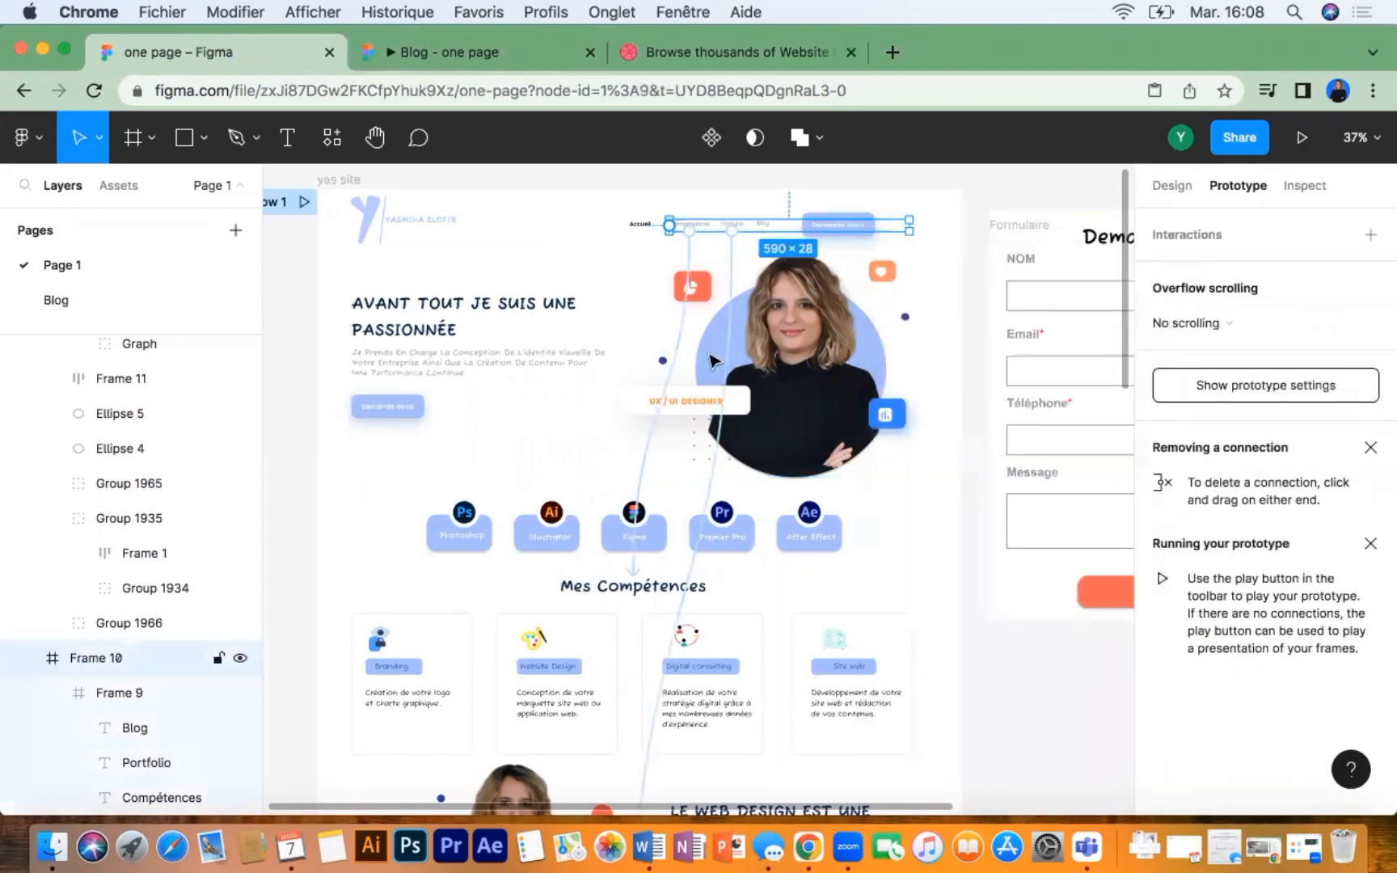
{"action": "scroll", "coordinate": [653, 708], "scroll_direction": "down", "scroll_amount": 5}
{"action": "scroll", "coordinate": [653, 708], "scroll_direction": "up", "scroll_amount": 5}
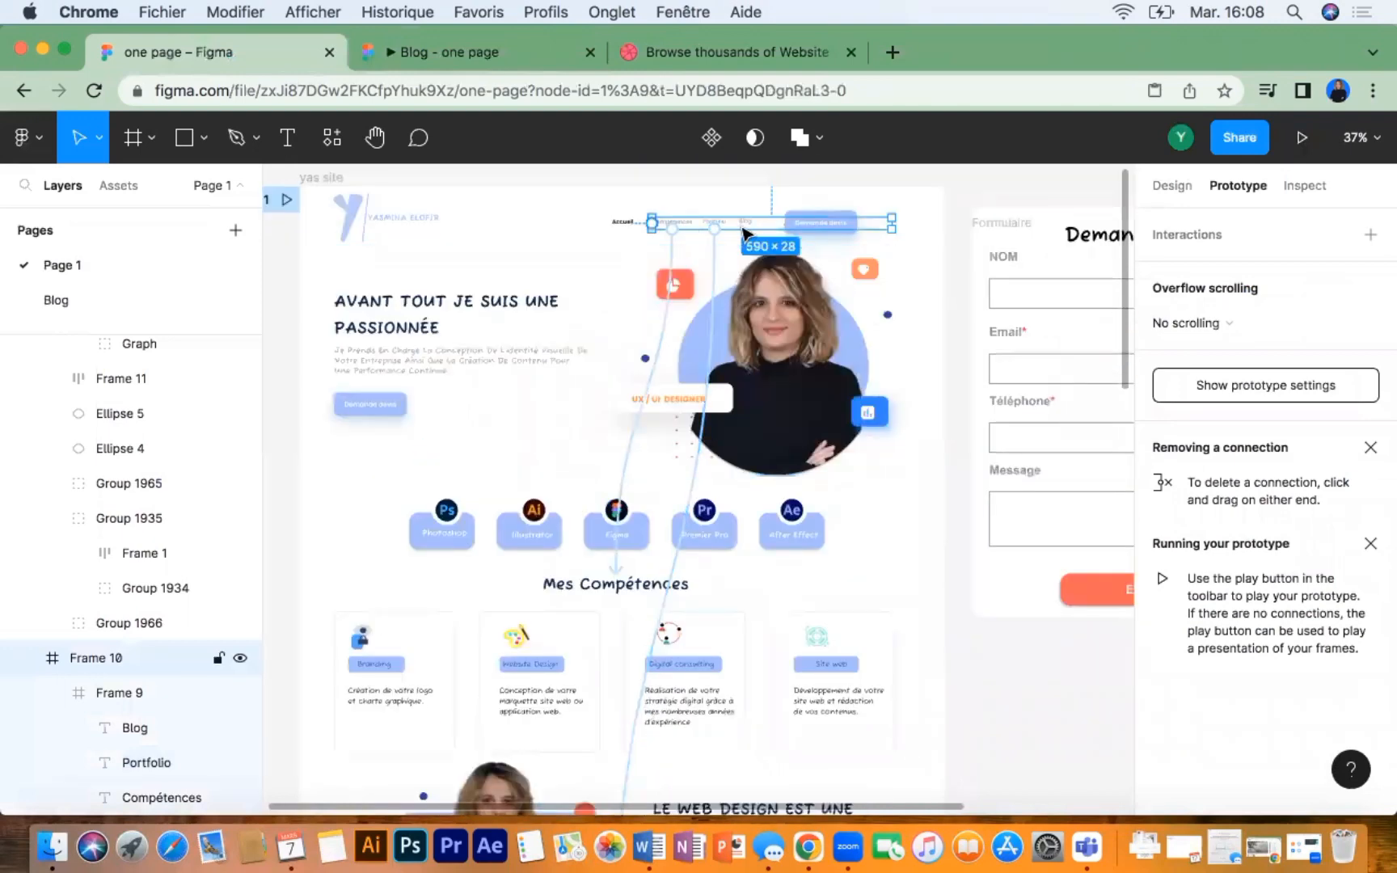
{"action": "left_click", "coordinate": [1156, 187]}
{"action": "left_click", "coordinate": [899, 361]}
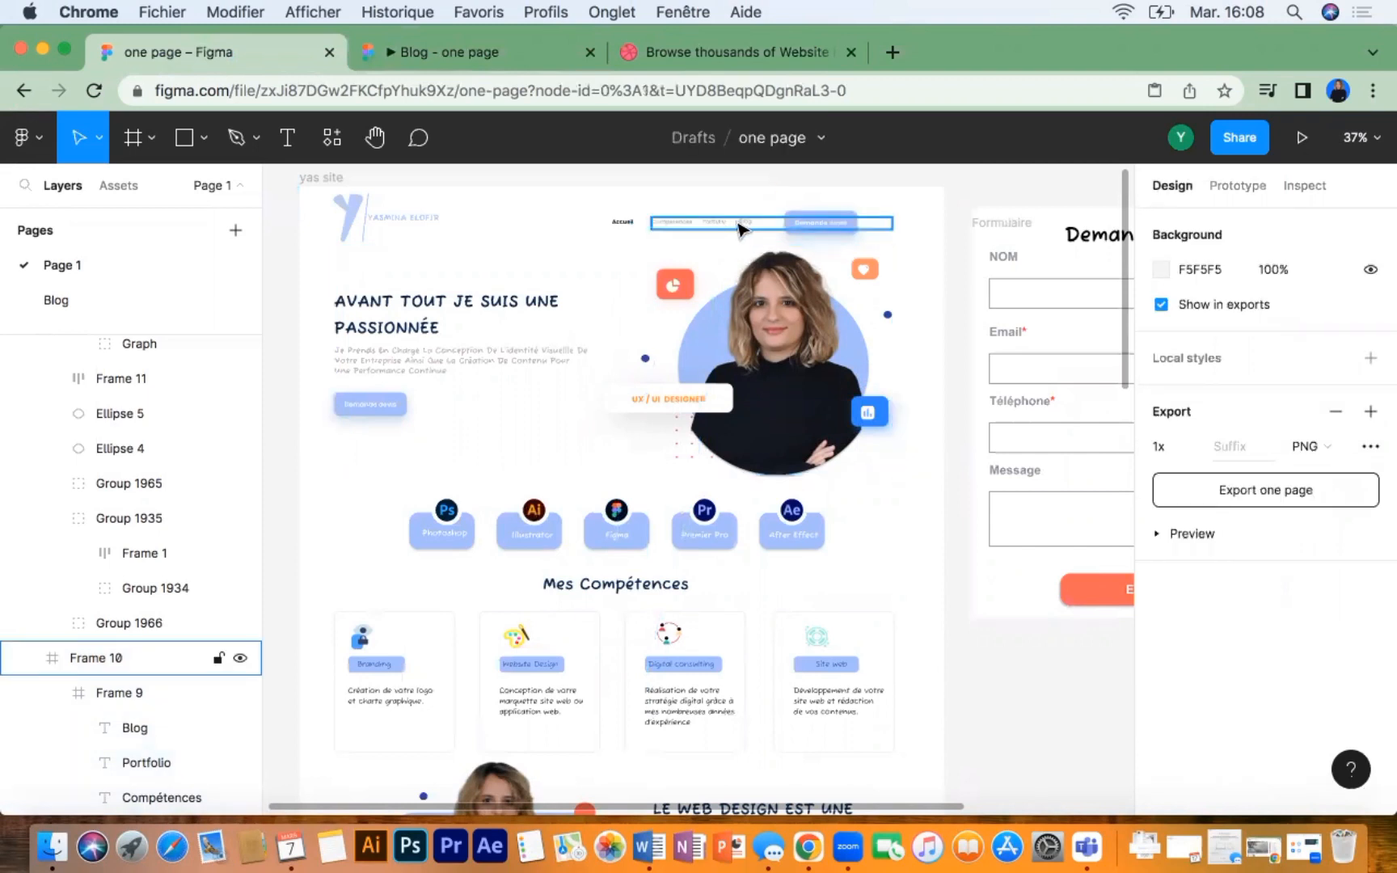
Step: Select the Blog link in the header, and copy the web address of the Blog page's prototype after reviewing that page
{"action": "double_click", "coordinate": [745, 229]}
{"action": "left_click", "coordinate": [746, 229]}
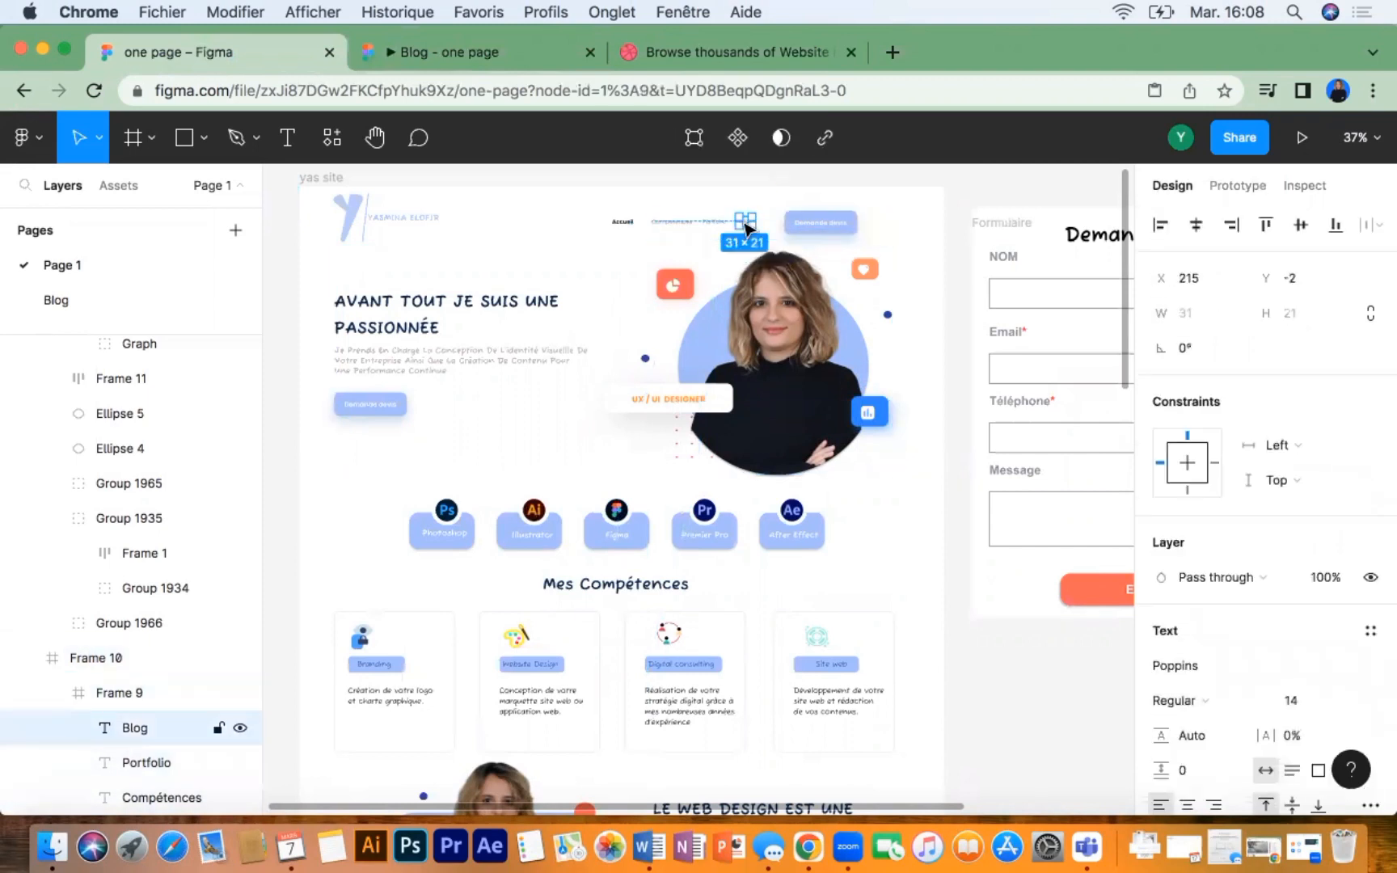
{"action": "left_click", "coordinate": [514, 50]}
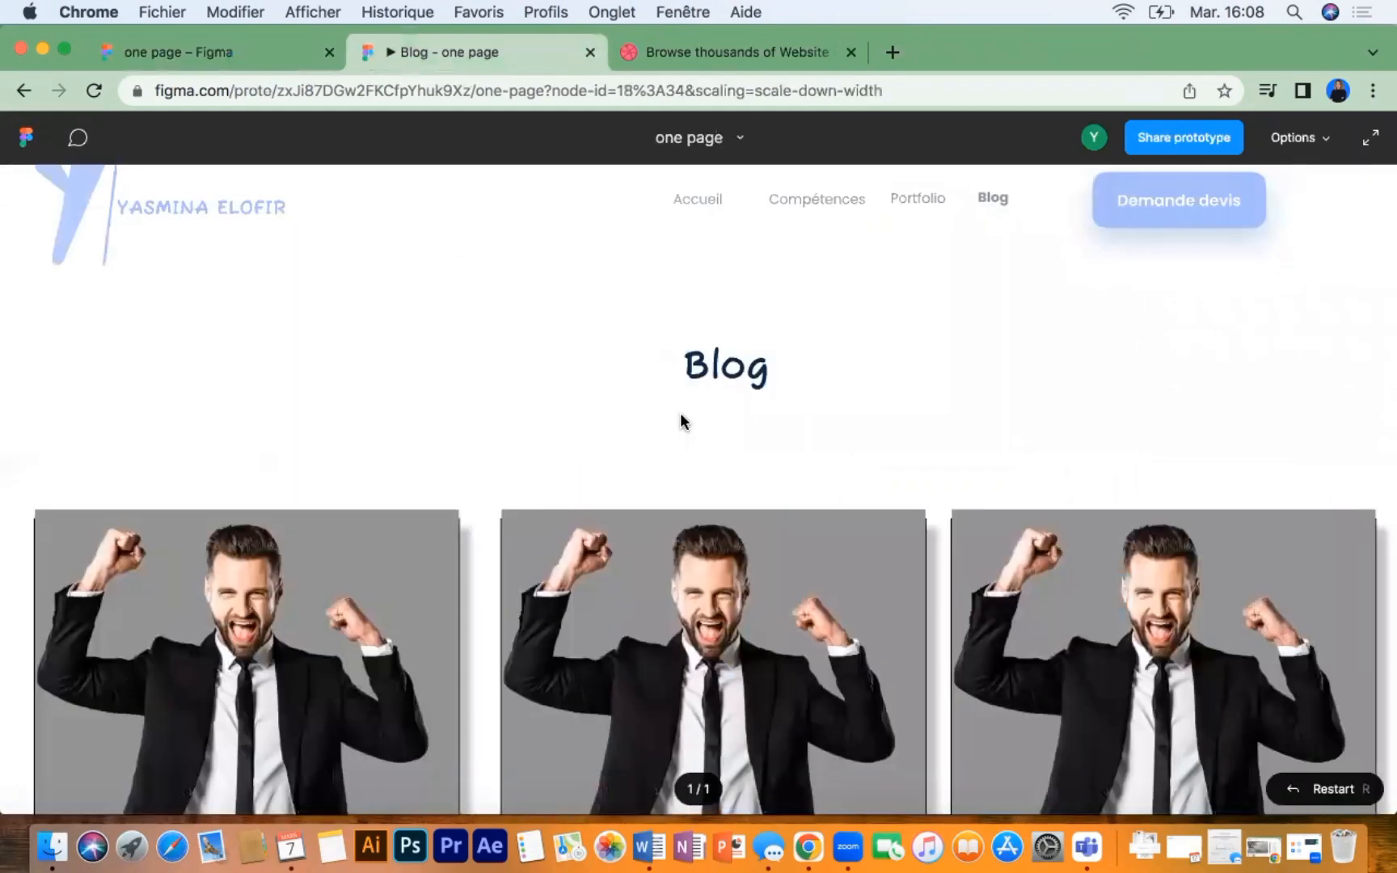
{"action": "scroll", "coordinate": [680, 417], "scroll_direction": "down", "scroll_amount": 5}
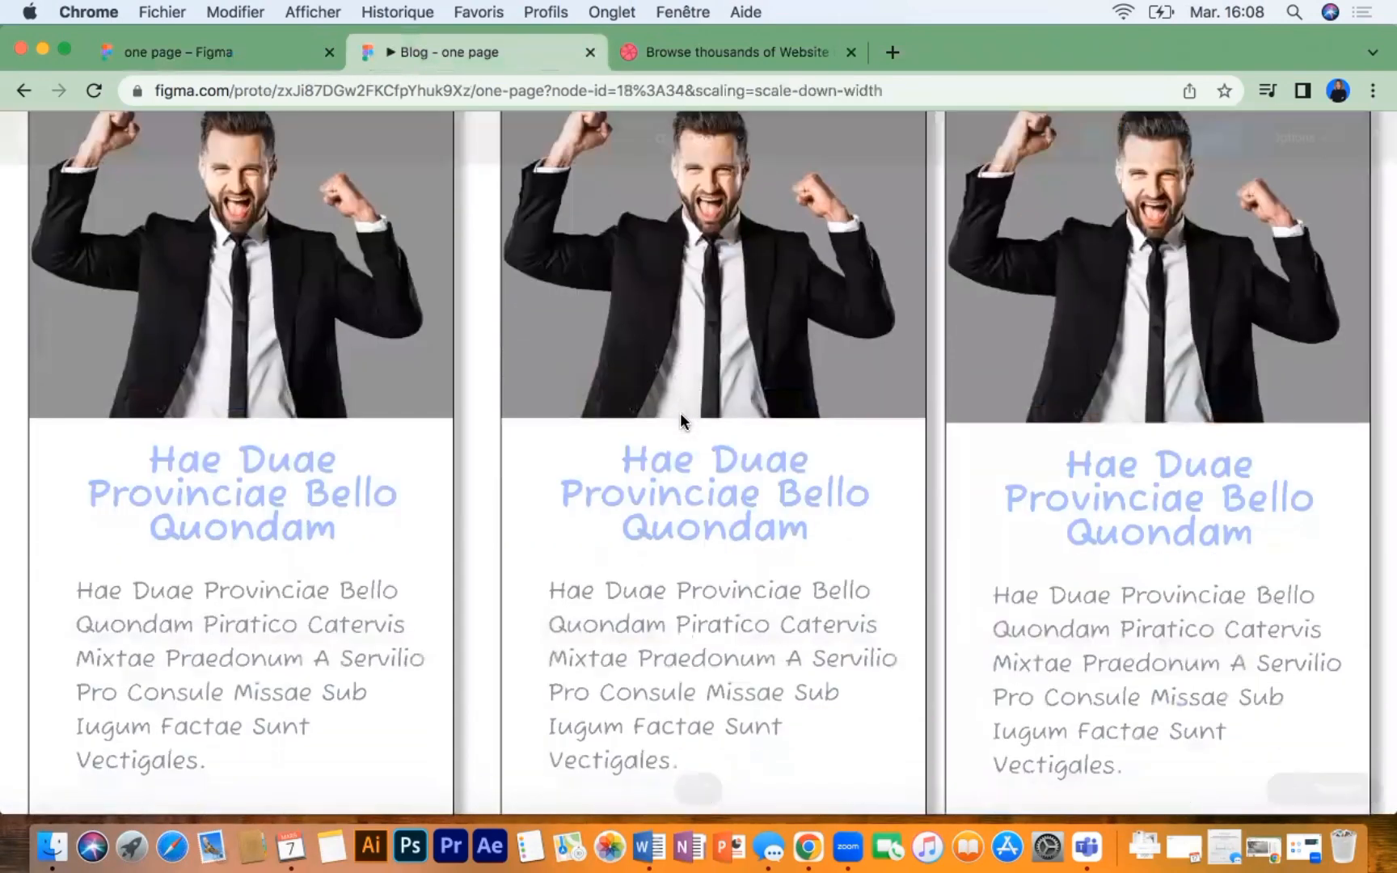
{"action": "scroll", "coordinate": [680, 412], "scroll_direction": "down", "scroll_amount": 2}
{"action": "scroll", "coordinate": [680, 412], "scroll_direction": "up", "scroll_amount": 10}
{"action": "scroll", "coordinate": [680, 412], "scroll_direction": "down", "scroll_amount": 2}
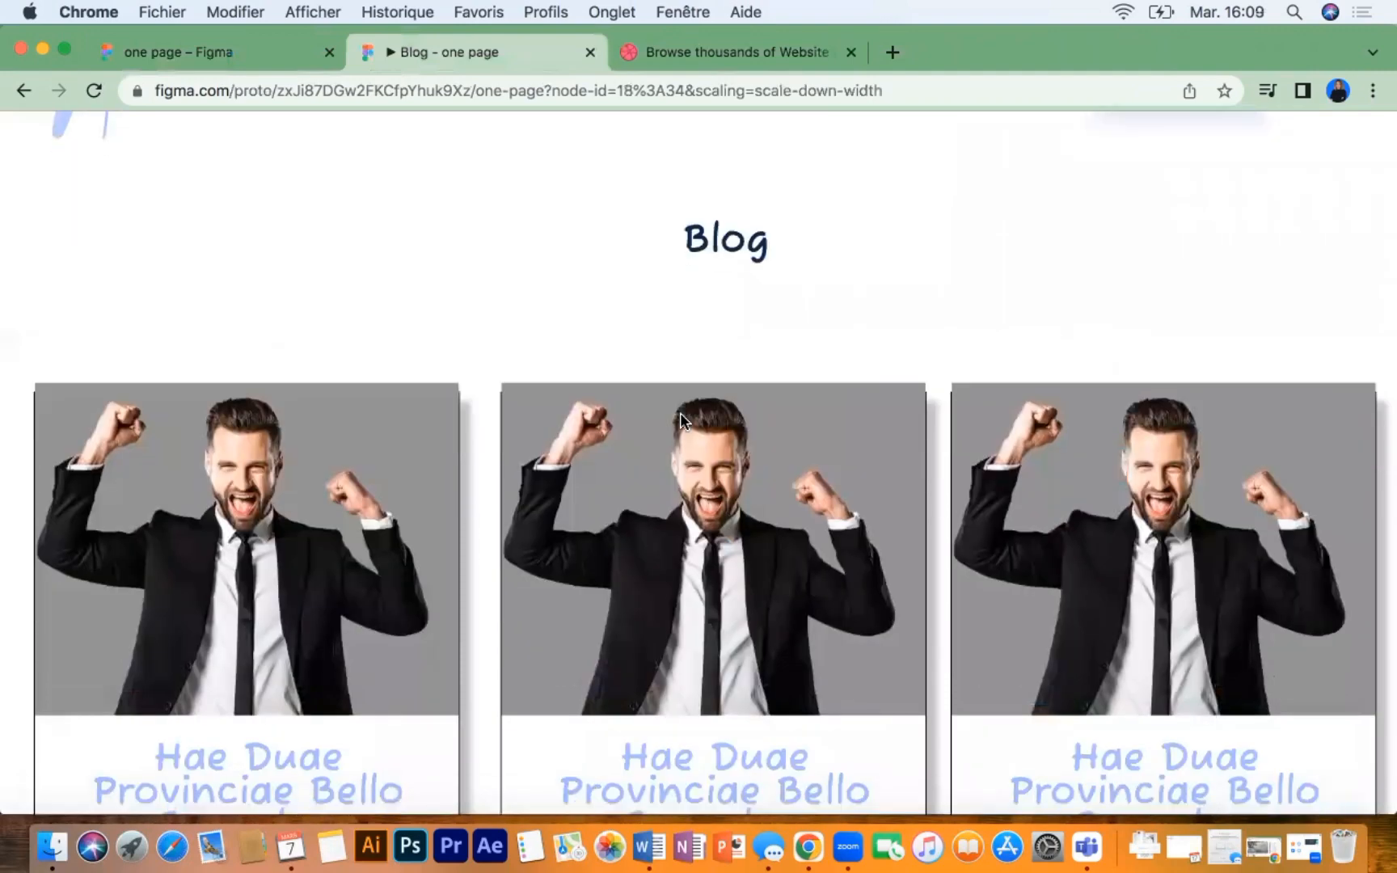
{"action": "scroll", "coordinate": [680, 419], "scroll_direction": "up", "scroll_amount": 2}
{"action": "left_click", "coordinate": [605, 91]}
{"action": "right_click", "coordinate": [605, 91]}
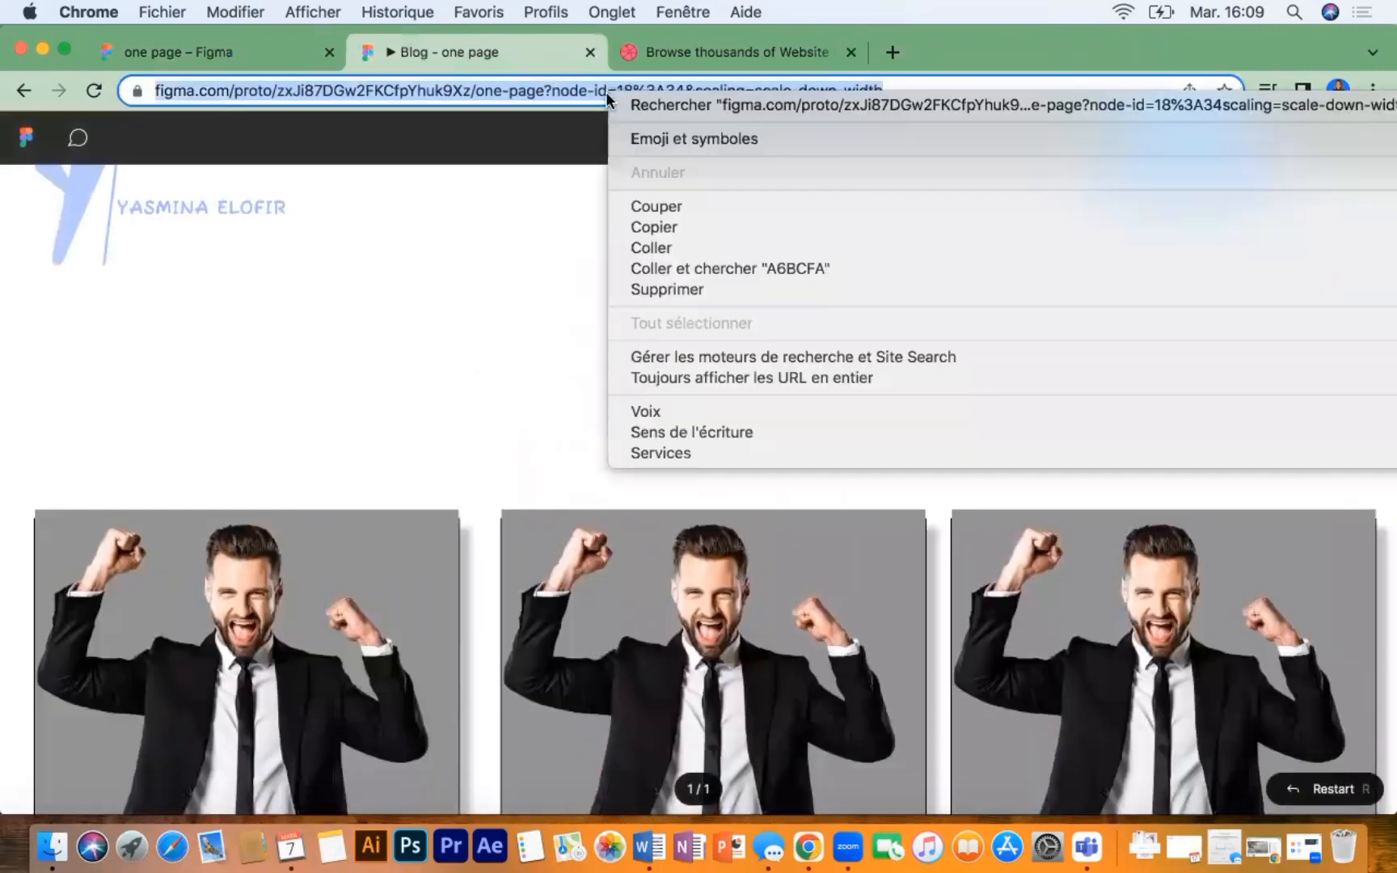
{"action": "left_click", "coordinate": [693, 227]}
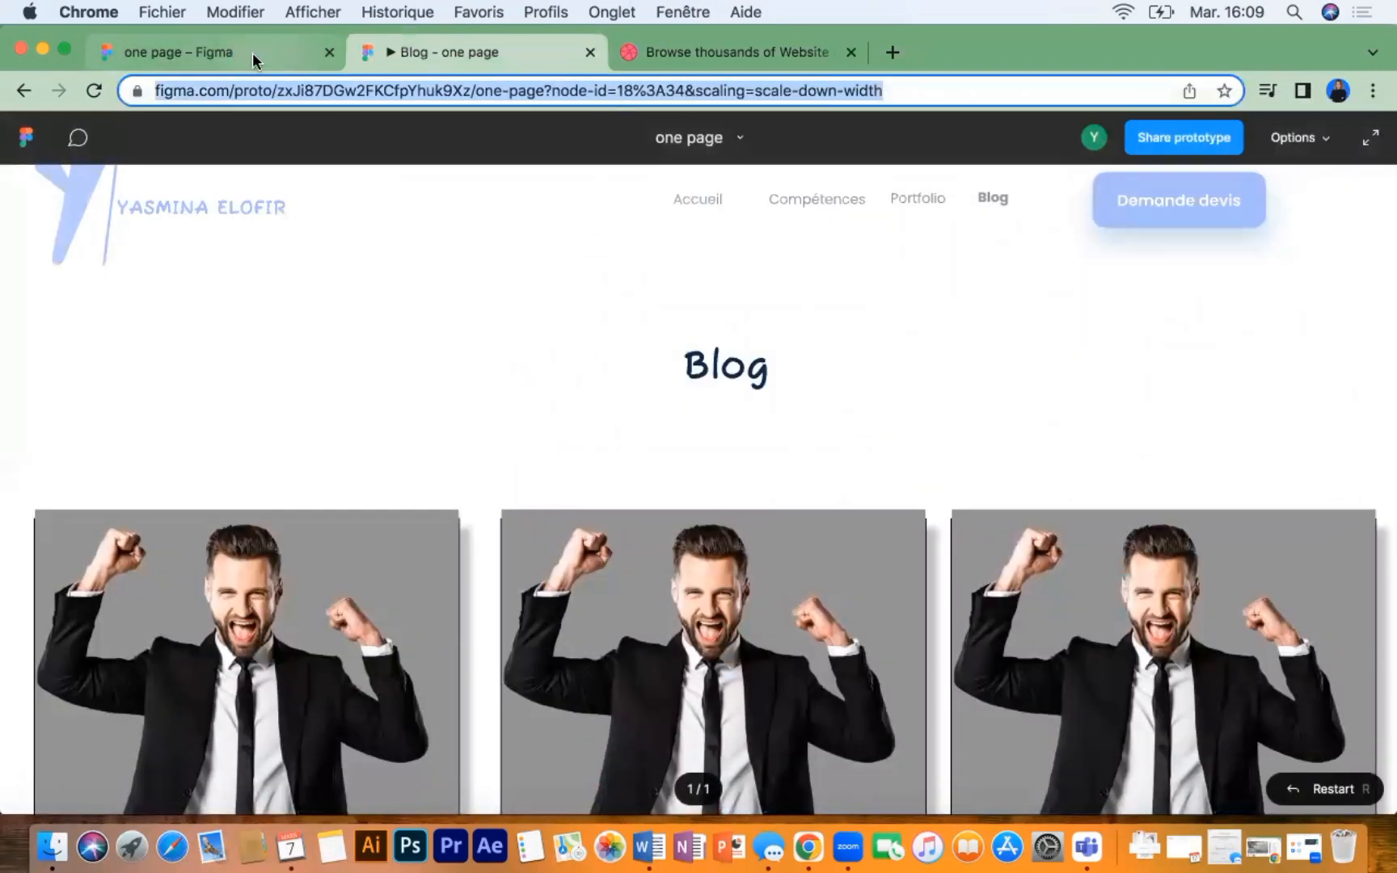
Step: Add an On click interaction to the Blog link in the one page design file, with Open link as its action
{"action": "left_click", "coordinate": [253, 52]}
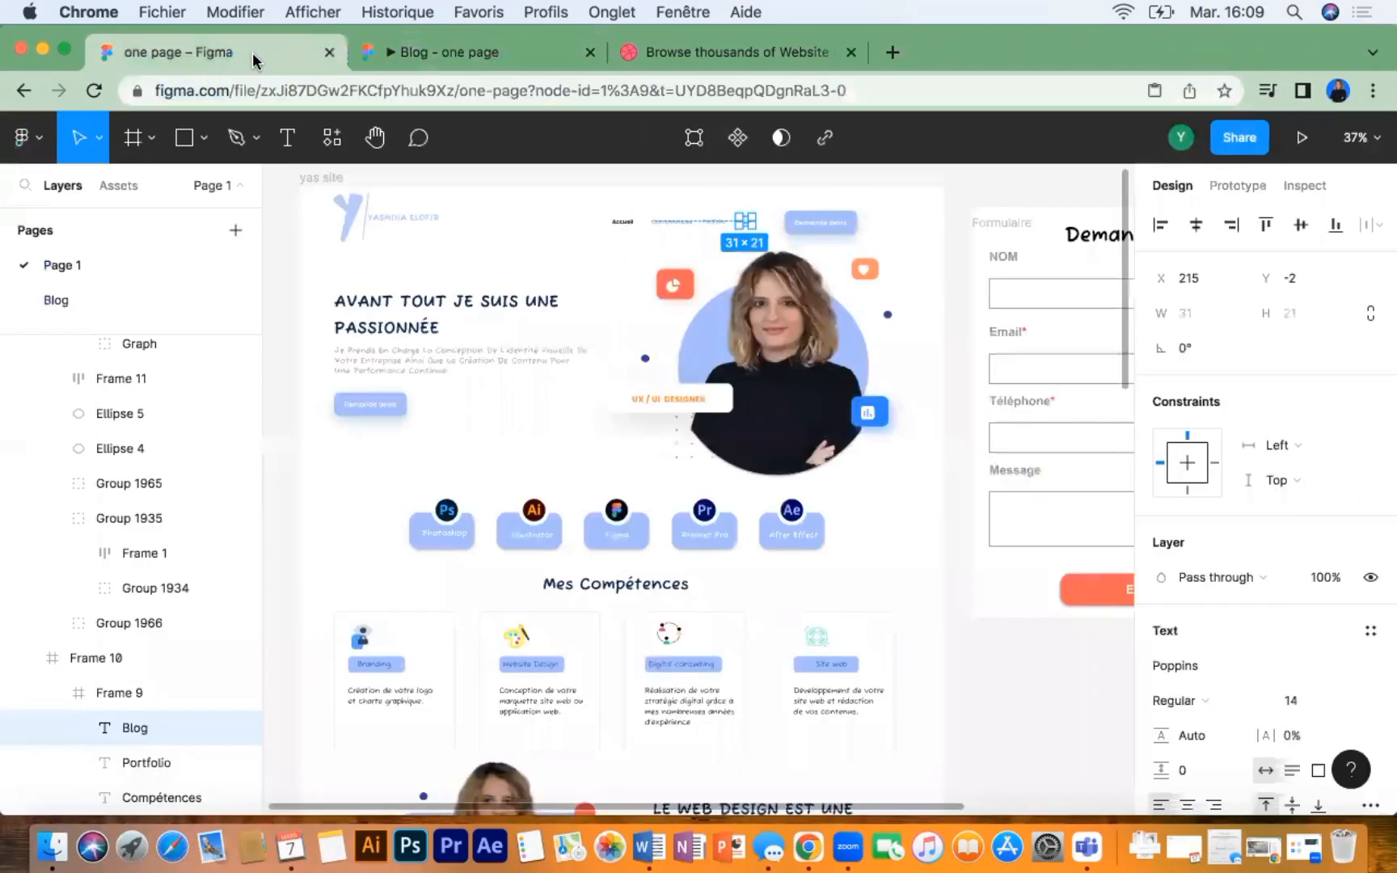
{"action": "left_click", "coordinate": [1237, 185]}
{"action": "left_click", "coordinate": [1370, 234]}
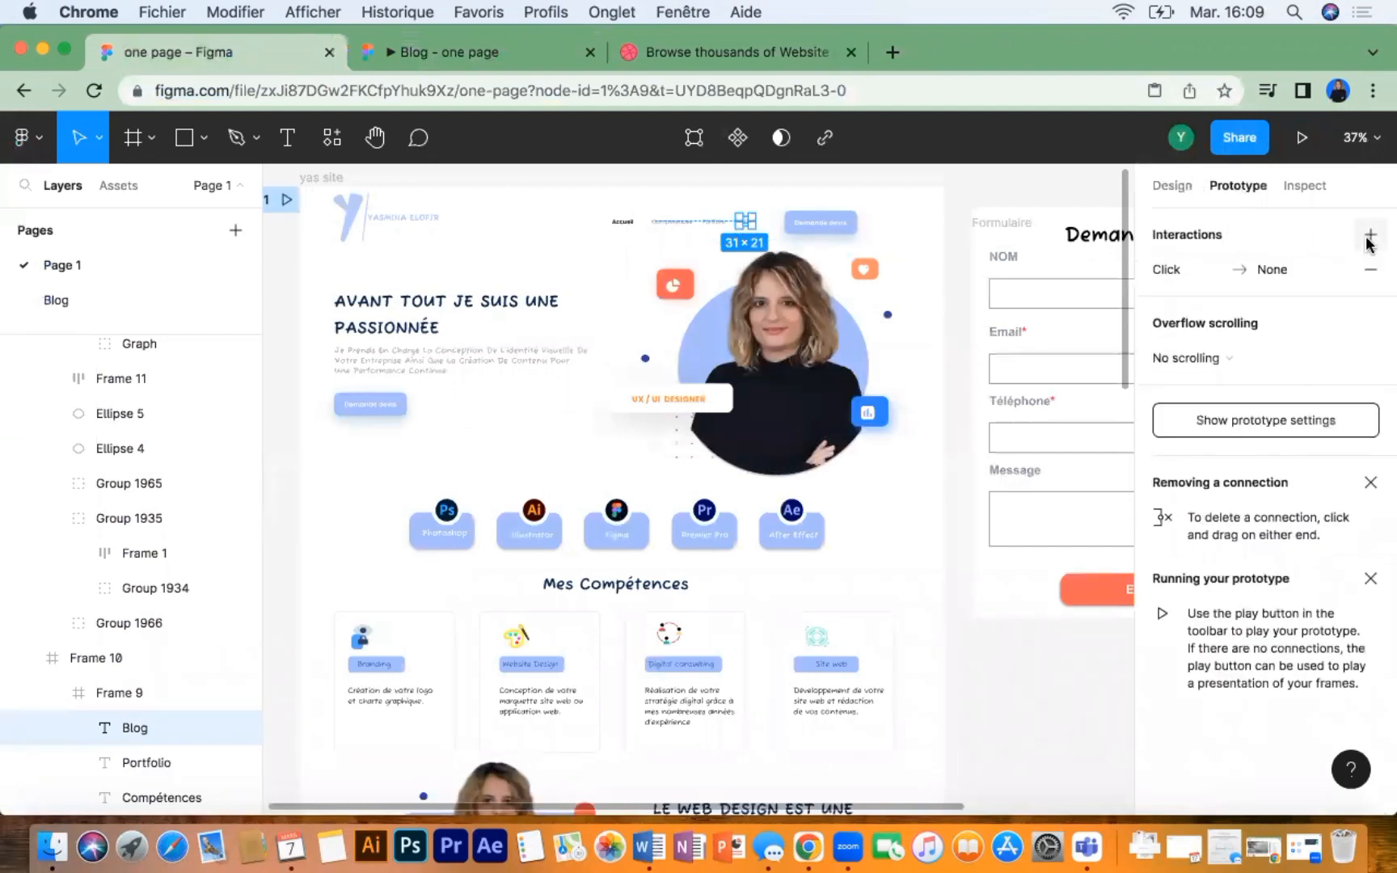
{"action": "left_click", "coordinate": [1276, 269]}
{"action": "left_click", "coordinate": [960, 362]}
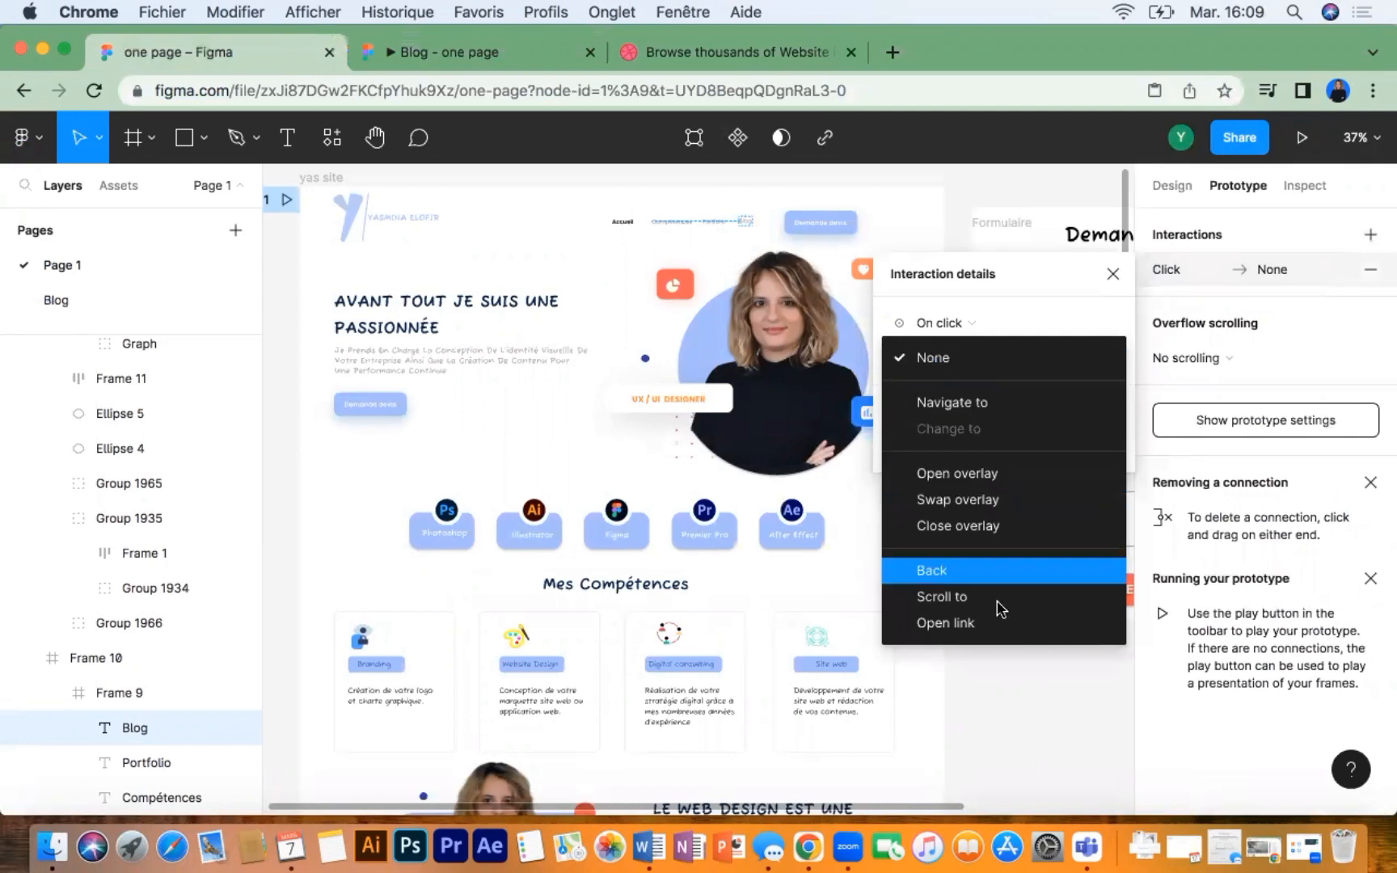
{"action": "left_click", "coordinate": [1001, 626]}
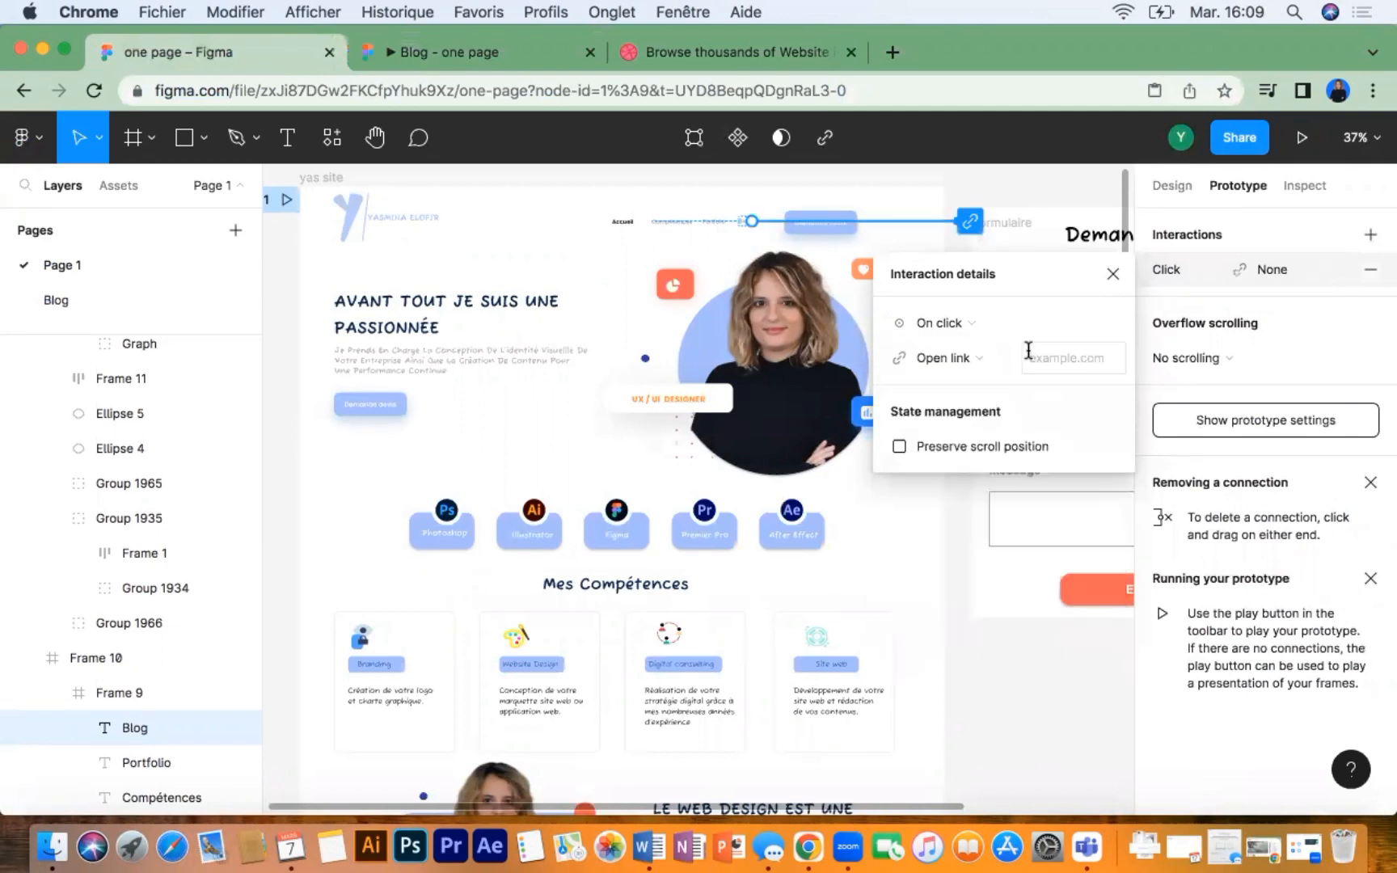
Step: Paste the copied Blog prototype address as the link's destination and return to the design properties
{"action": "left_click", "coordinate": [1063, 357]}
{"action": "right_click", "coordinate": [1061, 359]}
{"action": "left_click", "coordinate": [1130, 506]}
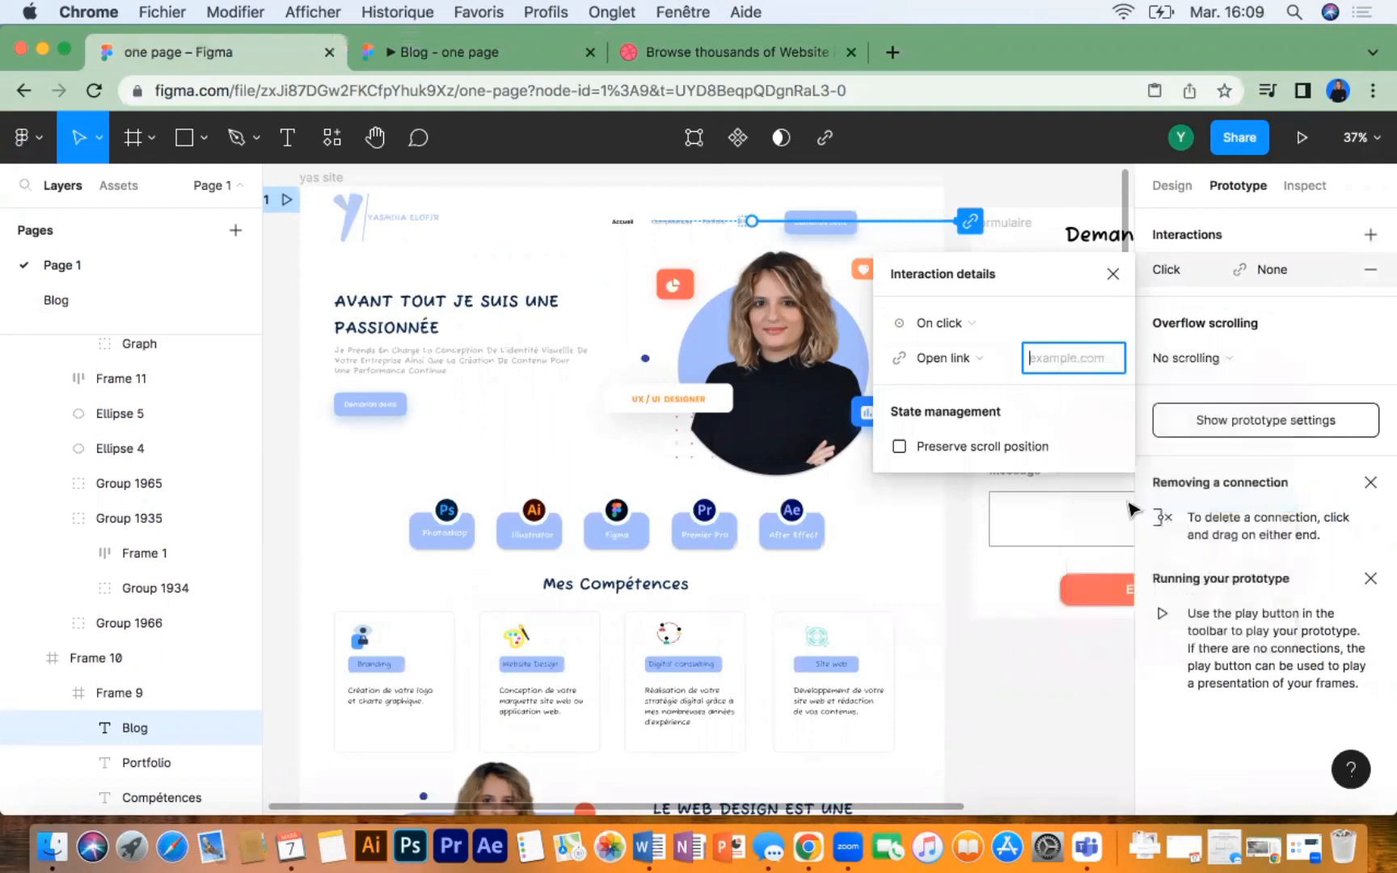
{"action": "left_click", "coordinate": [1179, 189]}
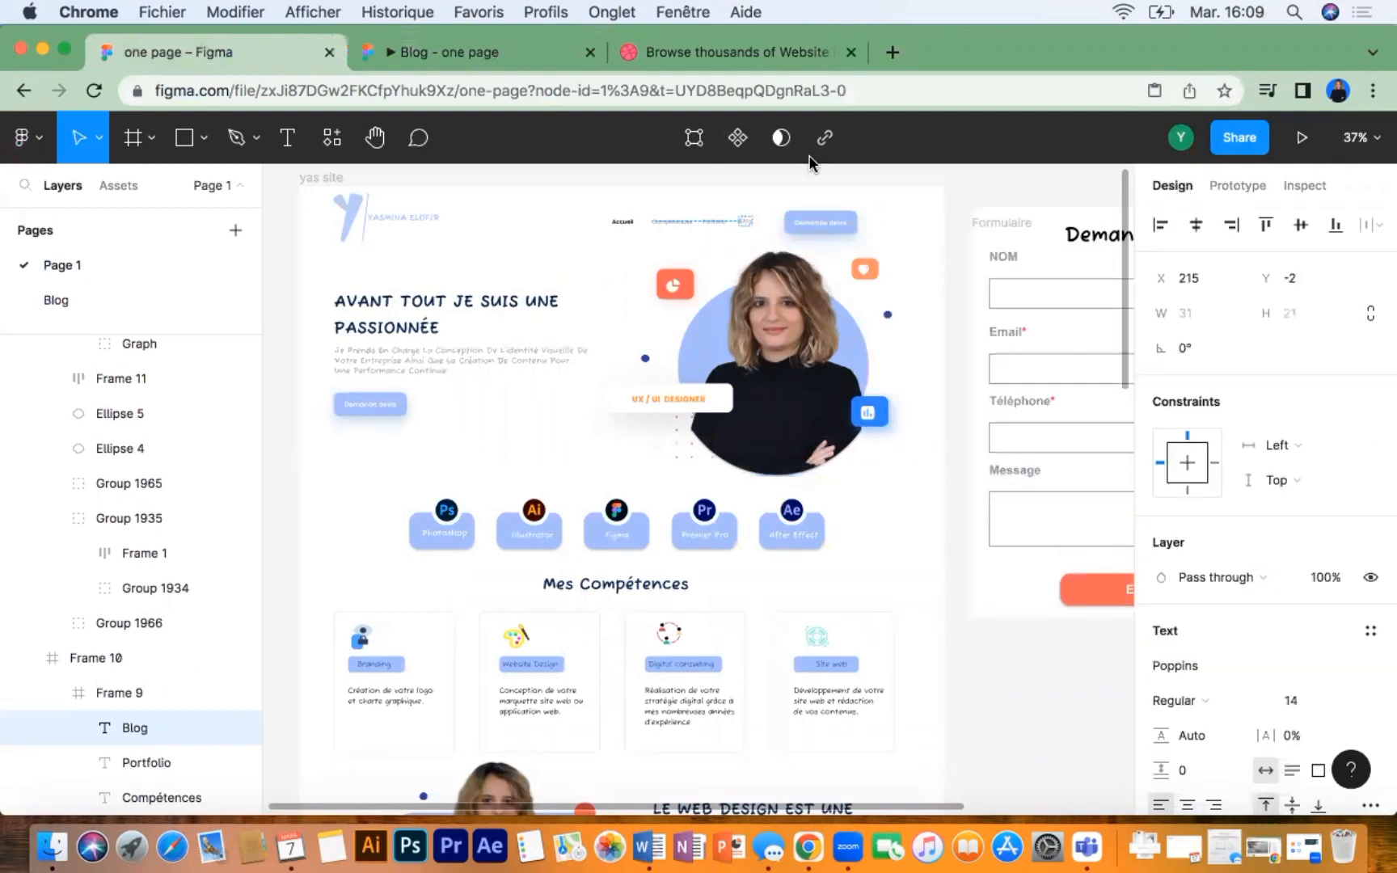
Step: Present the yas site page as a prototype scaled to Fit width, closing the old Blog preview
{"action": "left_click", "coordinate": [1299, 142]}
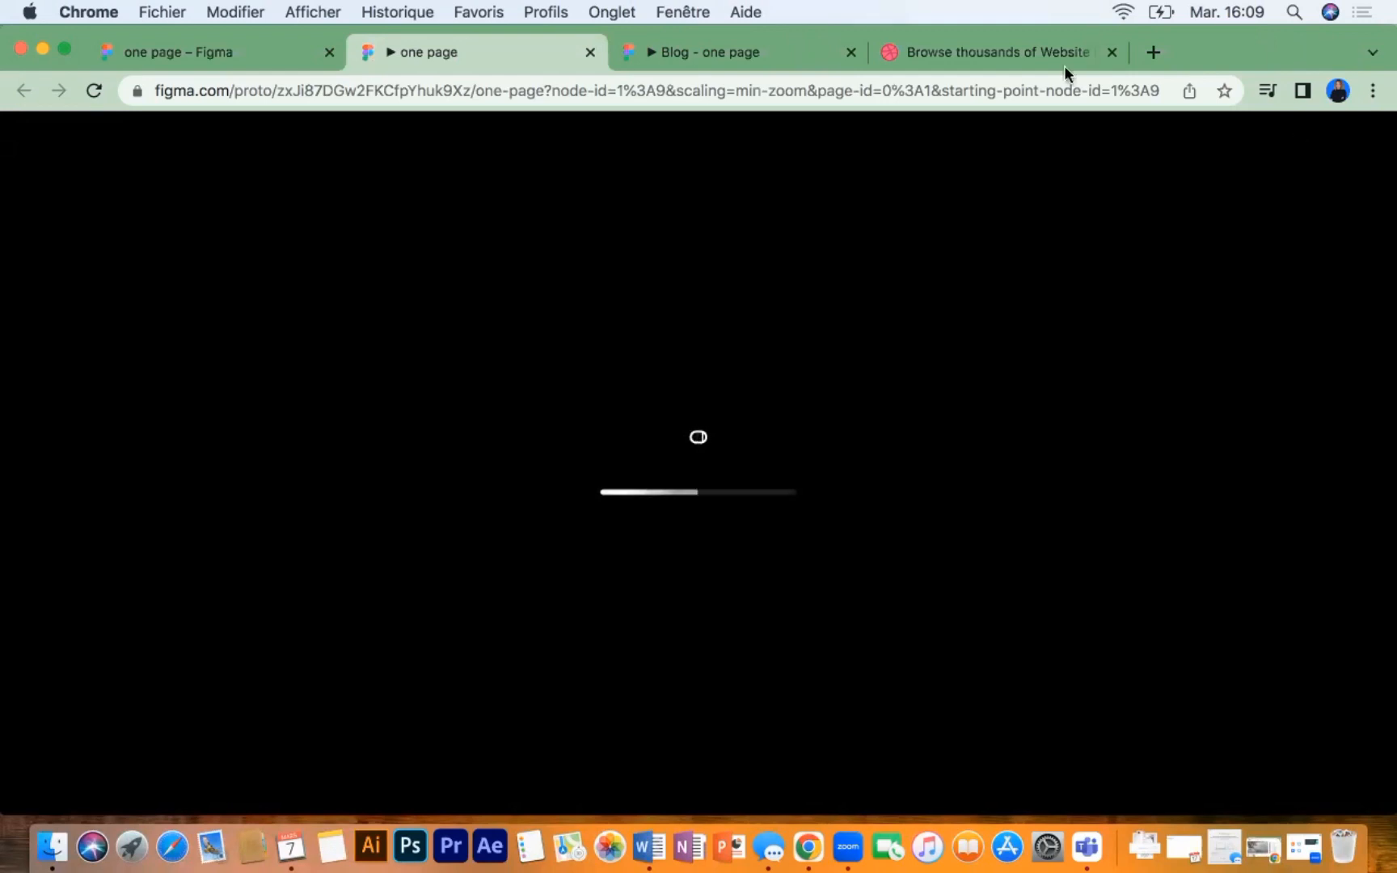
{"action": "left_click", "coordinate": [850, 51]}
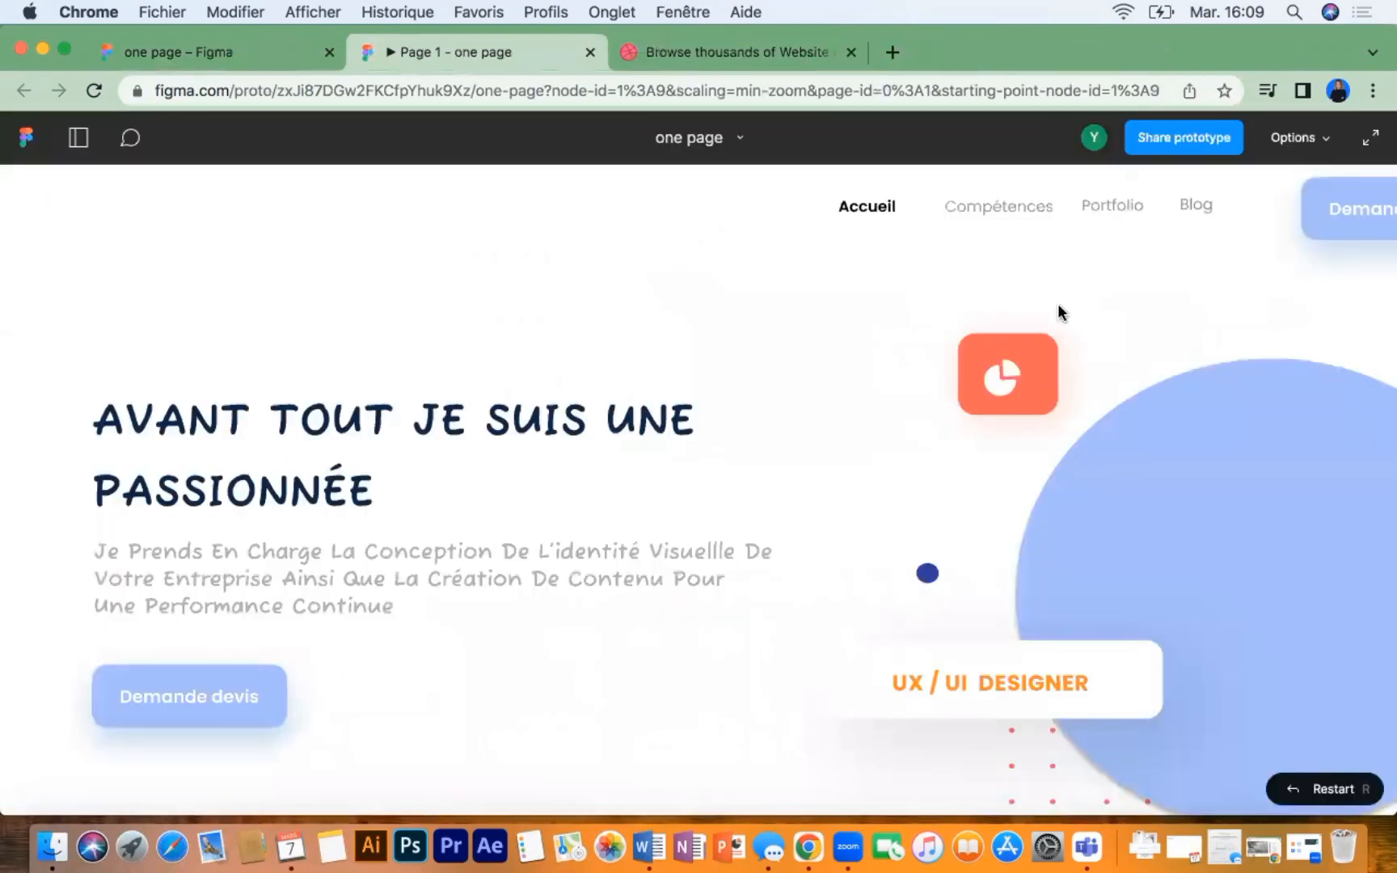
{"action": "left_click", "coordinate": [1305, 153]}
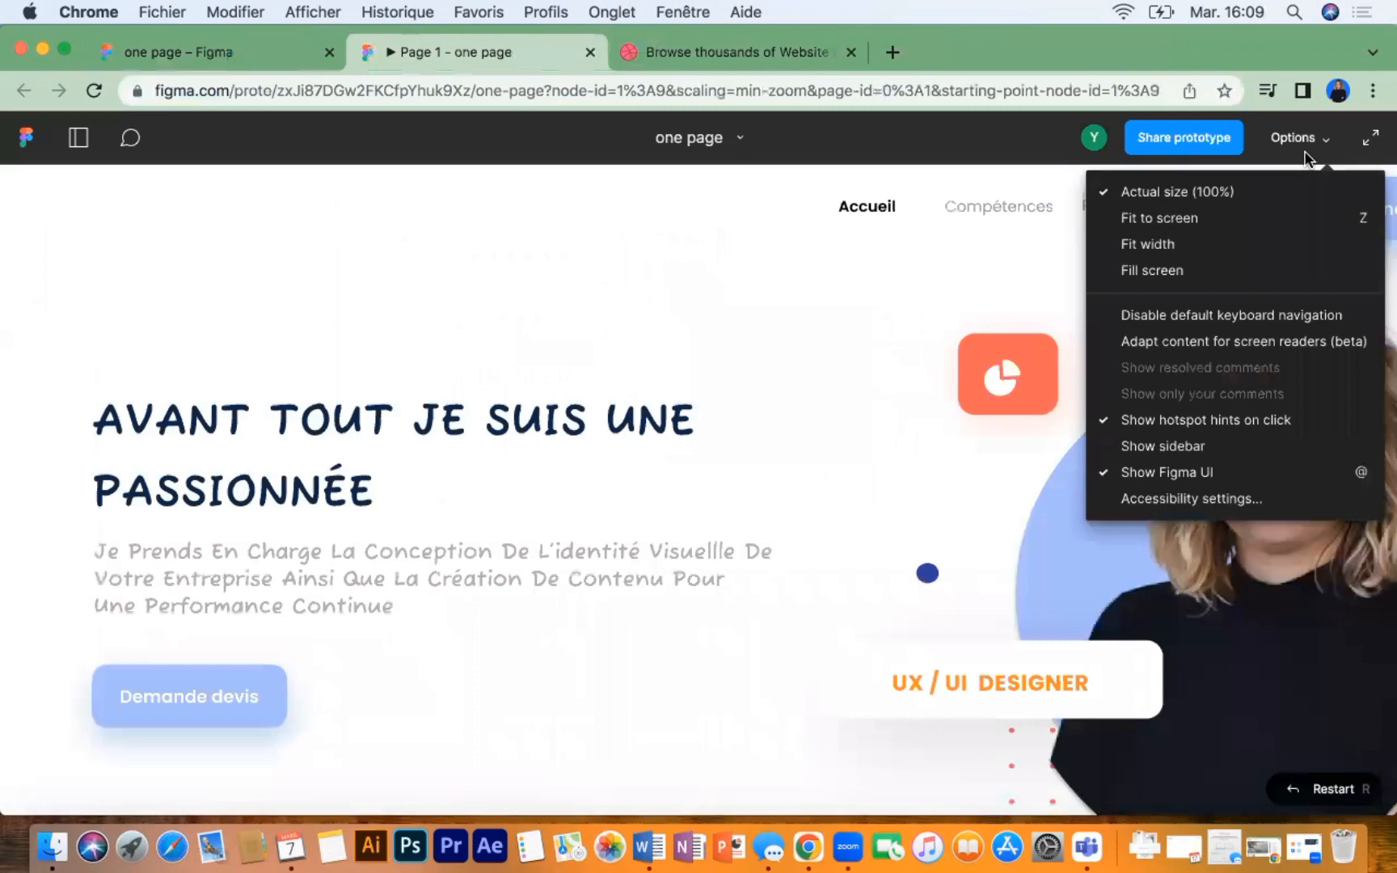
{"action": "left_click", "coordinate": [1231, 244]}
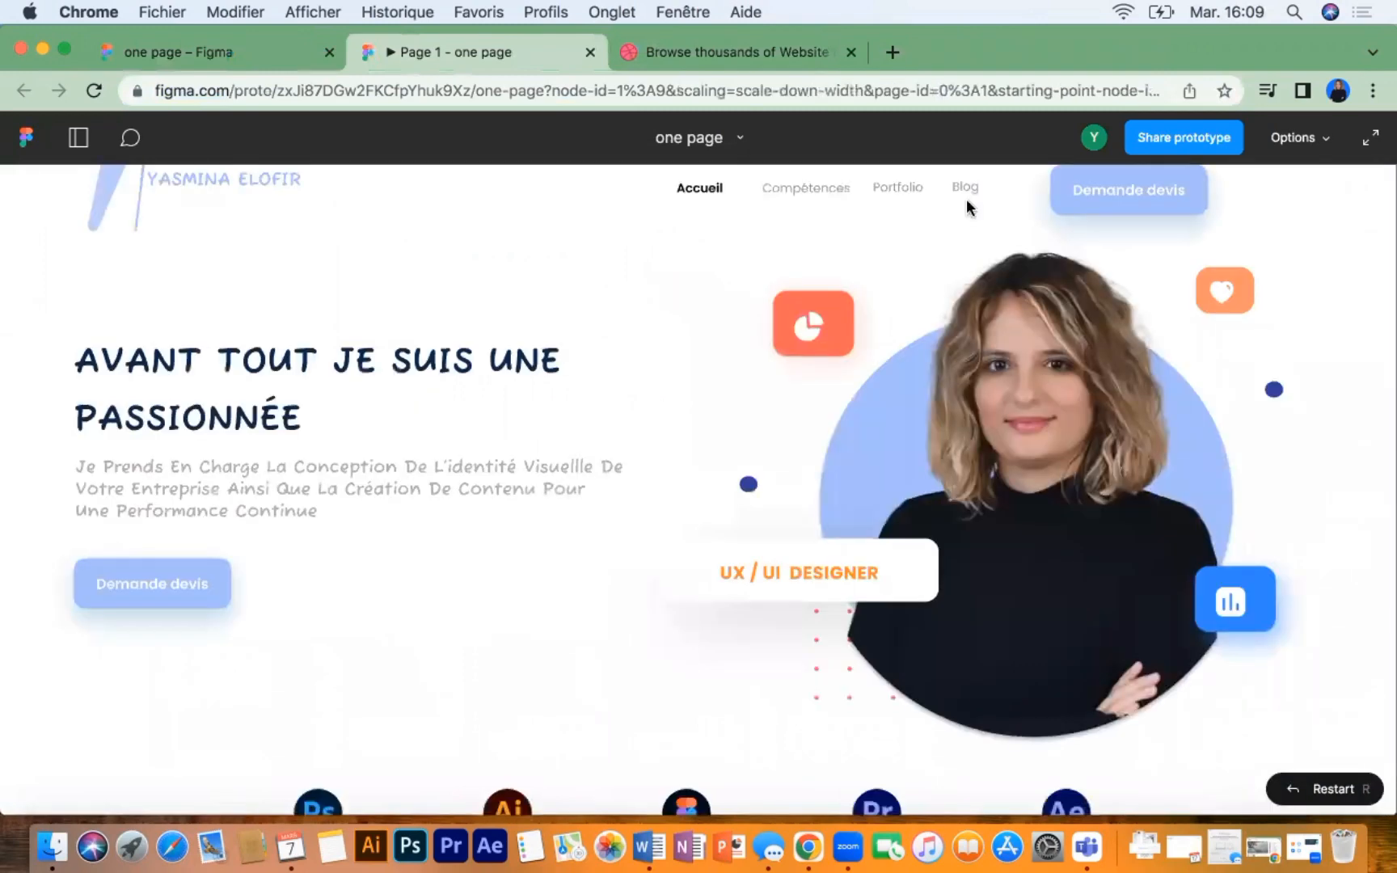
Step: Test the Blog link in the prototype, look through the Blog page it opens, and close that page
{"action": "left_click", "coordinate": [971, 191]}
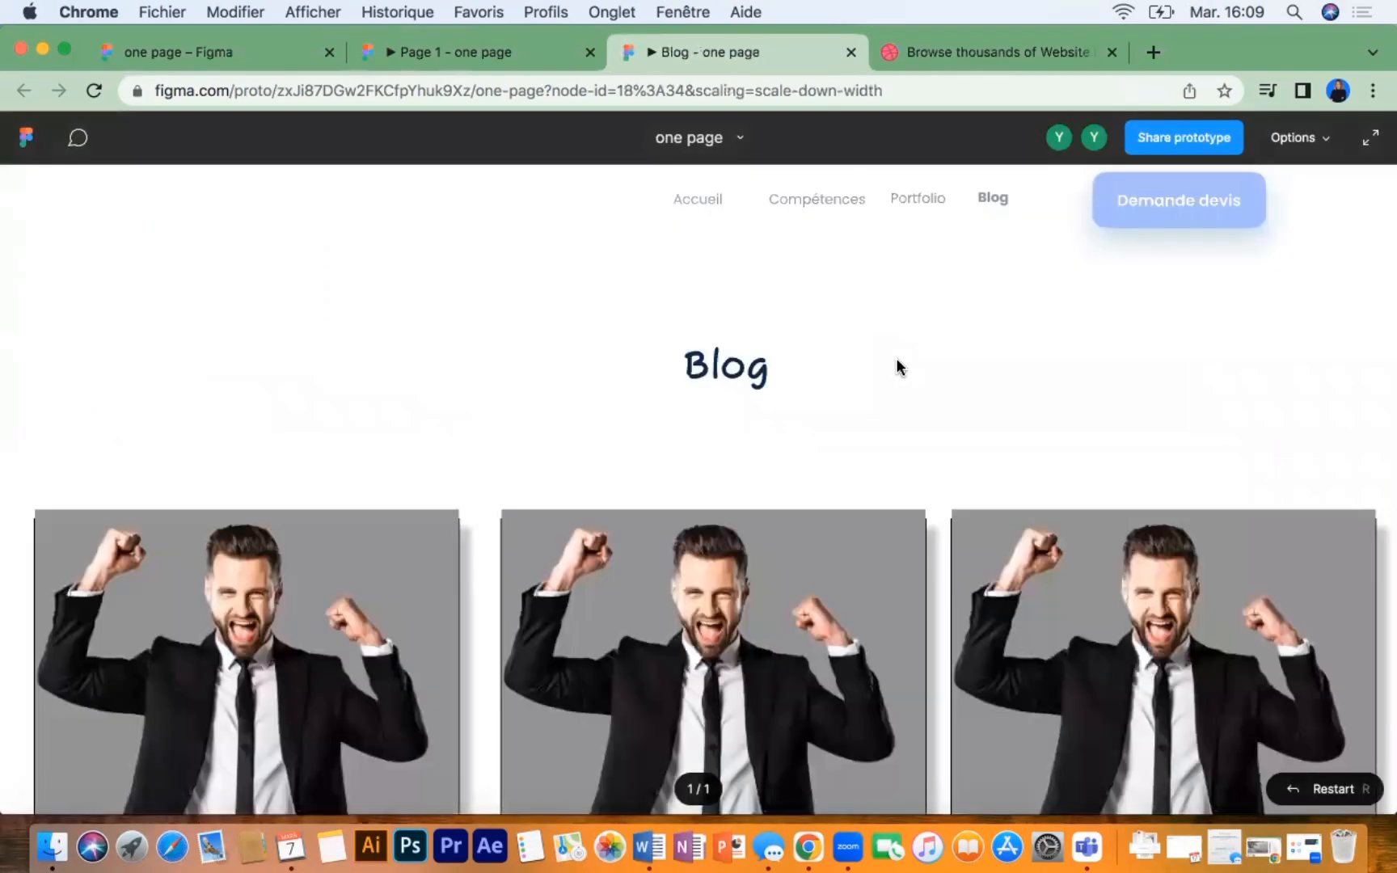
{"action": "scroll", "coordinate": [897, 360], "scroll_direction": "down", "scroll_amount": 4}
{"action": "scroll", "coordinate": [896, 357], "scroll_direction": "down", "scroll_amount": 10}
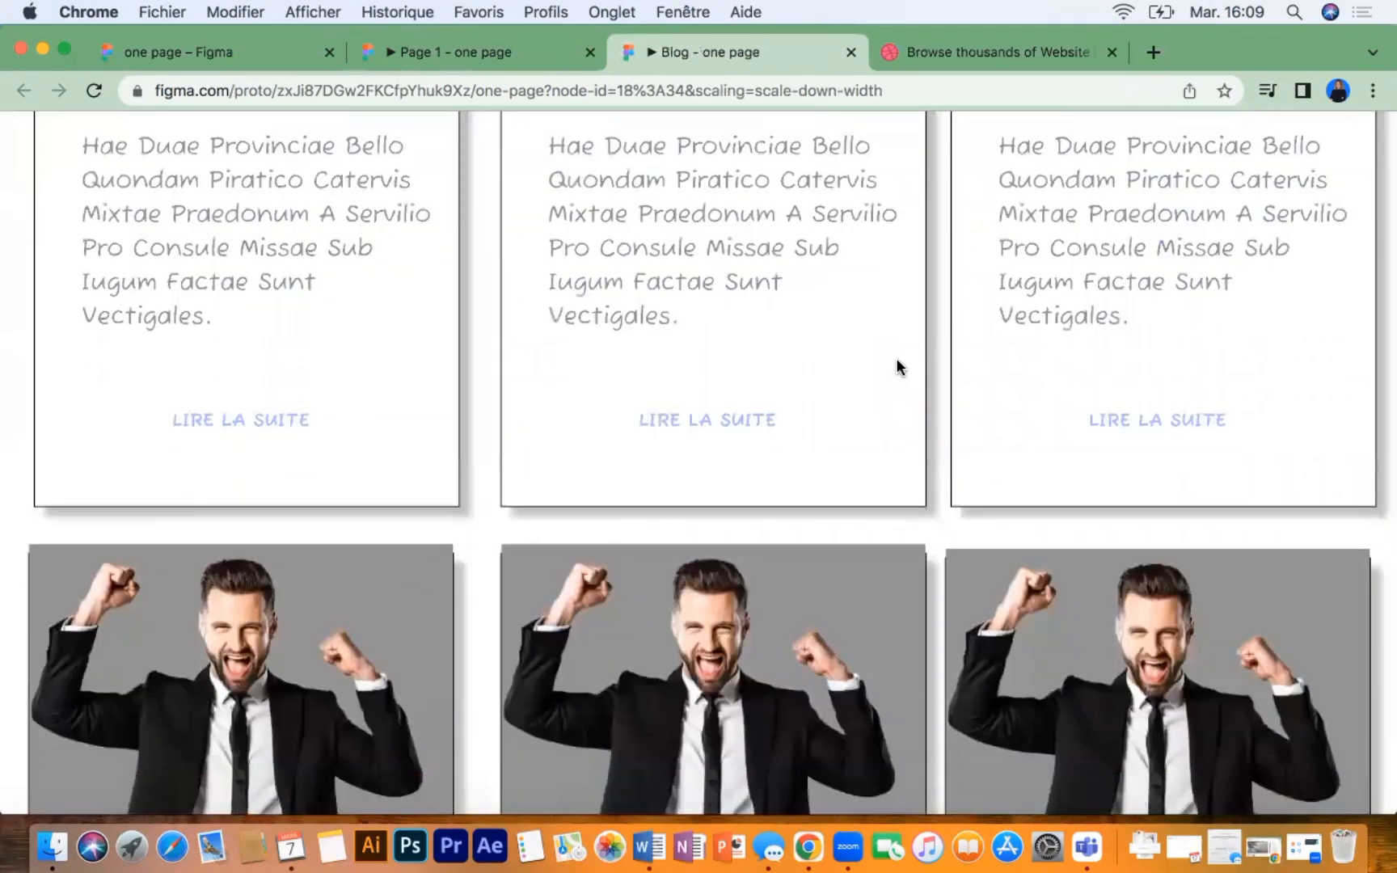
{"action": "scroll", "coordinate": [798, 482], "scroll_direction": "up", "scroll_amount": 14}
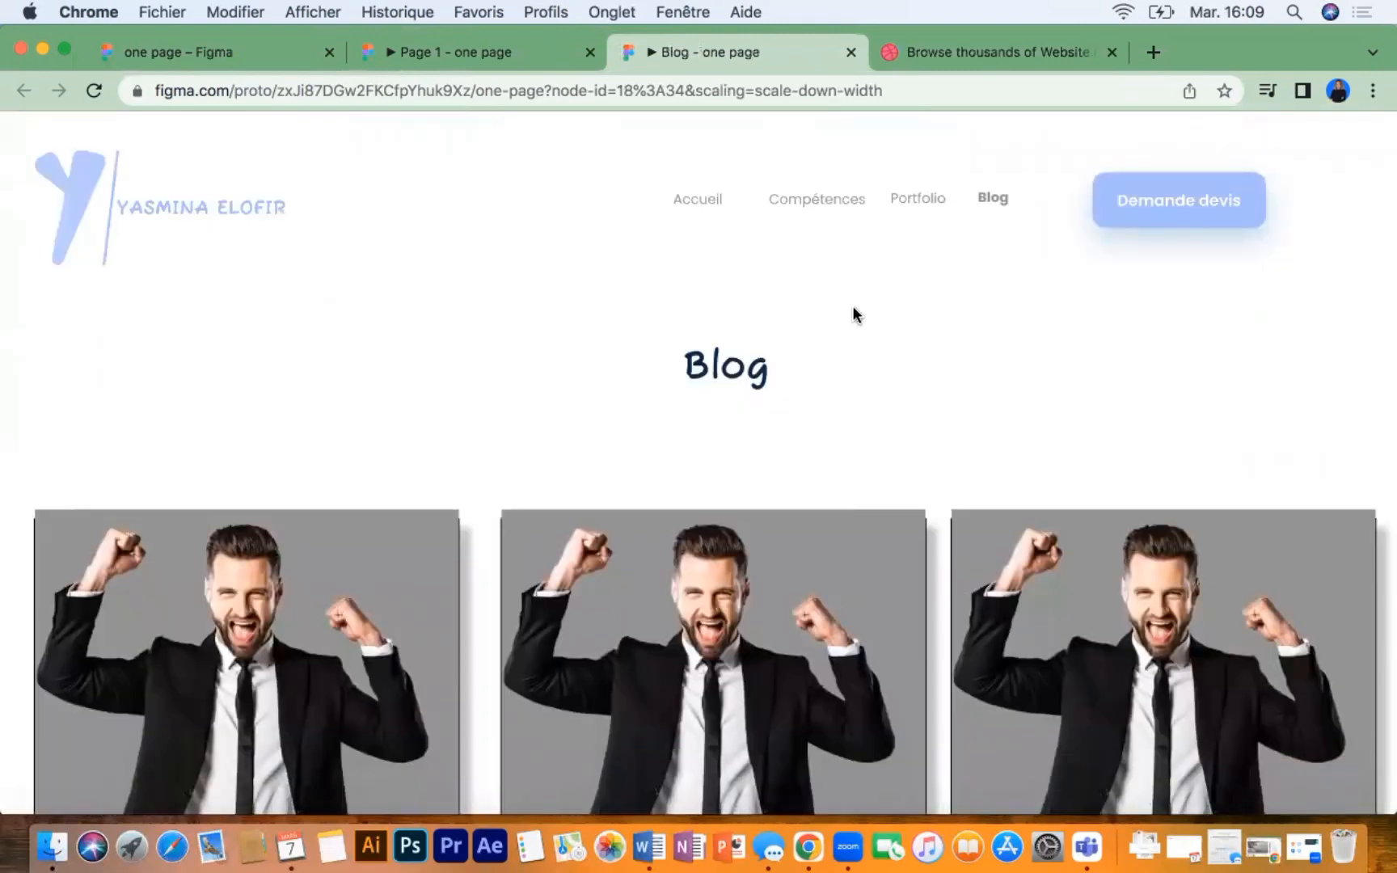
{"action": "left_click", "coordinate": [850, 51]}
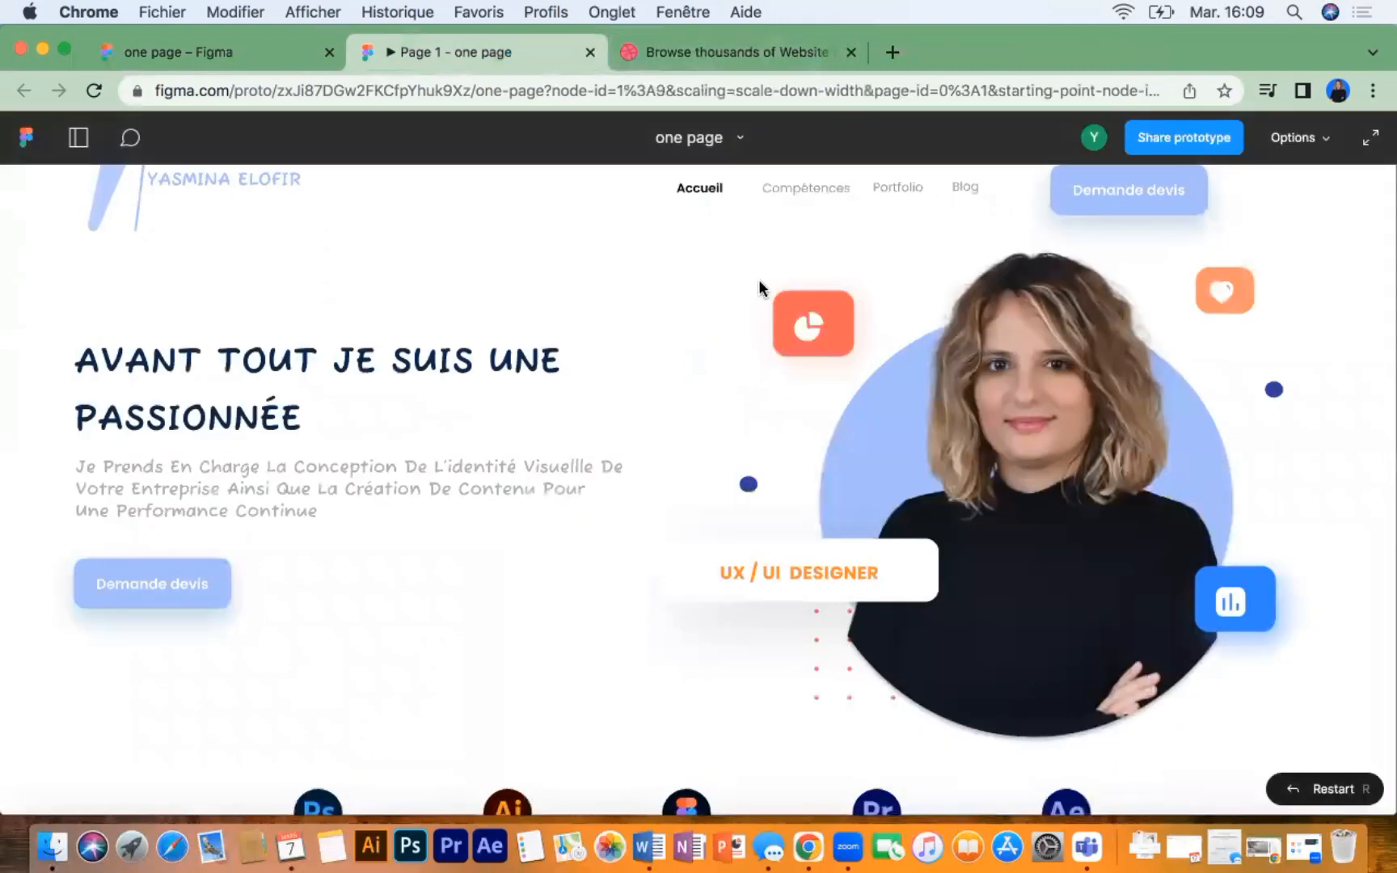
Step: Close the yas site preview and return to the one page design file beside the Formulaire frame
{"action": "left_click", "coordinate": [590, 53]}
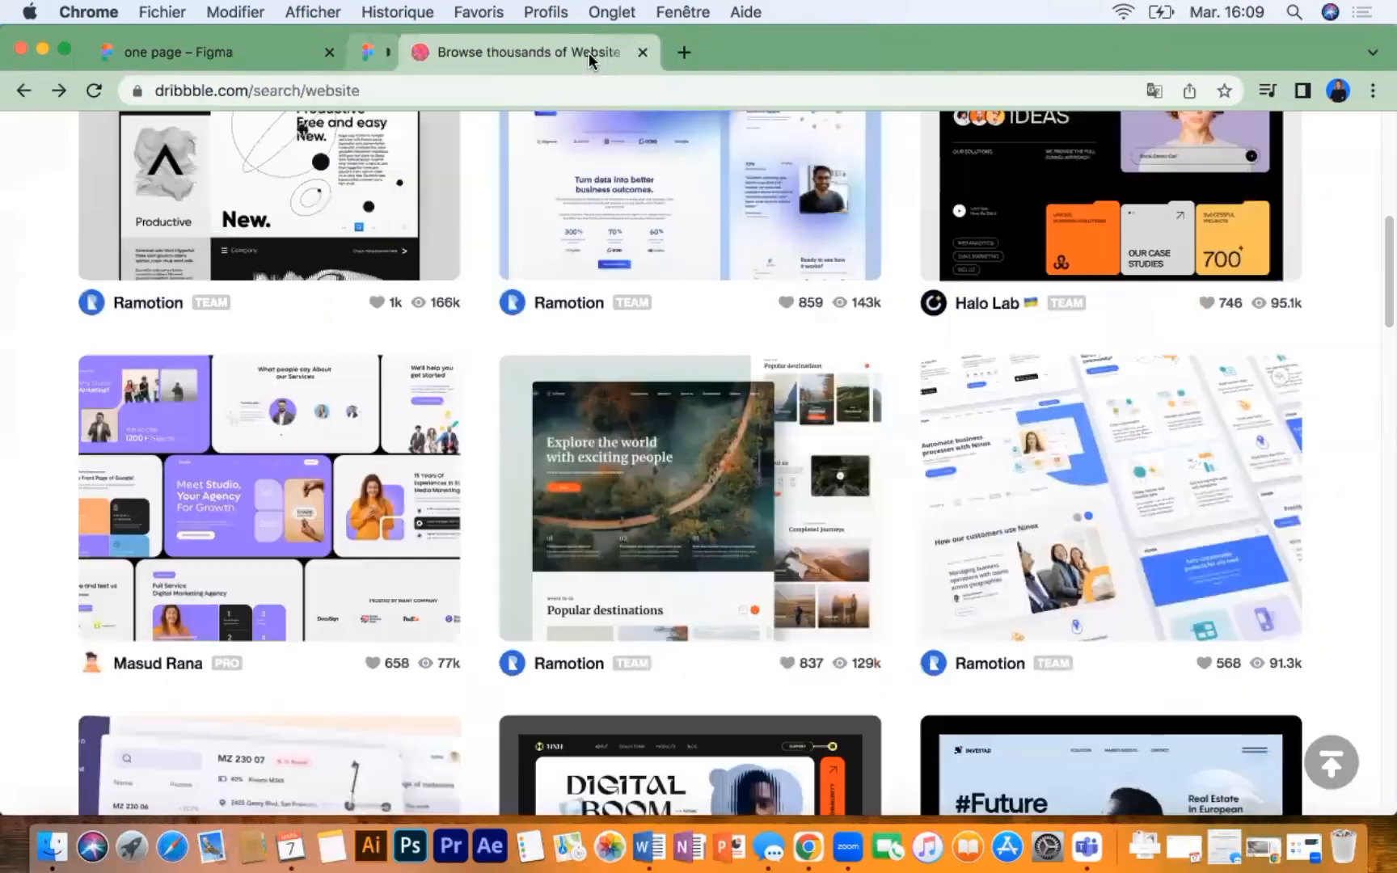
{"action": "left_click", "coordinate": [289, 53]}
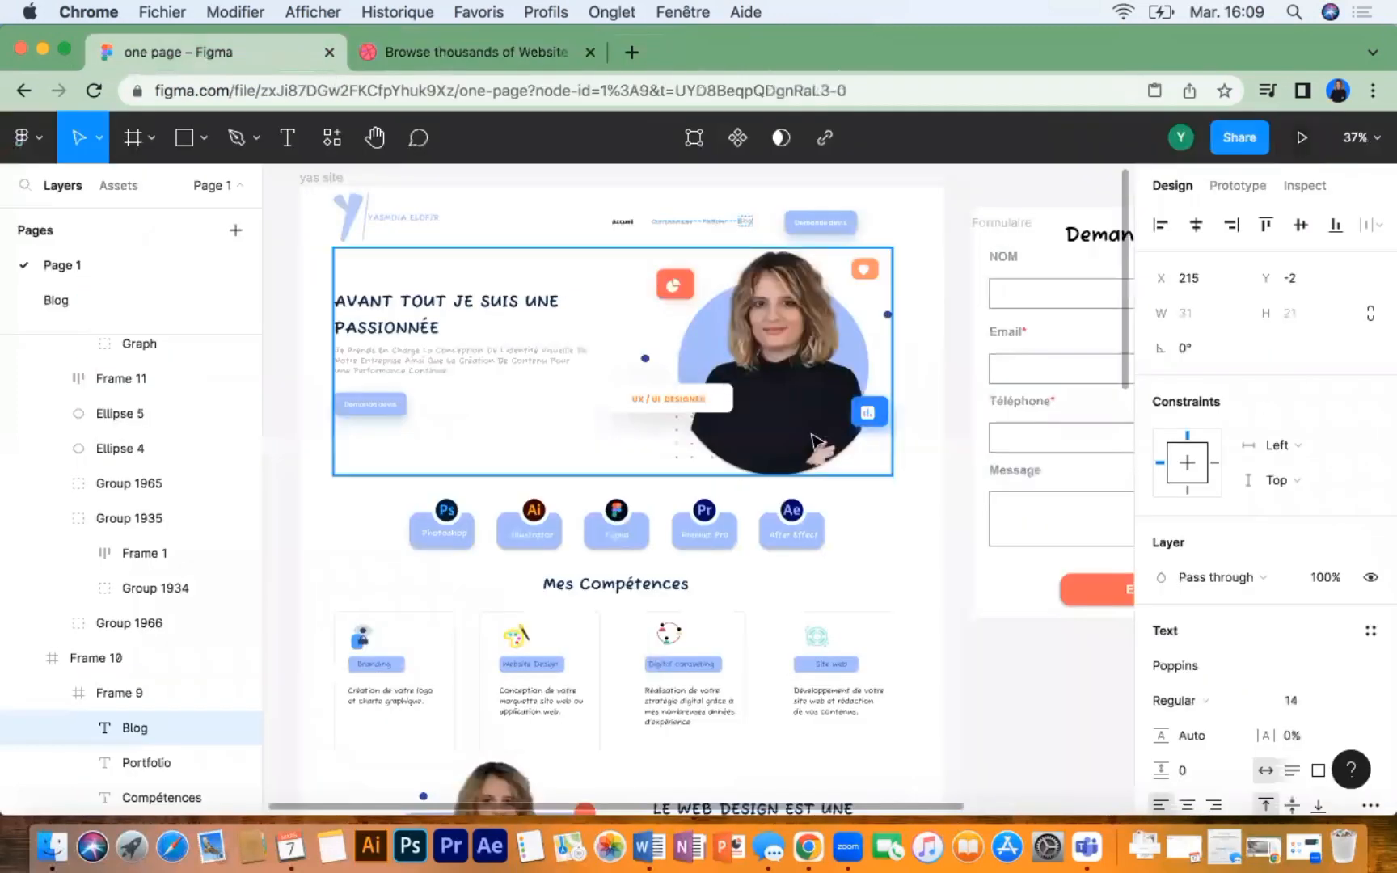
{"action": "left_click", "coordinate": [993, 235]}
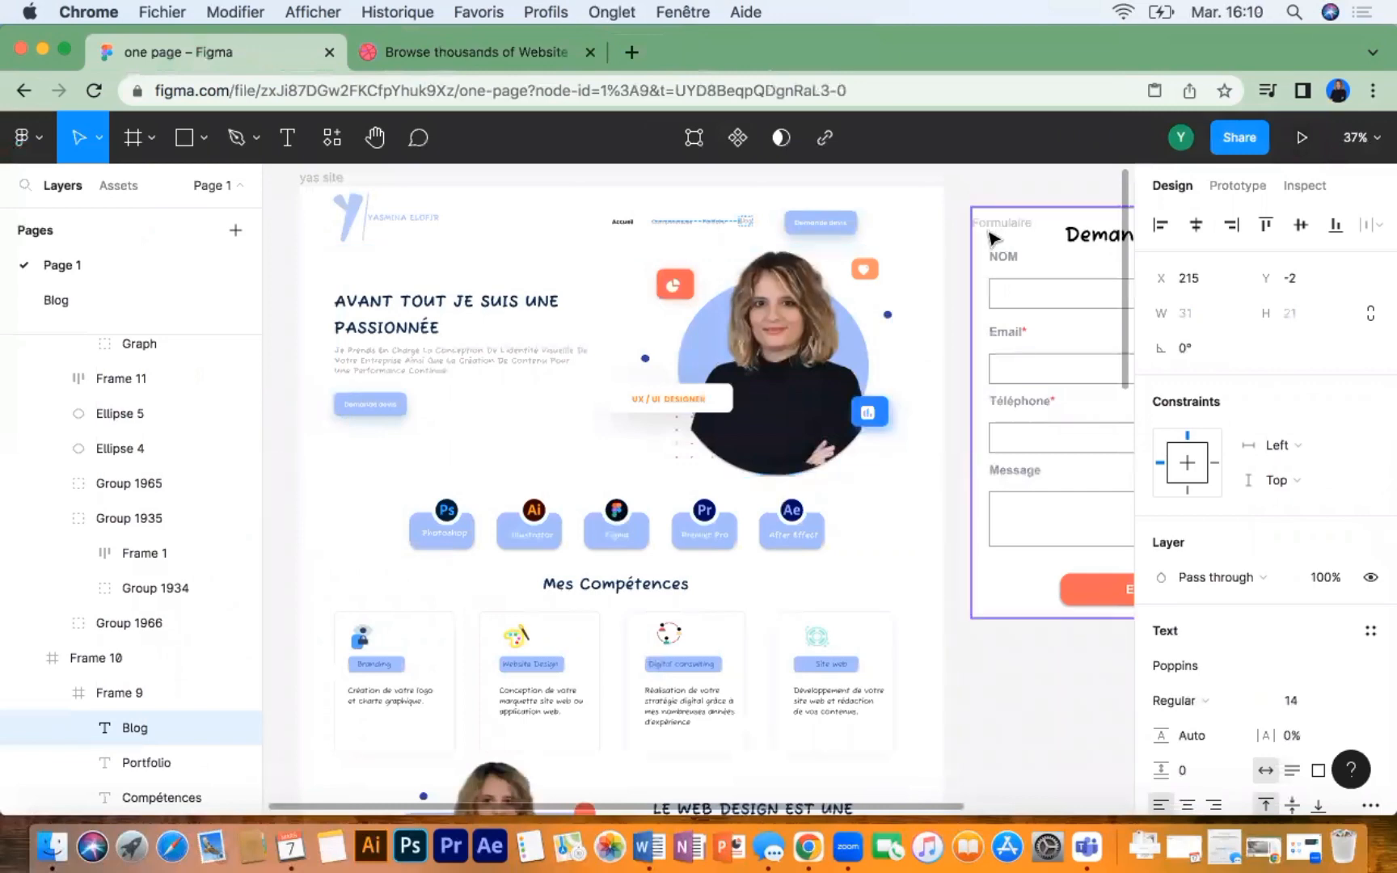
Step: Show the design properties and examine the formulaire frame beside the yas site page
{"action": "scroll", "coordinate": [996, 235], "scroll_direction": "right", "scroll_amount": 5}
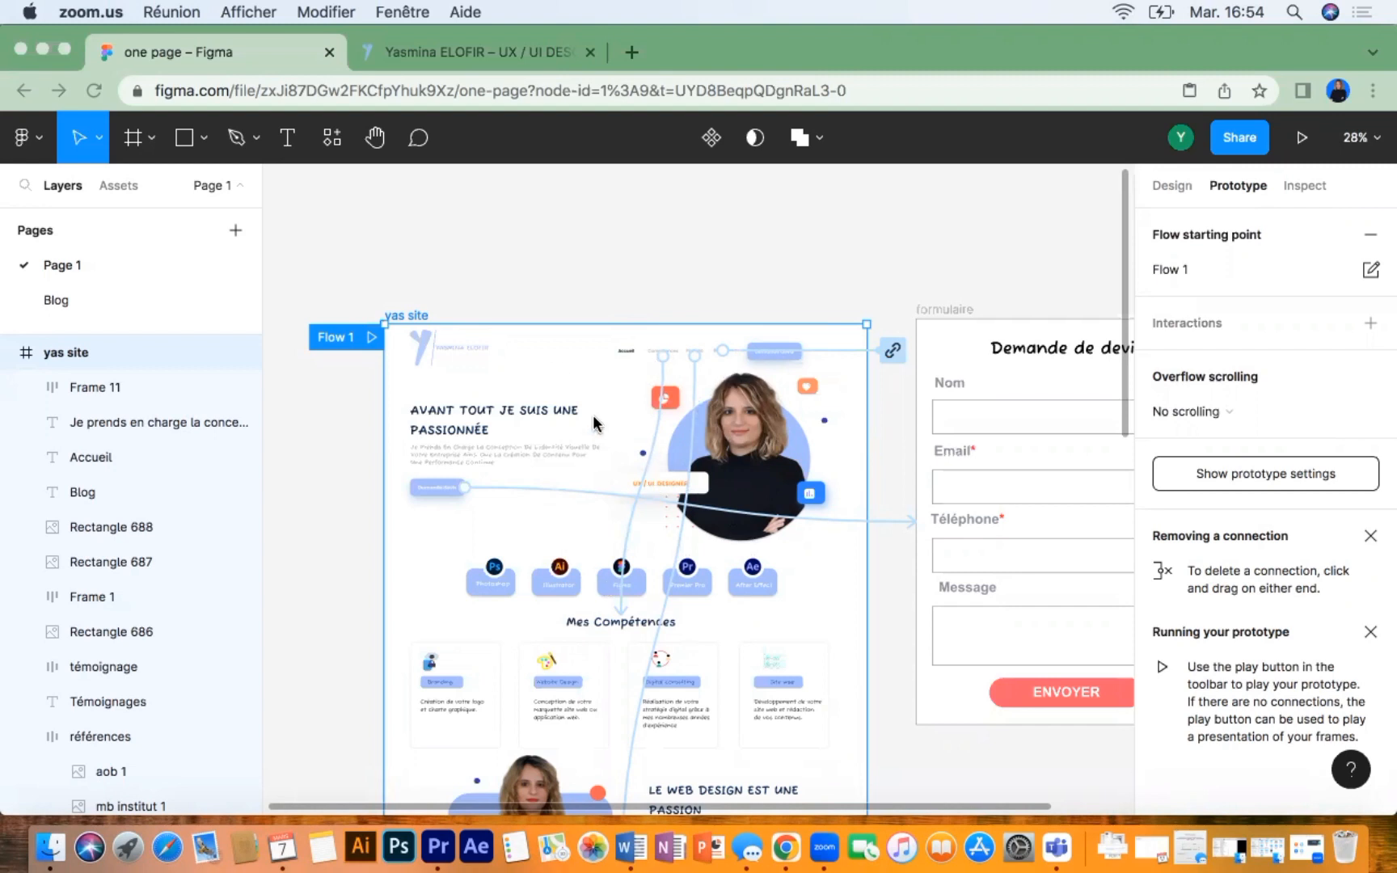
{"action": "left_click", "coordinate": [897, 459]}
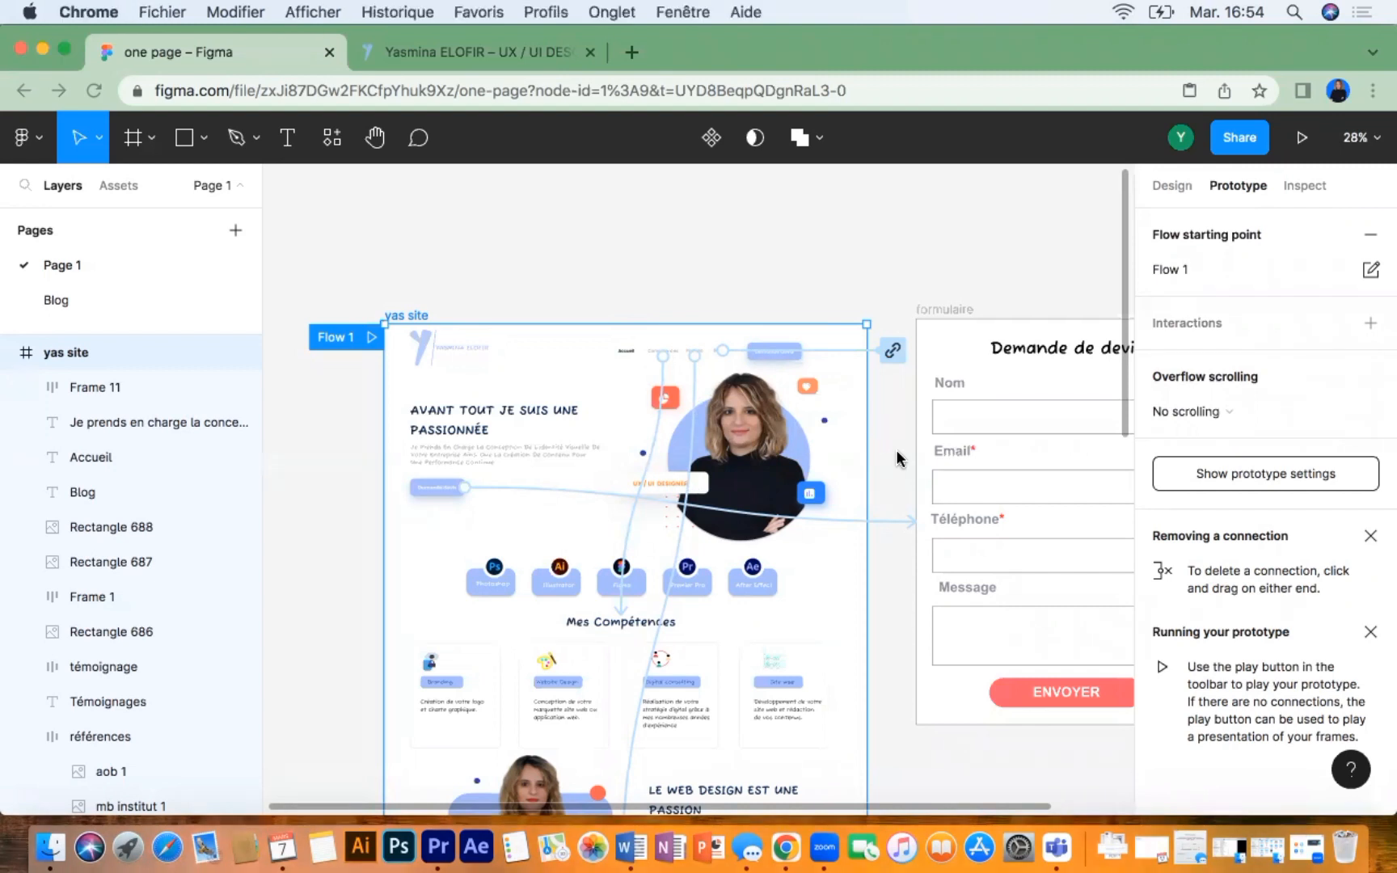
{"action": "left_click", "coordinate": [1164, 183]}
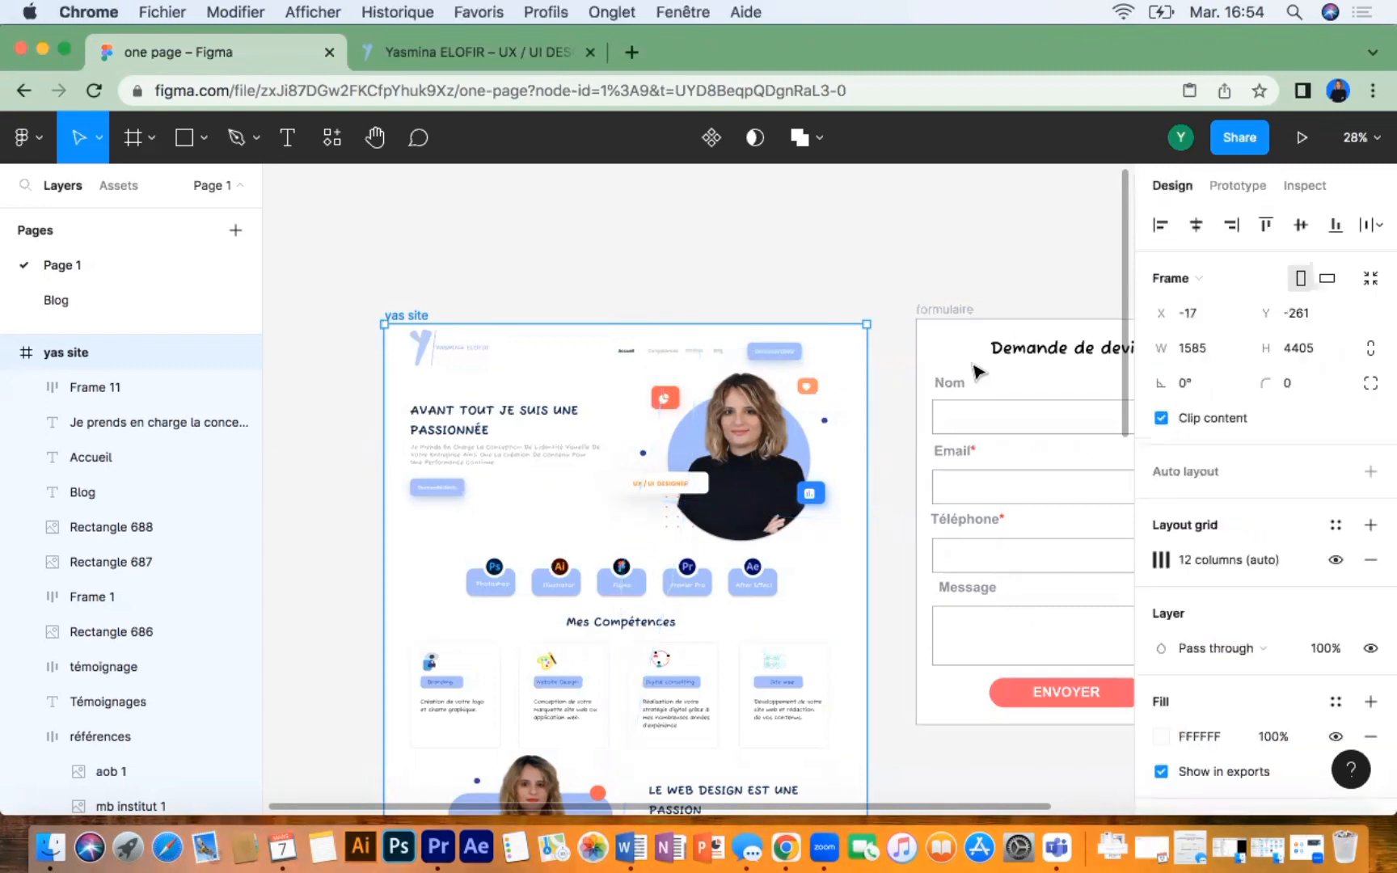
{"action": "left_click", "coordinate": [941, 324]}
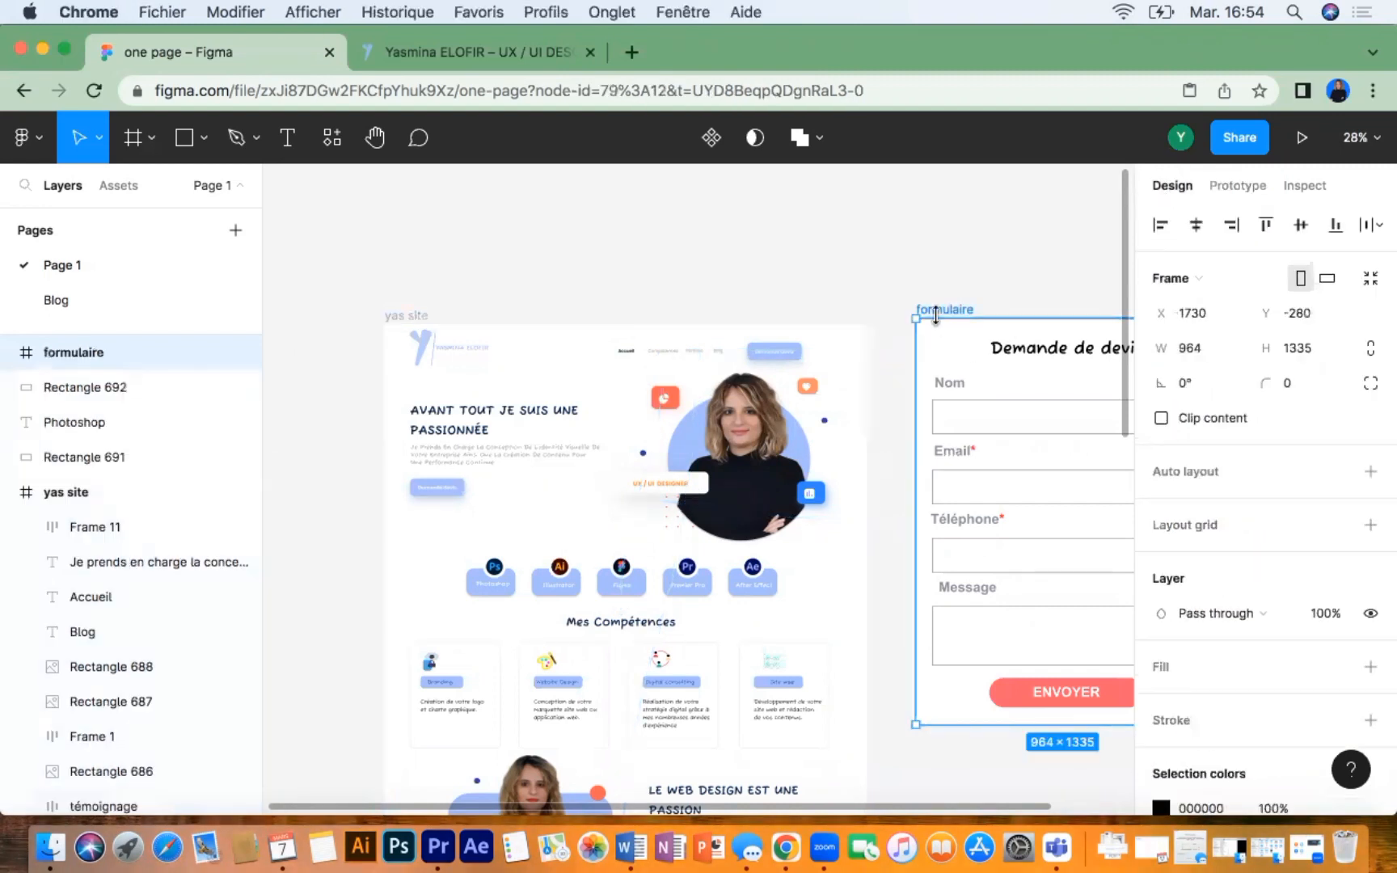
{"action": "scroll", "coordinate": [930, 307], "scroll_direction": "right", "scroll_amount": 4}
{"action": "scroll", "coordinate": [930, 308], "scroll_direction": "down", "scroll_amount": 1}
{"action": "scroll", "coordinate": [933, 312], "scroll_direction": "left", "scroll_amount": 5}
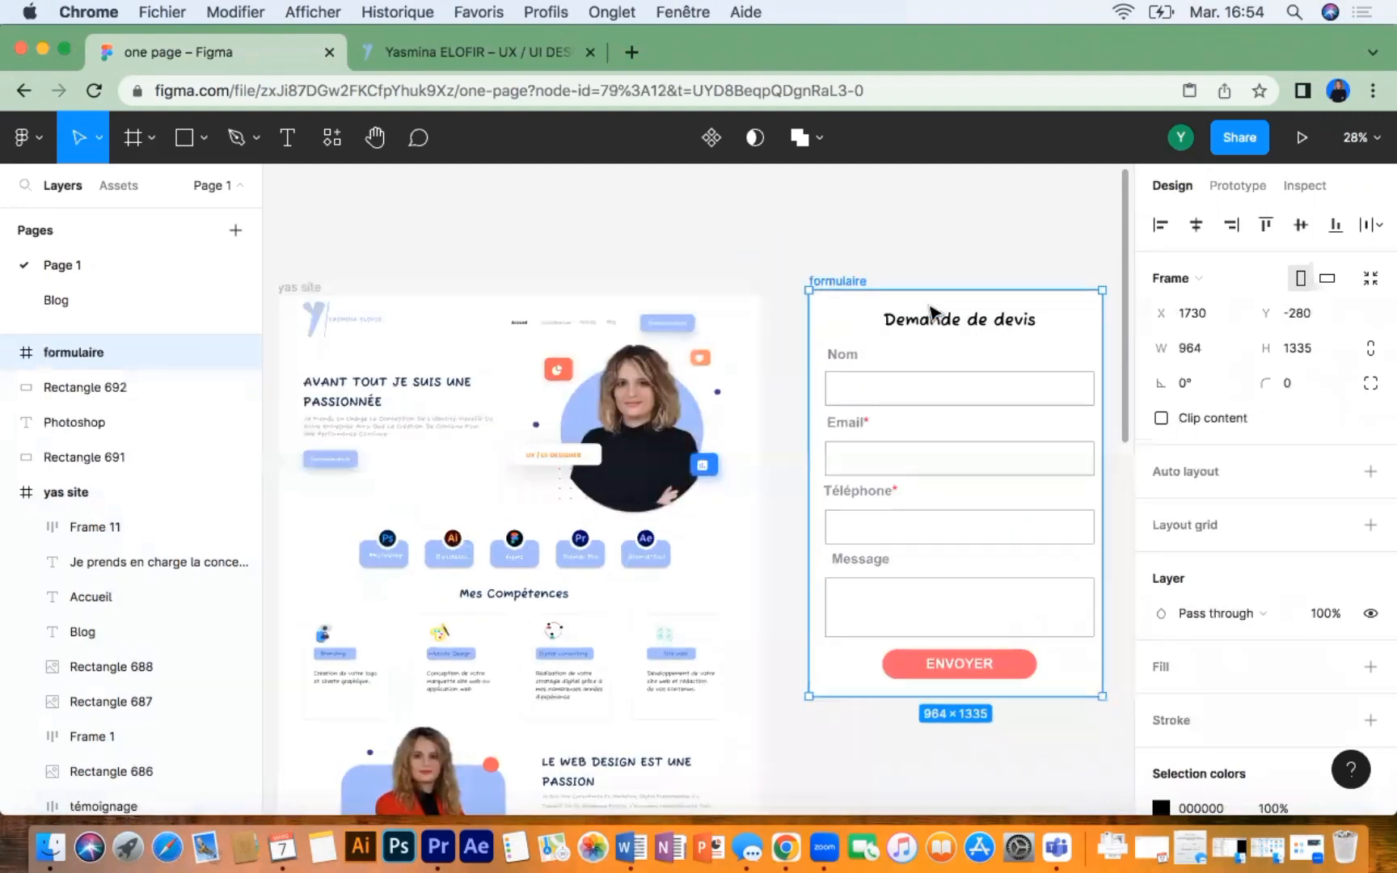
{"action": "scroll", "coordinate": [929, 312], "scroll_direction": "right", "scroll_amount": 3}
{"action": "scroll", "coordinate": [930, 311], "scroll_direction": "down", "scroll_amount": 1}
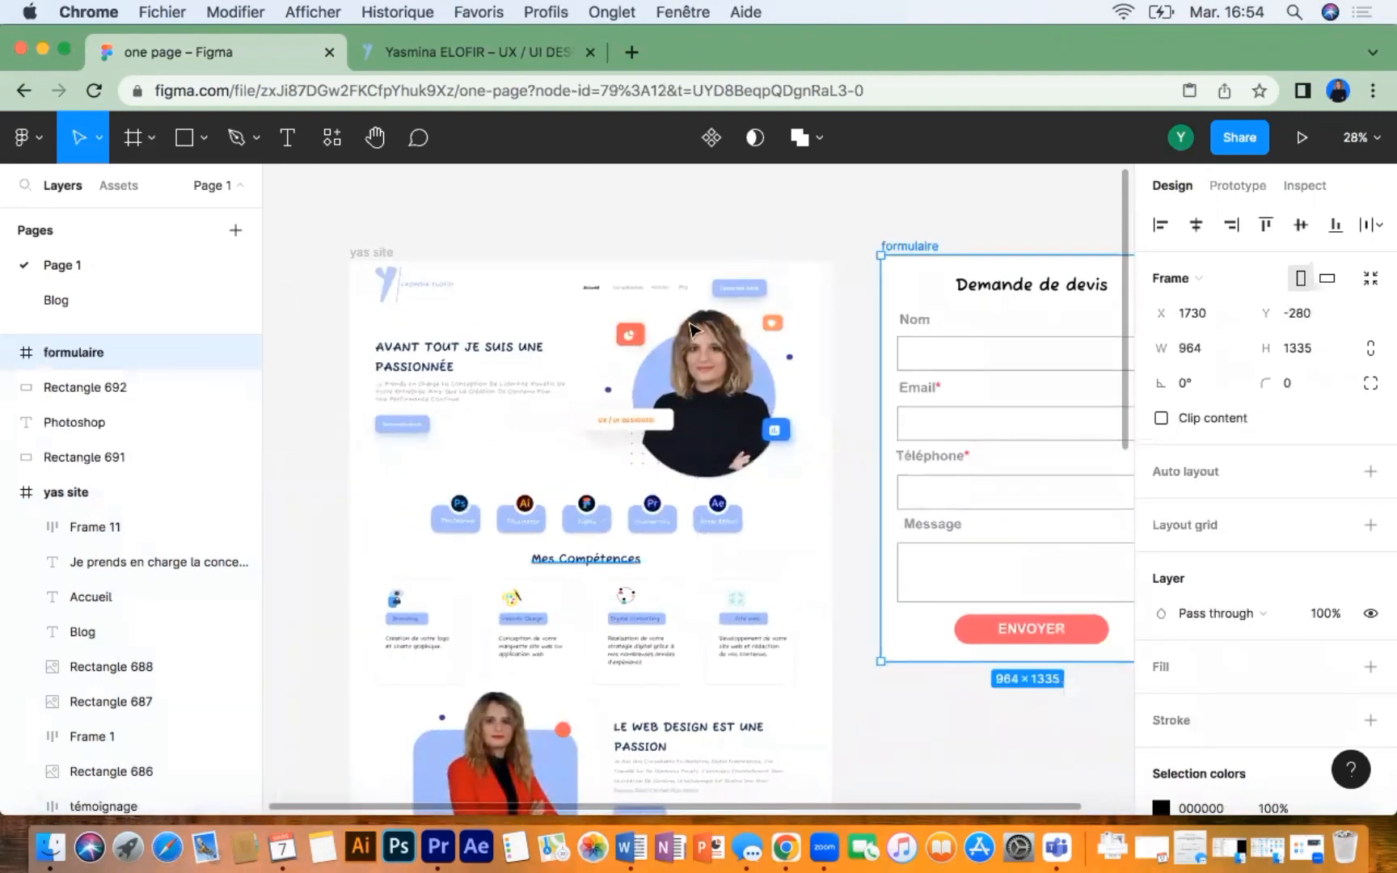
Step: Examine the Demande devis buttons on the yas site page and the input fields of the quote request form
{"action": "left_click", "coordinate": [397, 437]}
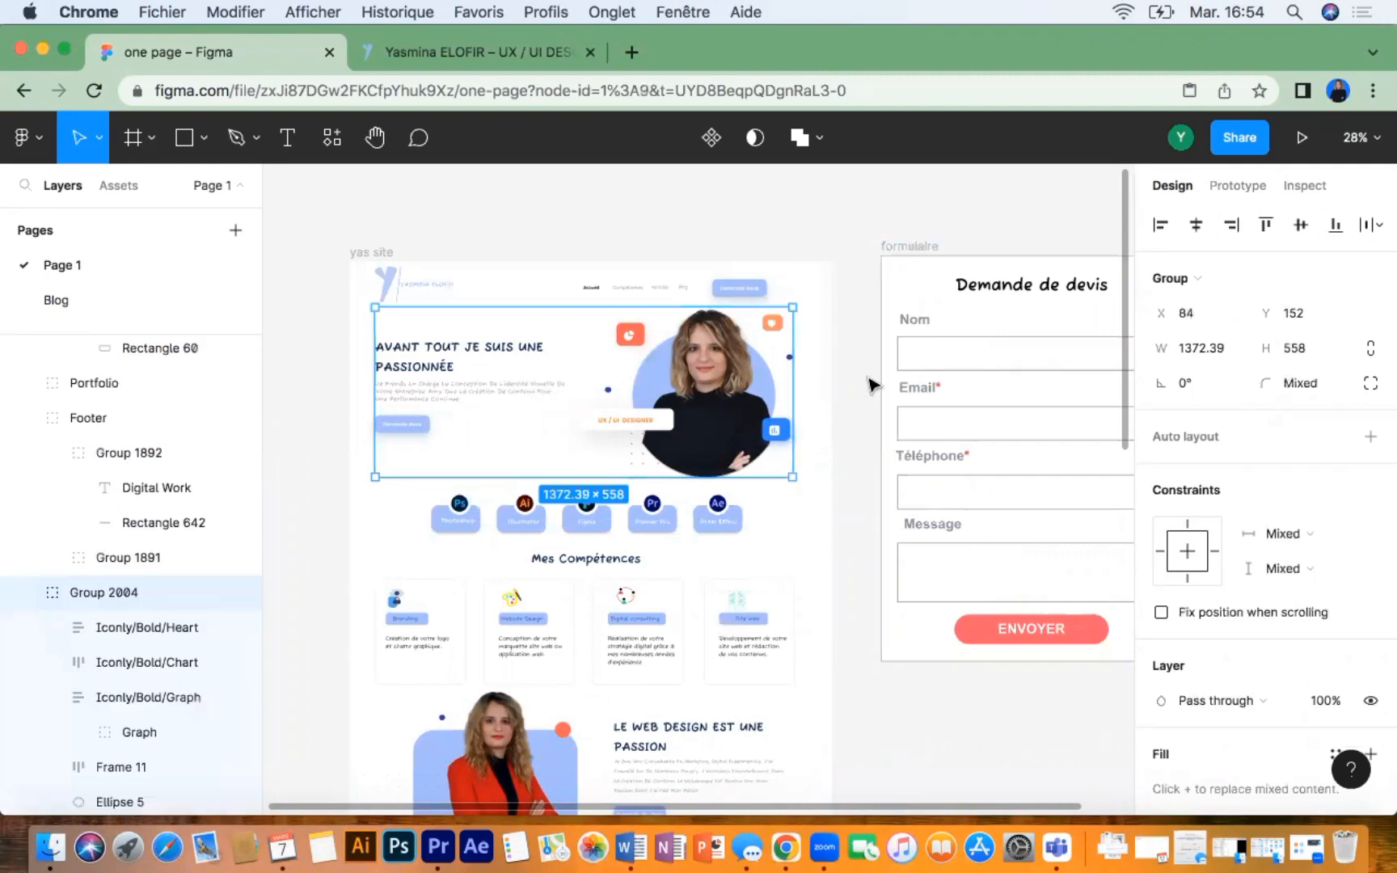
{"action": "left_click", "coordinate": [889, 249]}
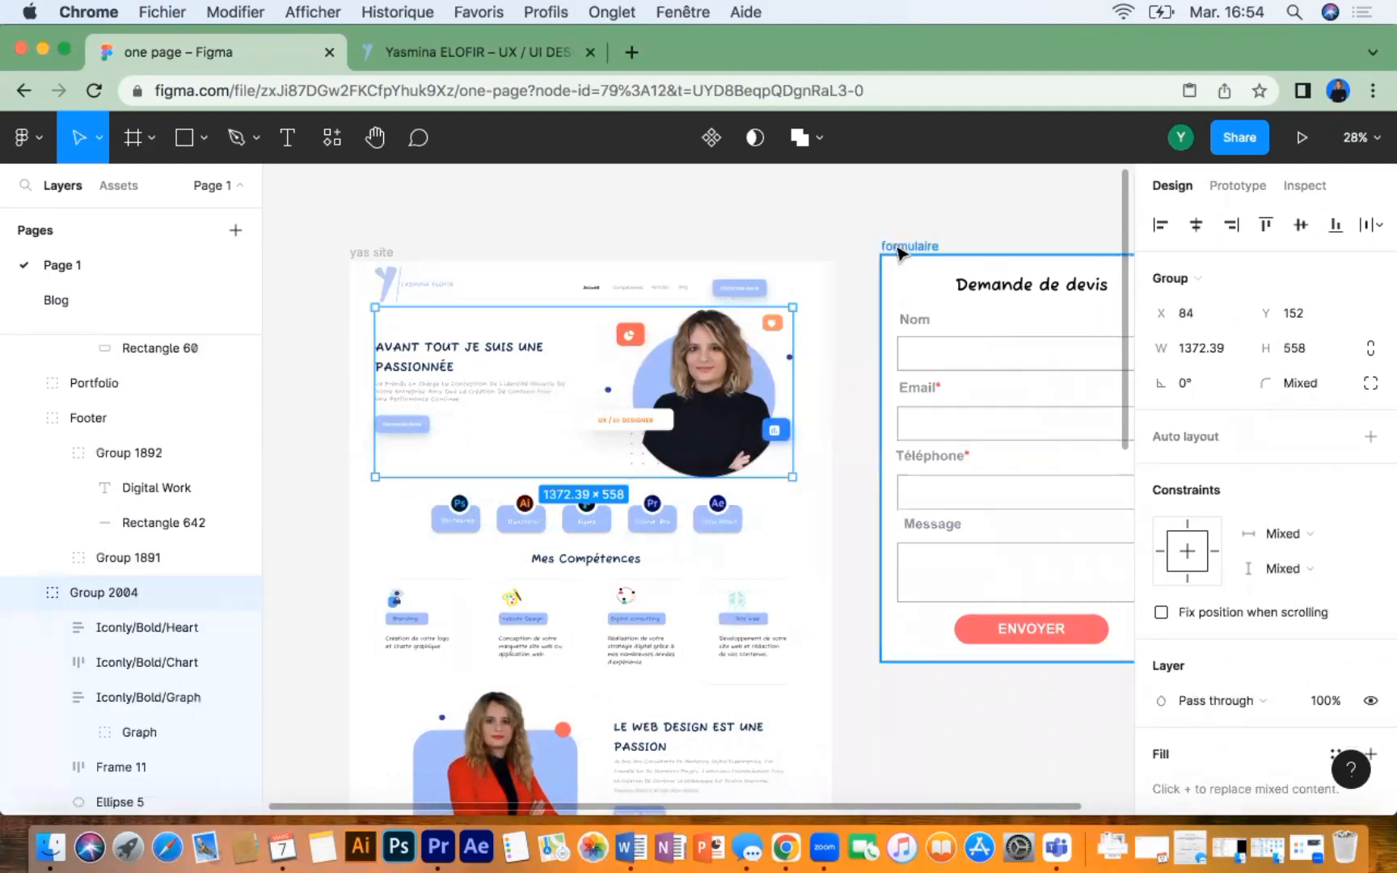
{"action": "right_click", "coordinate": [889, 249]}
{"action": "key", "text": "Escape"}
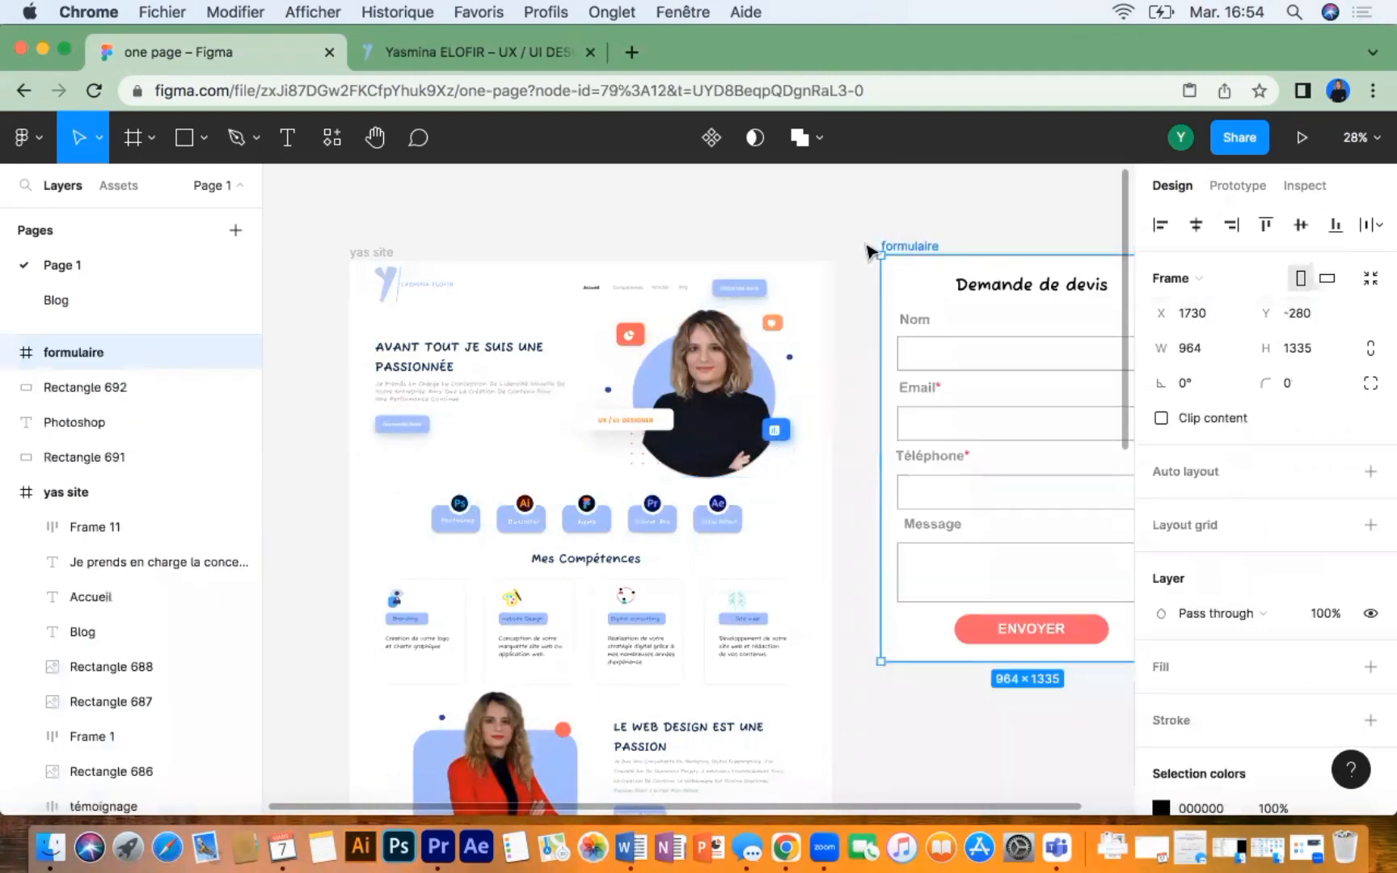
{"action": "left_click", "coordinate": [738, 289]}
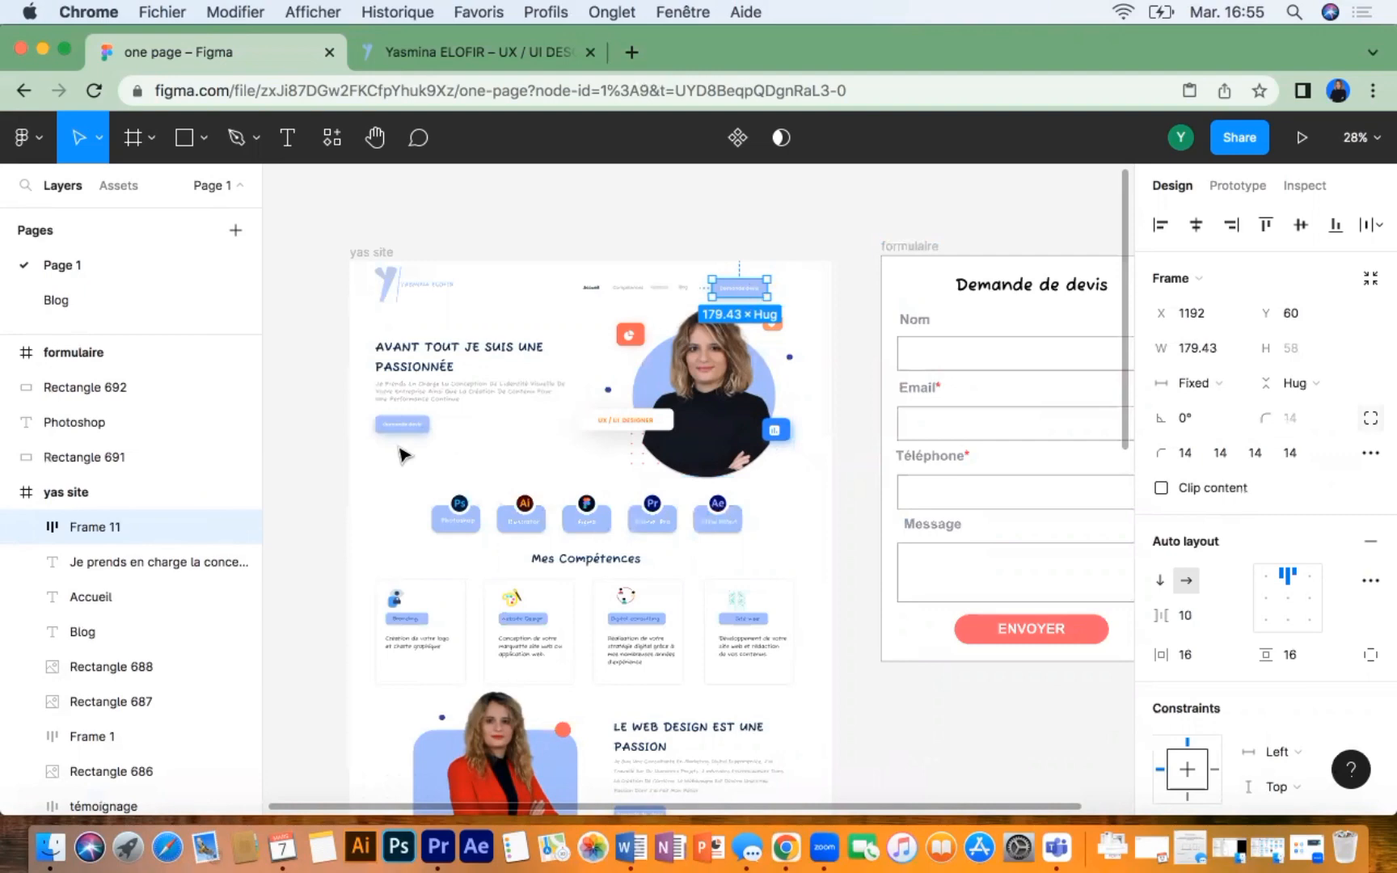
{"action": "scroll", "coordinate": [536, 623], "scroll_direction": "down", "scroll_amount": 5}
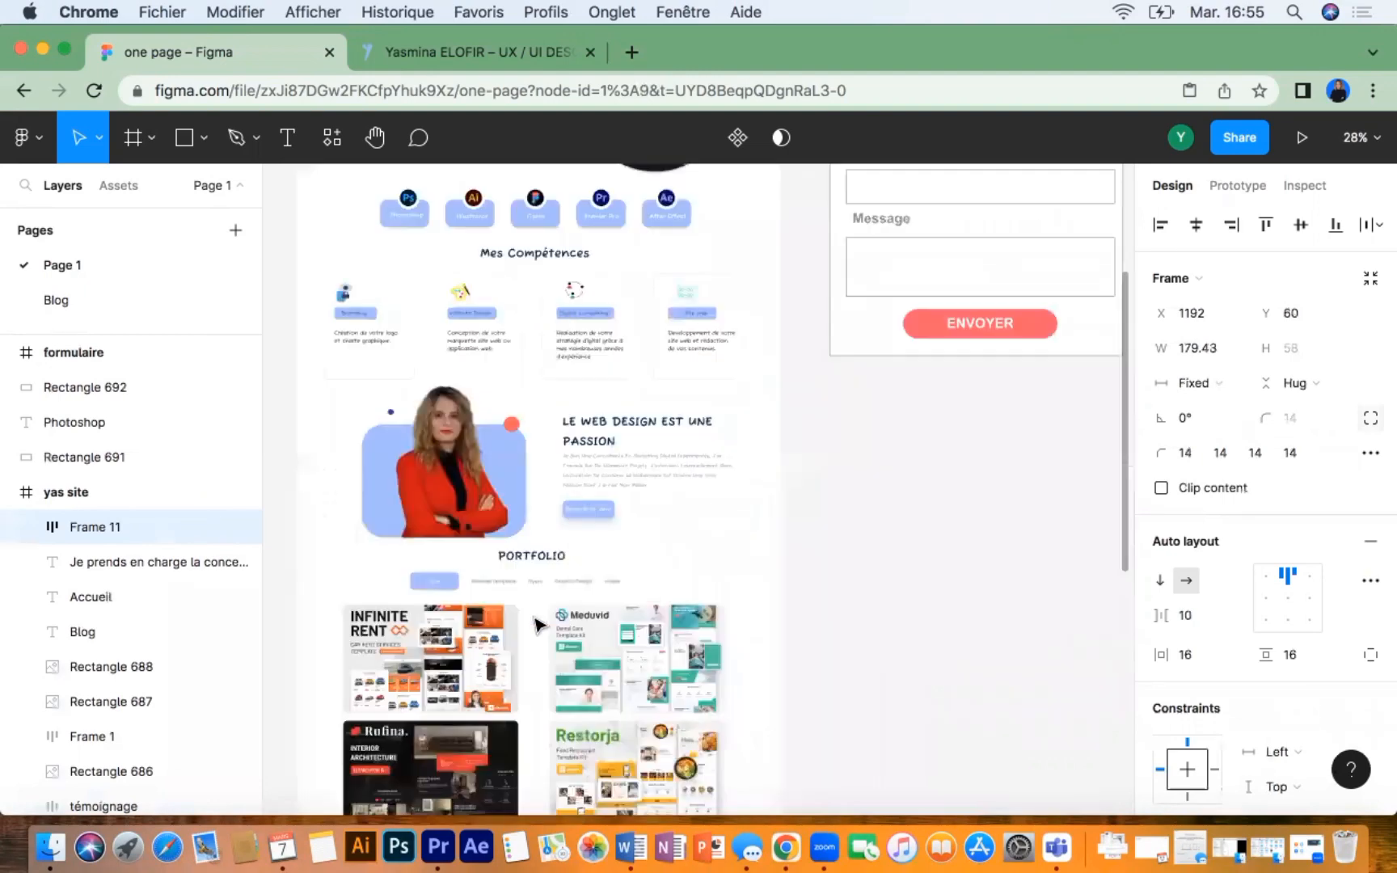
{"action": "scroll", "coordinate": [594, 461], "scroll_direction": "up", "scroll_amount": 5}
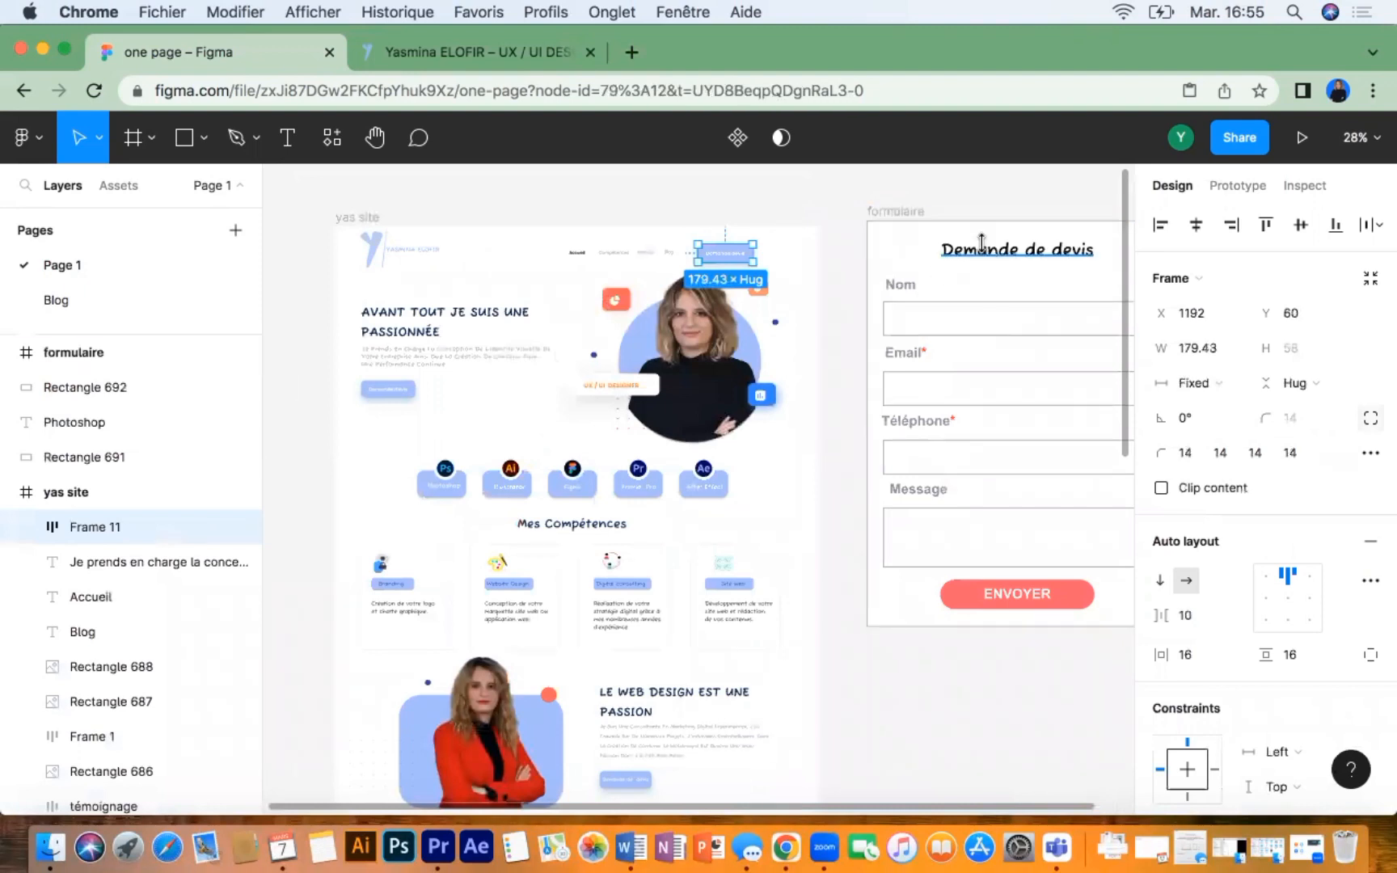
{"action": "left_click", "coordinate": [952, 318]}
{"action": "left_click", "coordinate": [930, 392]}
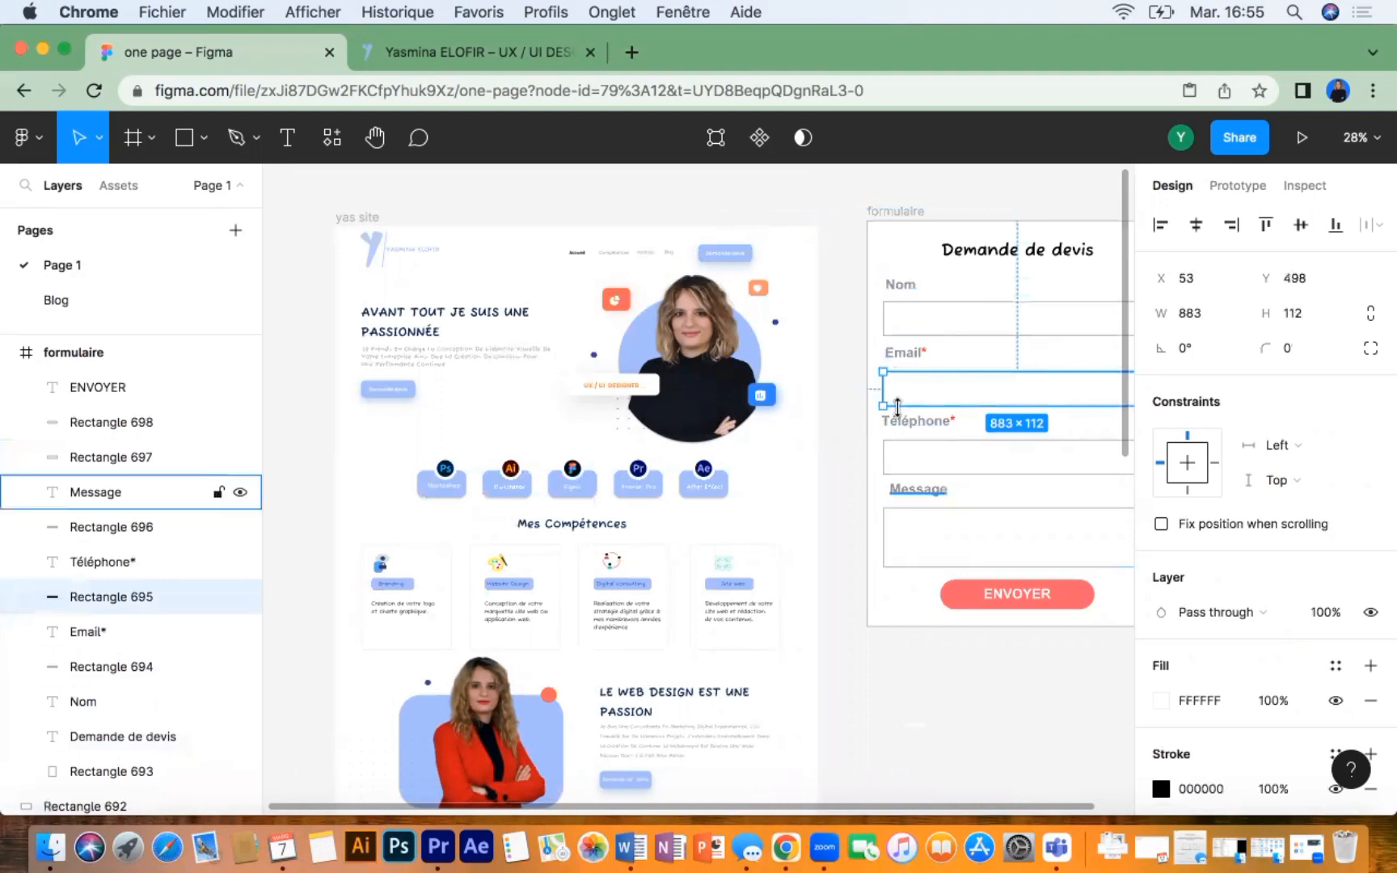
Step: Link the header's Demande devis button to the formulaire frame with an On click, Navigate to interaction
{"action": "left_click", "coordinate": [722, 257]}
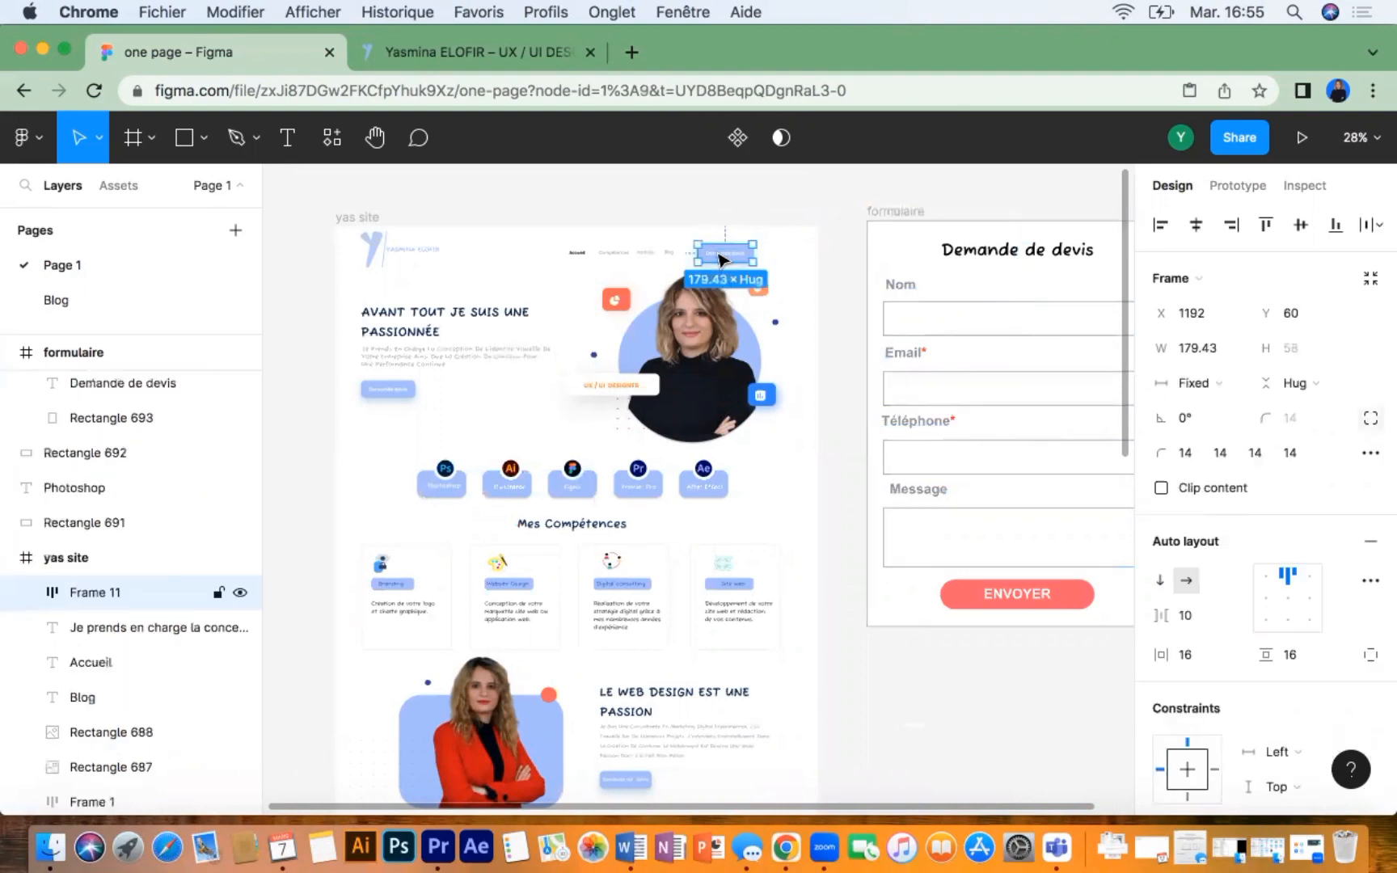
{"action": "left_click", "coordinate": [1237, 186]}
{"action": "left_click", "coordinate": [1371, 235]}
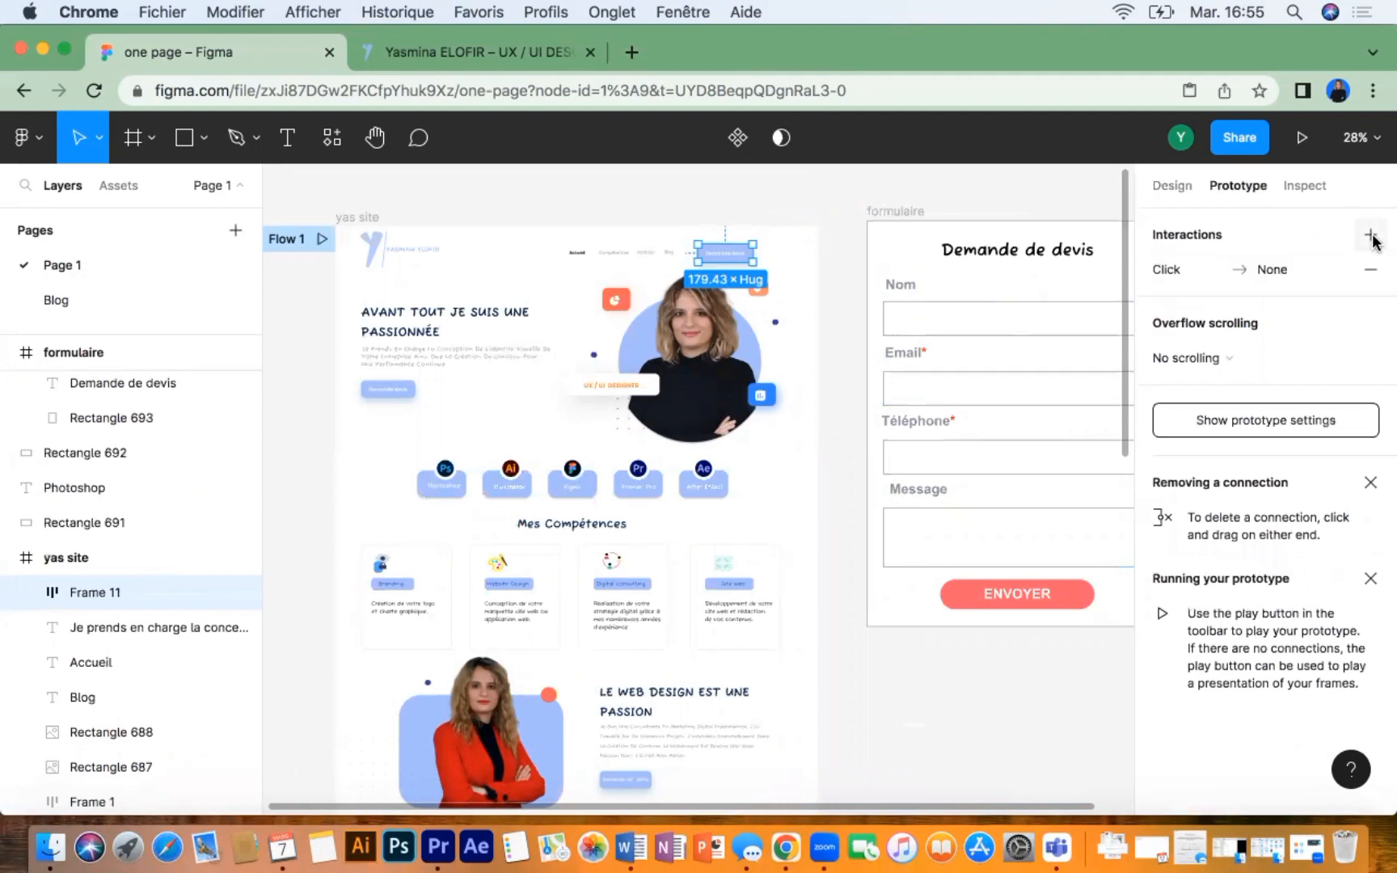
{"action": "left_click", "coordinate": [1282, 270]}
{"action": "left_click", "coordinate": [988, 360]}
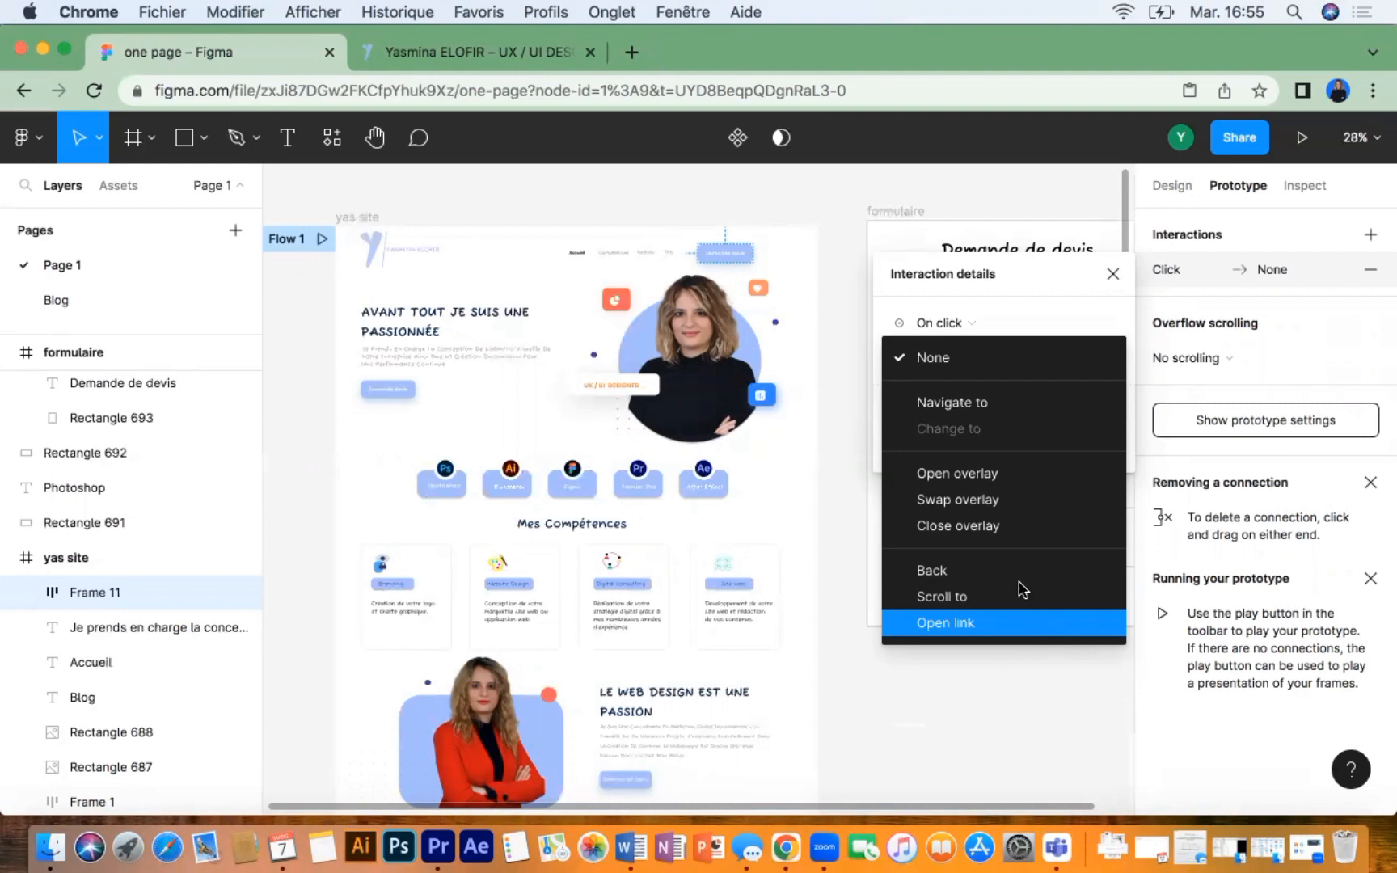
{"action": "left_click", "coordinate": [1007, 405]}
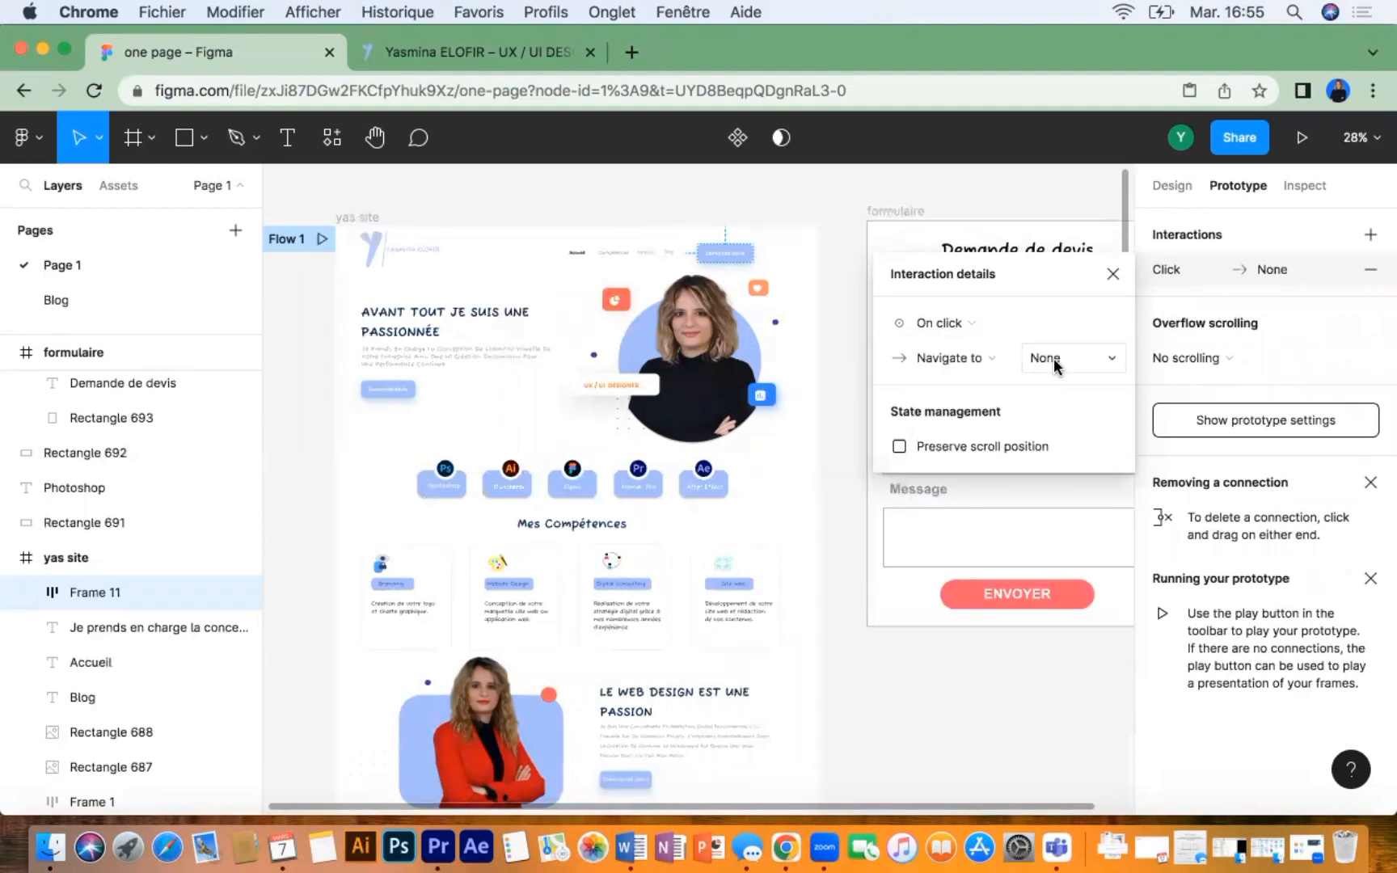
{"action": "left_click", "coordinate": [1053, 358]}
{"action": "left_click", "coordinate": [1075, 360]}
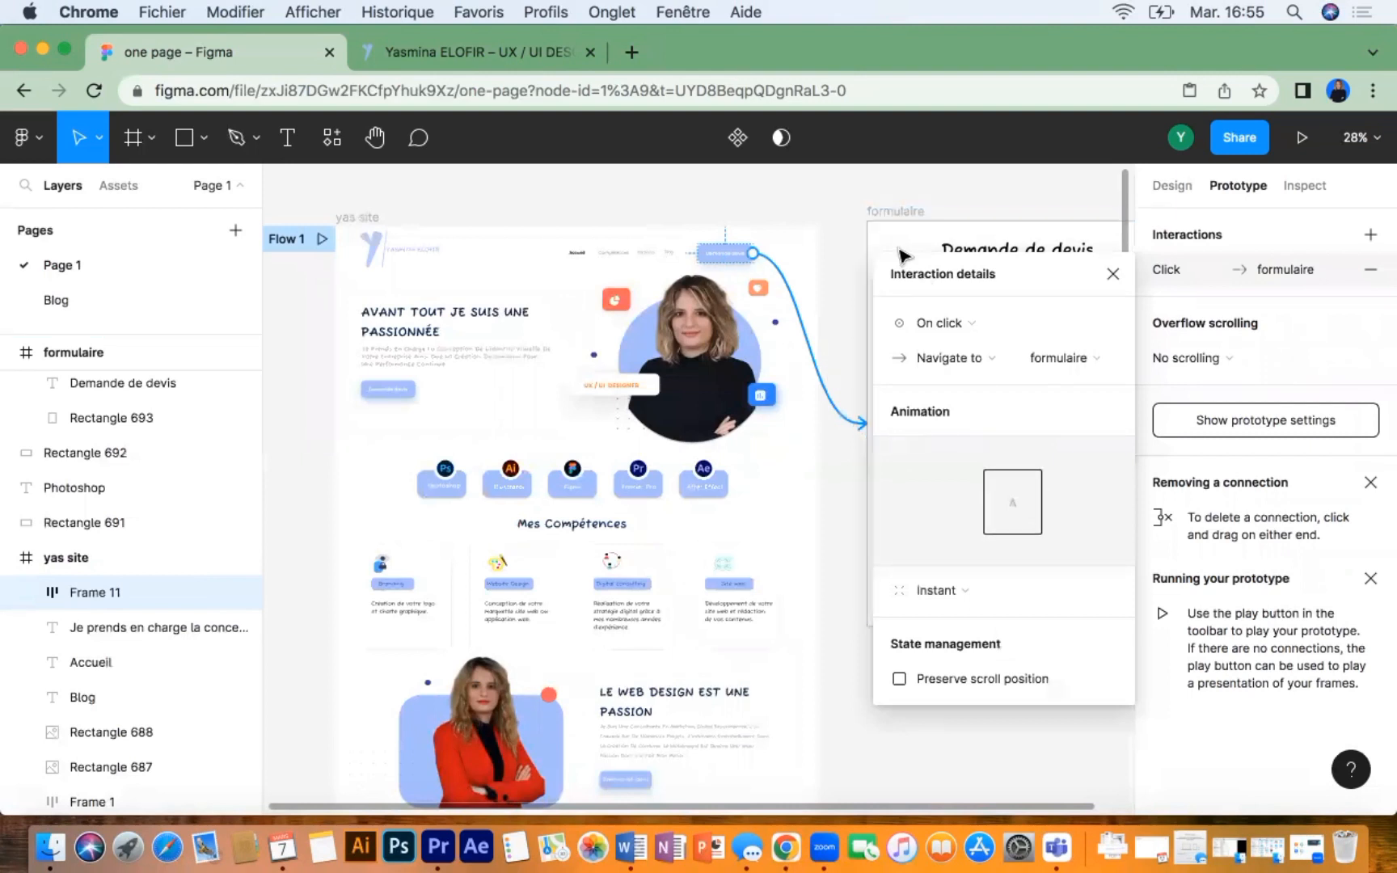
{"action": "left_click", "coordinate": [1113, 274]}
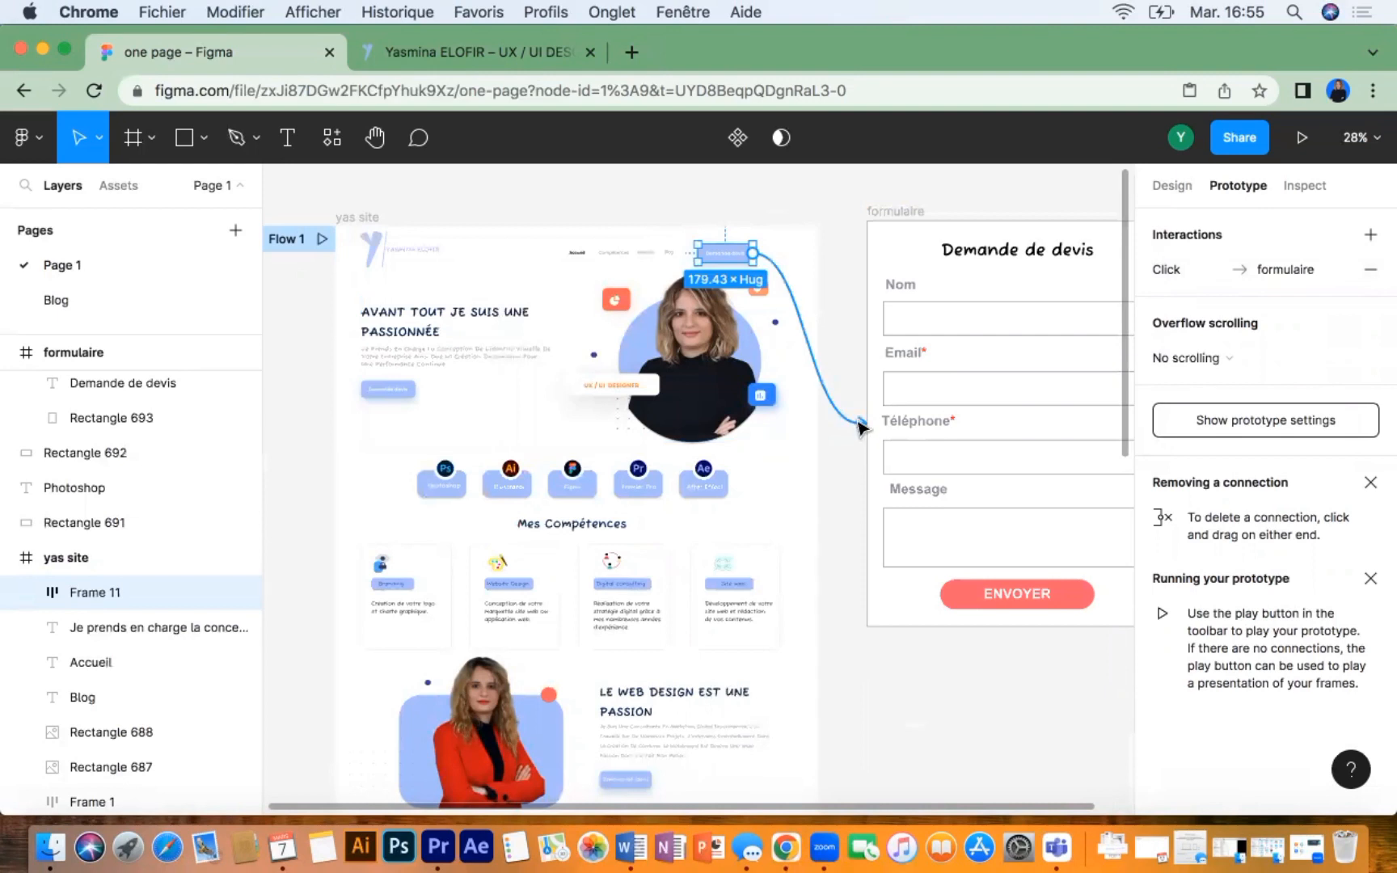
Step: Present Flow 1 from the yas site frame and scale the prototype to Fit width
{"action": "left_click", "coordinate": [326, 243]}
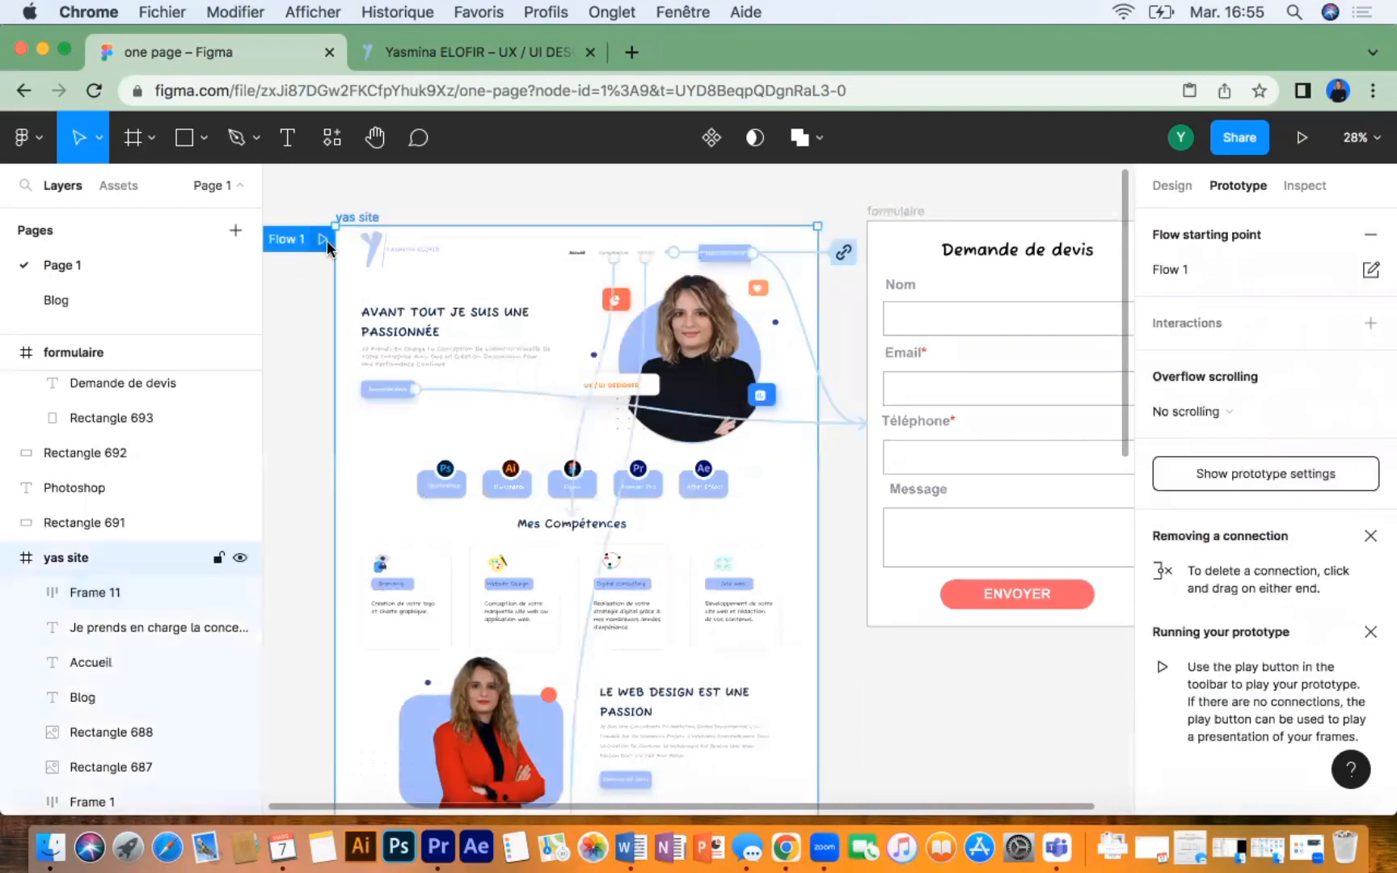
{"action": "left_click", "coordinate": [323, 240]}
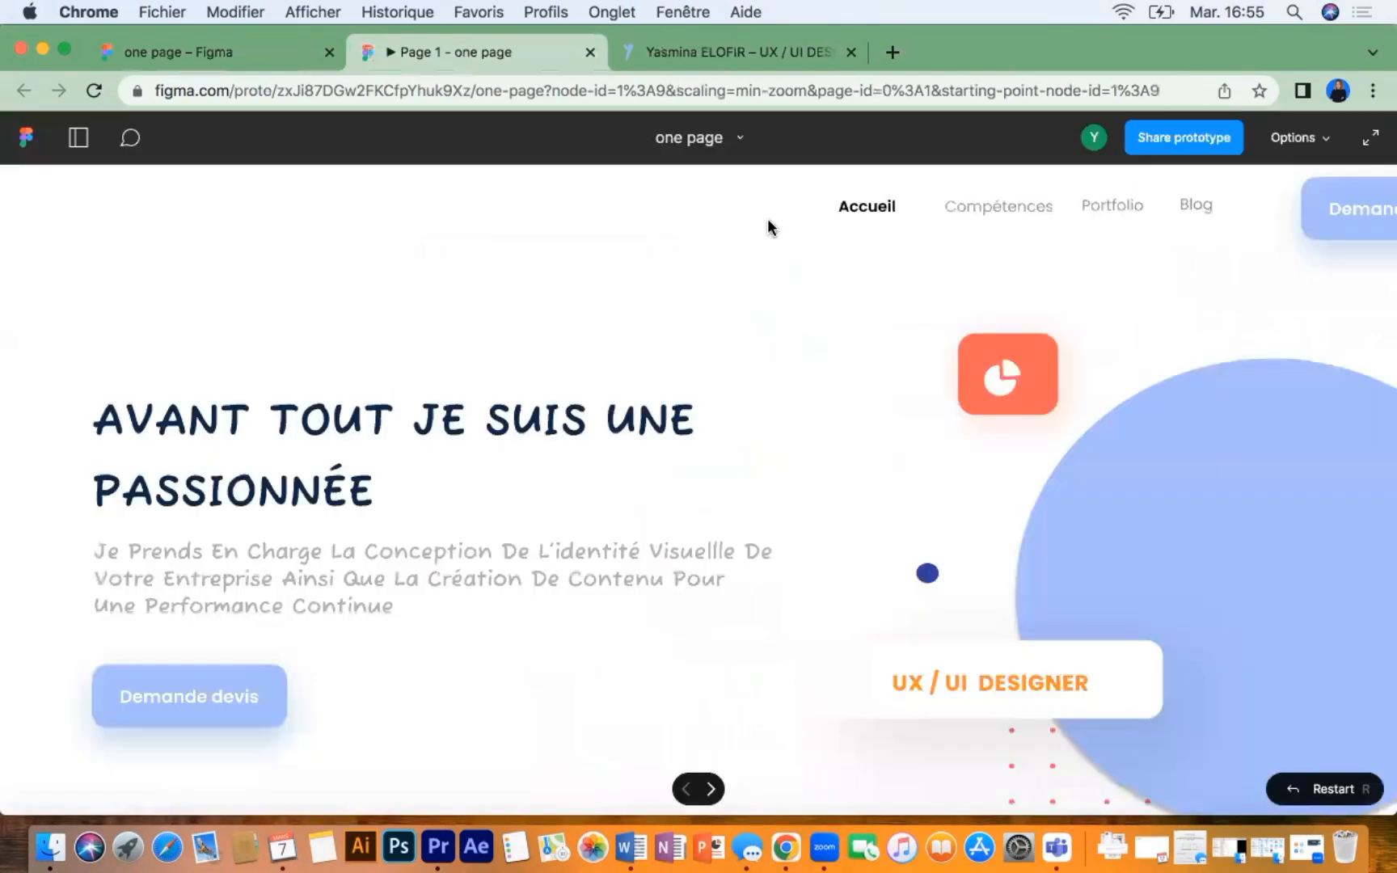
{"action": "left_click", "coordinate": [1297, 137]}
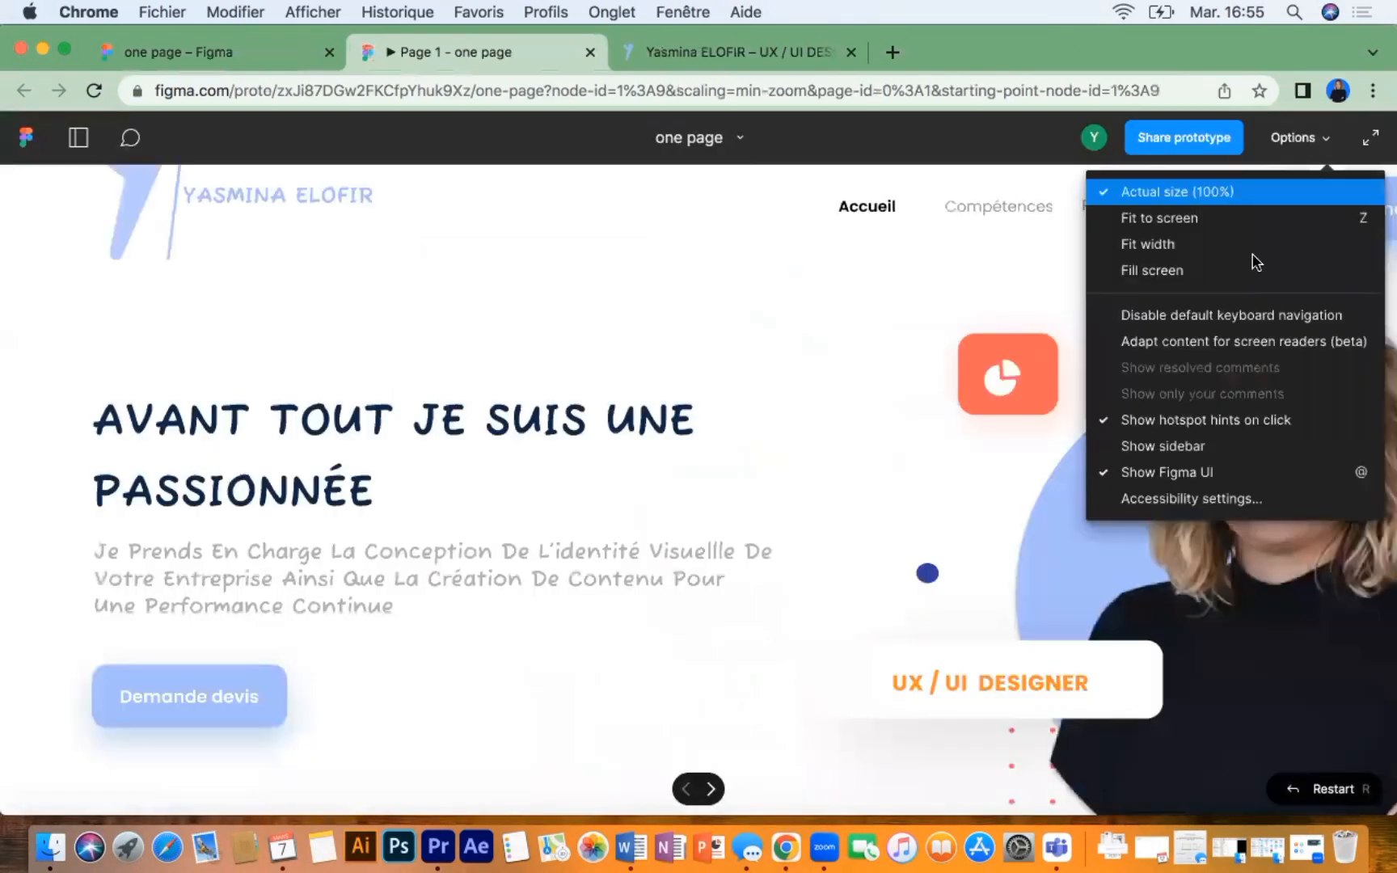
{"action": "left_click", "coordinate": [1248, 241]}
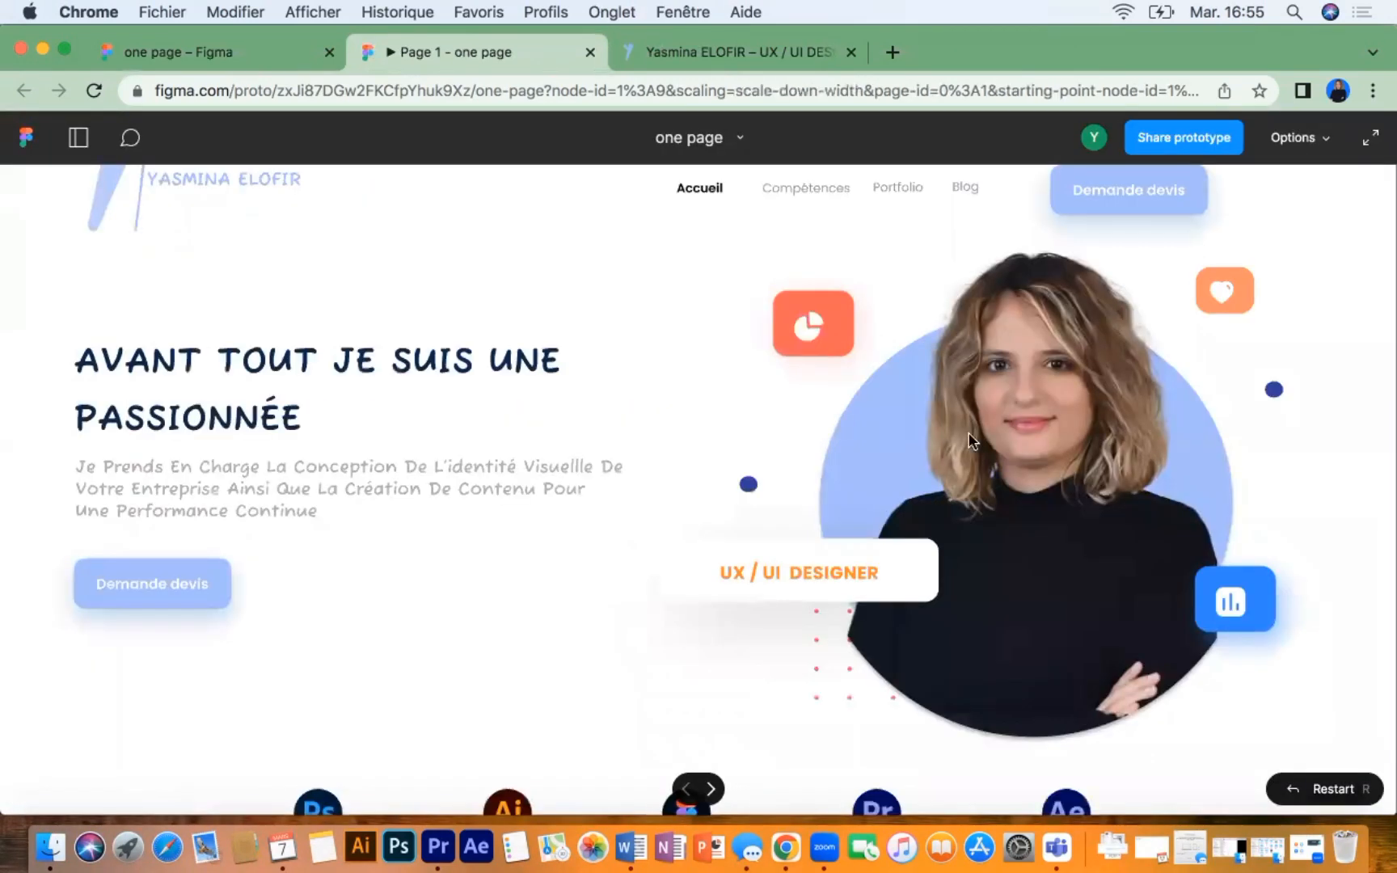
Step: Test the Compétences link and the header's Demande devis button in the prototype, looking through the quote form
{"action": "left_click", "coordinate": [787, 187]}
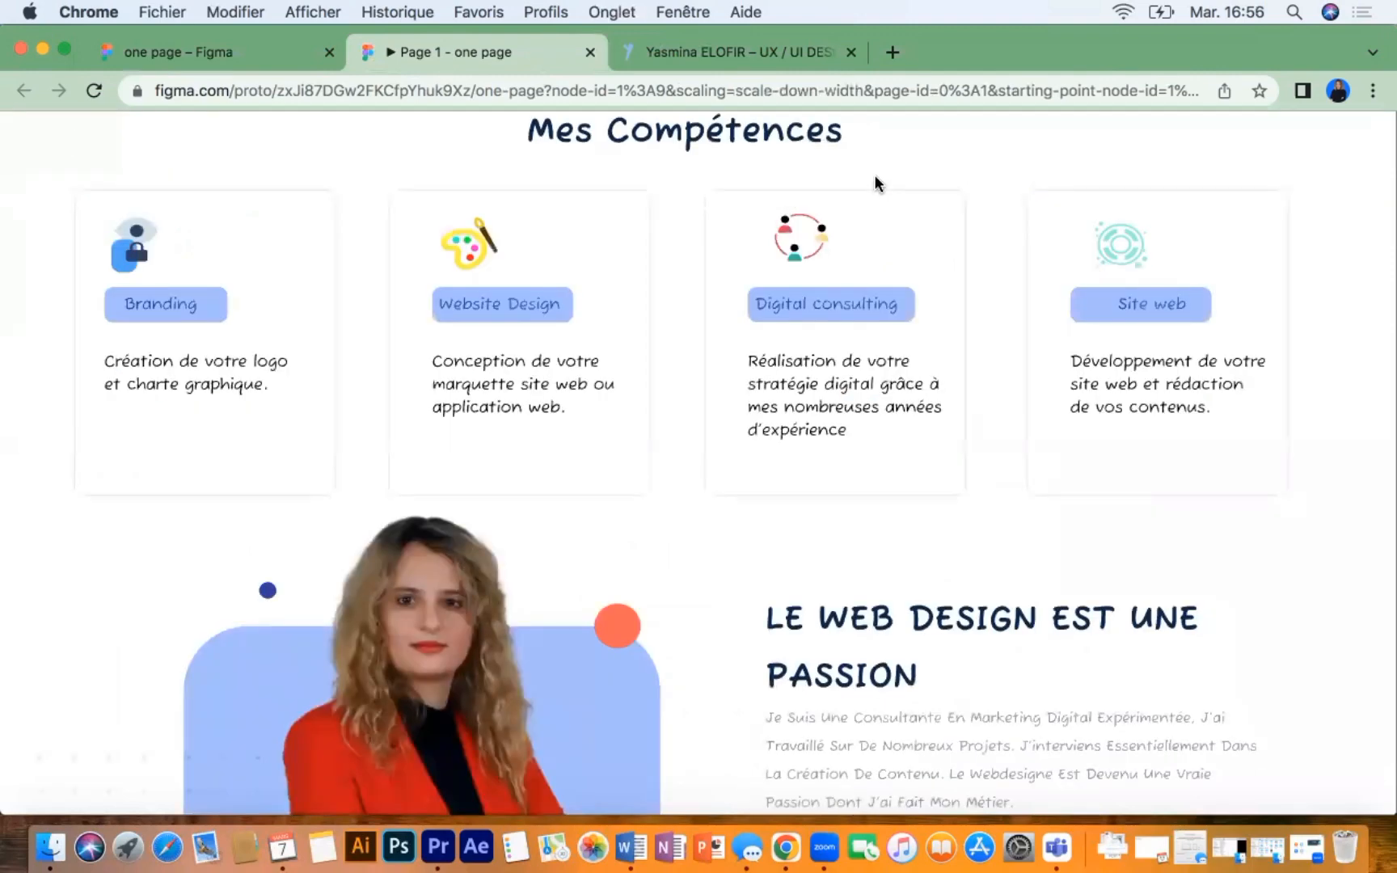
{"action": "scroll", "coordinate": [874, 174], "scroll_direction": "up", "scroll_amount": 10}
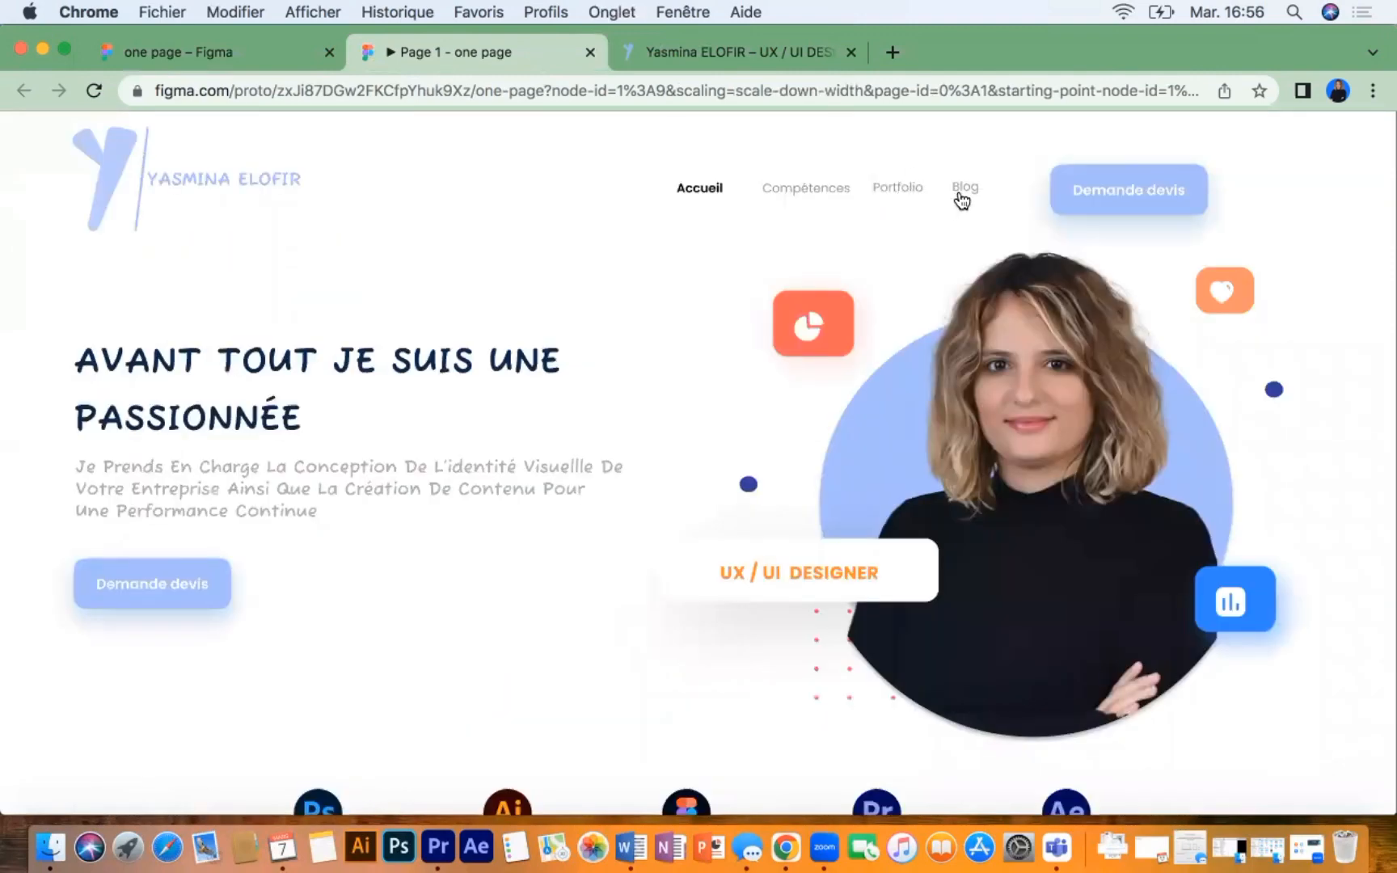
{"action": "left_click", "coordinate": [1094, 205]}
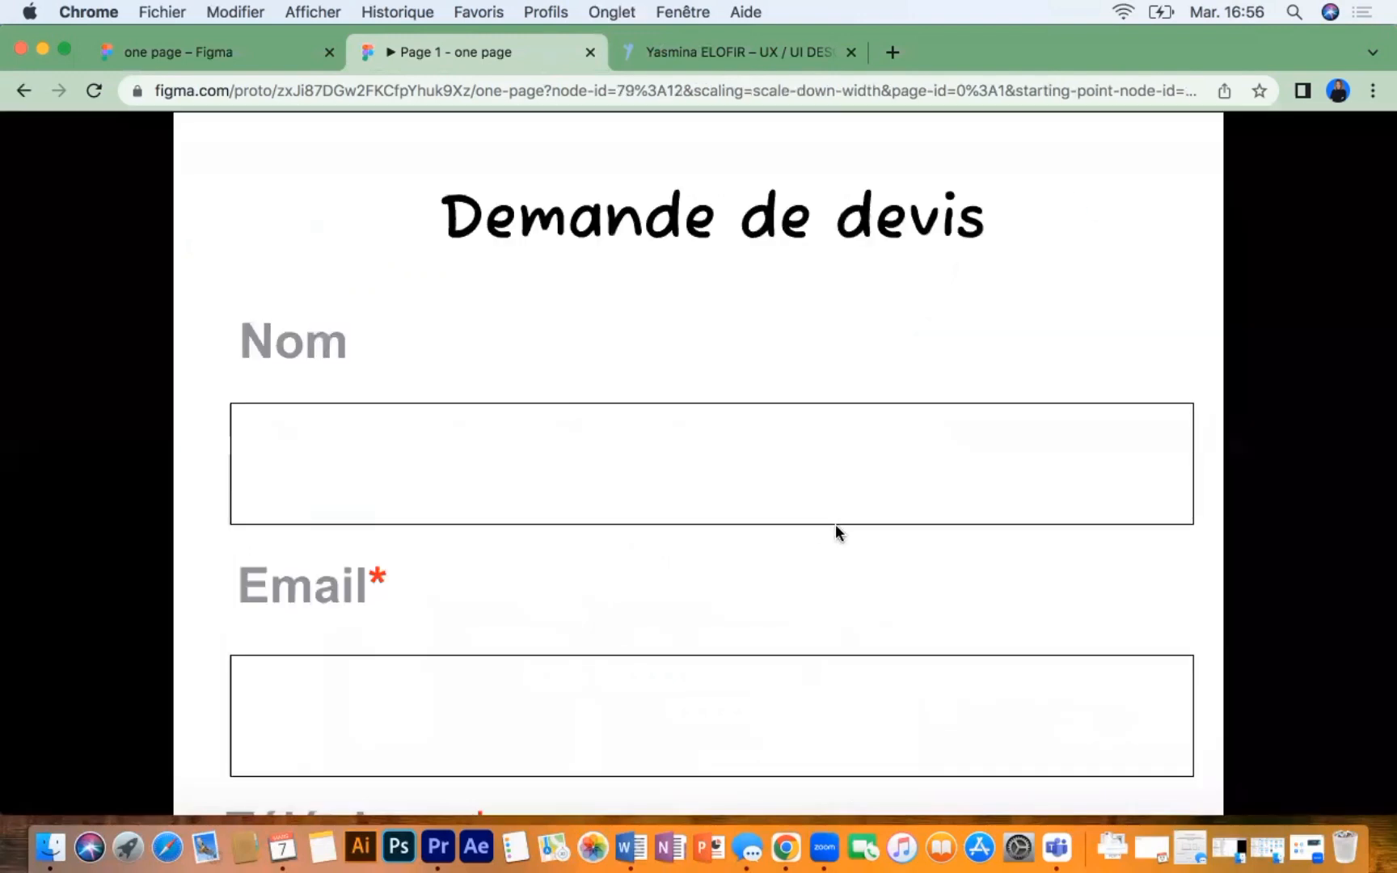
{"action": "scroll", "coordinate": [835, 526], "scroll_direction": "down", "scroll_amount": 10}
{"action": "scroll", "coordinate": [835, 526], "scroll_direction": "up", "scroll_amount": 9}
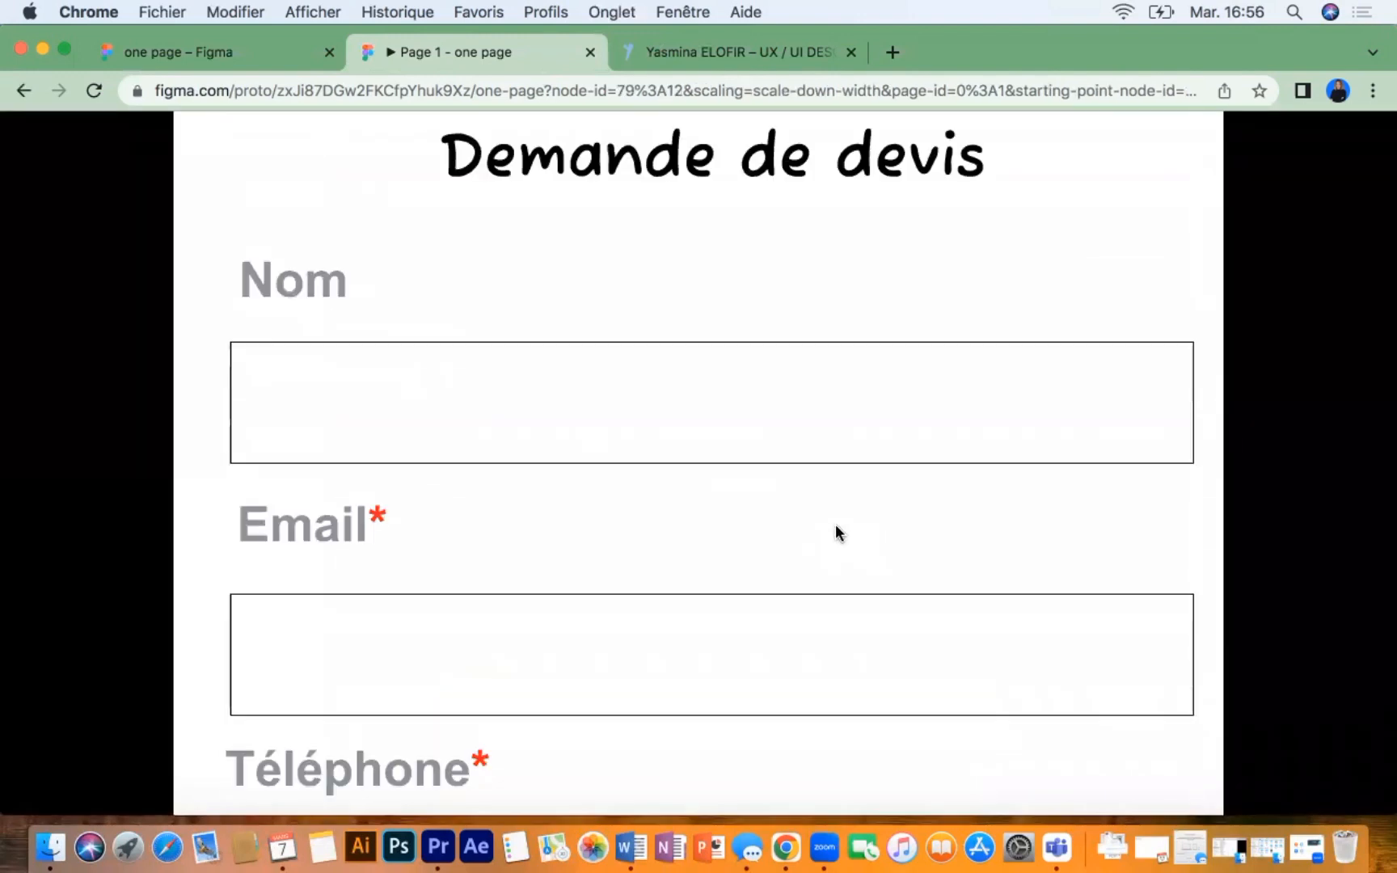
{"action": "scroll", "coordinate": [837, 527], "scroll_direction": "up", "scroll_amount": 2}
Step: Switch to the live portfolio website, view its Demande de devis pop-up form, and close the site
{"action": "left_click", "coordinate": [741, 52]}
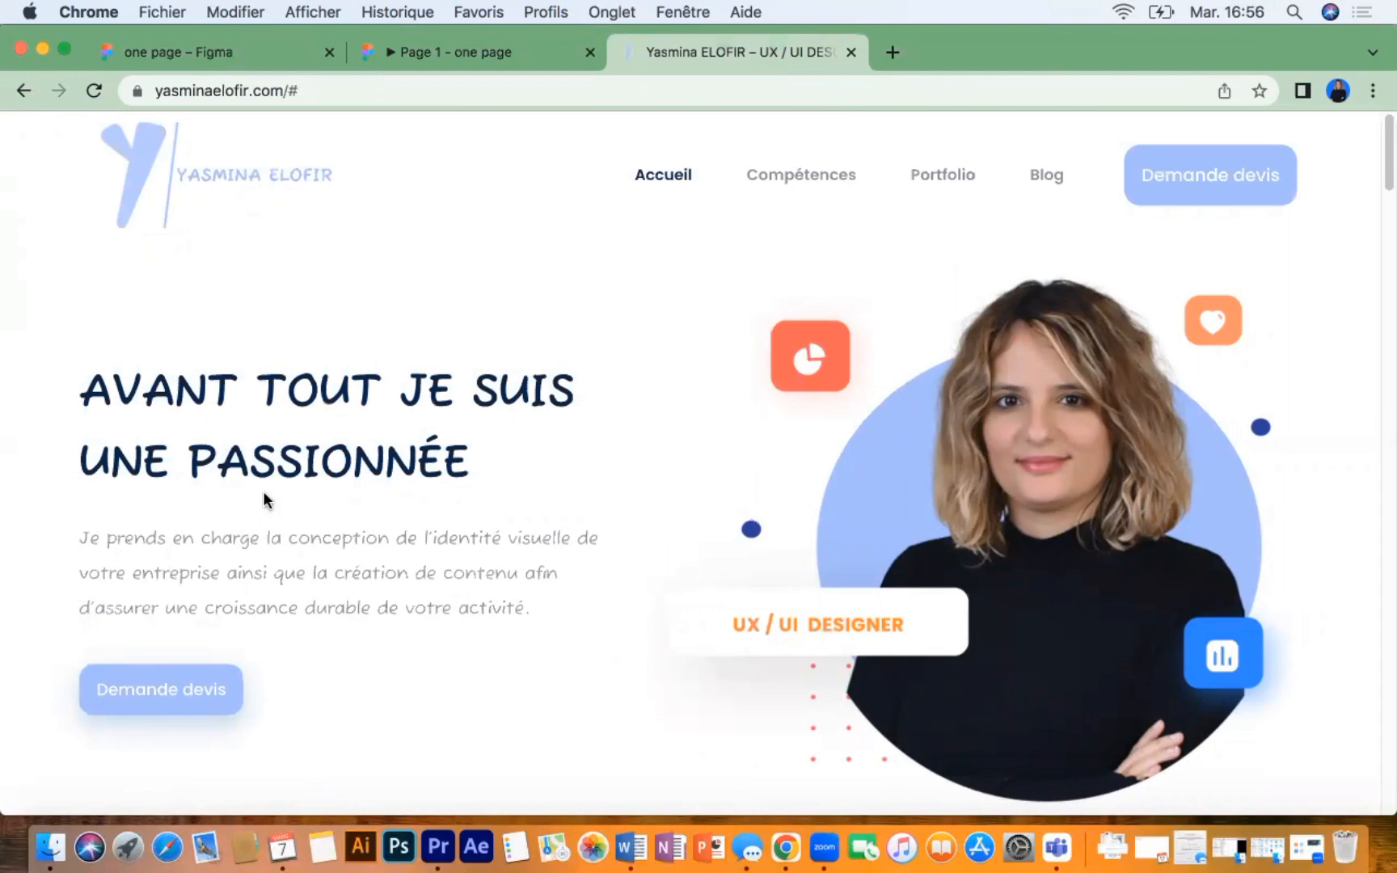
{"action": "left_click", "coordinate": [162, 698]}
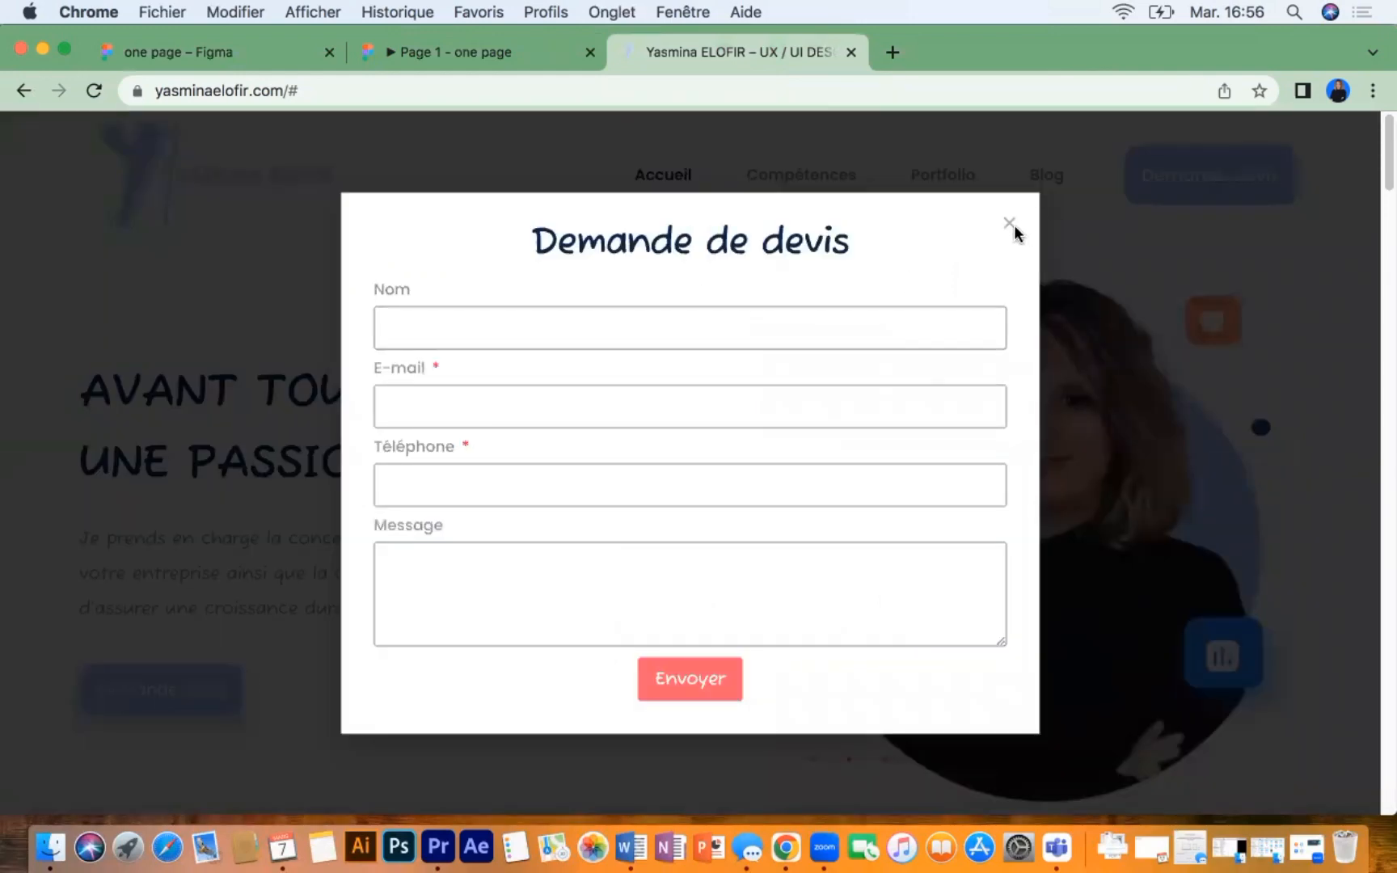
{"action": "left_click", "coordinate": [1010, 224]}
{"action": "left_click", "coordinate": [851, 53]}
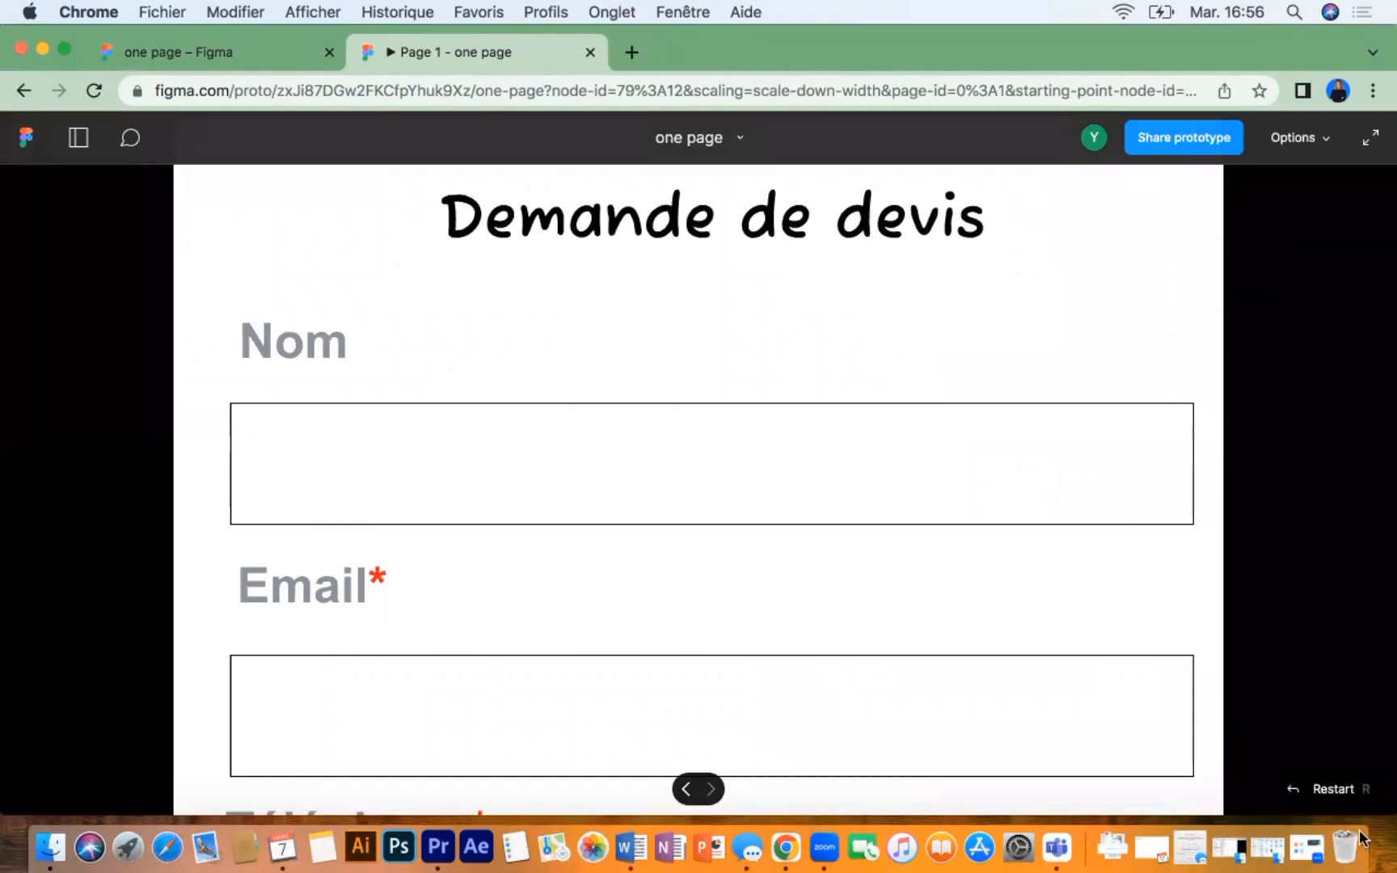
Step: Restart the prototype, test the Portfolio link, and look through the podcasts, client references and testimonials sections
{"action": "left_click", "coordinate": [1336, 792]}
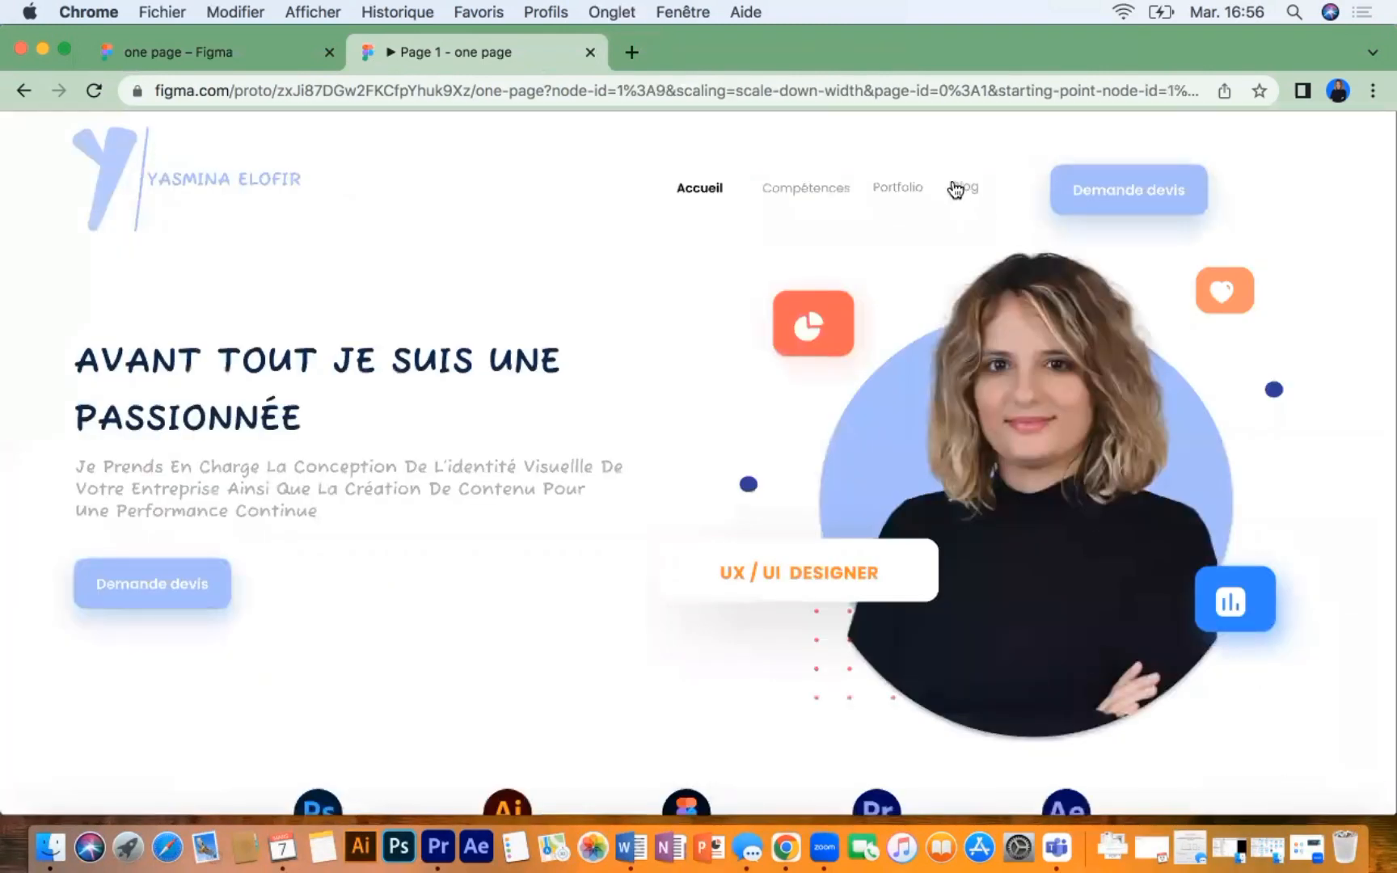
{"action": "left_click", "coordinate": [924, 192]}
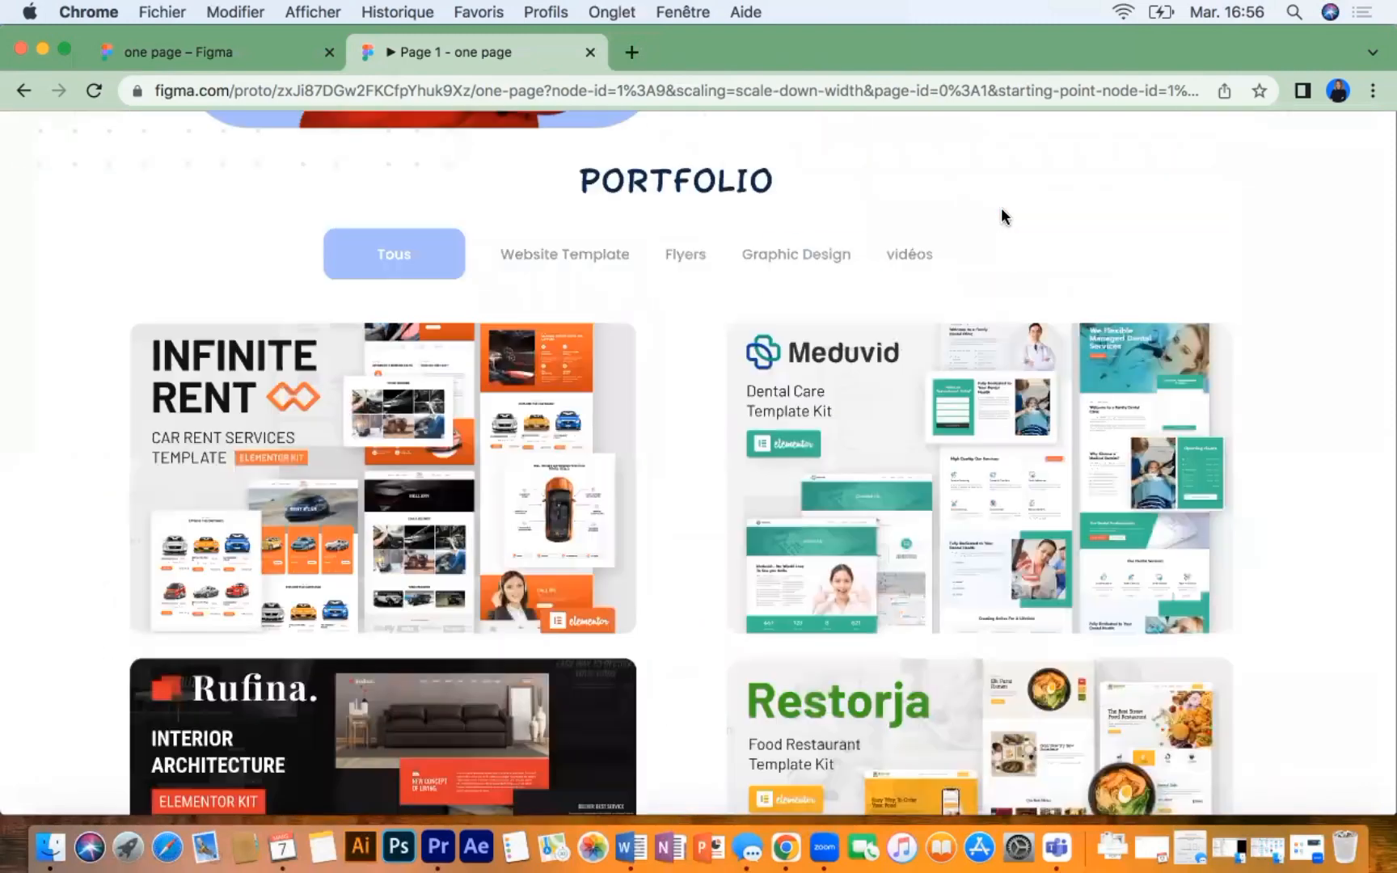
{"action": "scroll", "coordinate": [798, 275], "scroll_direction": "up", "scroll_amount": 3}
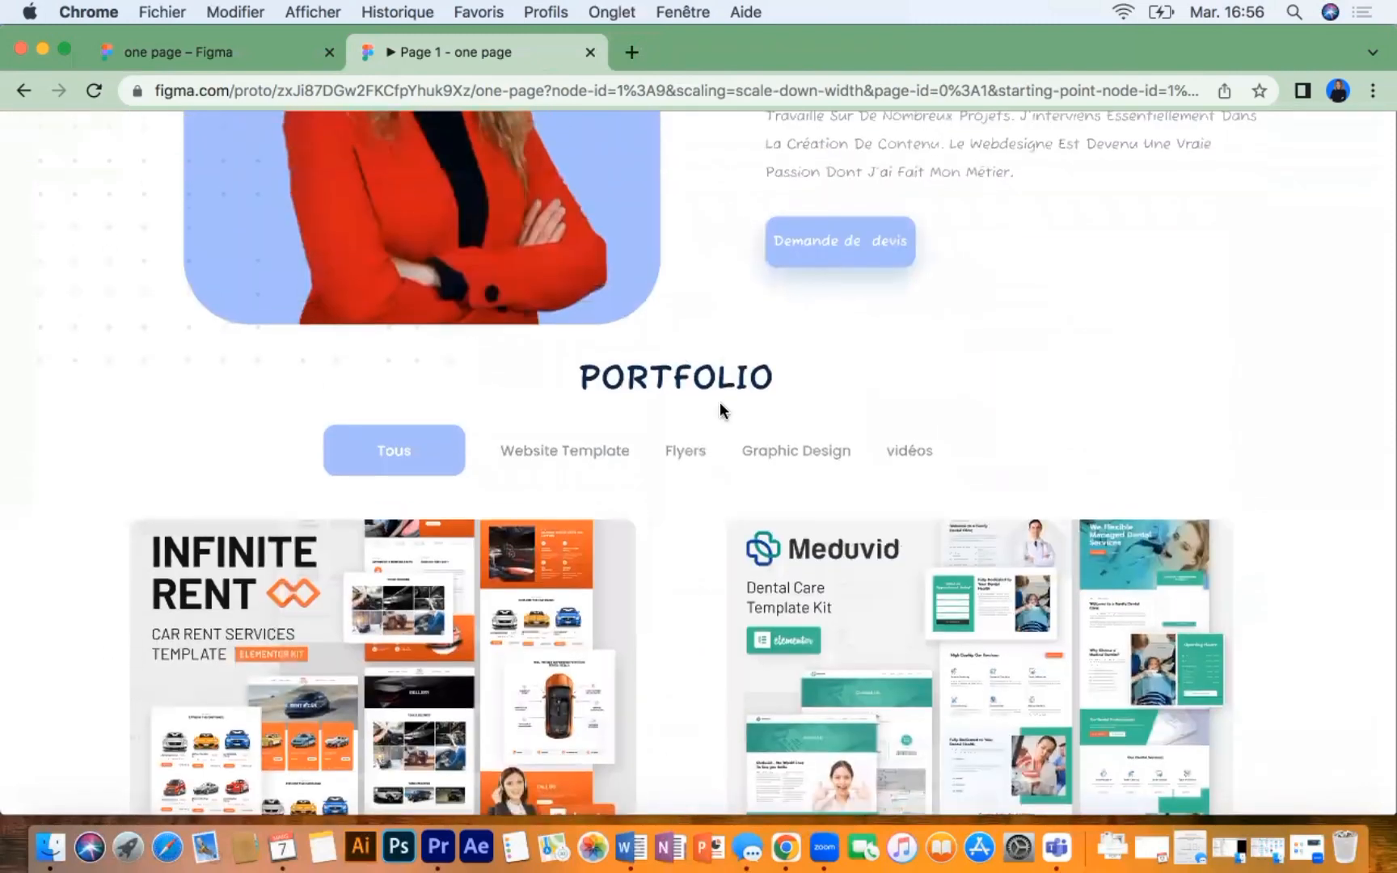
{"action": "scroll", "coordinate": [719, 402], "scroll_direction": "down", "scroll_amount": 15}
{"action": "scroll", "coordinate": [712, 243], "scroll_direction": "down", "scroll_amount": 2}
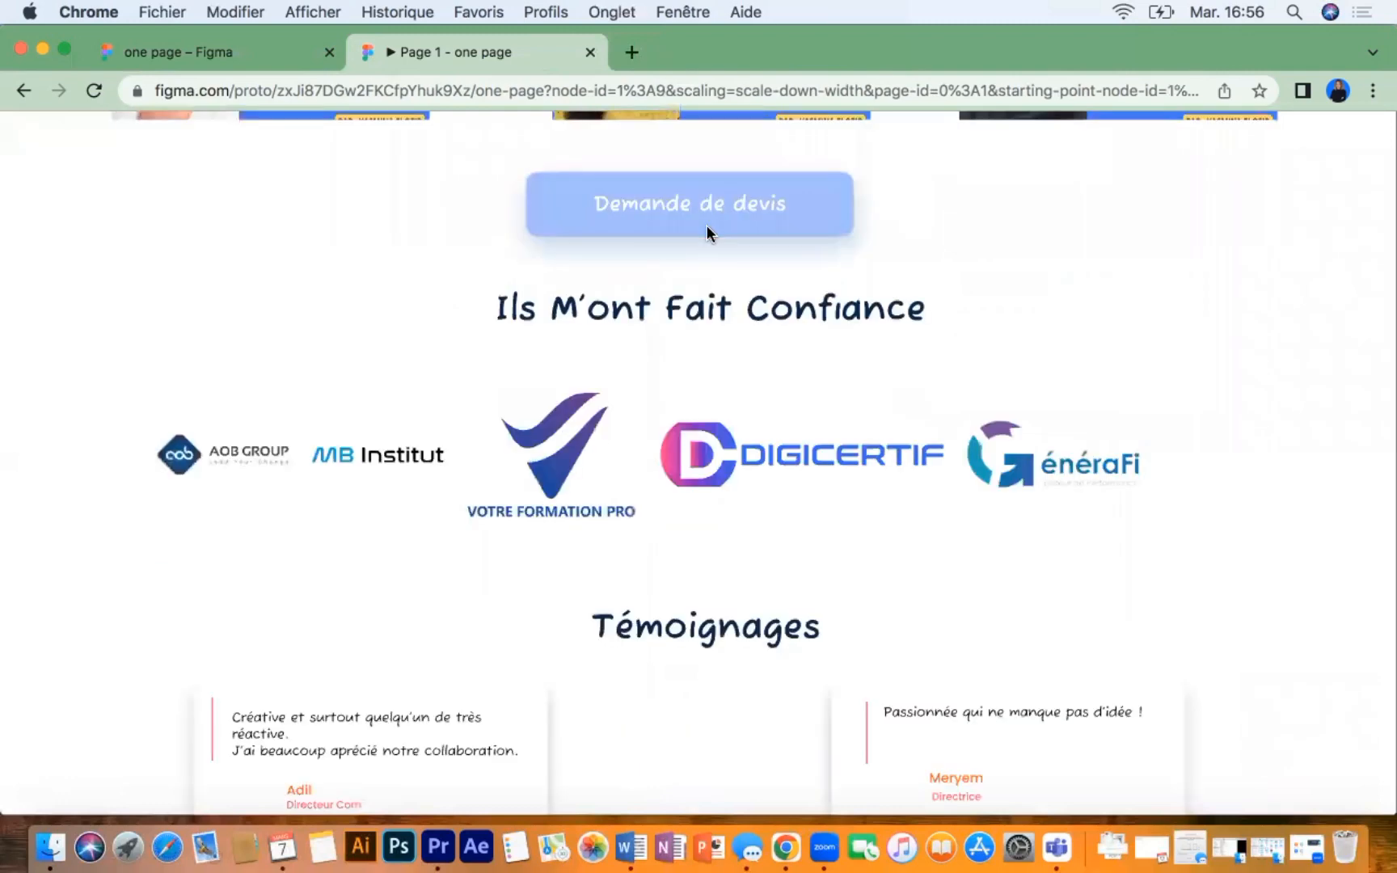
{"action": "scroll", "coordinate": [706, 228], "scroll_direction": "up", "scroll_amount": 6}
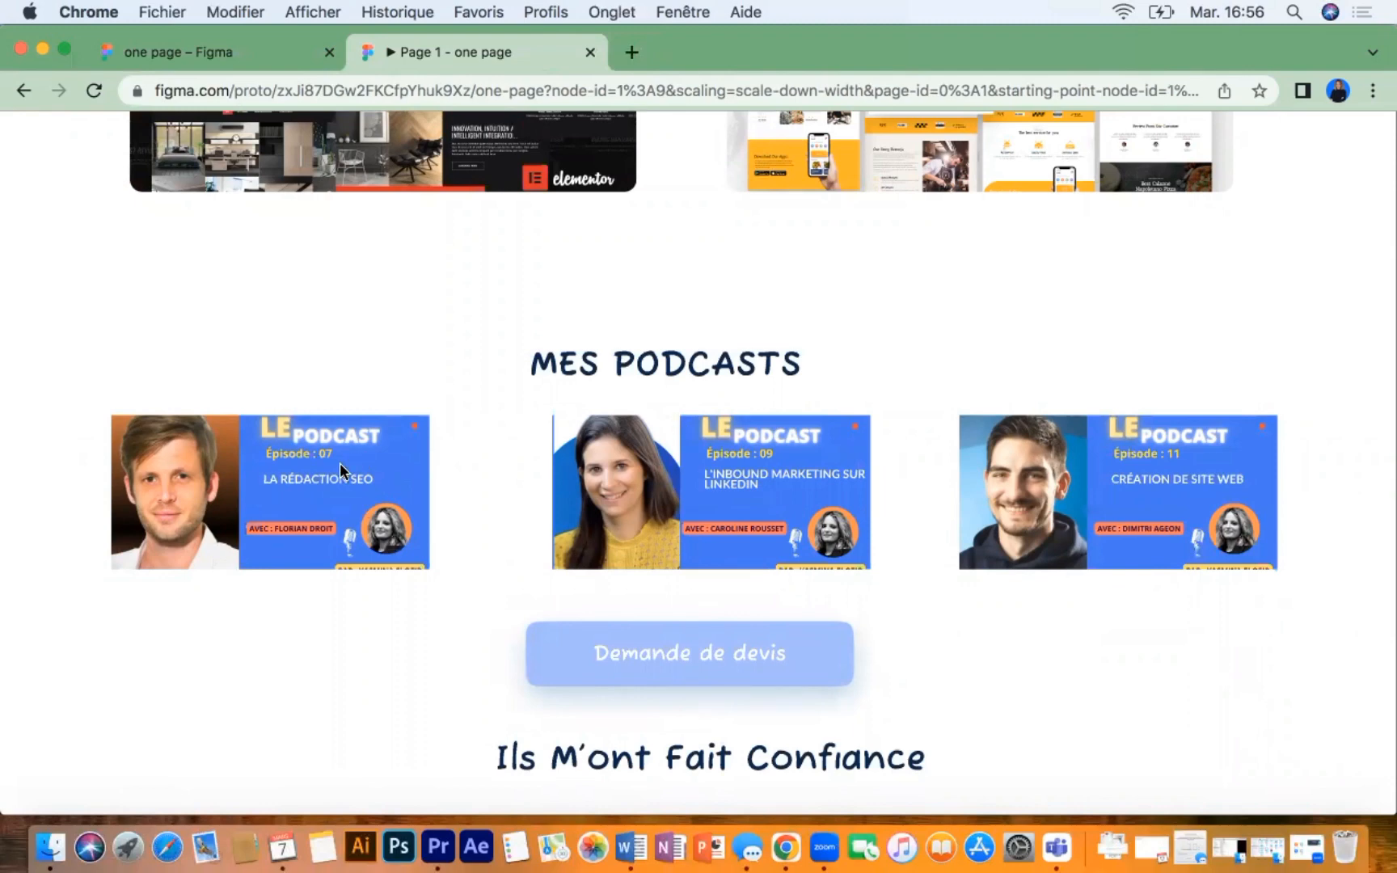
Step: Test the prototype's Blog link, and the Accueil link and Demande devis button on the Blog page, closing the opened prototypes
{"action": "scroll", "coordinate": [934, 306], "scroll_direction": "up", "scroll_amount": 15}
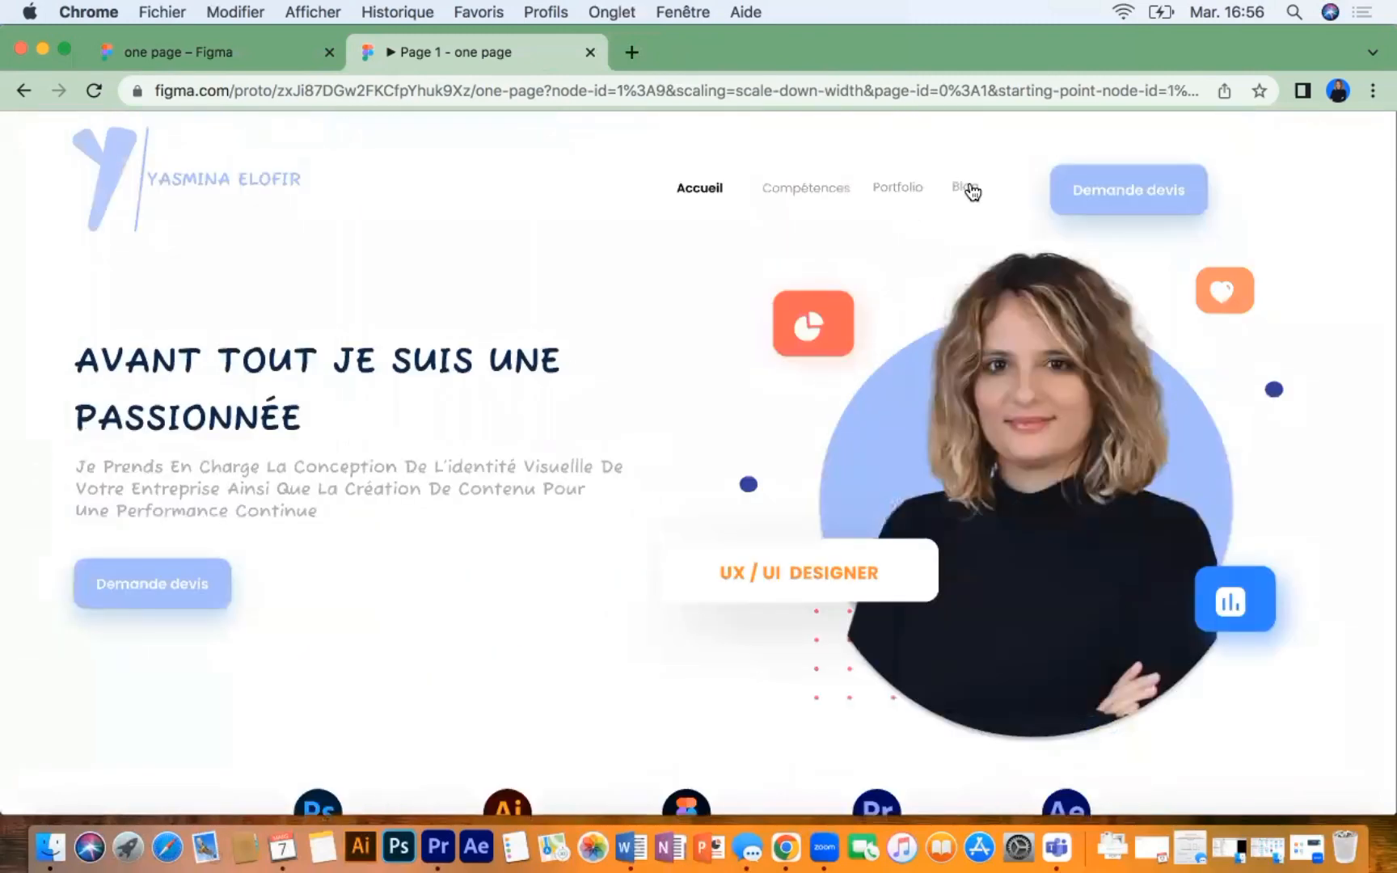
{"action": "left_click", "coordinate": [971, 188]}
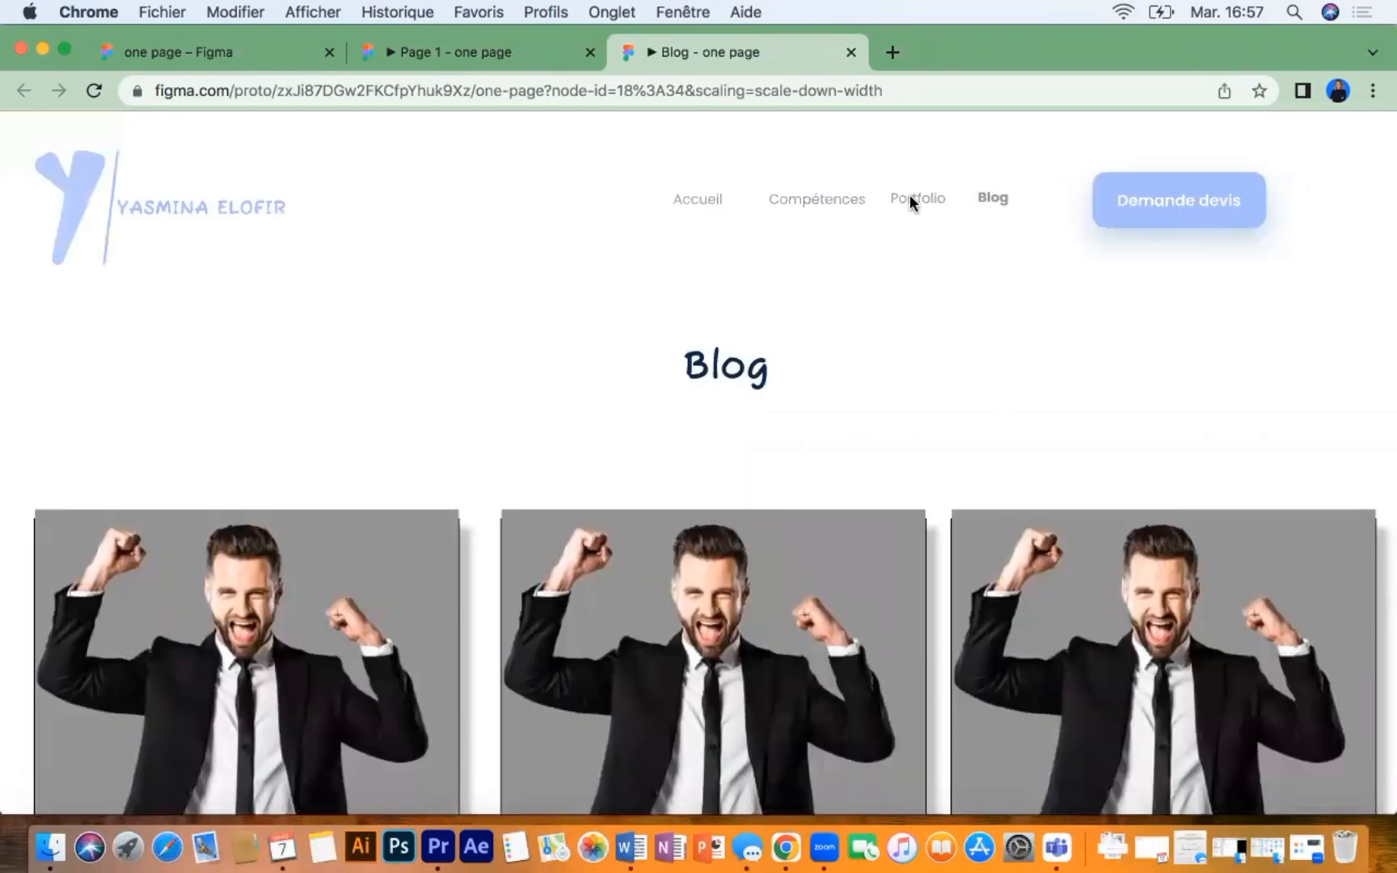
{"action": "left_click", "coordinate": [700, 203]}
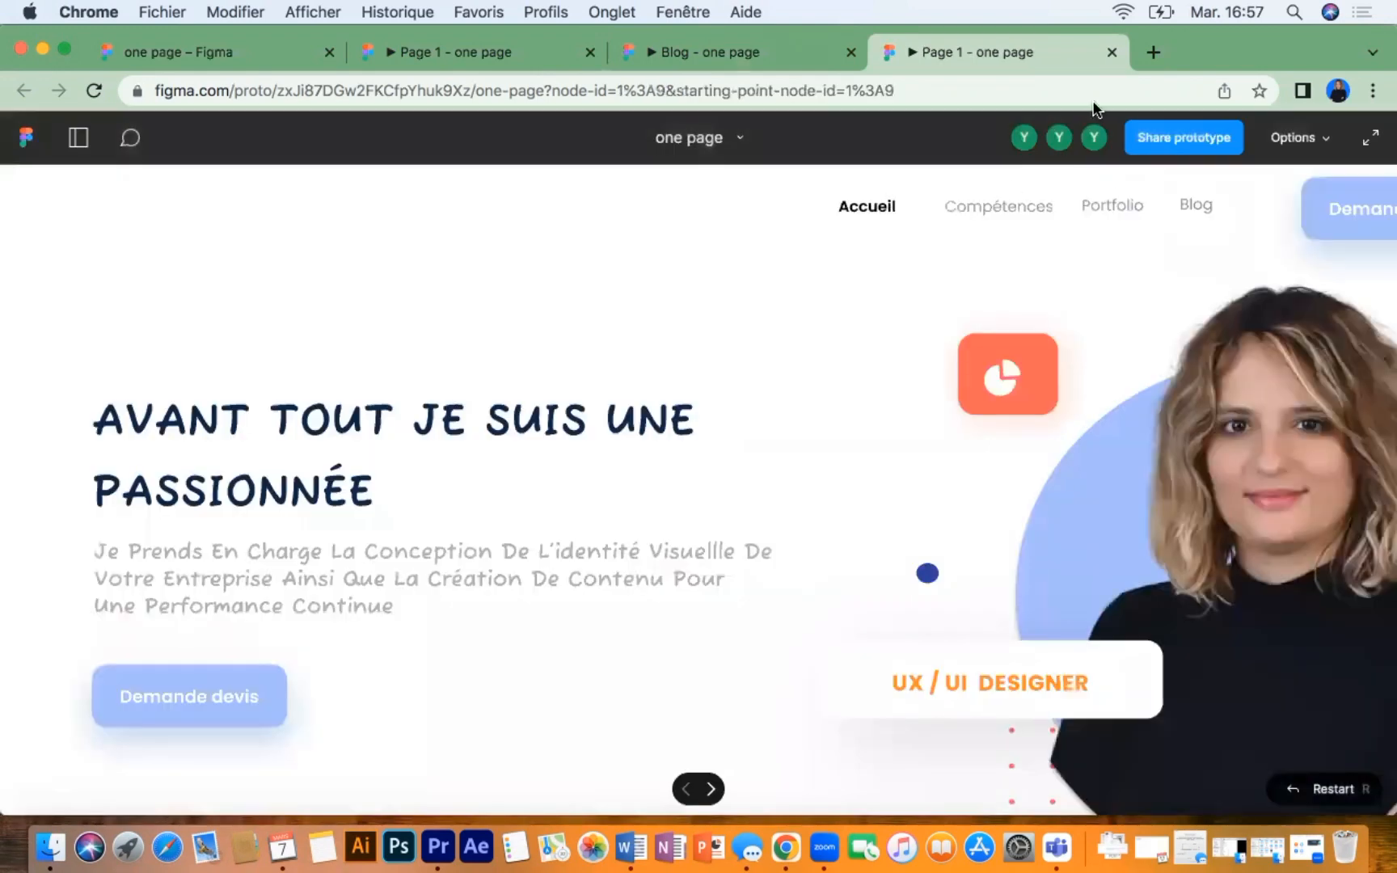
{"action": "left_click", "coordinate": [1112, 54]}
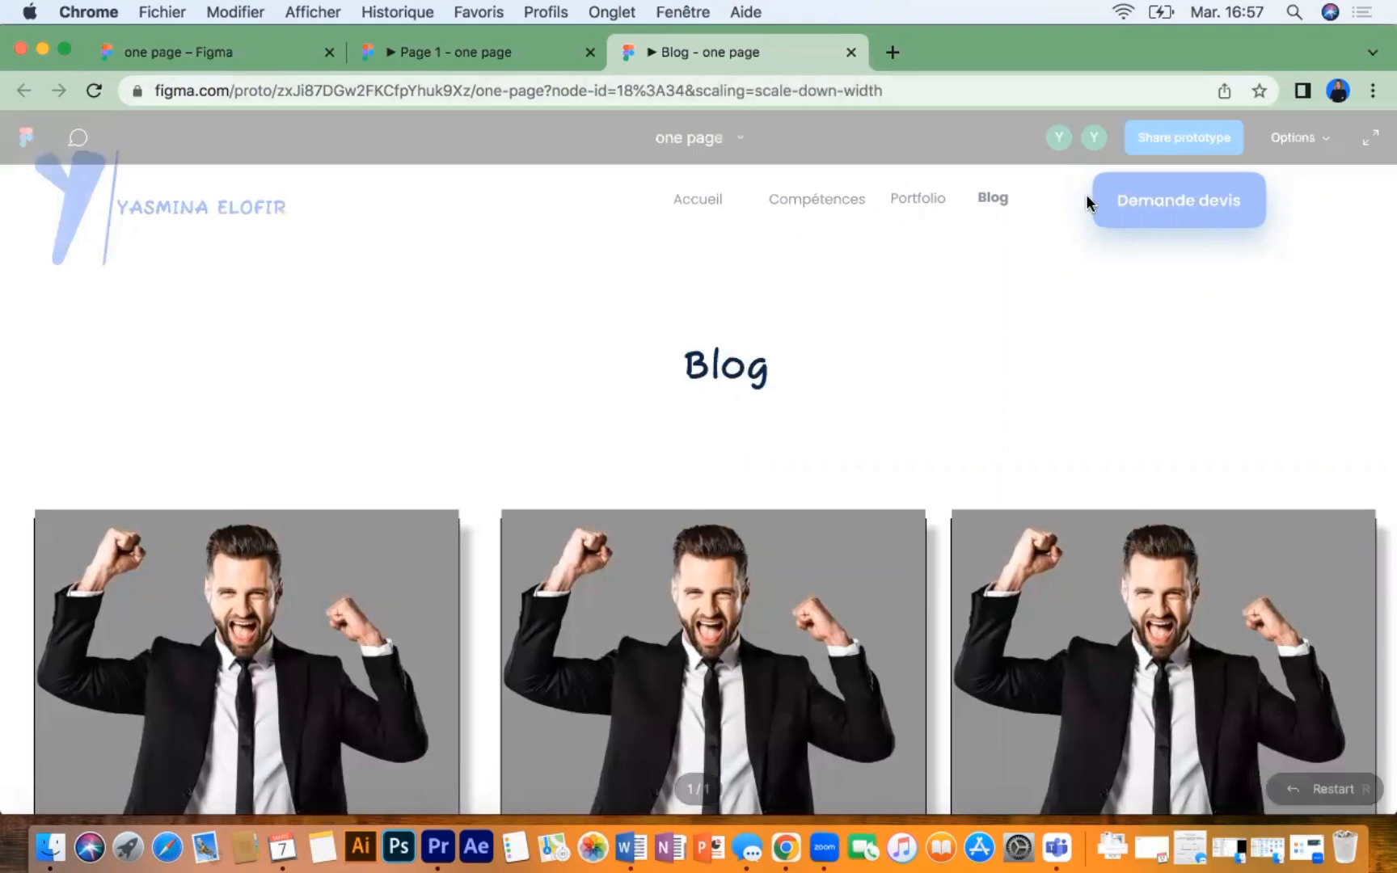
{"action": "left_click", "coordinate": [1185, 207]}
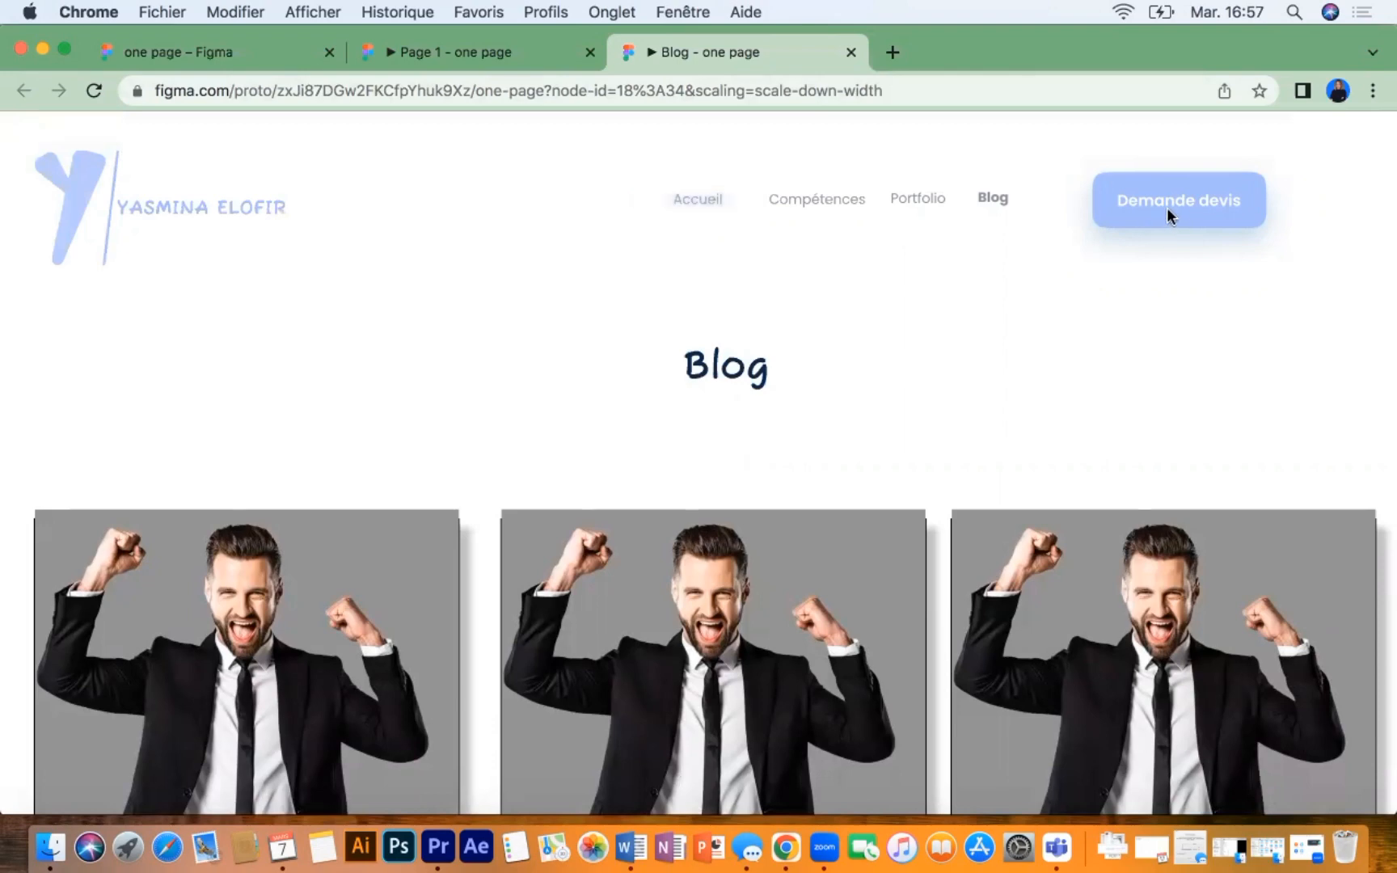
{"action": "left_click", "coordinate": [850, 52]}
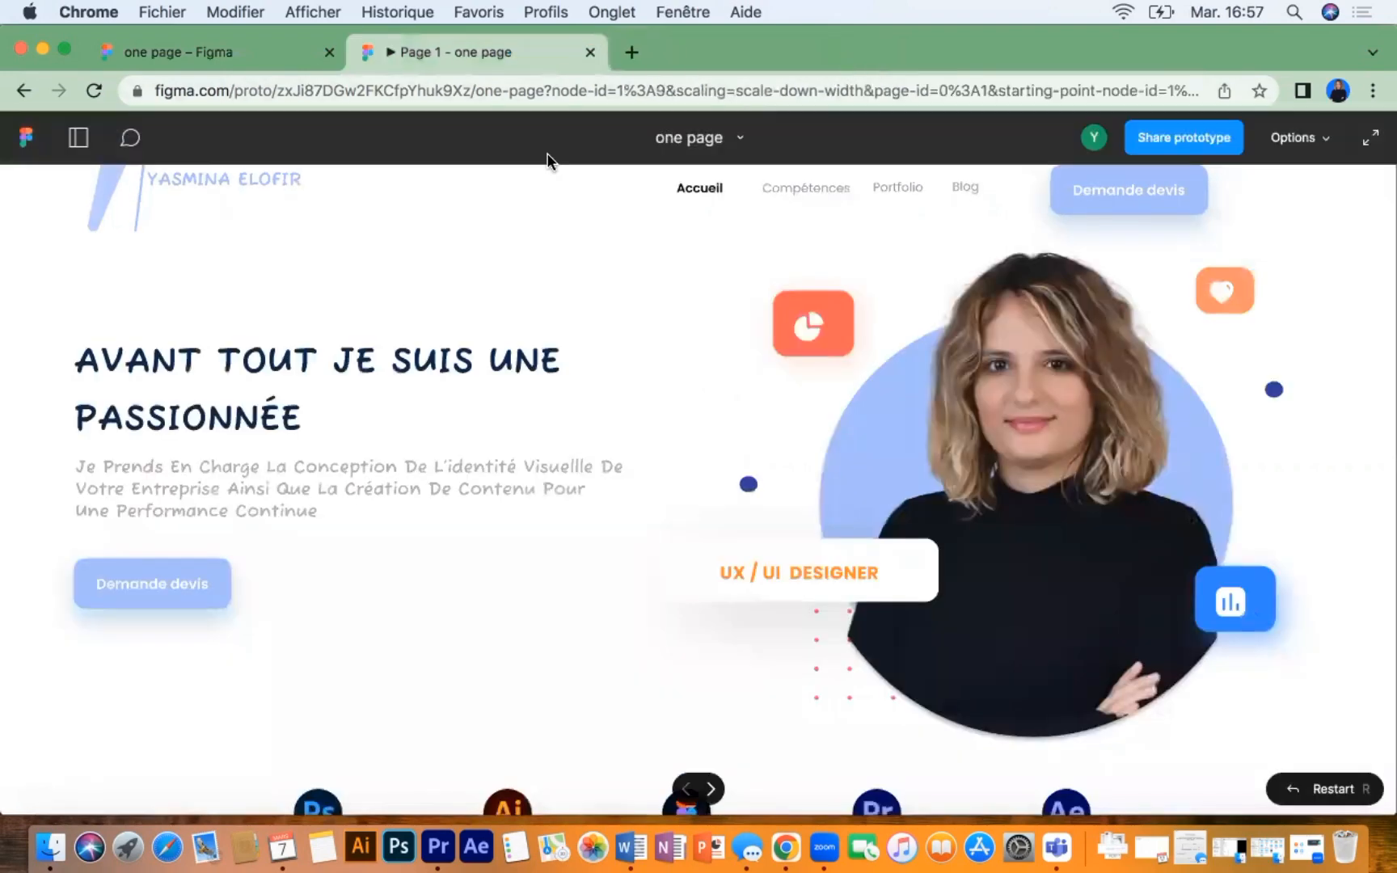
Step: On the design file's Blog page, add an on-click interaction to the header's Demande devis button and open its details
{"action": "left_click", "coordinate": [243, 61]}
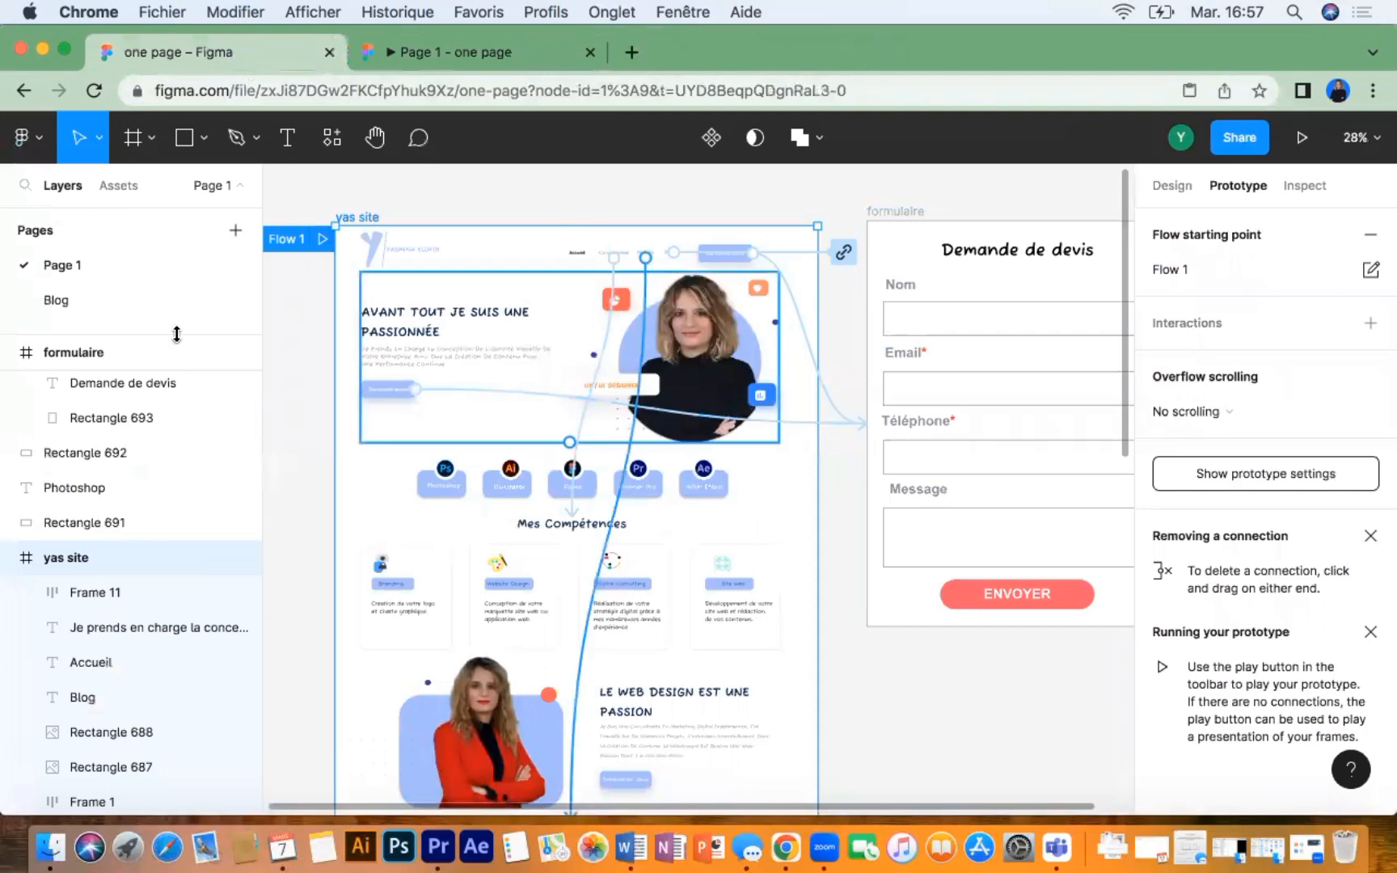
{"action": "left_click", "coordinate": [122, 311]}
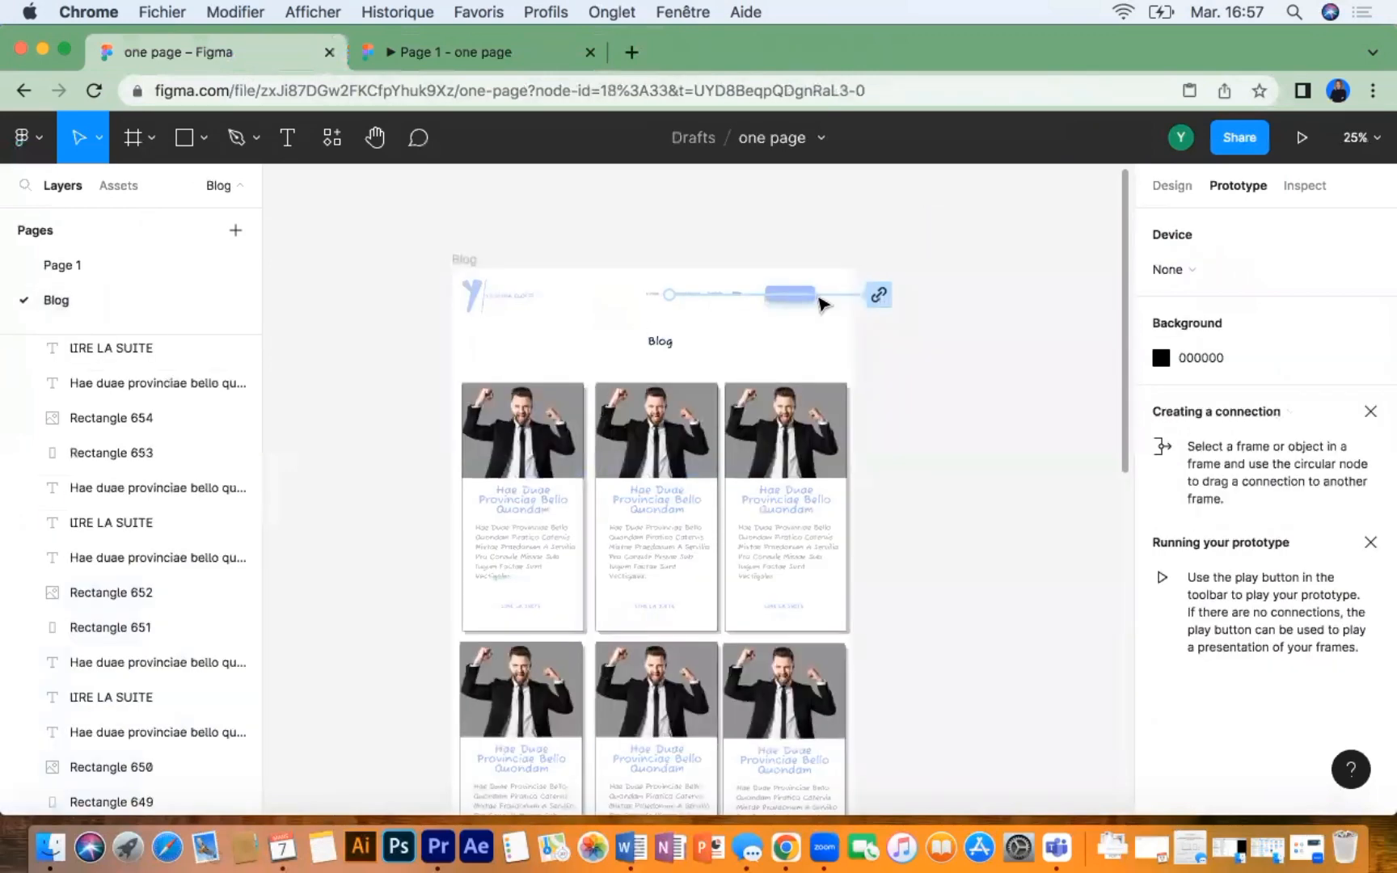
{"action": "left_click", "coordinate": [790, 296]}
{"action": "double_click", "coordinate": [790, 295]}
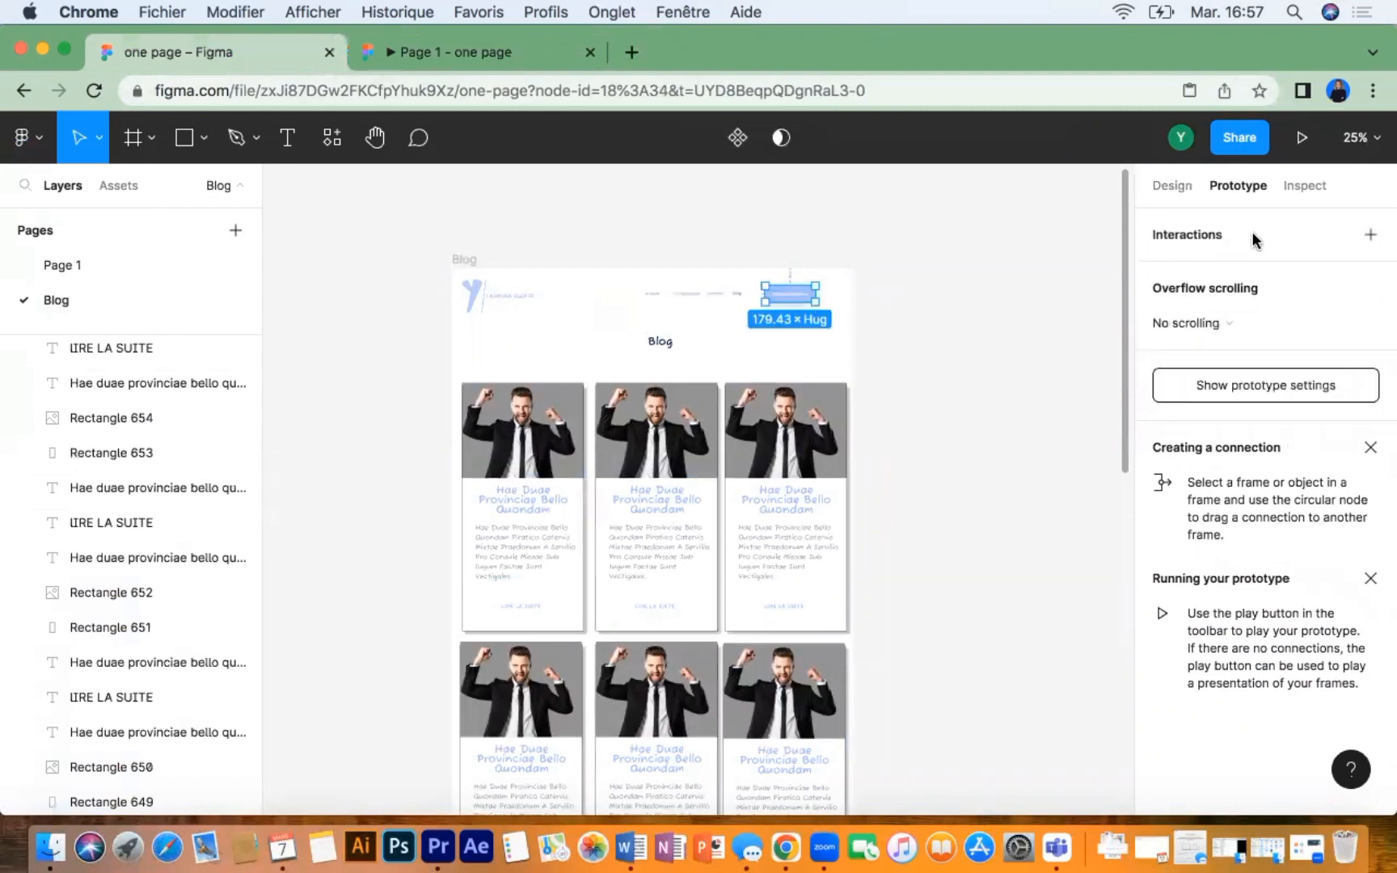
{"action": "left_click", "coordinate": [1370, 235]}
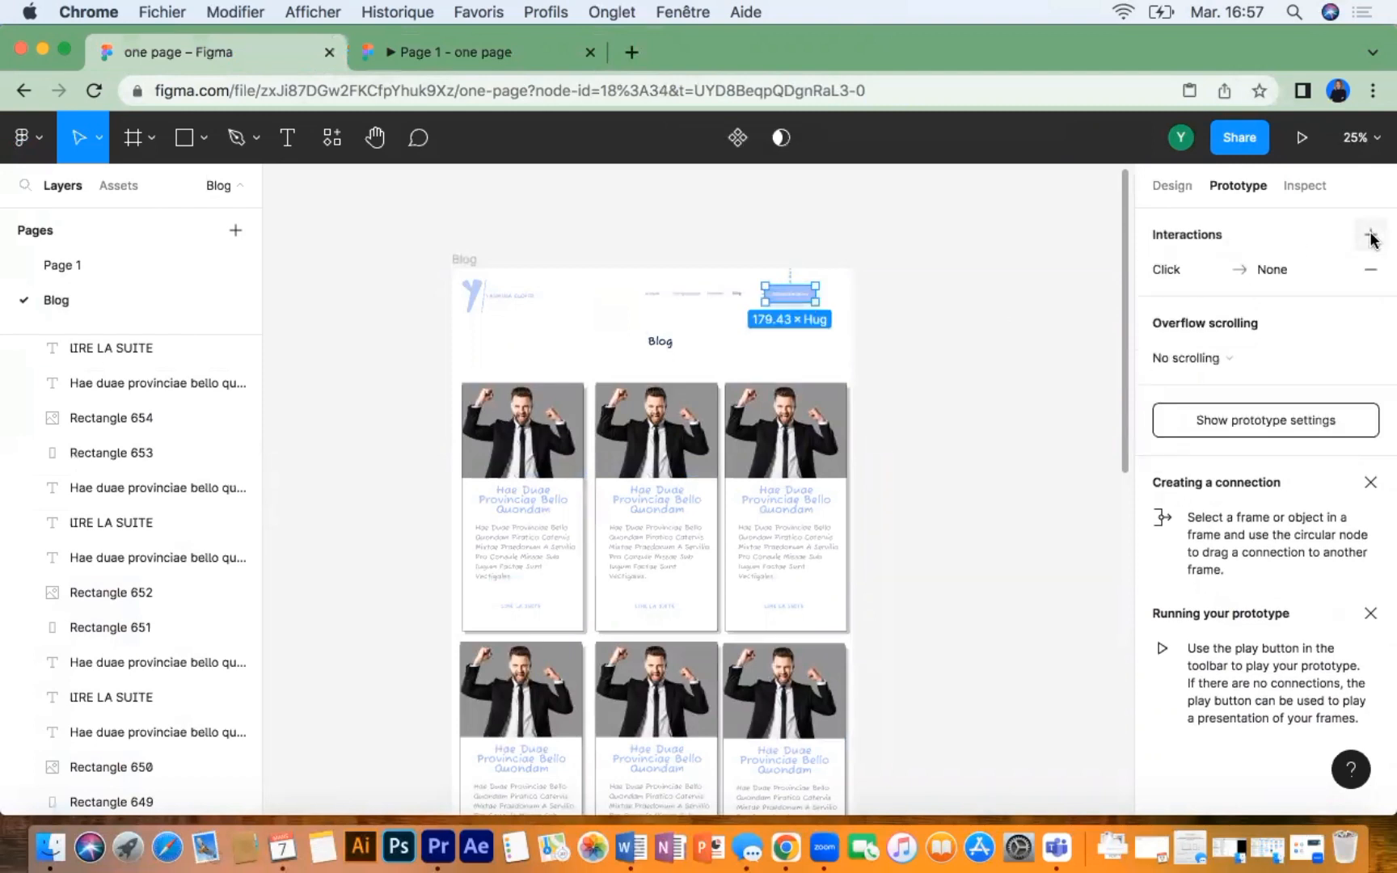
{"action": "left_click", "coordinate": [1276, 267]}
Step: Try to make the button's interaction navigate to a destination frame
{"action": "left_click", "coordinate": [997, 355]}
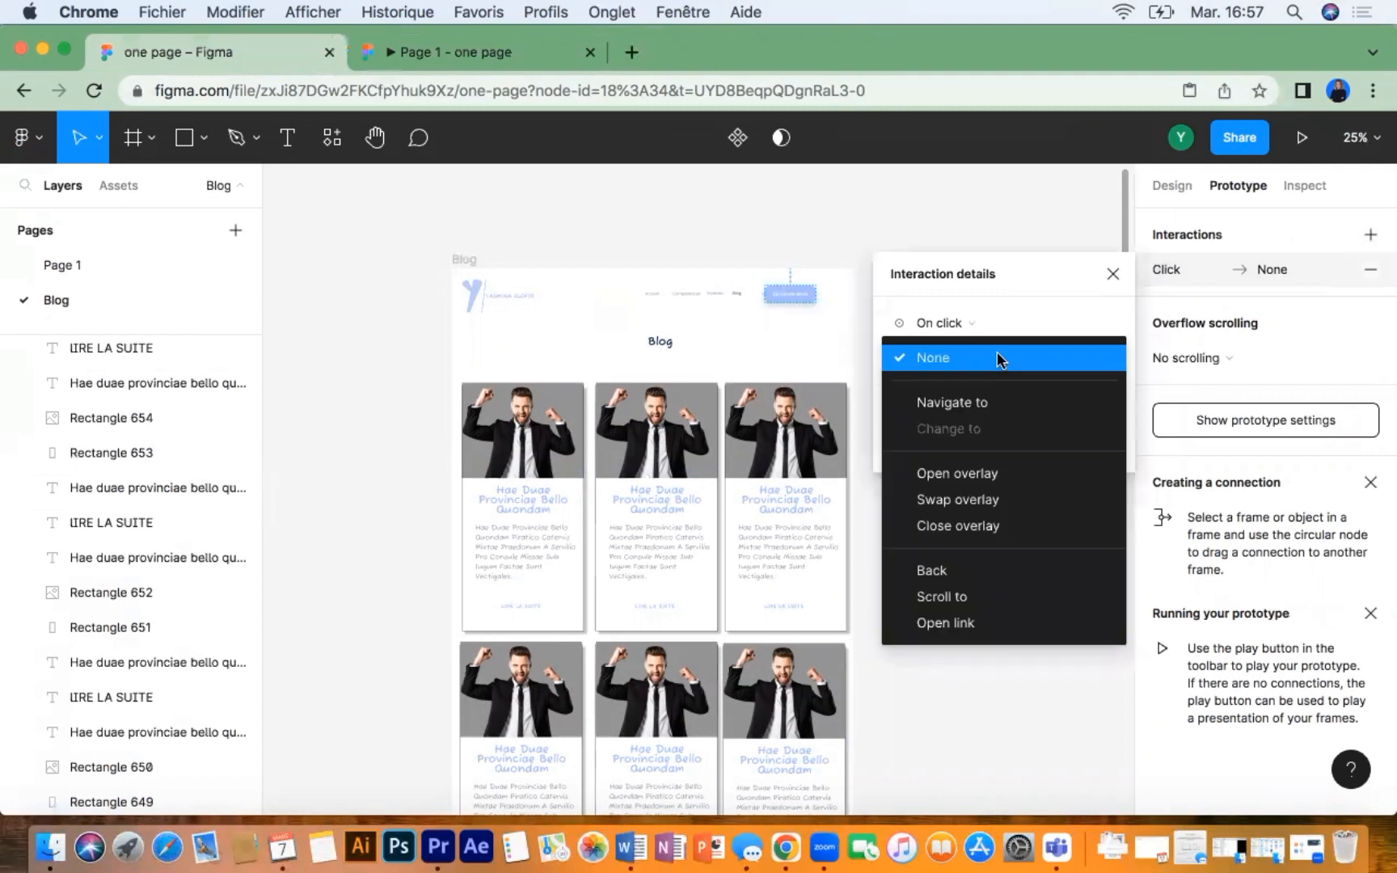
{"action": "left_click", "coordinate": [1010, 400]}
{"action": "left_click", "coordinate": [1054, 357]}
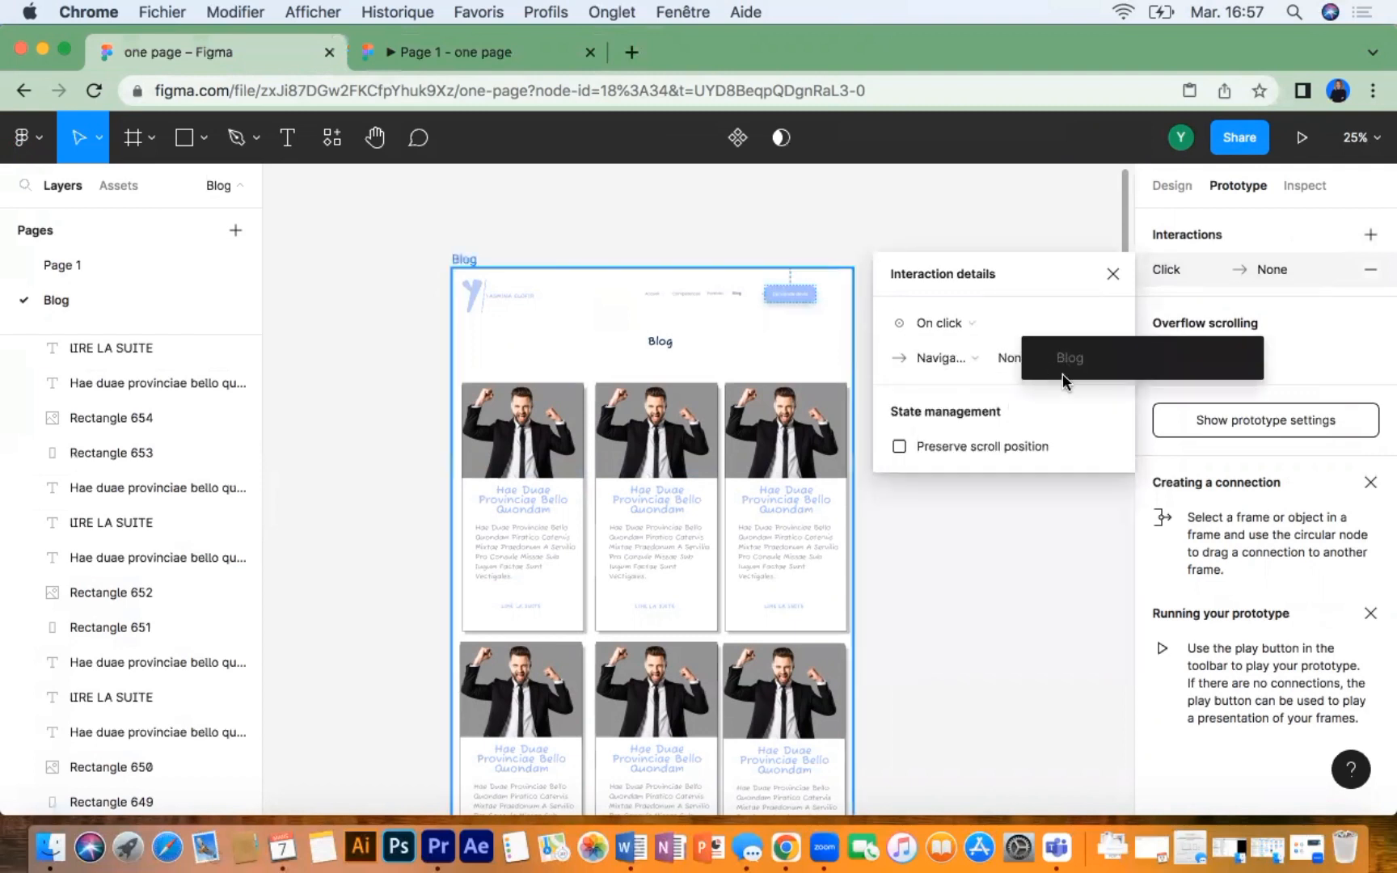
{"action": "left_click", "coordinate": [935, 364]}
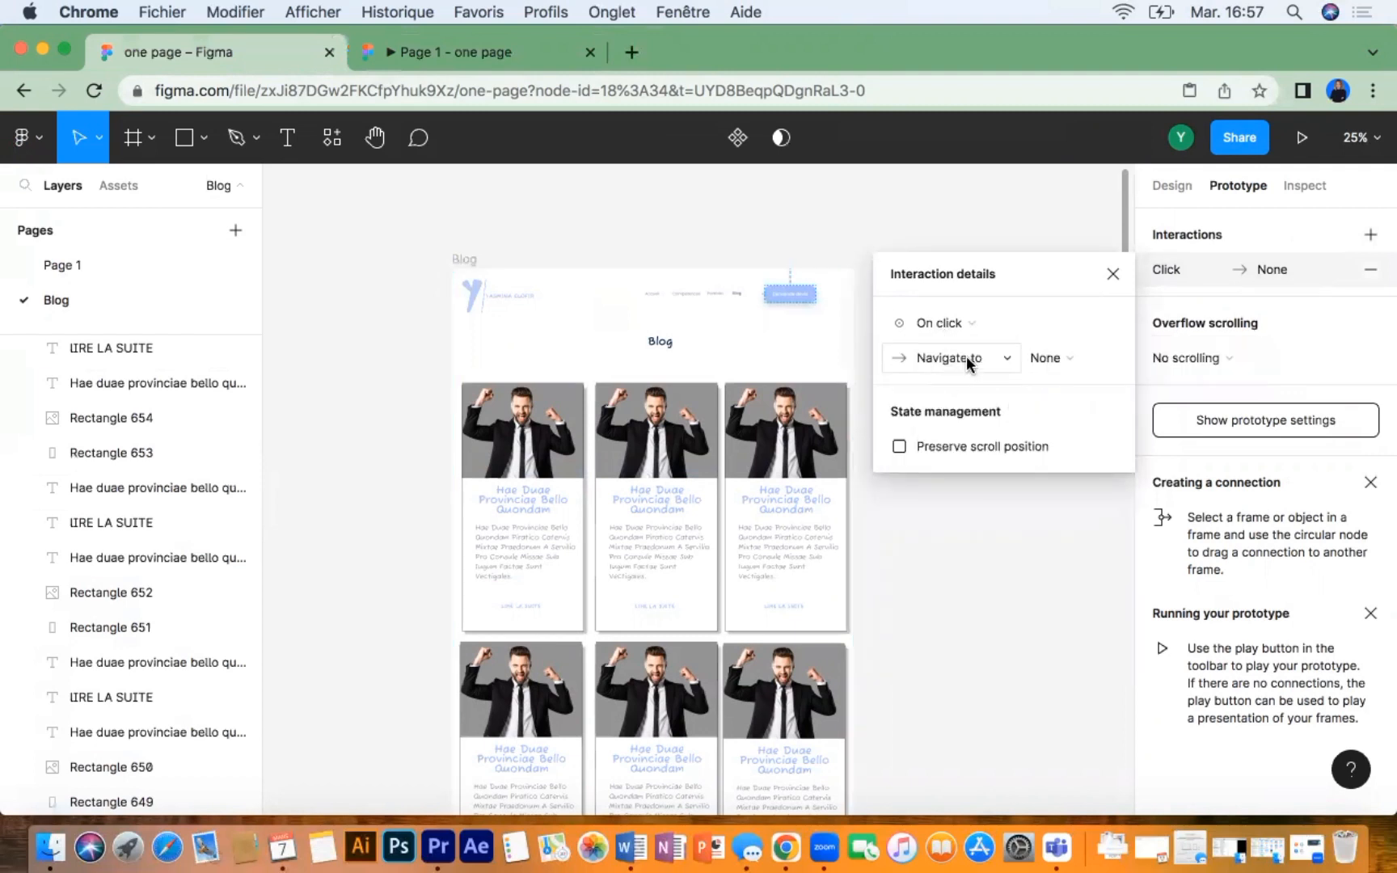
Step: Change the Demande devis button's click action to Open link
{"action": "left_click", "coordinate": [966, 357]}
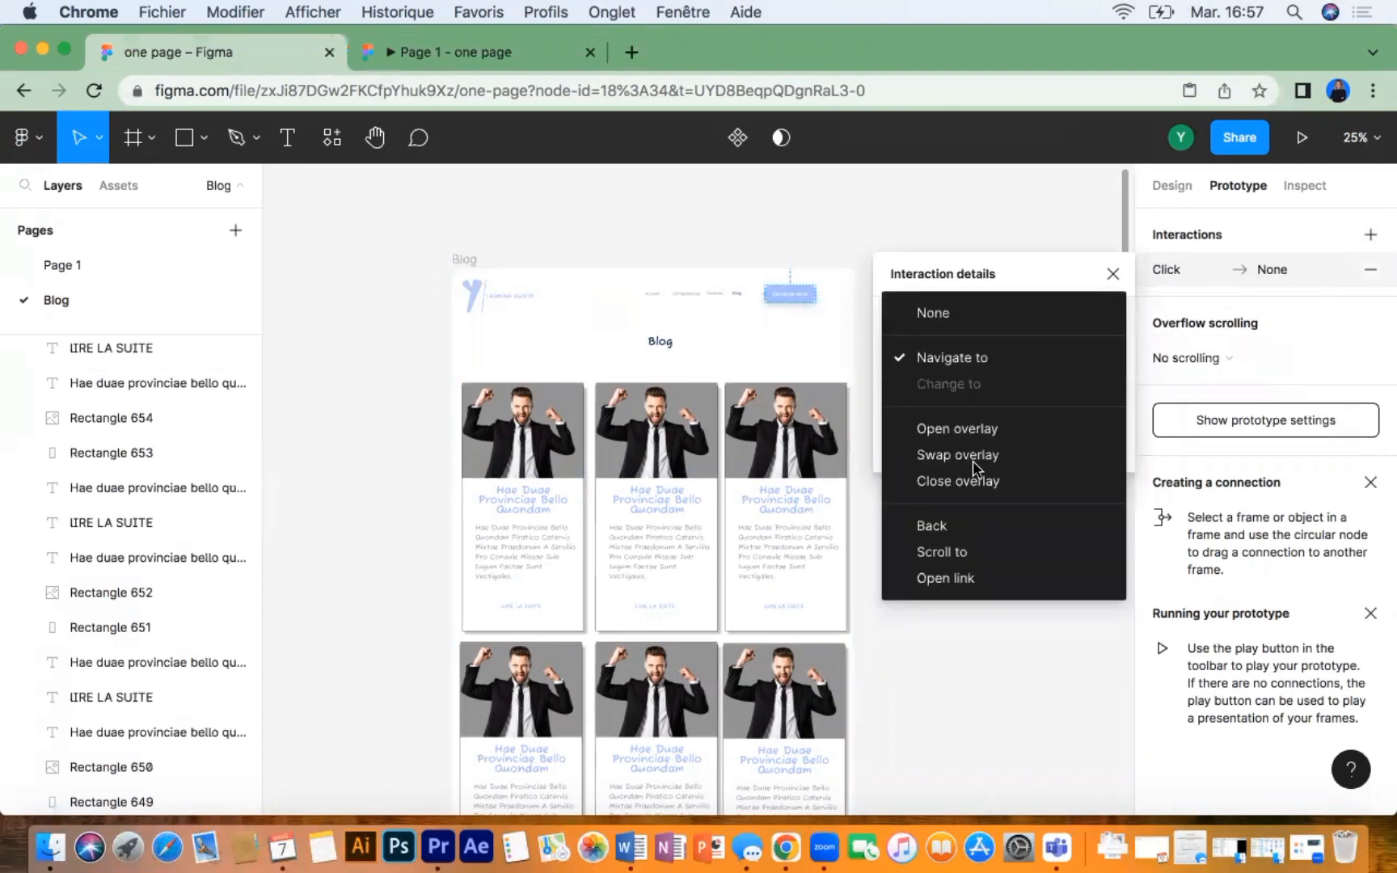
{"action": "left_click", "coordinate": [979, 575]}
{"action": "left_click", "coordinate": [1049, 364]}
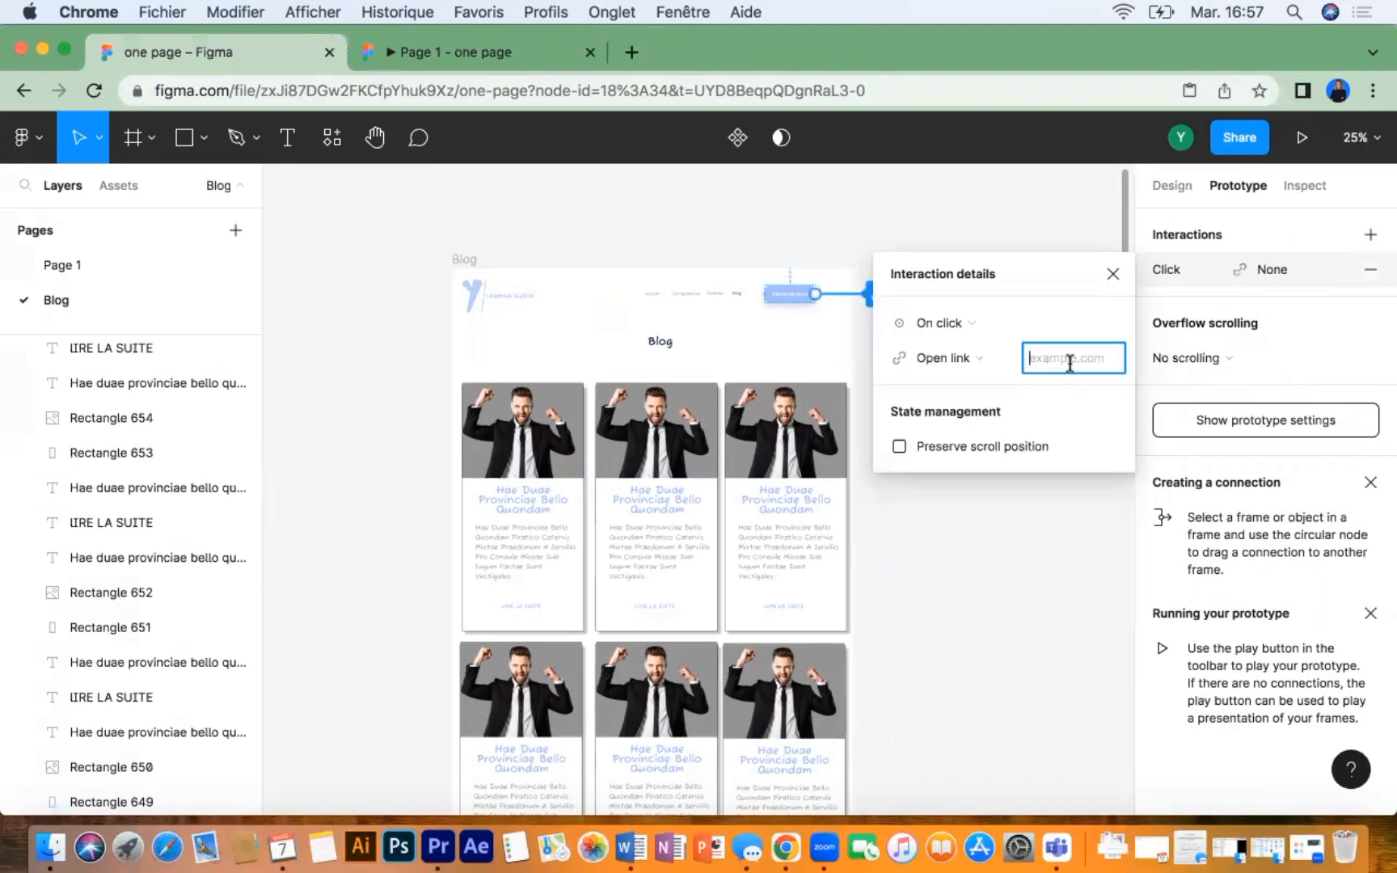
Step: Open the Demande de devis form in the Page 1 prototype and copy its URL
{"action": "left_click", "coordinate": [422, 47]}
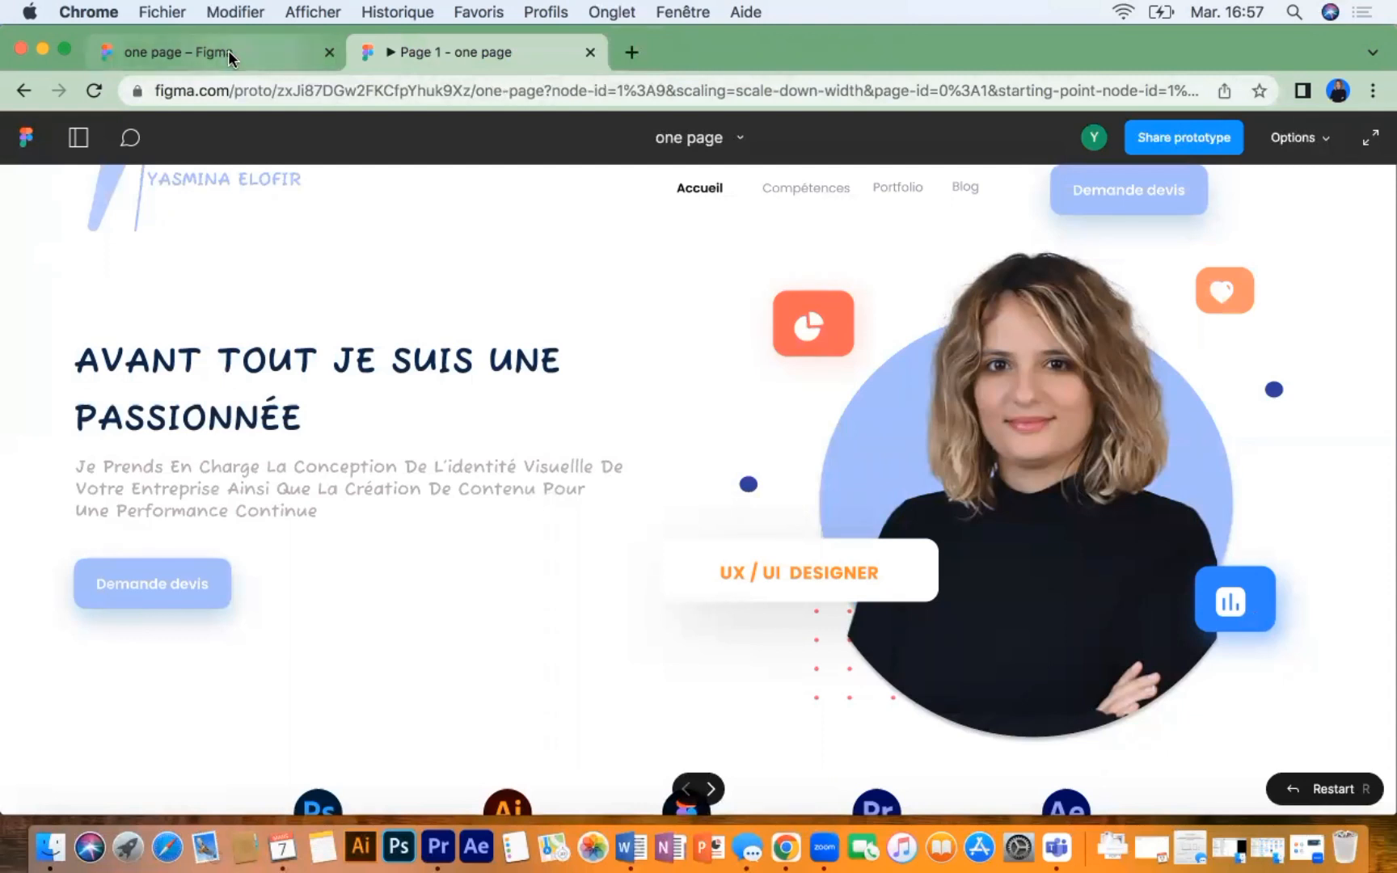
{"action": "left_click", "coordinate": [1156, 194]}
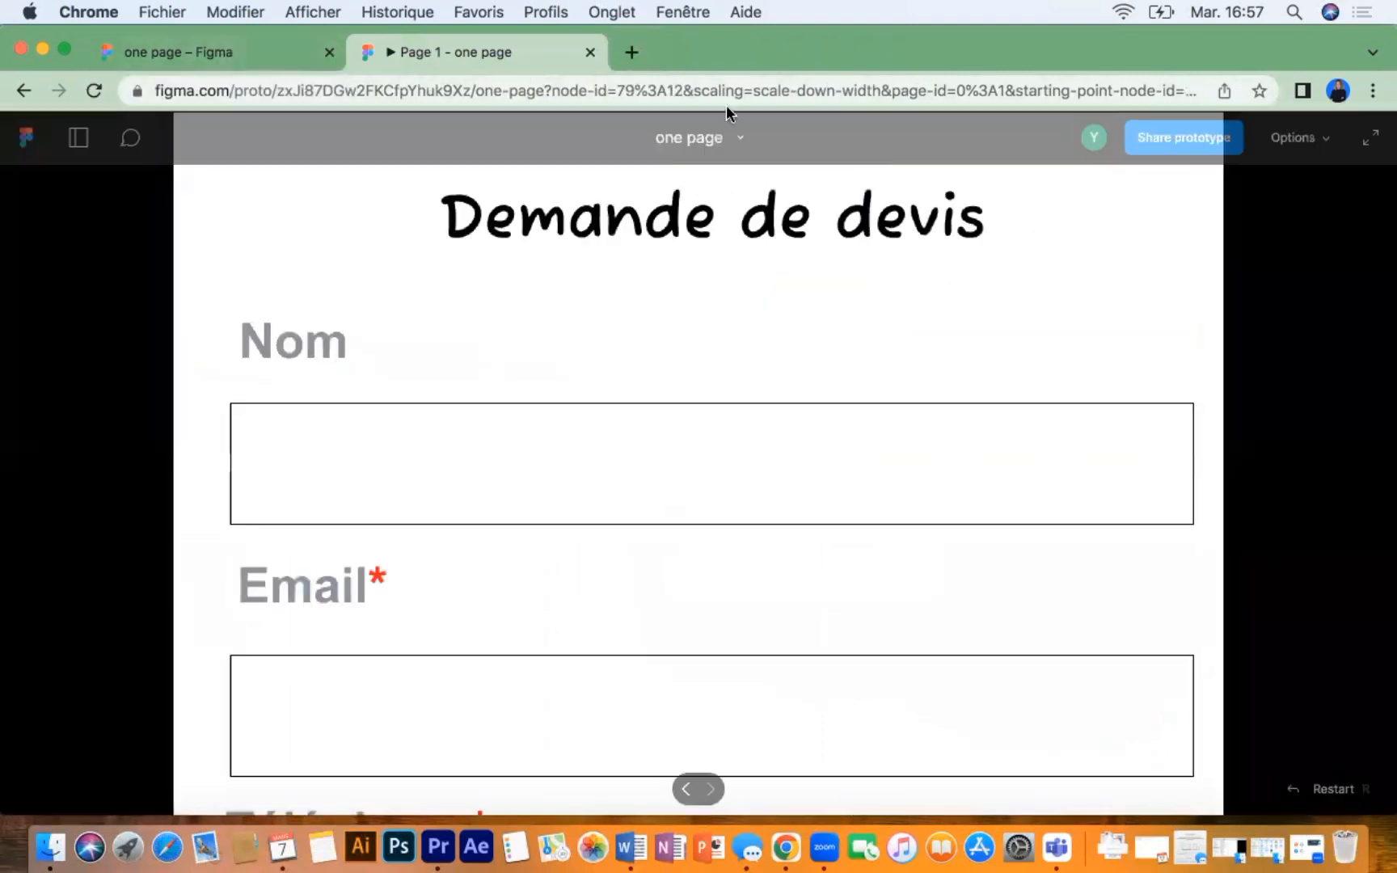
{"action": "left_click", "coordinate": [729, 96]}
{"action": "right_click", "coordinate": [728, 95]}
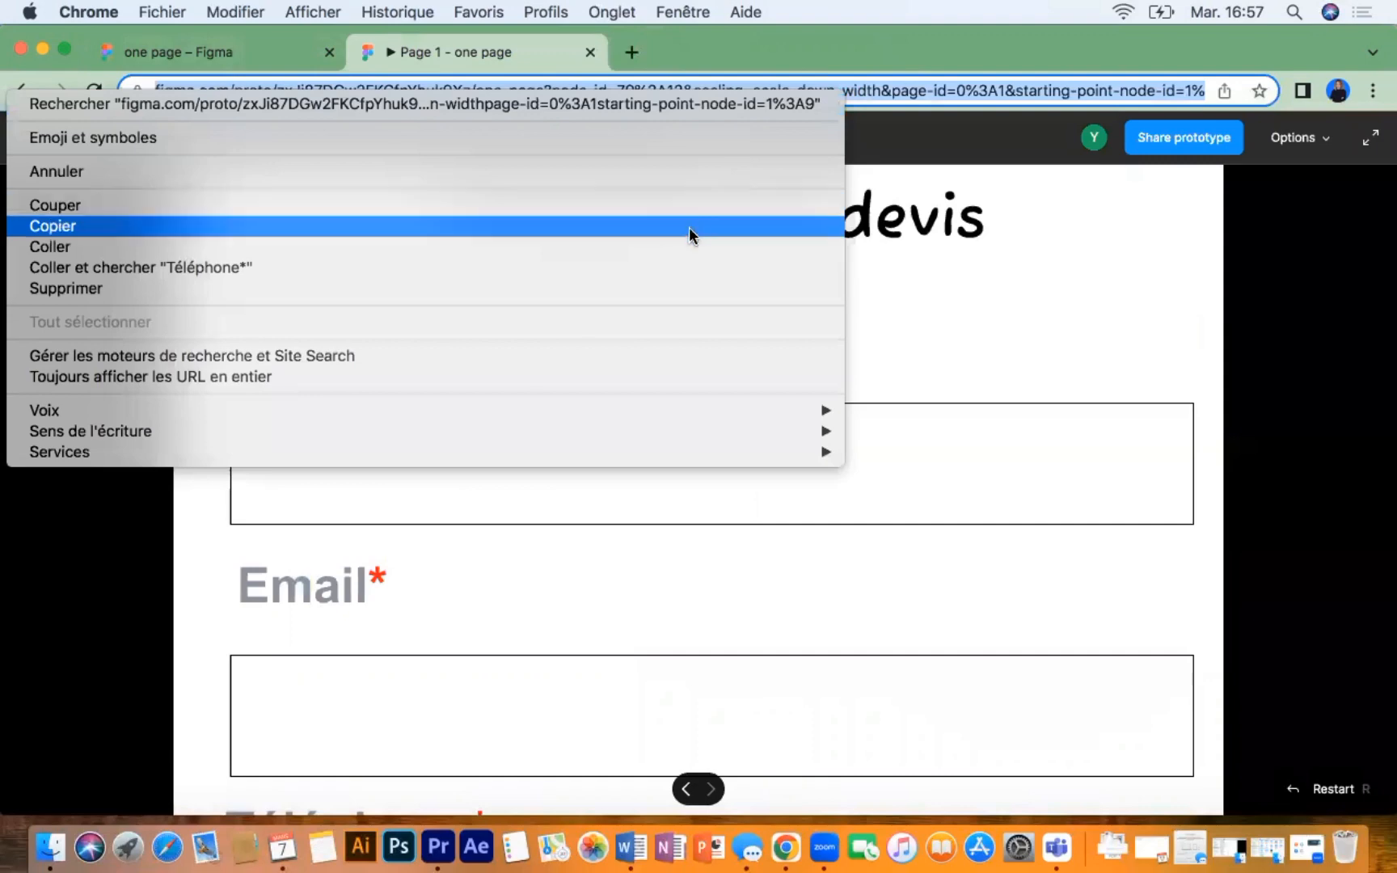
{"action": "left_click", "coordinate": [692, 221]}
Step: Paste the quote form's URL as the link opened by the Blog page's Demande devis button
{"action": "left_click", "coordinate": [259, 52]}
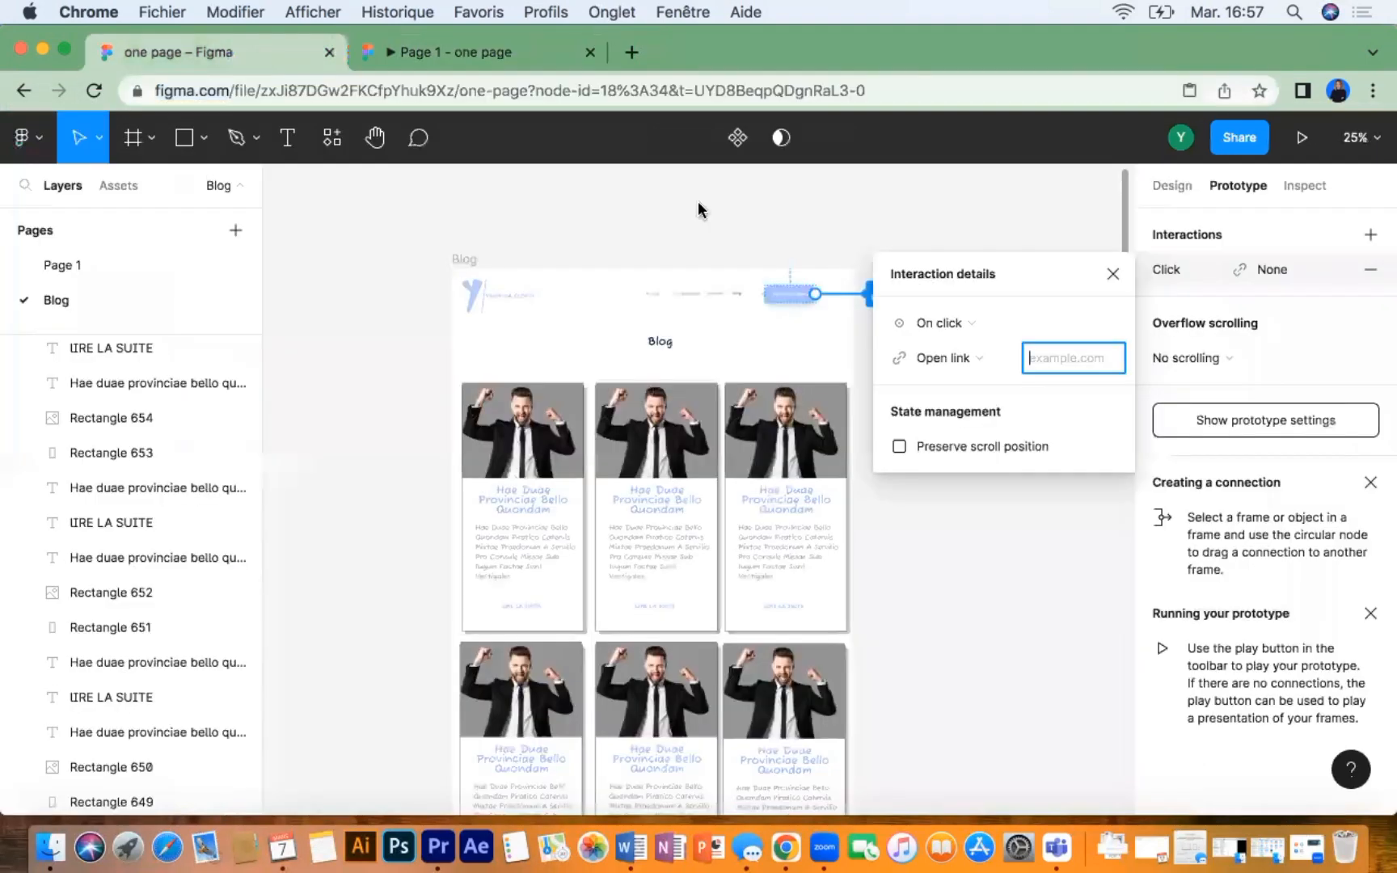
{"action": "right_click", "coordinate": [1091, 361]}
{"action": "left_click", "coordinate": [1132, 502]}
{"action": "left_click", "coordinate": [1035, 526]}
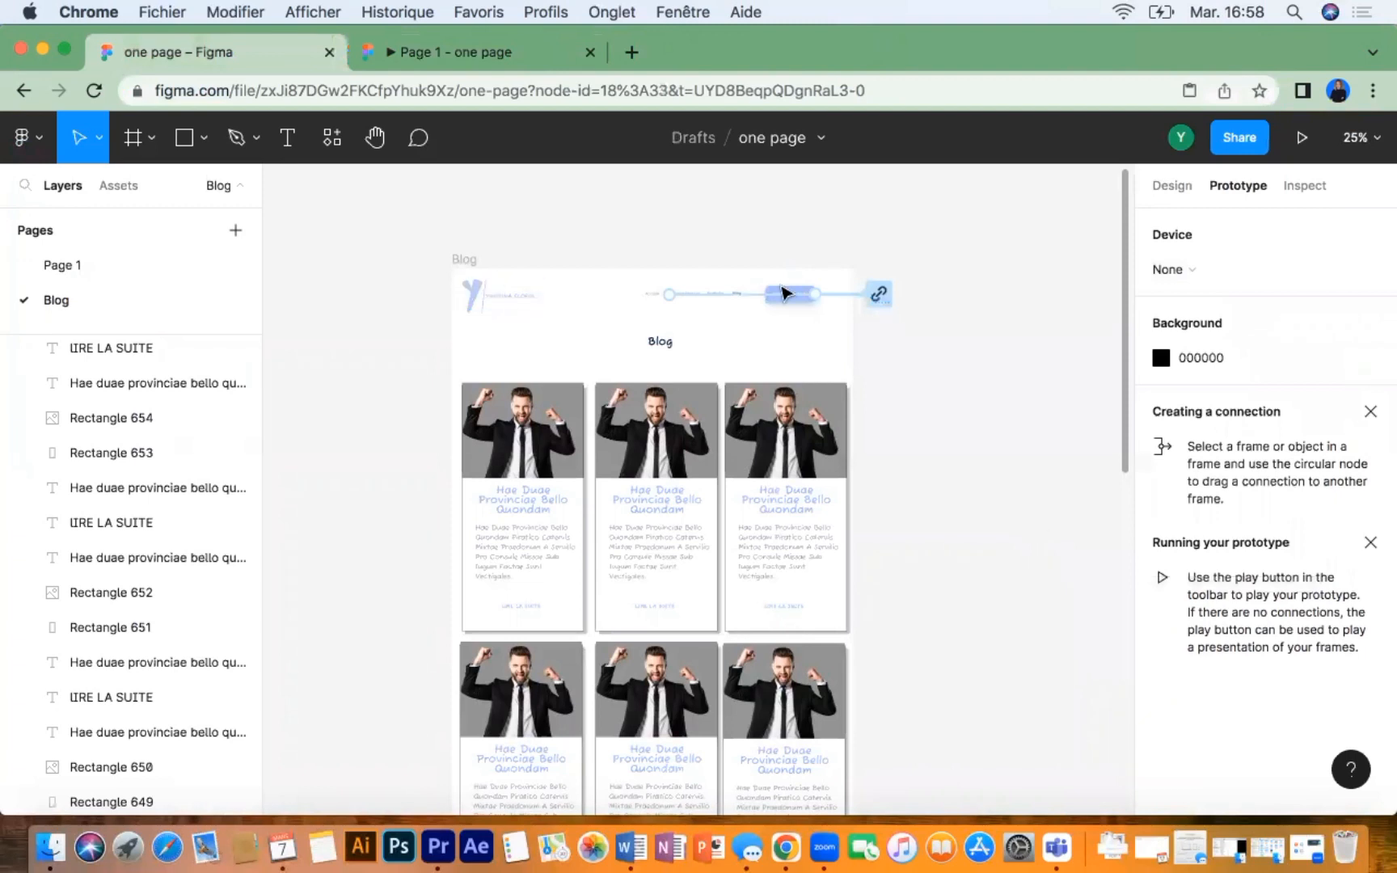
Step: Present the Blog page, close the old Page 1 prototype, and scale the new prototype to Fit width
{"action": "left_click", "coordinate": [1301, 138]}
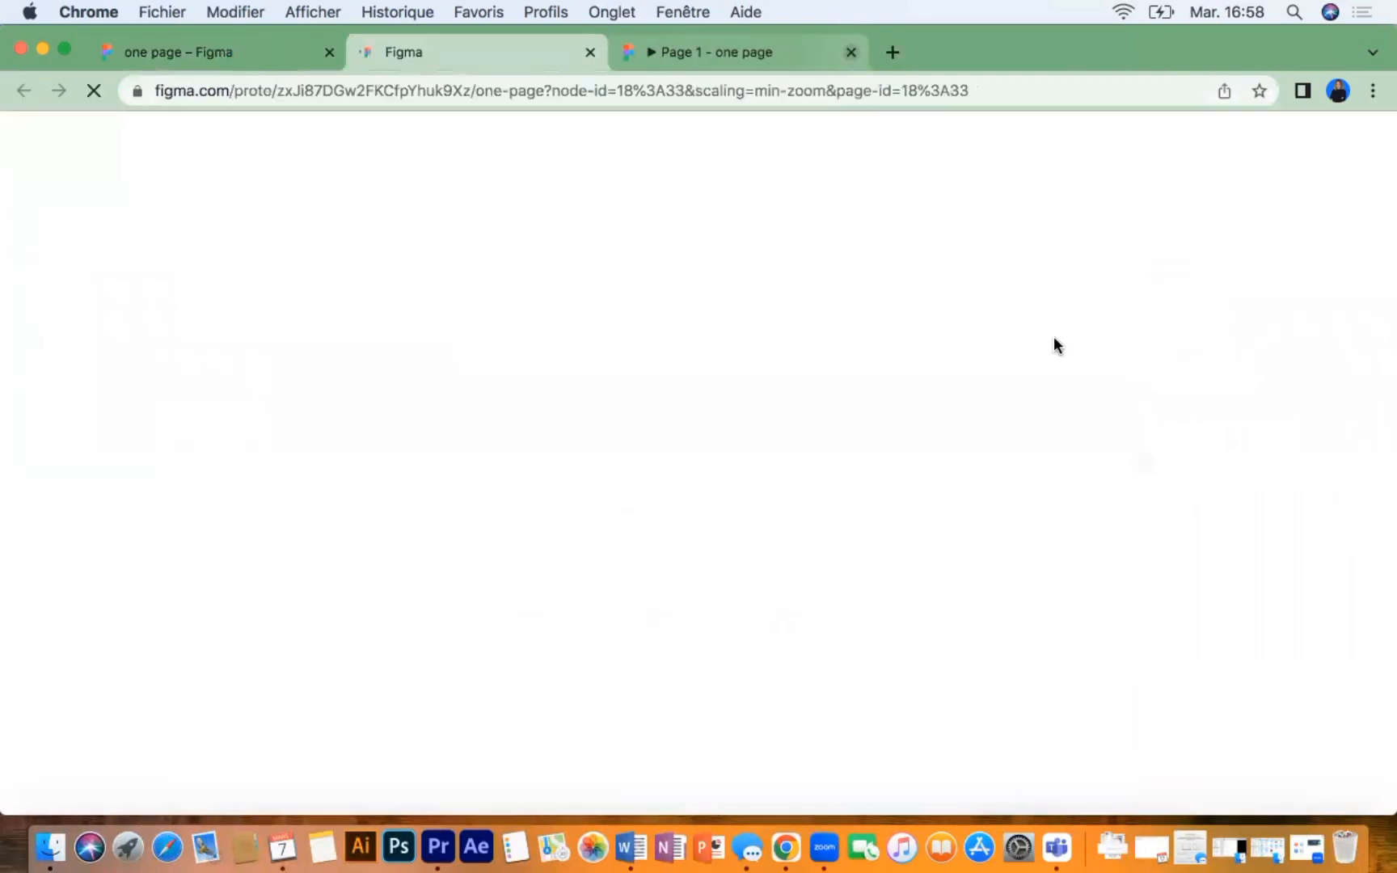
{"action": "left_click", "coordinate": [851, 52]}
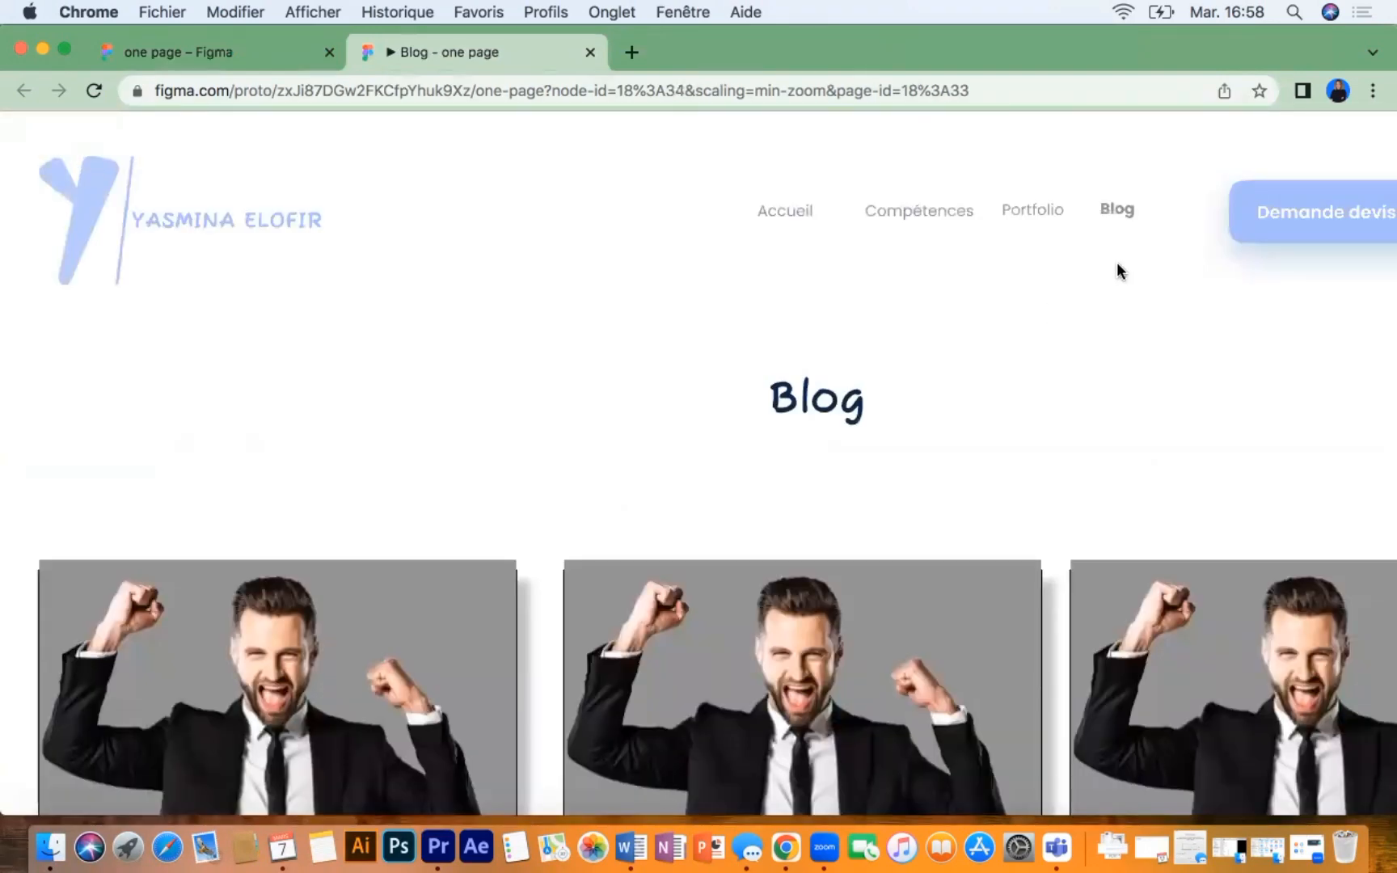
{"action": "mouse_move", "coordinate": [1189, 135]}
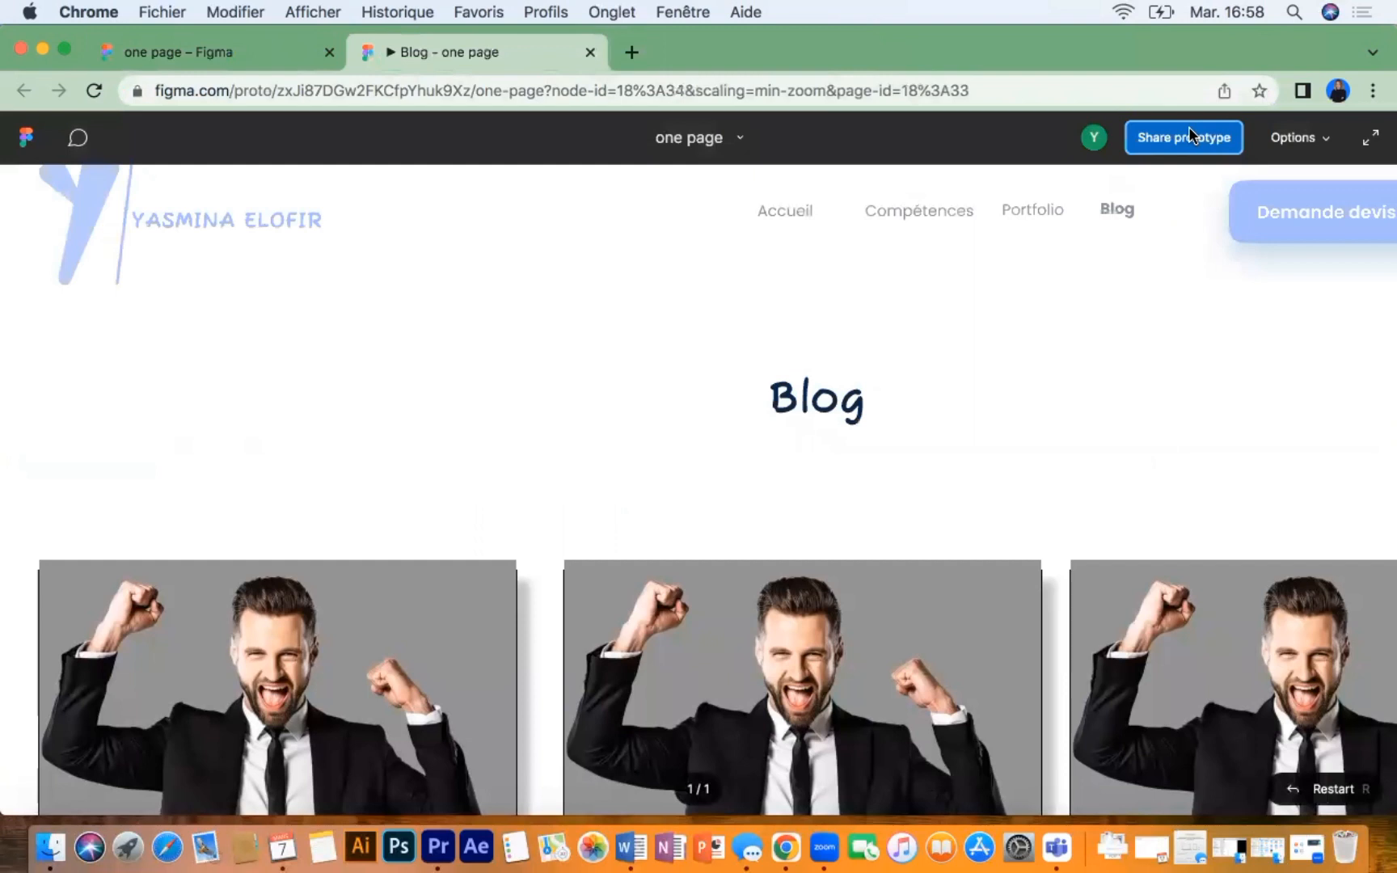
{"action": "left_click", "coordinate": [1293, 139]}
{"action": "left_click", "coordinate": [1229, 241]}
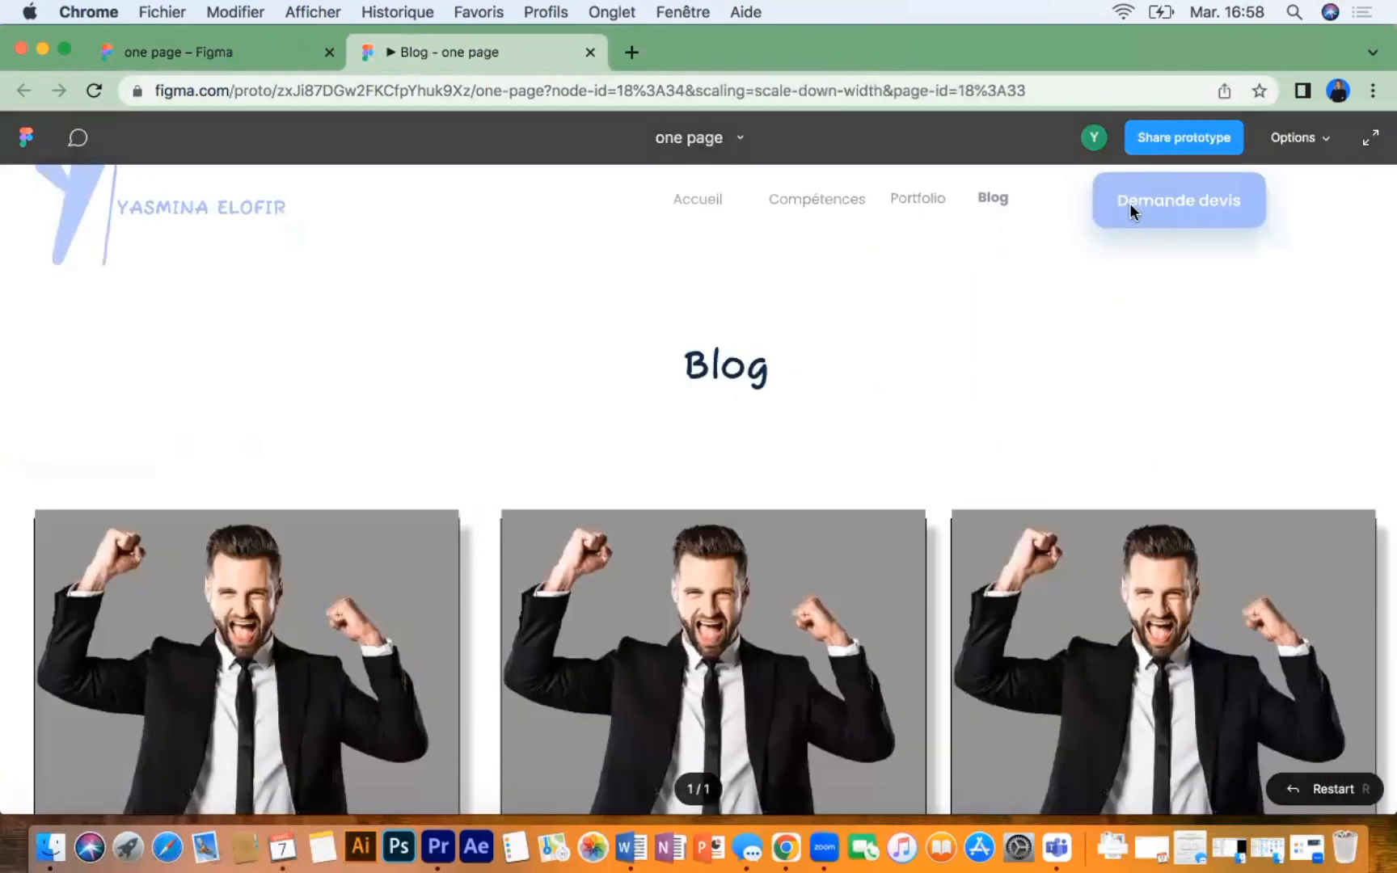
Step: Test the Blog page's Demande devis button, look through the quote form and the blog cards, and close both prototypes
{"action": "left_click", "coordinate": [1130, 204]}
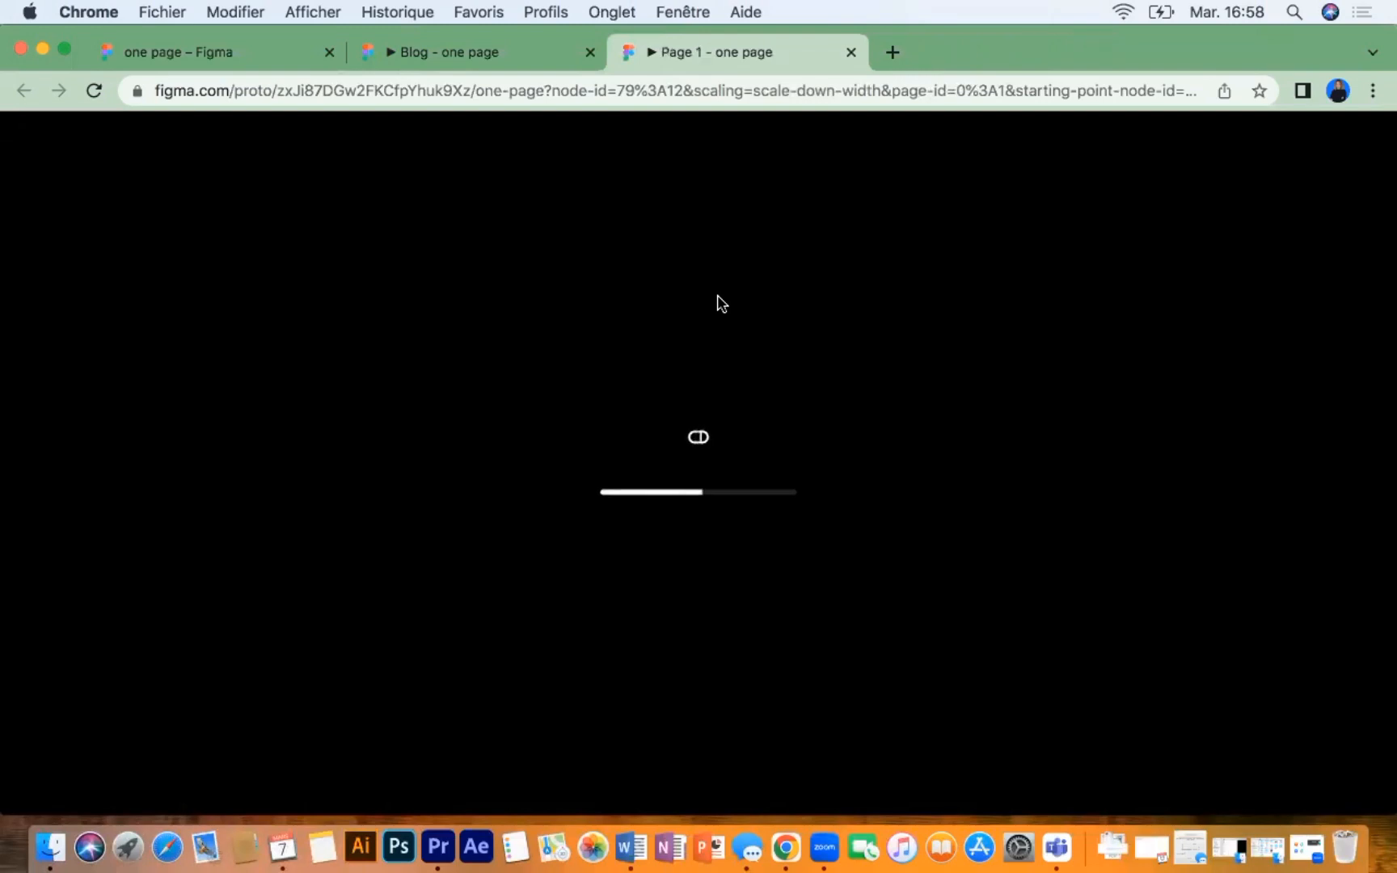
{"action": "scroll", "coordinate": [844, 475], "scroll_direction": "down", "scroll_amount": 10}
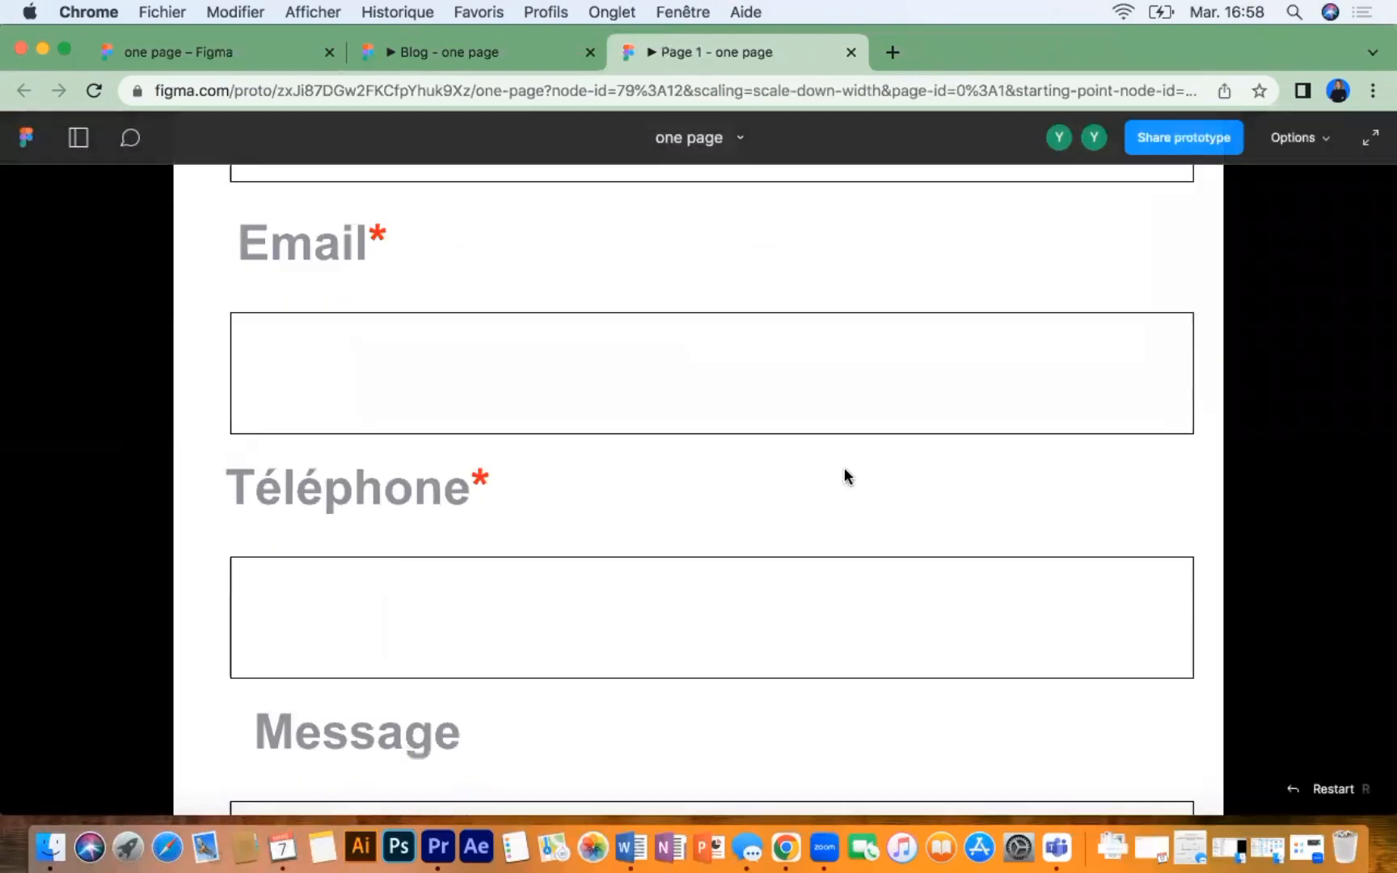
{"action": "scroll", "coordinate": [844, 475], "scroll_direction": "up", "scroll_amount": 10}
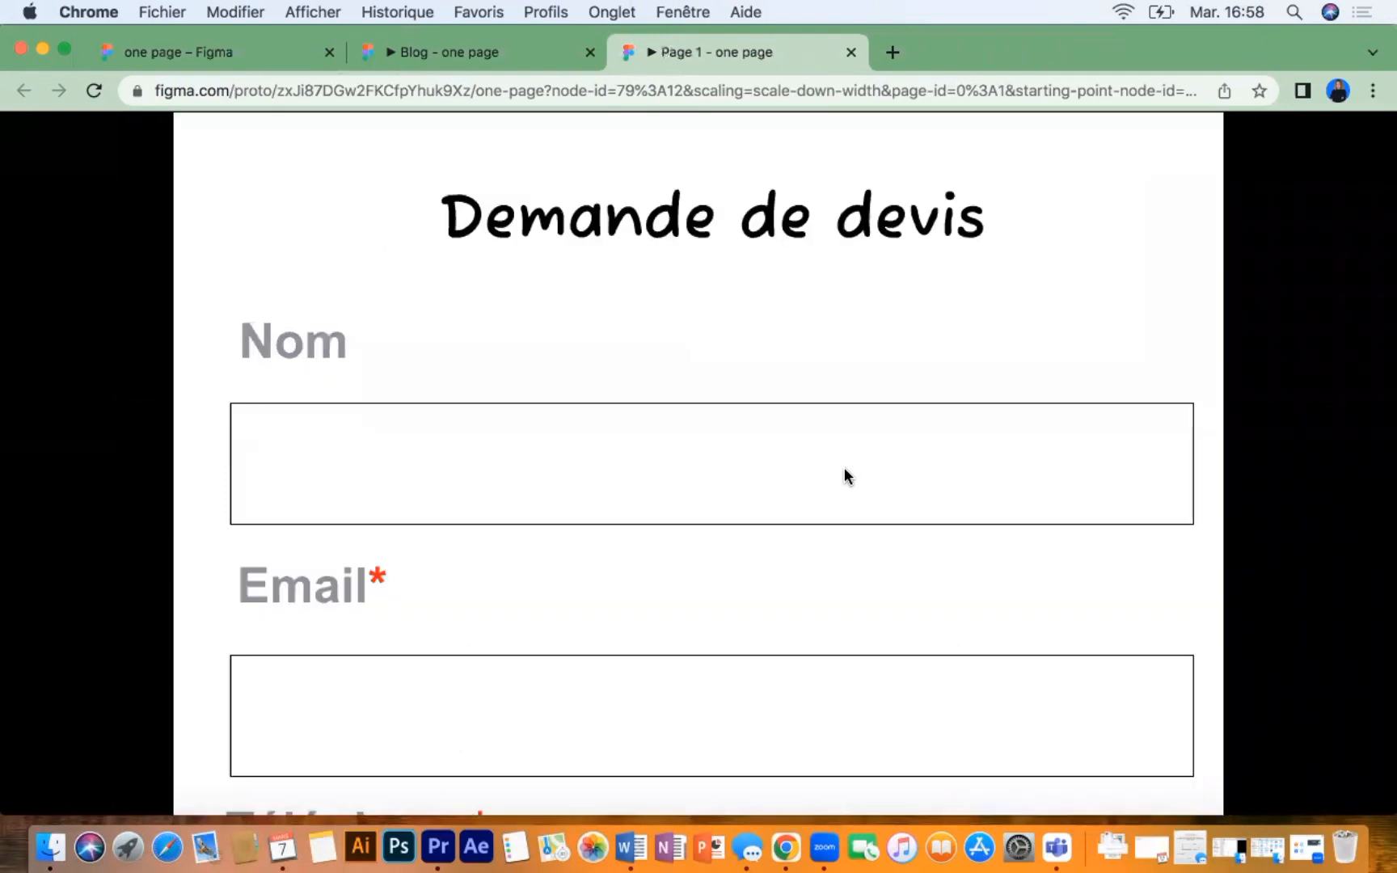
{"action": "left_click", "coordinate": [850, 52]}
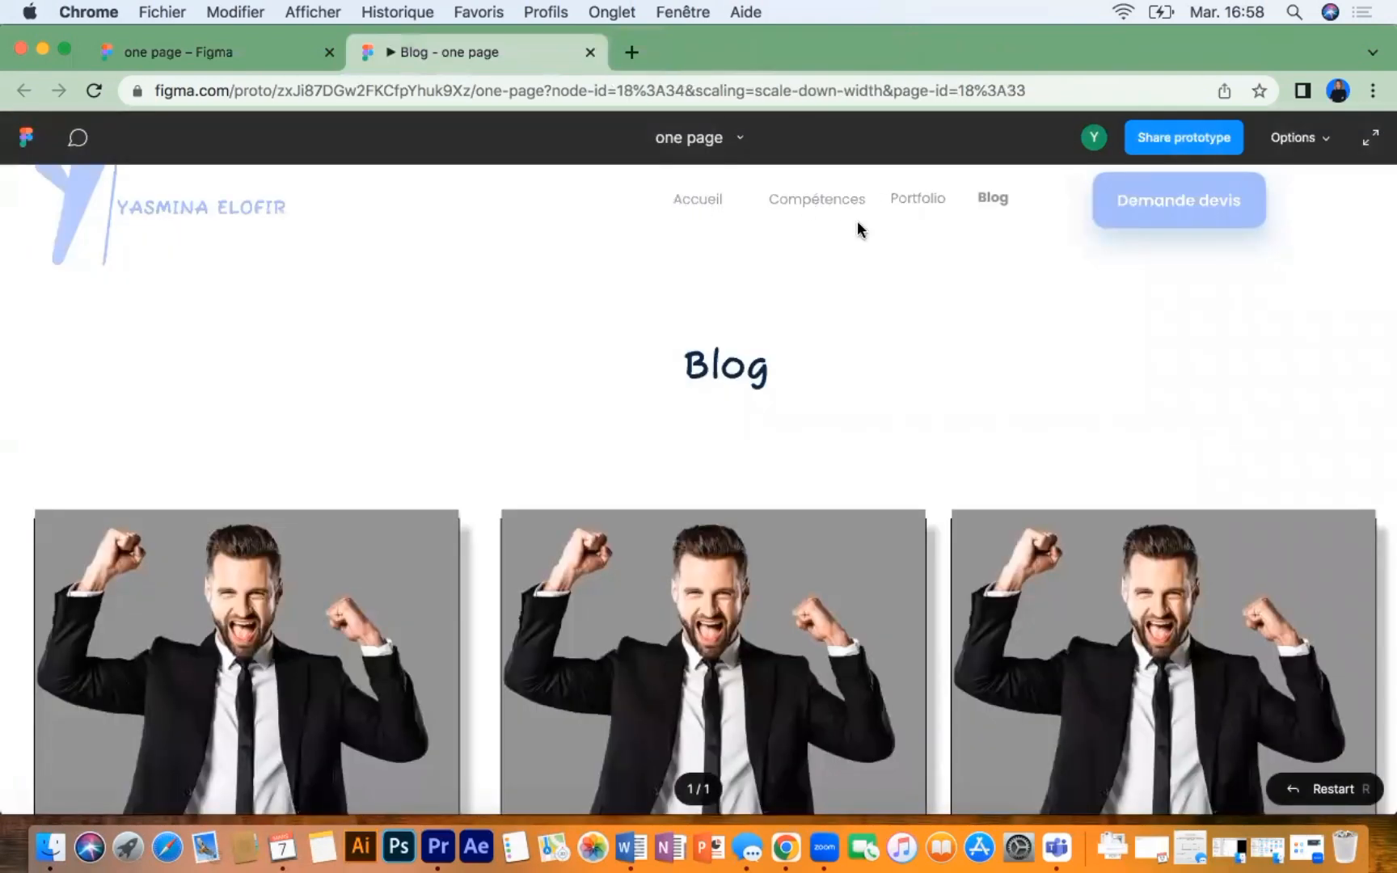
{"action": "scroll", "coordinate": [735, 467], "scroll_direction": "down", "scroll_amount": 10}
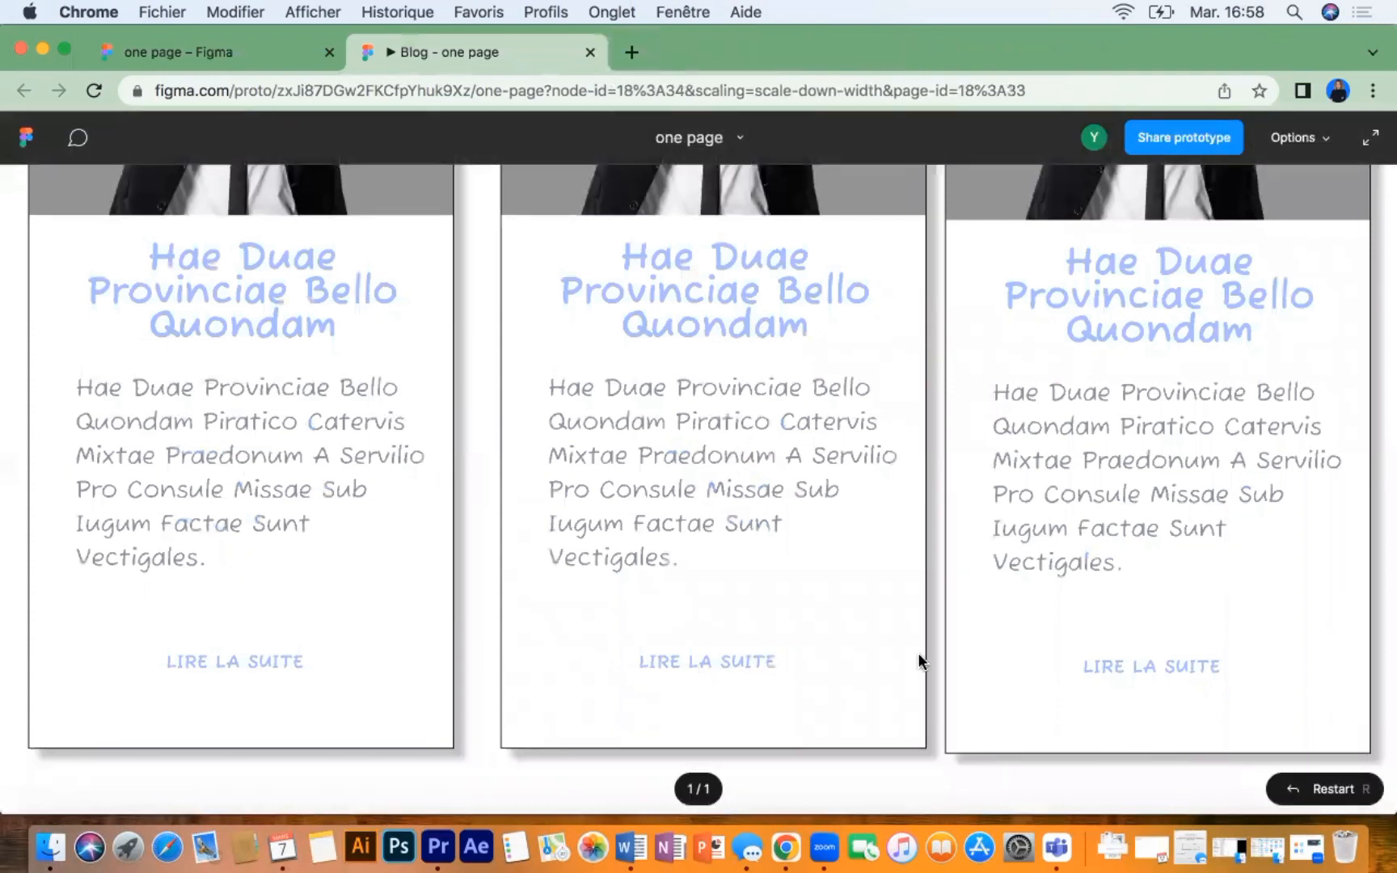
{"action": "left_click", "coordinate": [589, 53]}
Step: Return to Page 1, show its design properties, and review the yas site frame's sections down to the footer
{"action": "scroll", "coordinate": [710, 311], "scroll_direction": "up", "scroll_amount": 5}
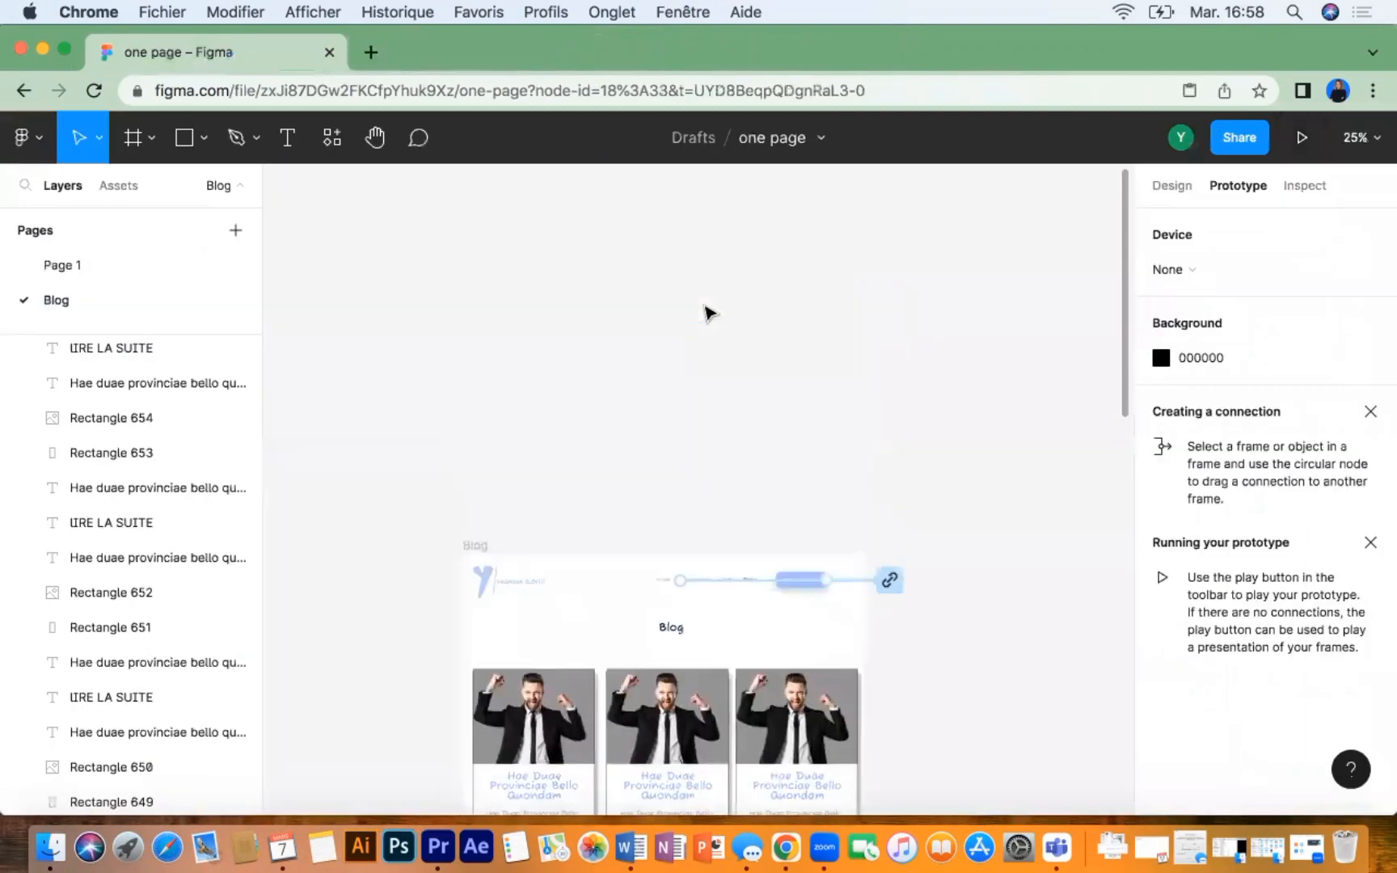
{"action": "scroll", "coordinate": [706, 312], "scroll_direction": "down", "scroll_amount": 5}
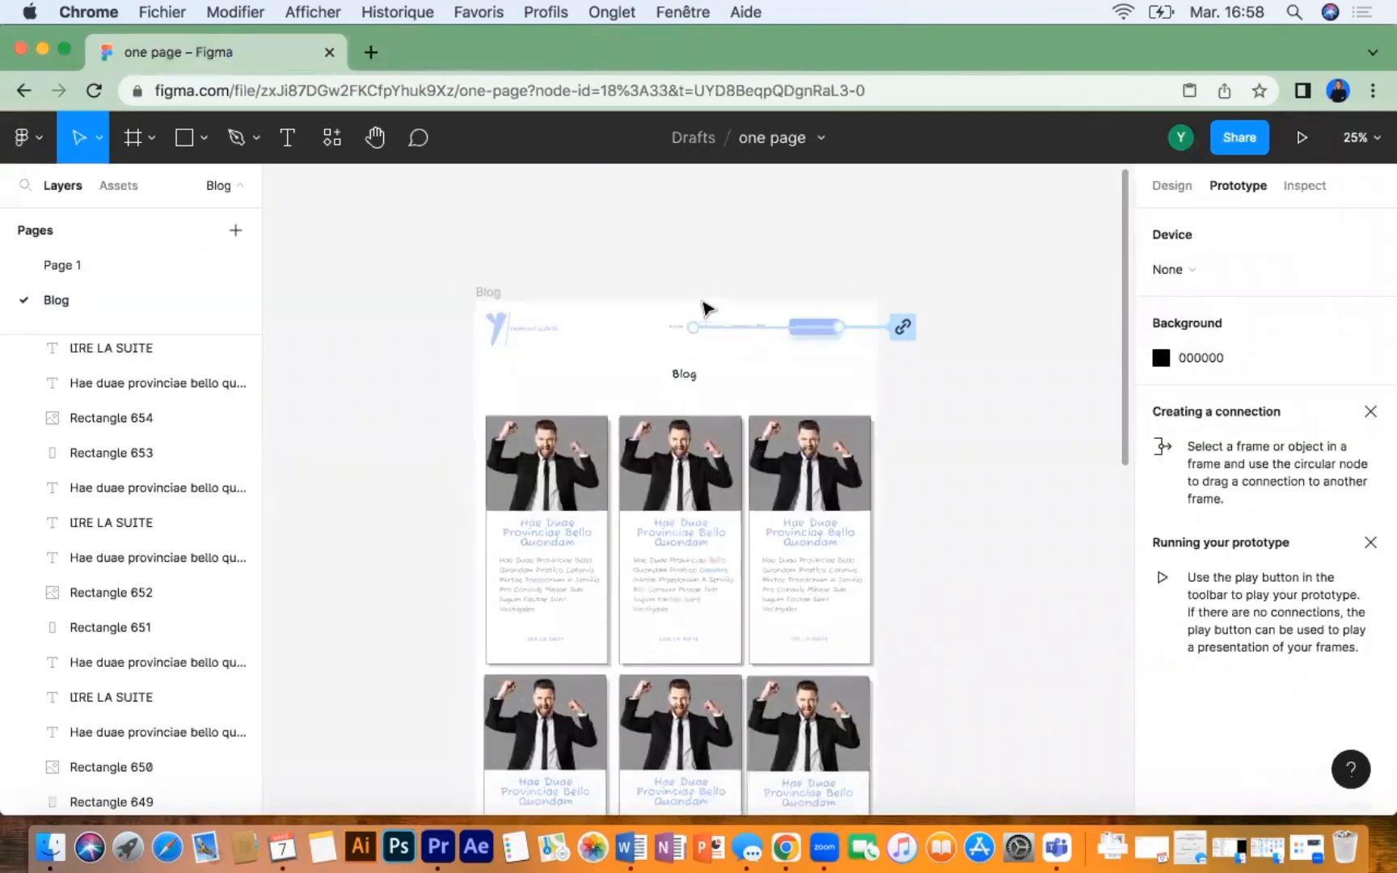
{"action": "left_click", "coordinate": [117, 259]}
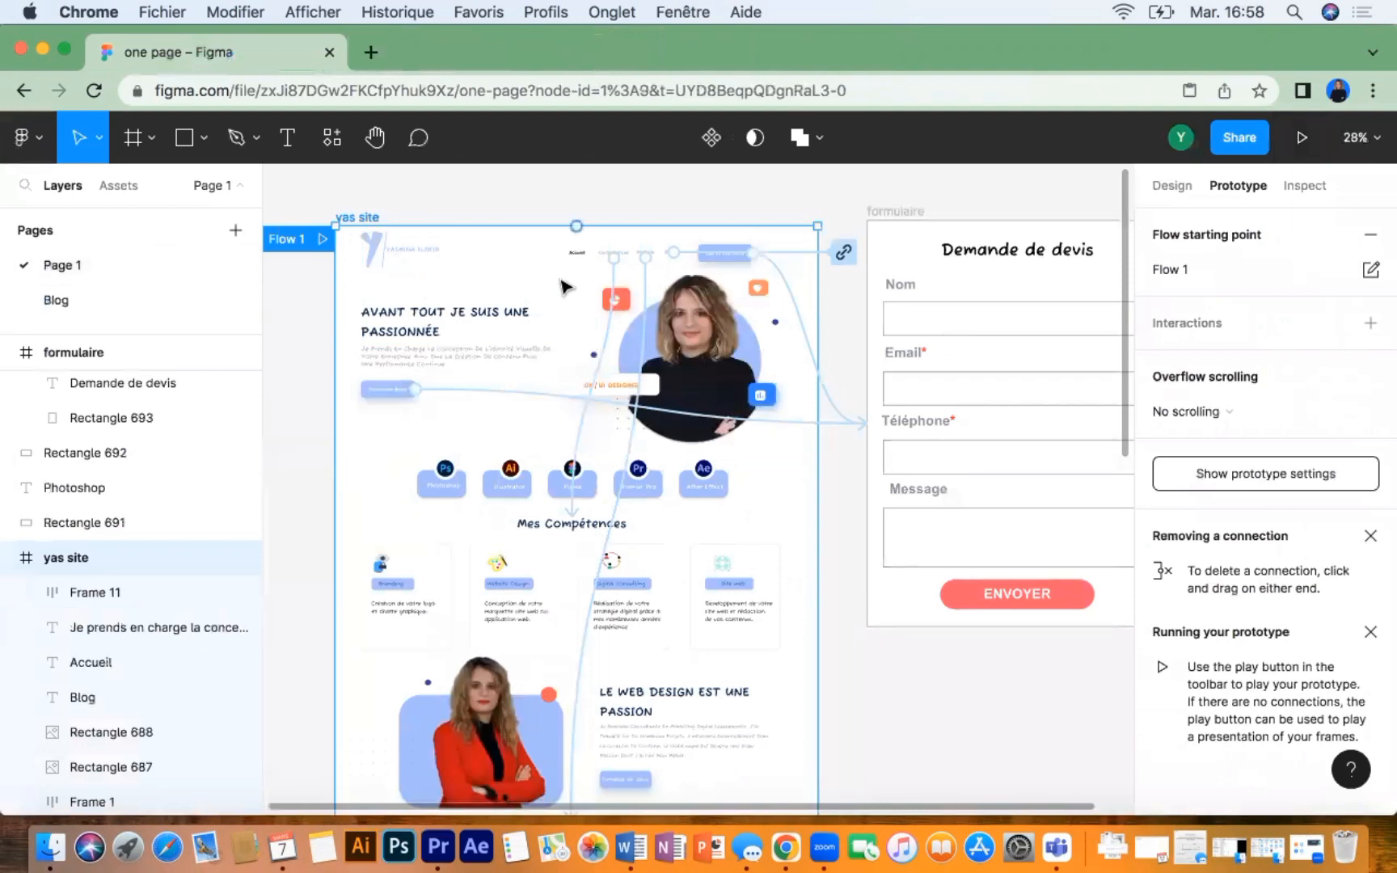
{"action": "left_click", "coordinate": [1172, 185]}
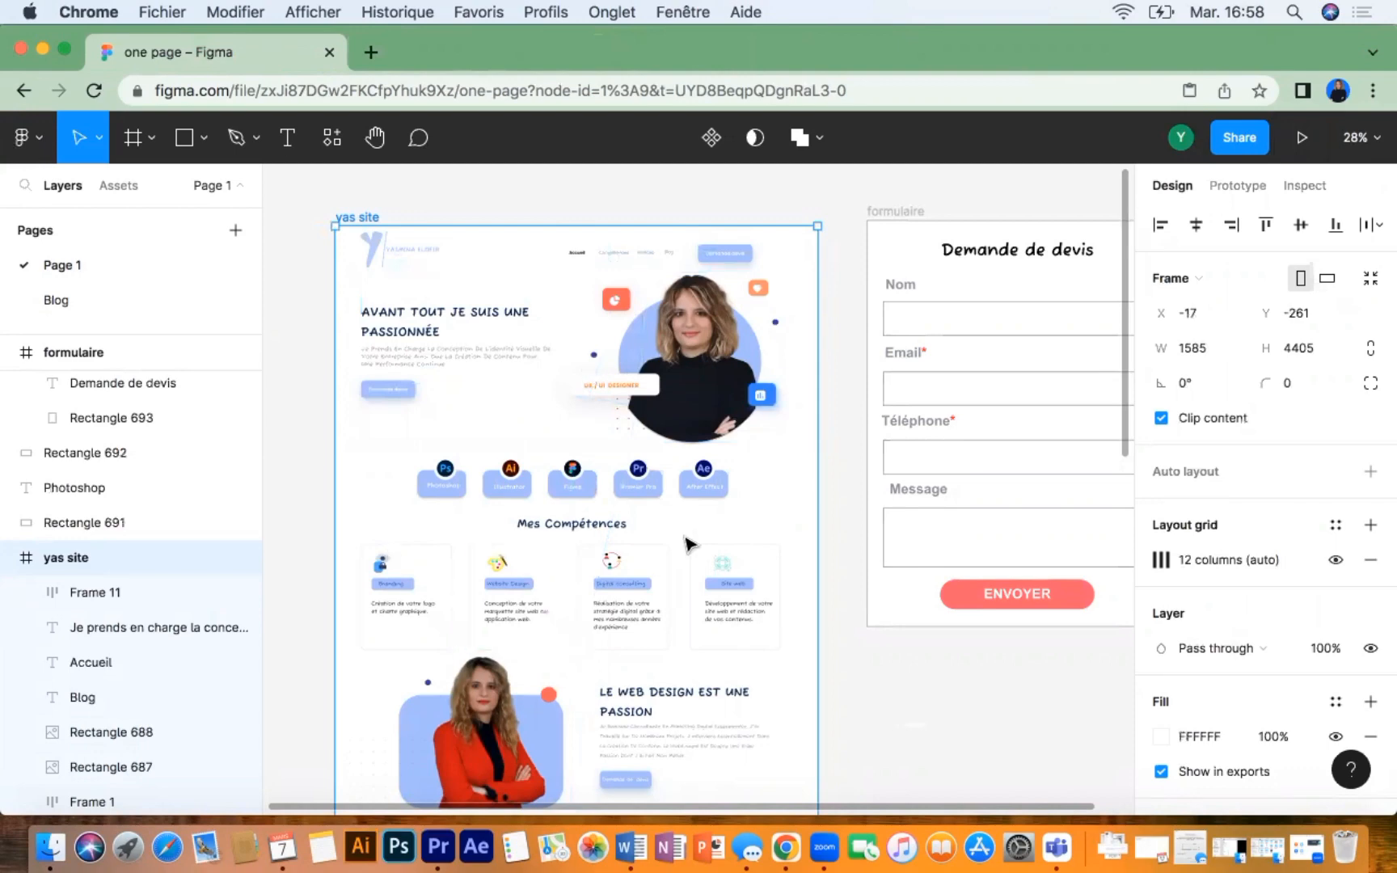
{"action": "scroll", "coordinate": [686, 543], "scroll_direction": "down", "scroll_amount": 10}
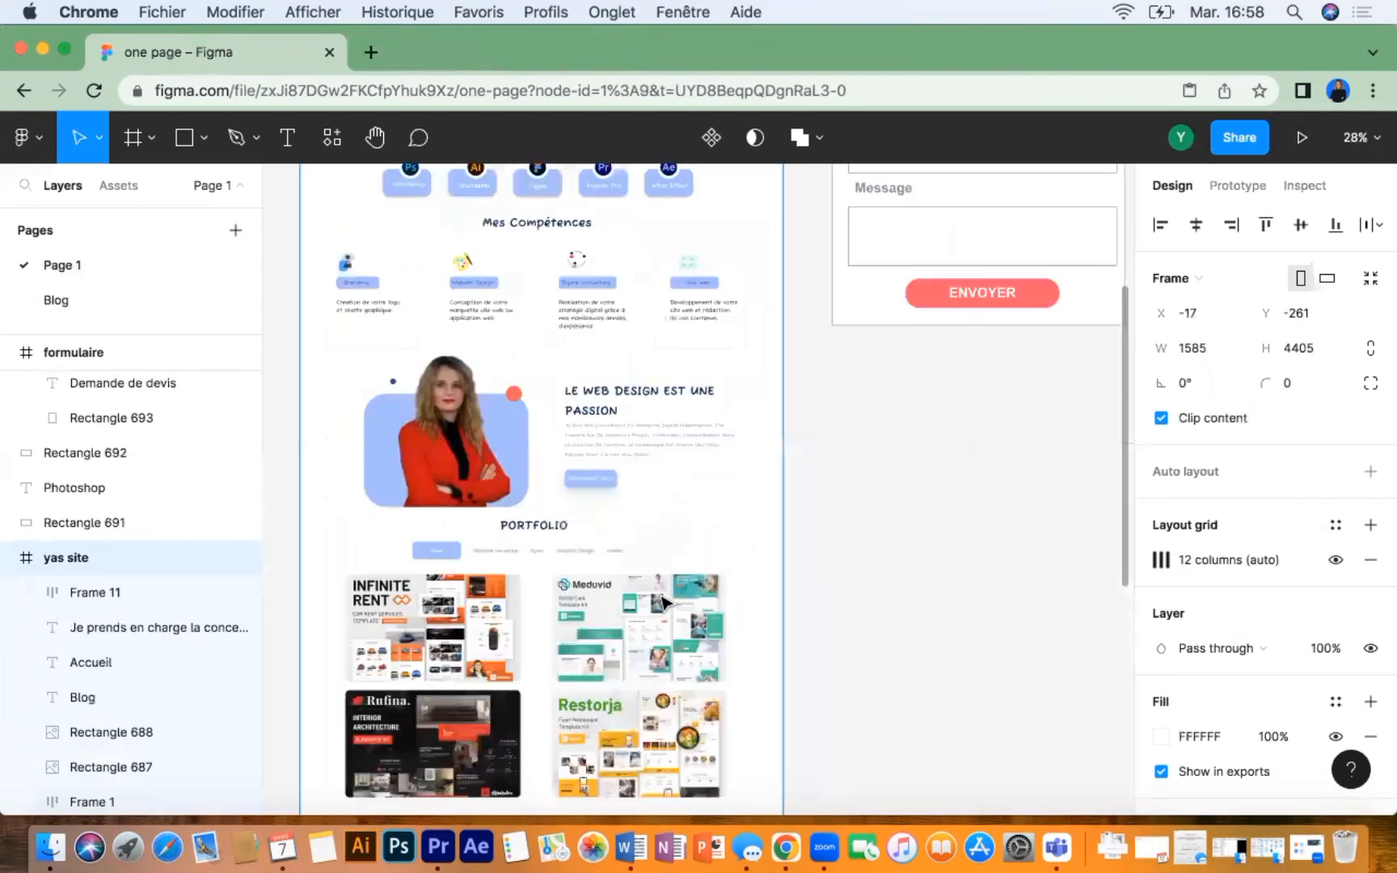
{"action": "scroll", "coordinate": [661, 602], "scroll_direction": "down", "scroll_amount": 9}
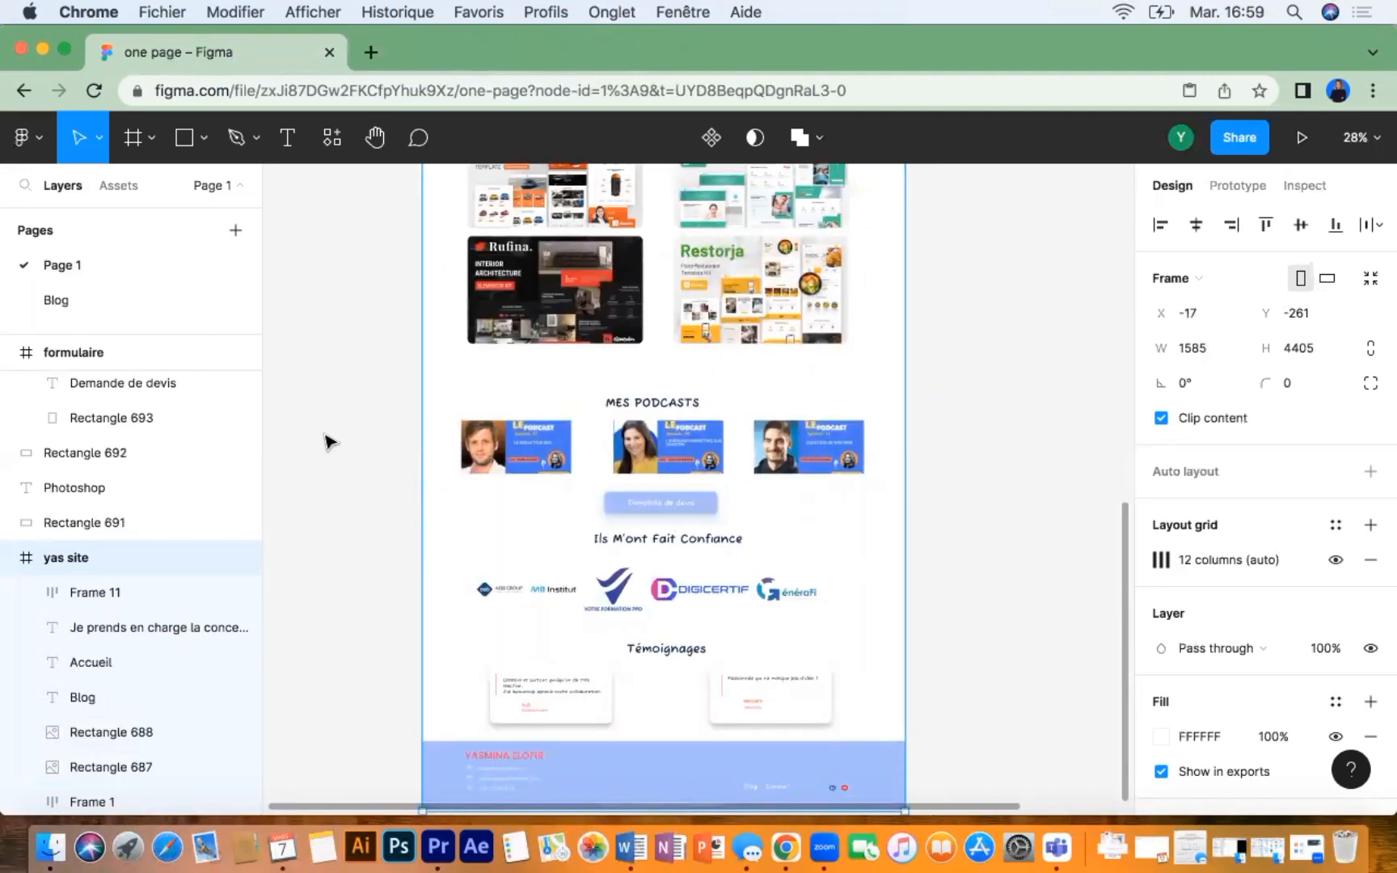
Step: Review the yas site frame from the footer back to the header, check the apps group, deselect it, and revisit the portfolio and podcast sections
{"action": "scroll", "coordinate": [327, 440], "scroll_direction": "up", "scroll_amount": 10}
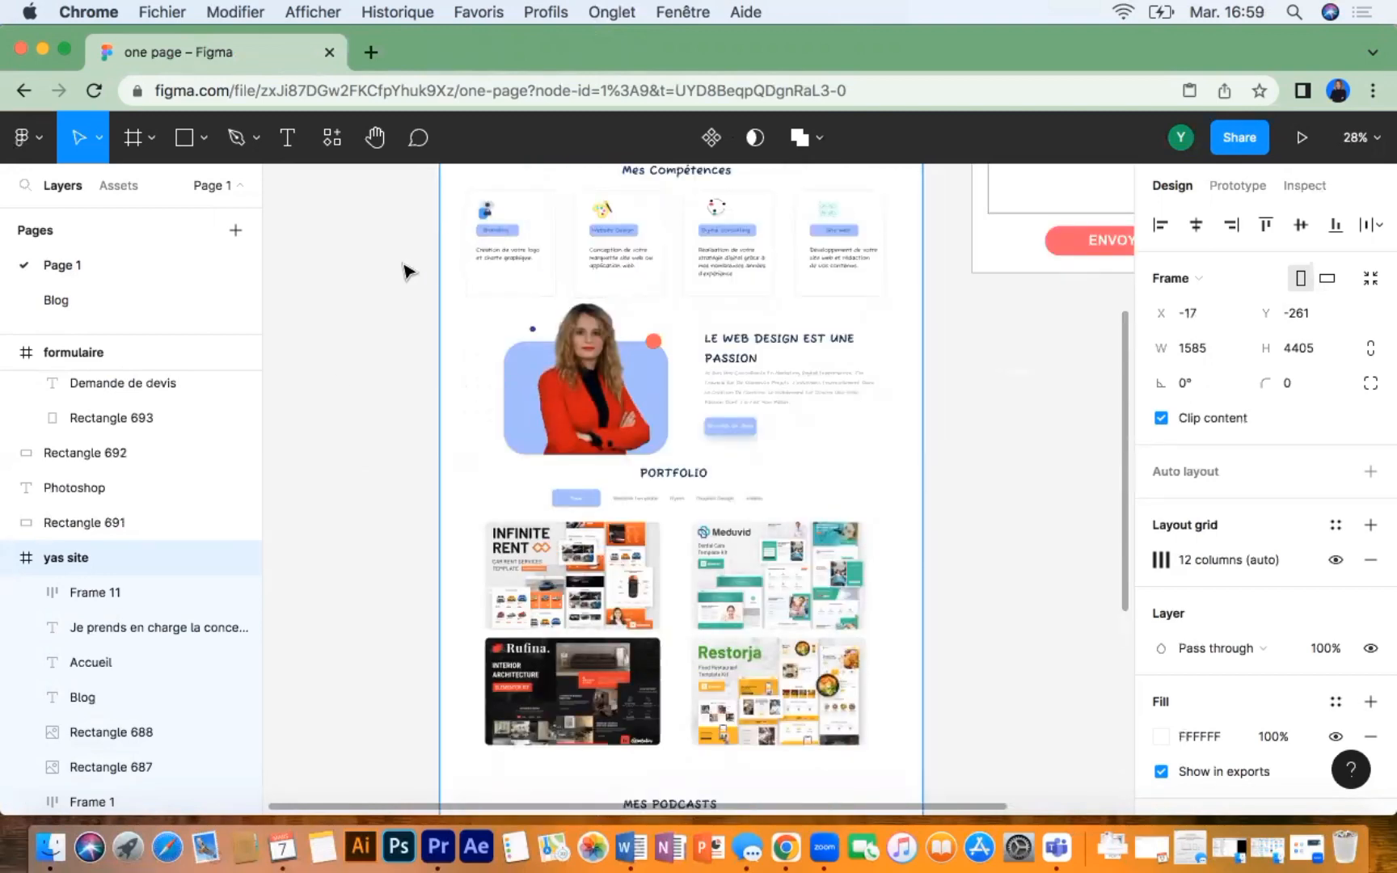
{"action": "scroll", "coordinate": [400, 243], "scroll_direction": "up", "scroll_amount": 5}
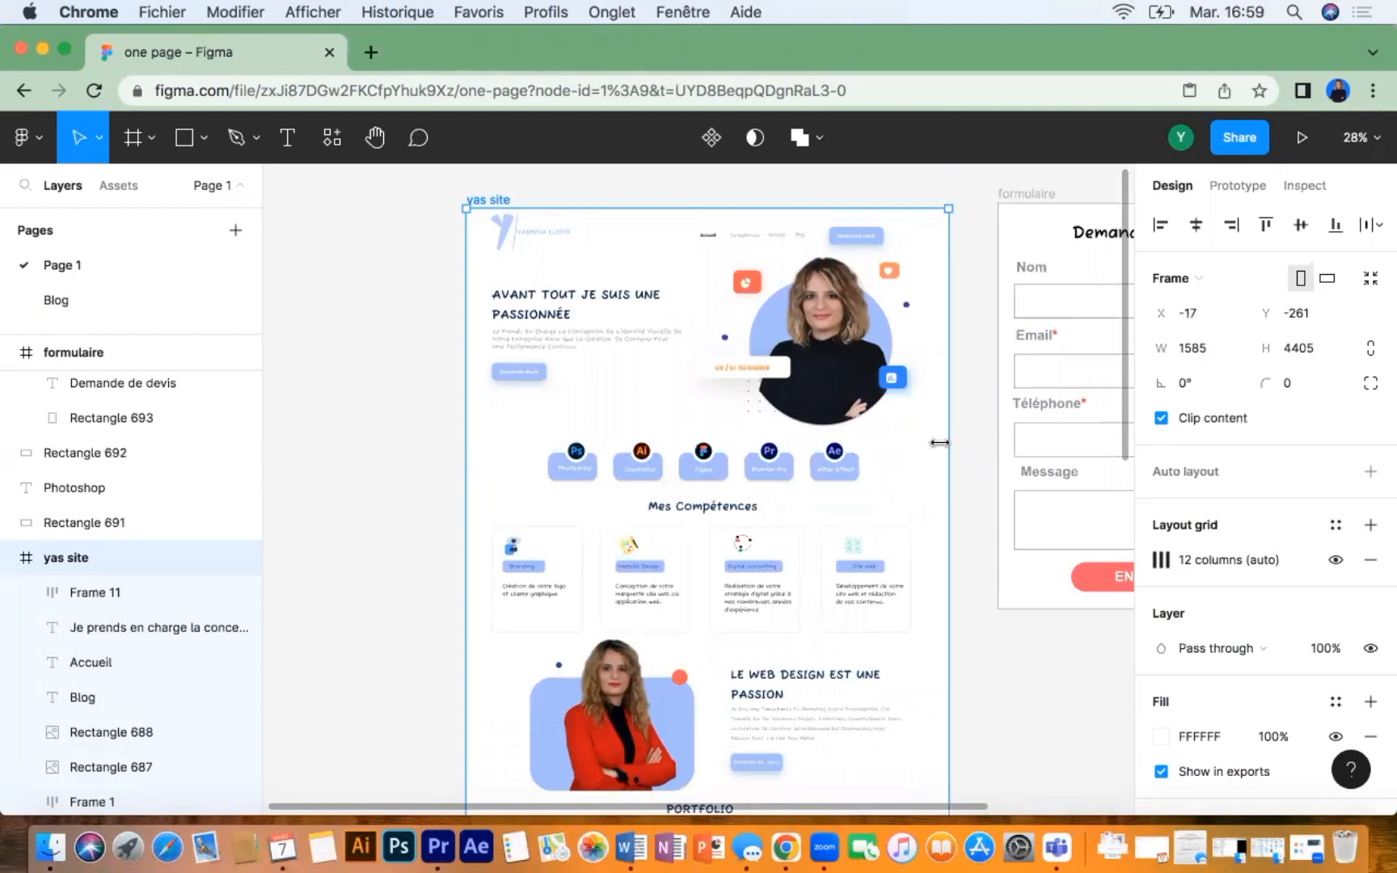
{"action": "left_click", "coordinate": [788, 477]}
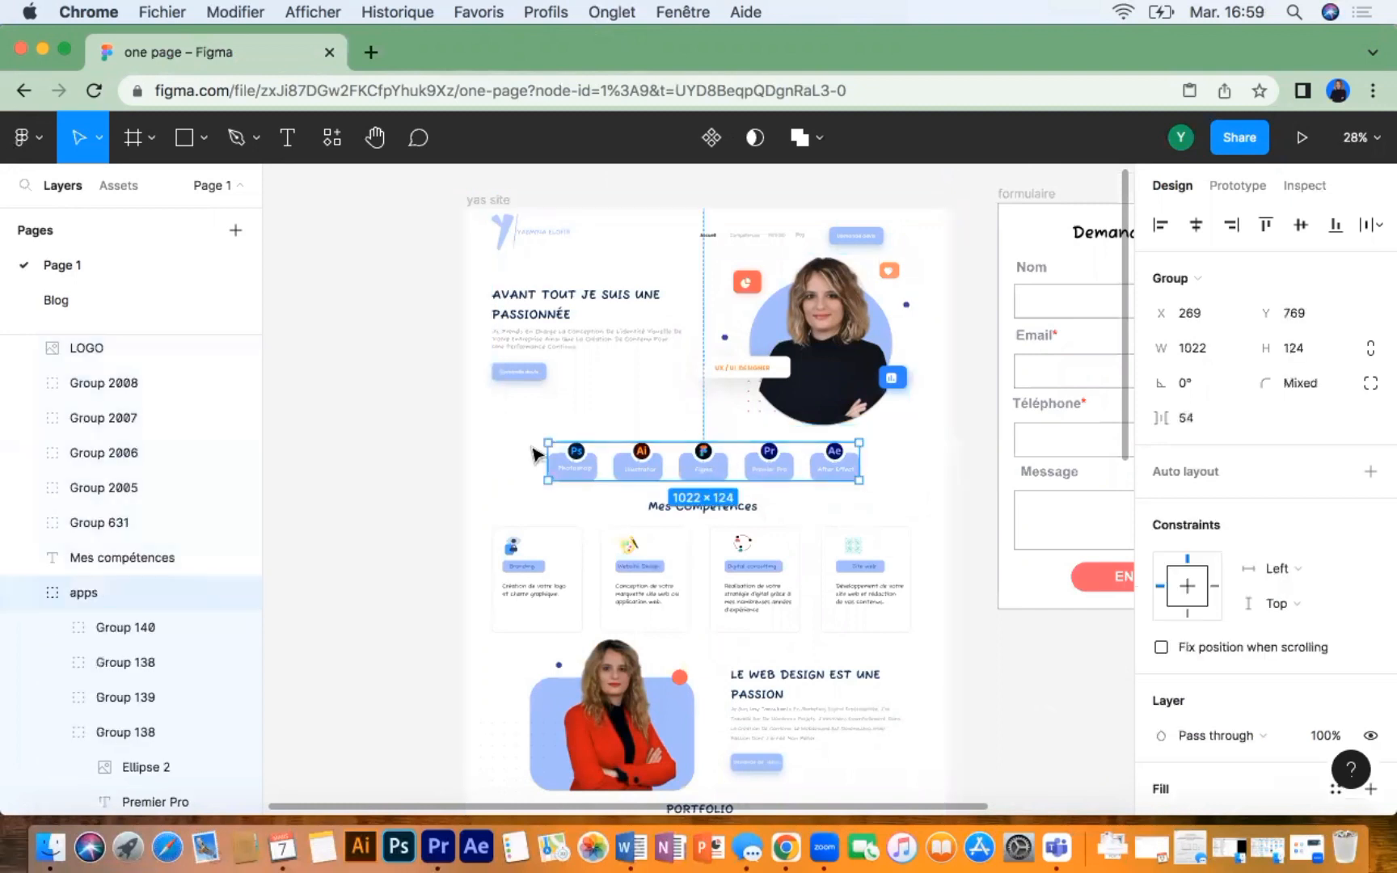
{"action": "left_click", "coordinate": [499, 471]}
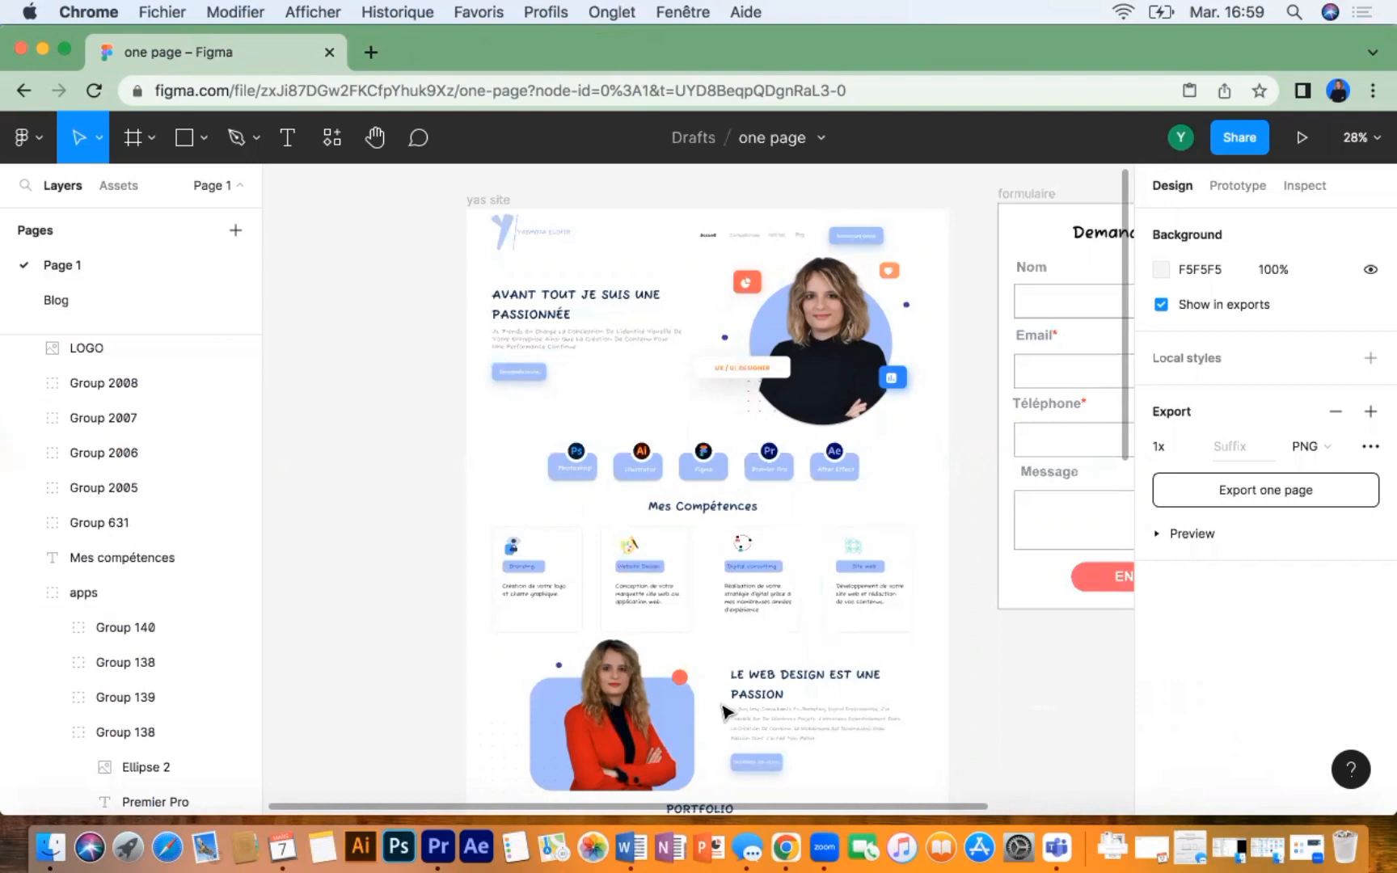
{"action": "scroll", "coordinate": [724, 712], "scroll_direction": "down", "scroll_amount": 5}
{"action": "scroll", "coordinate": [724, 711], "scroll_direction": "down", "scroll_amount": 3}
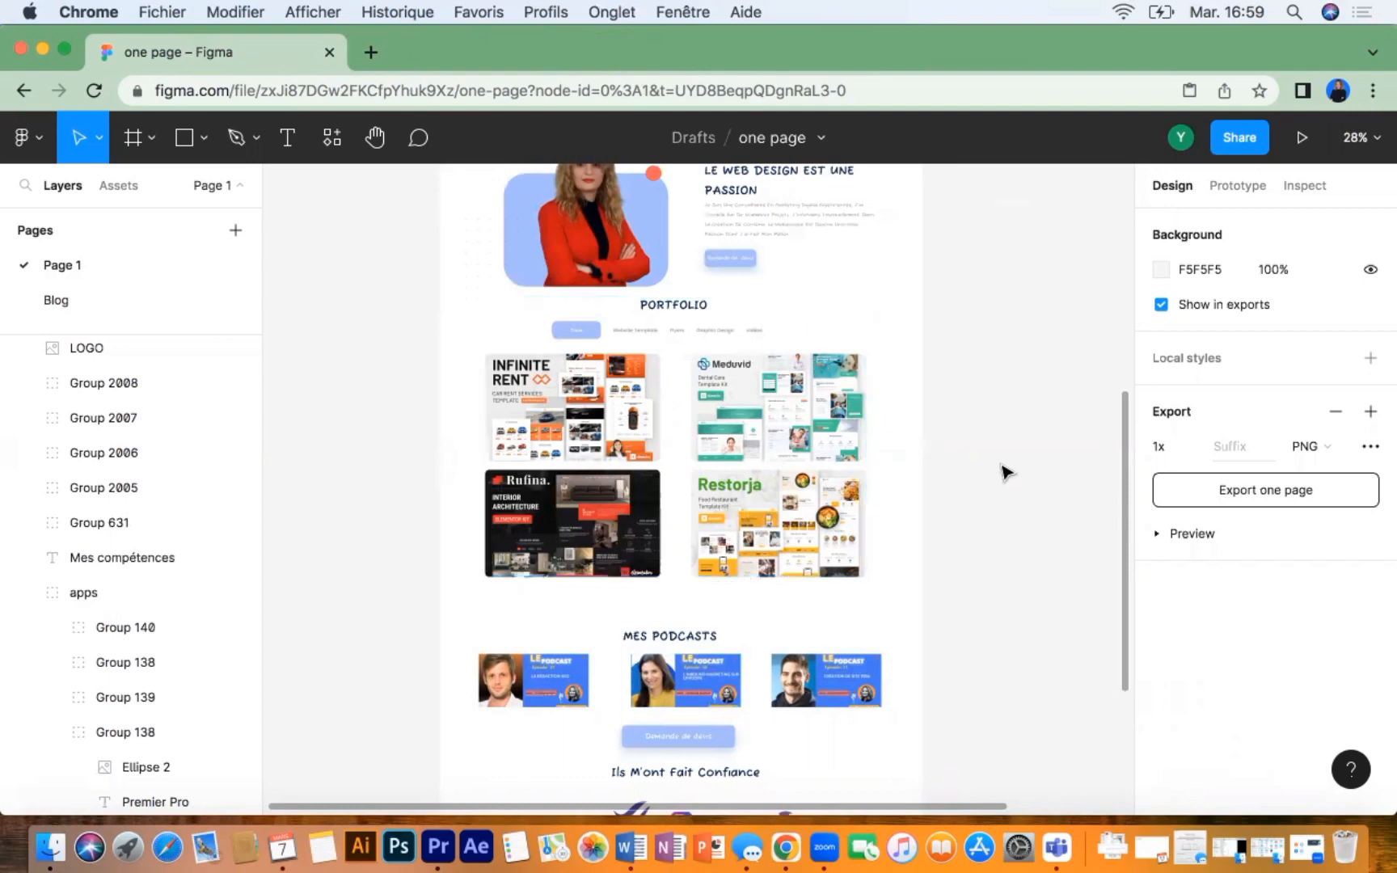
{"action": "scroll", "coordinate": [1044, 521], "scroll_direction": "up", "scroll_amount": 5}
{"action": "scroll", "coordinate": [1043, 522], "scroll_direction": "up", "scroll_amount": 3}
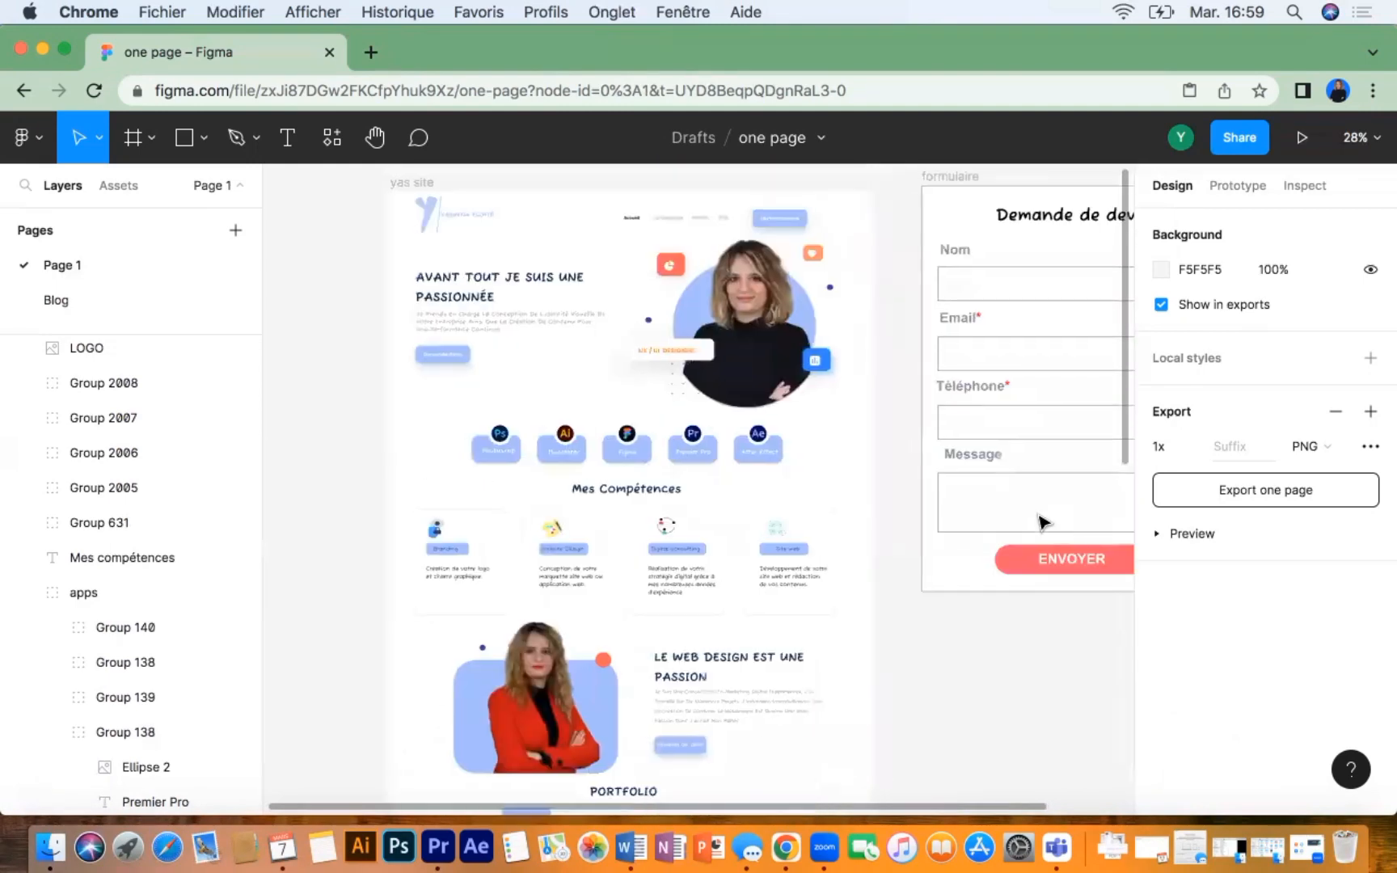